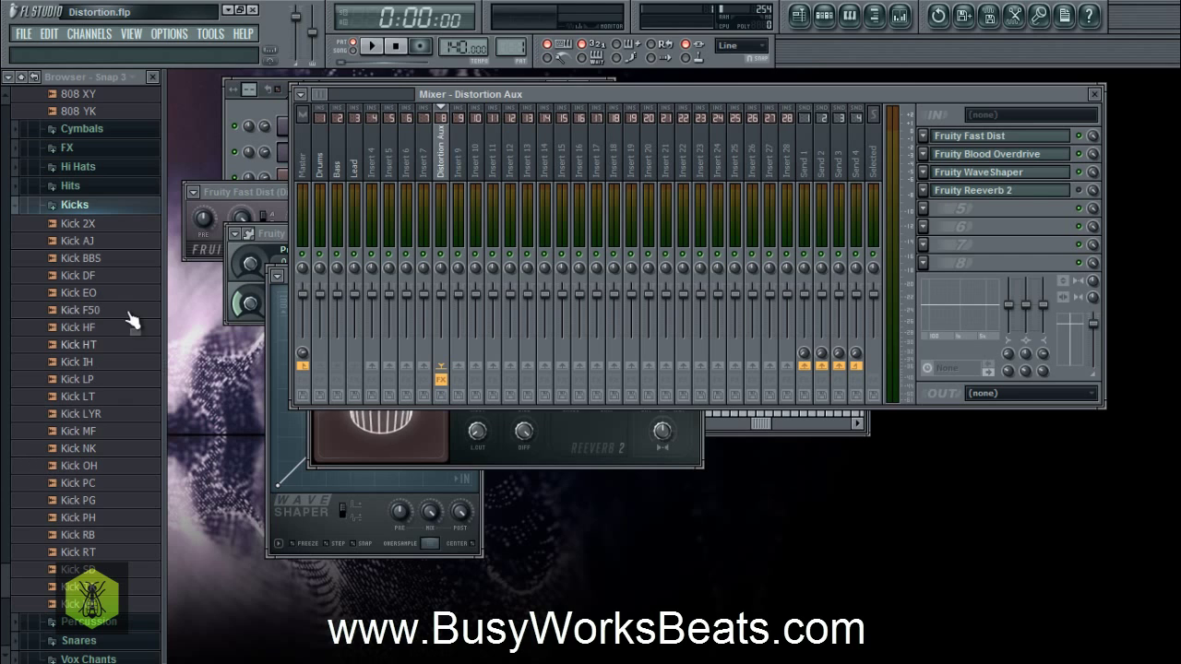
Step: Audition the Kick HF and Kick LP samples, then load Kick LP into a new channel
{"action": "left_click_drag", "start_coordinate": [90, 329], "coordinate": [98, 327]}
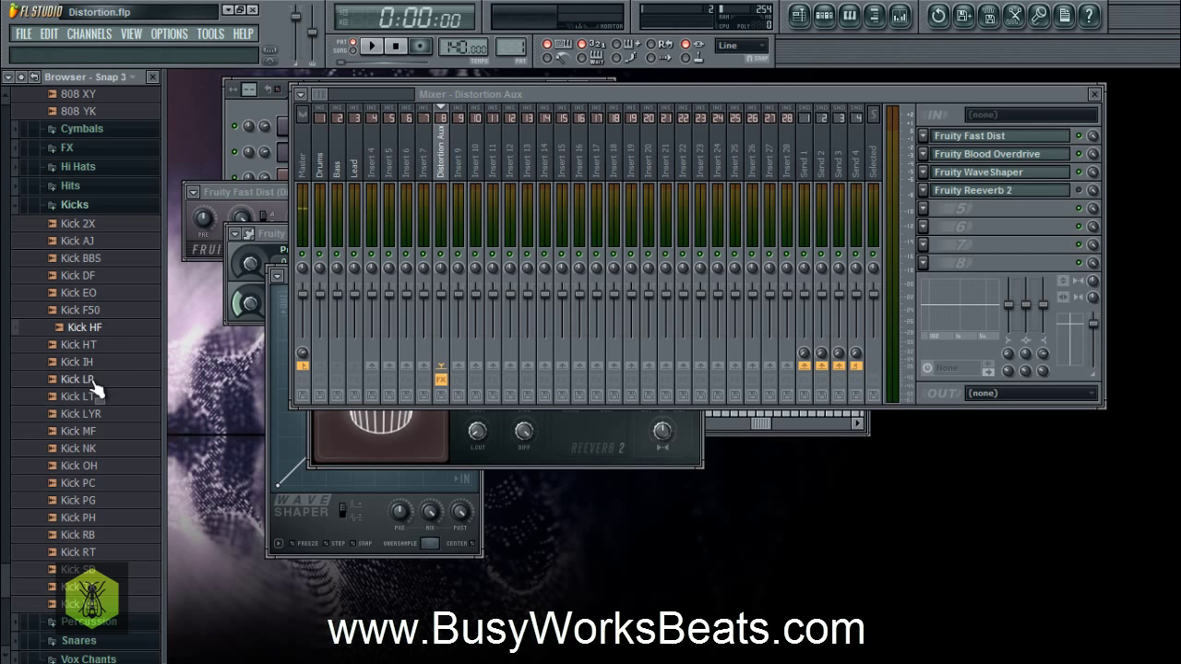
{"action": "left_click_drag", "start_coordinate": [93, 380], "coordinate": [95, 388]}
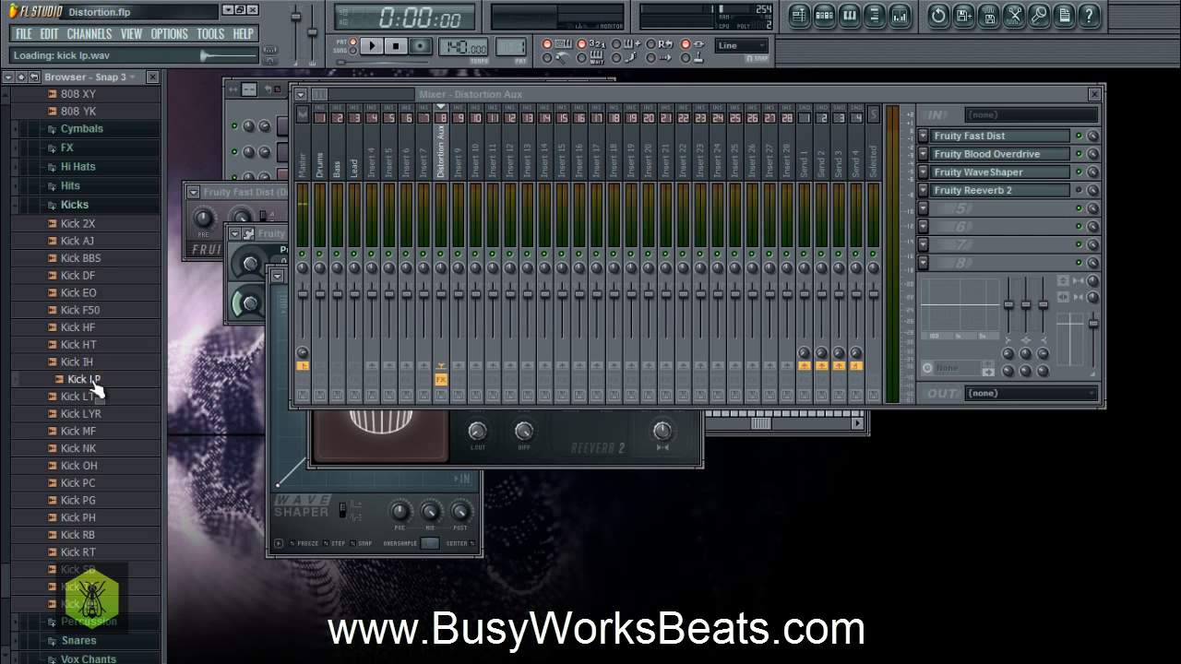
{"action": "right_click", "coordinate": [92, 379]}
{"action": "left_click", "coordinate": [111, 396]}
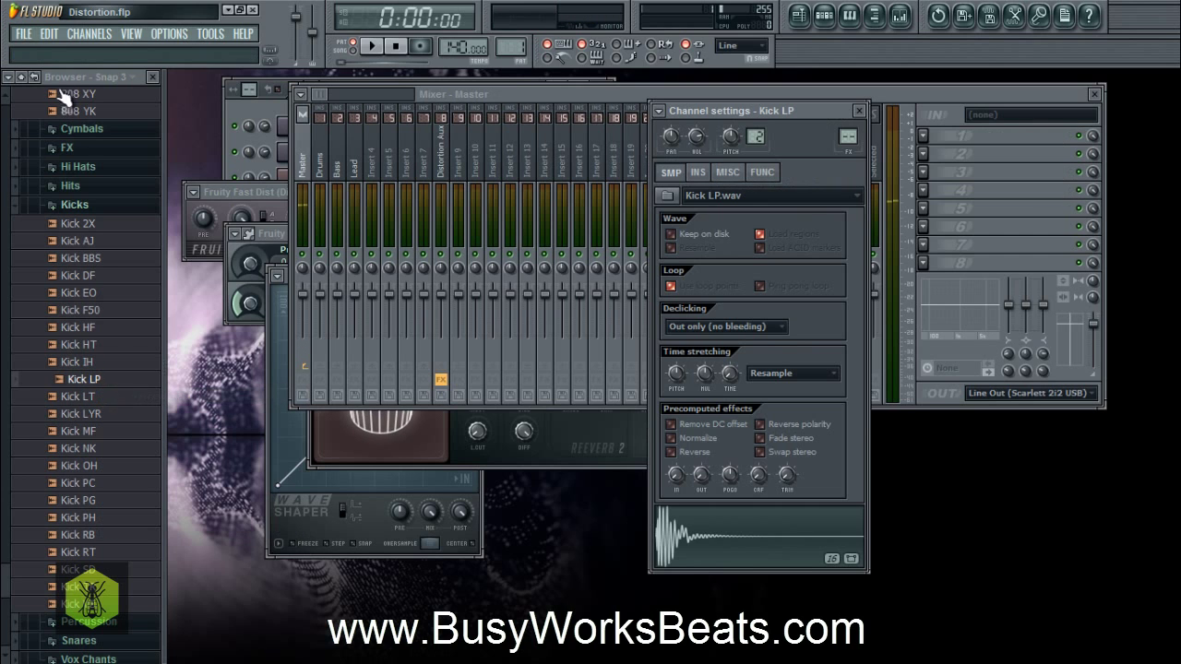
Step: Expand the Snares folder and load the Snare TH sample into a new channel
{"action": "left_click", "coordinate": [64, 639]}
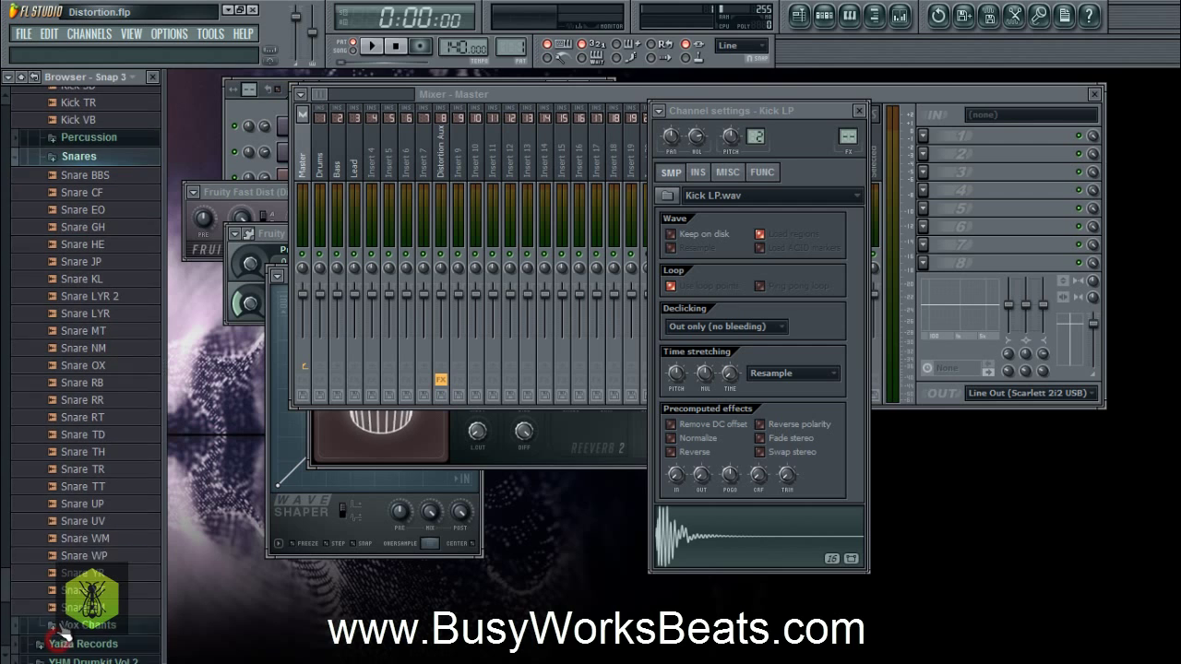
{"action": "left_click", "coordinate": [114, 453]}
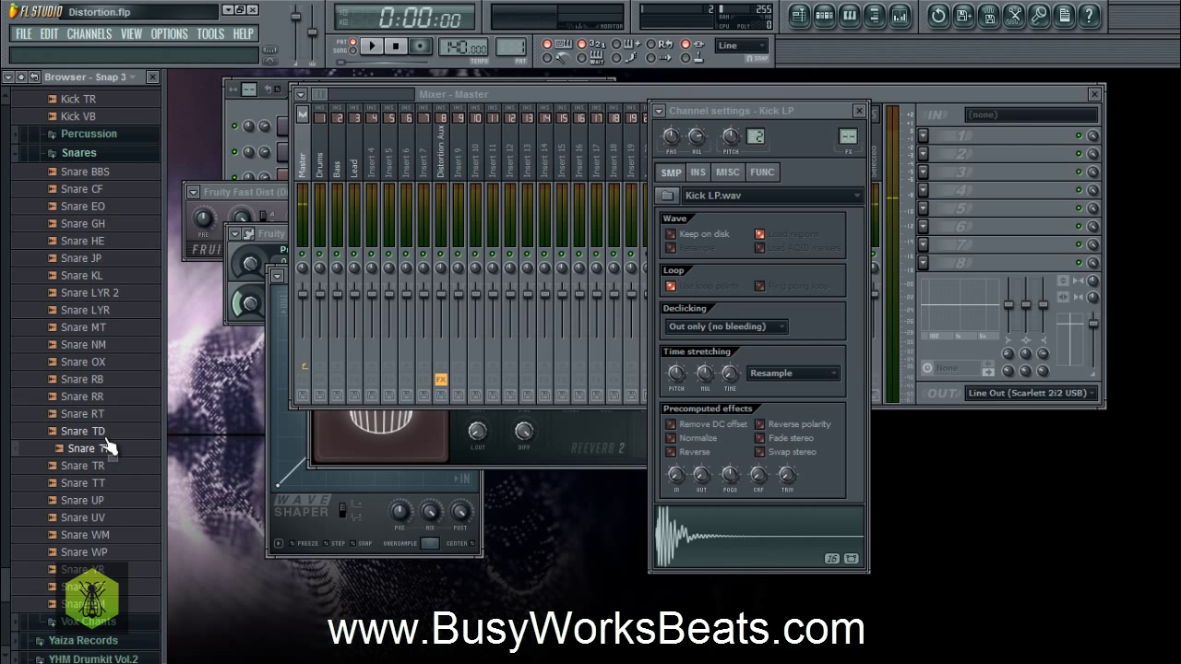
{"action": "right_click", "coordinate": [106, 449]}
{"action": "left_click", "coordinate": [129, 467]}
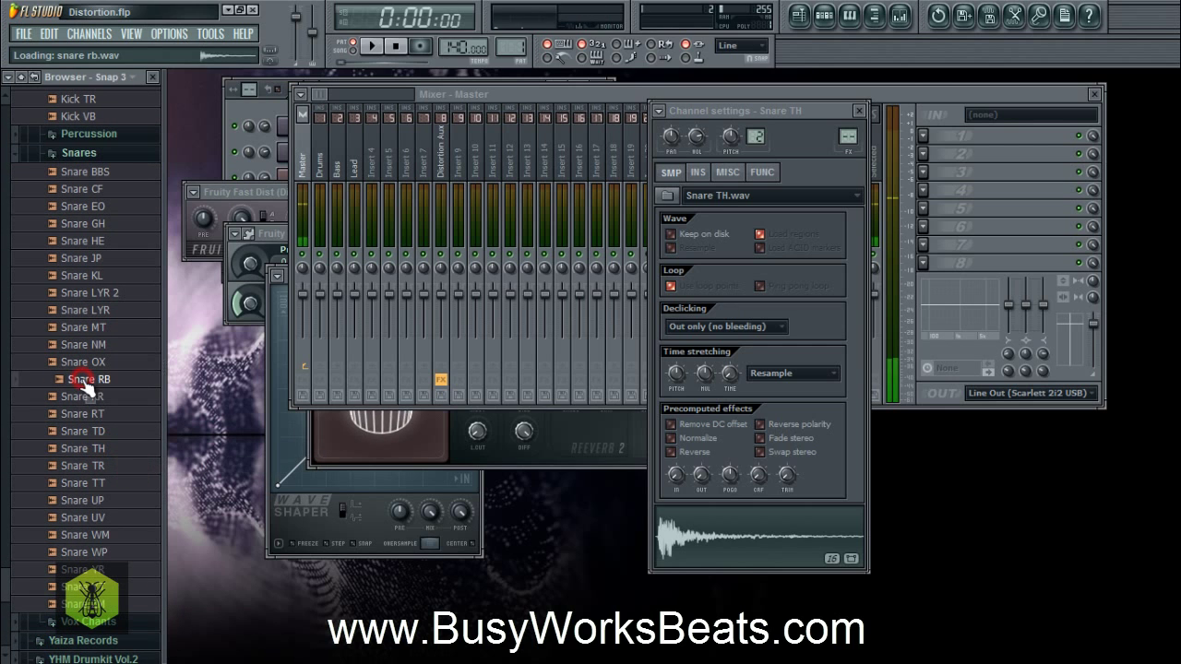
Step: Preview the Snare OX sample and load it into a new channel
{"action": "left_click", "coordinate": [83, 363]}
{"action": "right_click", "coordinate": [85, 366]}
{"action": "left_click", "coordinate": [139, 374]}
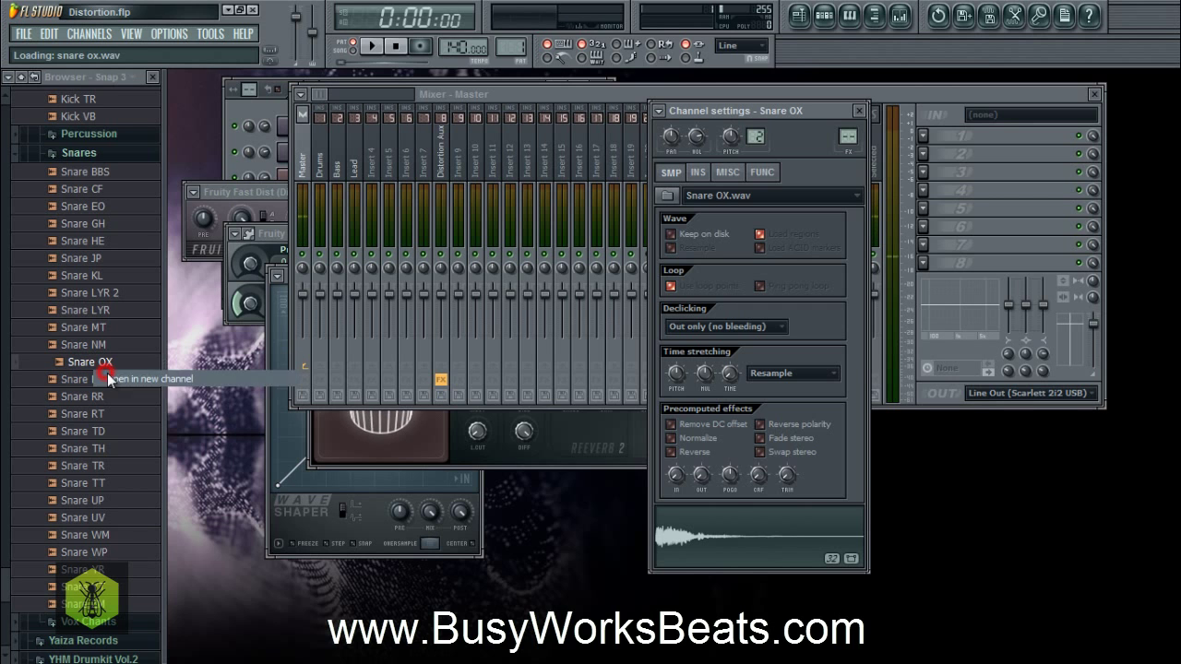
Step: Preview the 808 YK sample listed above the Cymbals folder and load it into a new channel
{"action": "scroll", "coordinate": [4, 92], "scroll_direction": "up", "scroll_amount": 9}
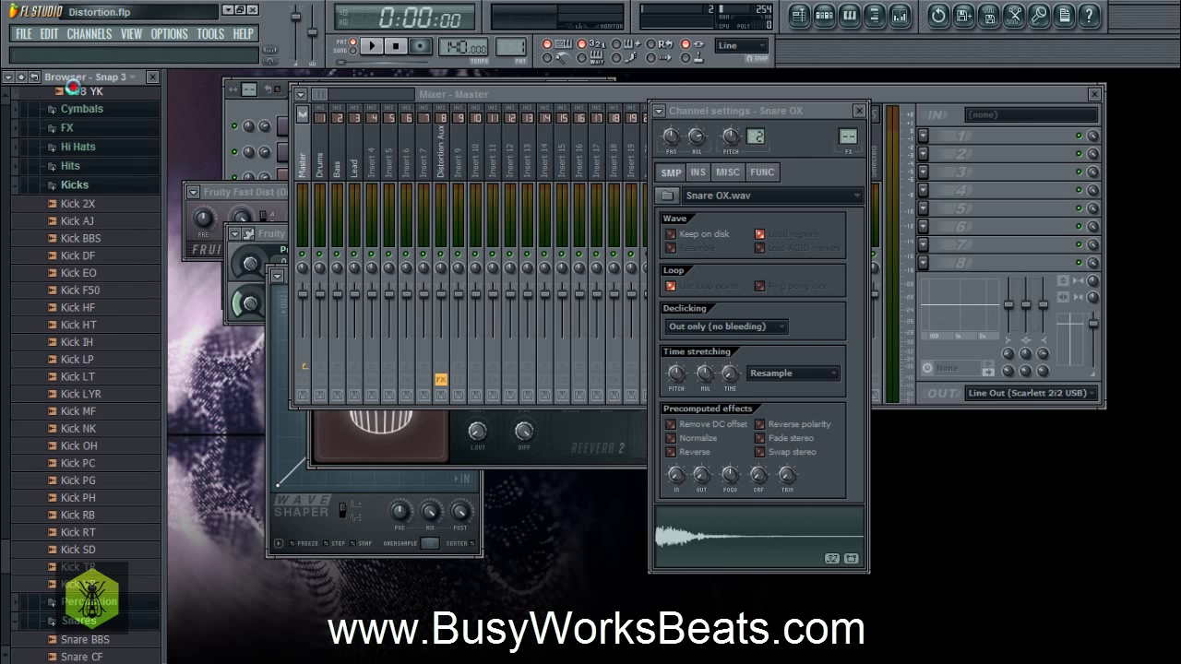
{"action": "left_click", "coordinate": [70, 94]}
{"action": "right_click", "coordinate": [70, 94]}
{"action": "left_click", "coordinate": [138, 95]}
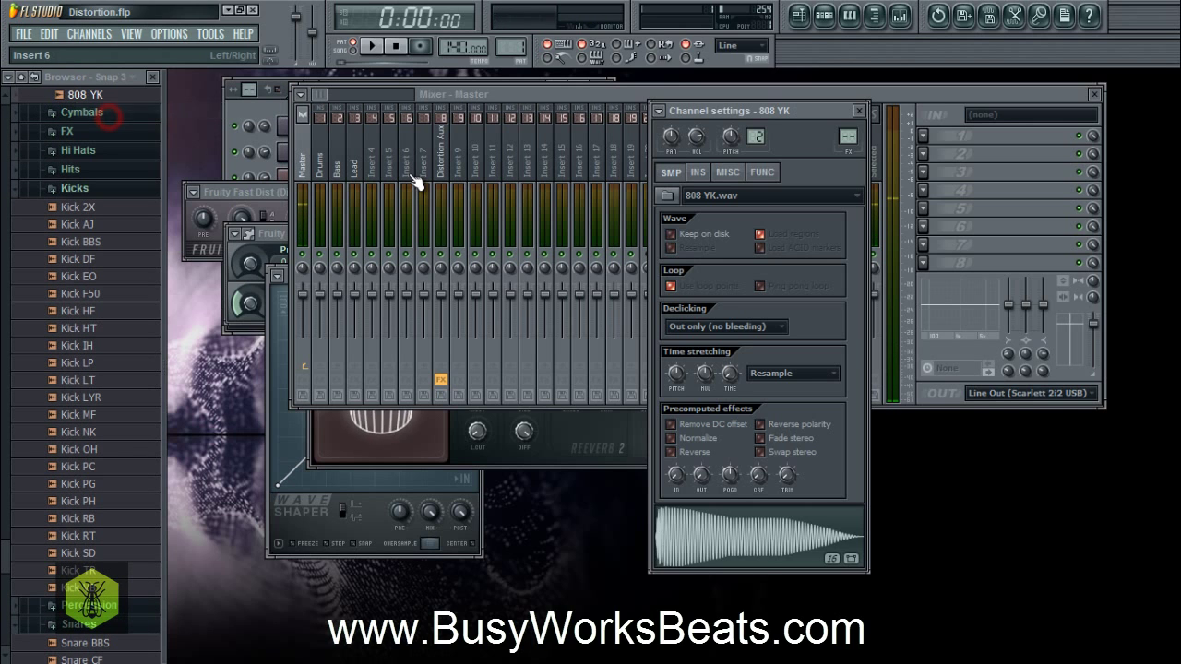
{"action": "key", "text": "F6"}
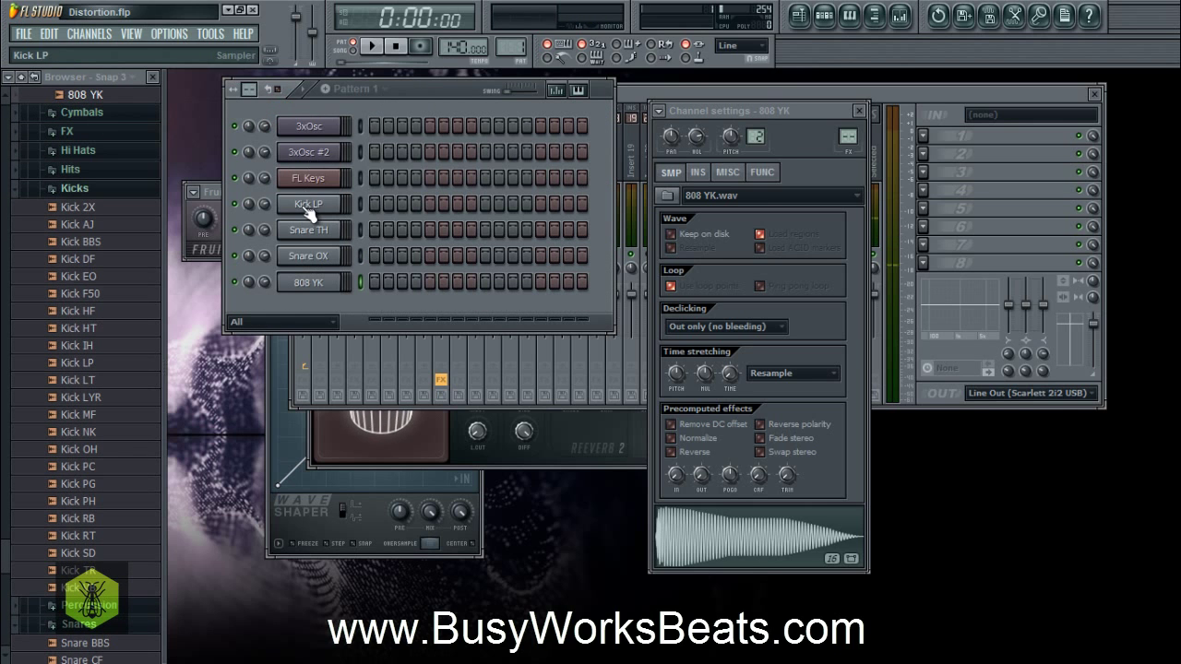
{"action": "left_click", "coordinate": [360, 204]}
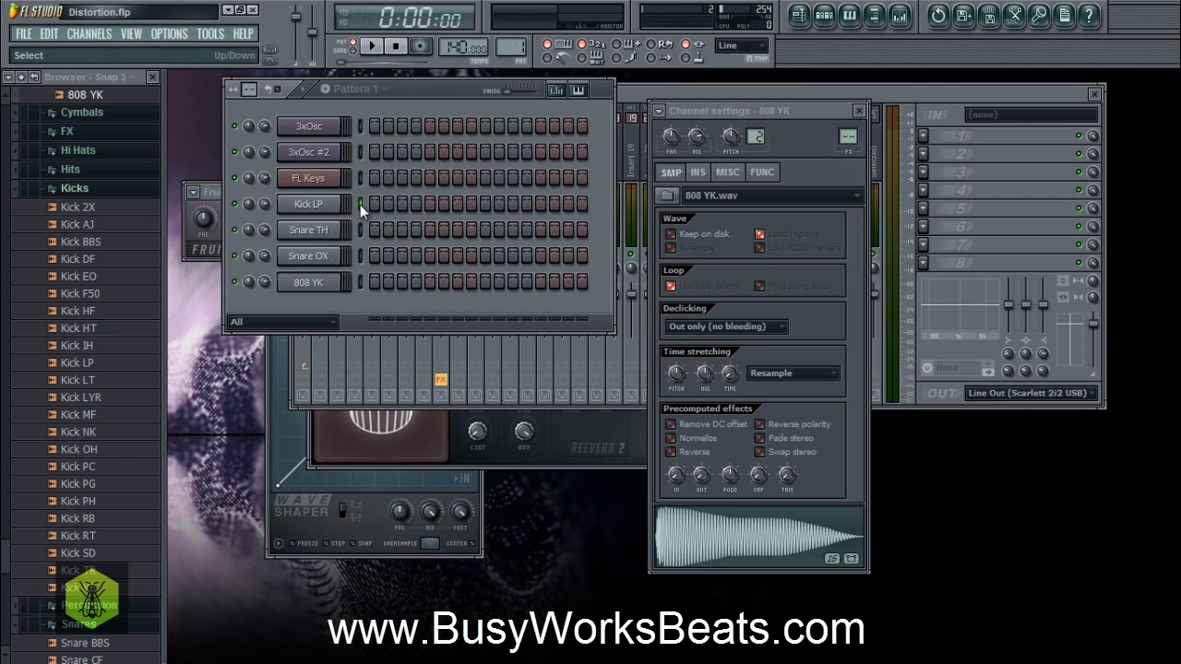
{"action": "right_click", "coordinate": [360, 204]}
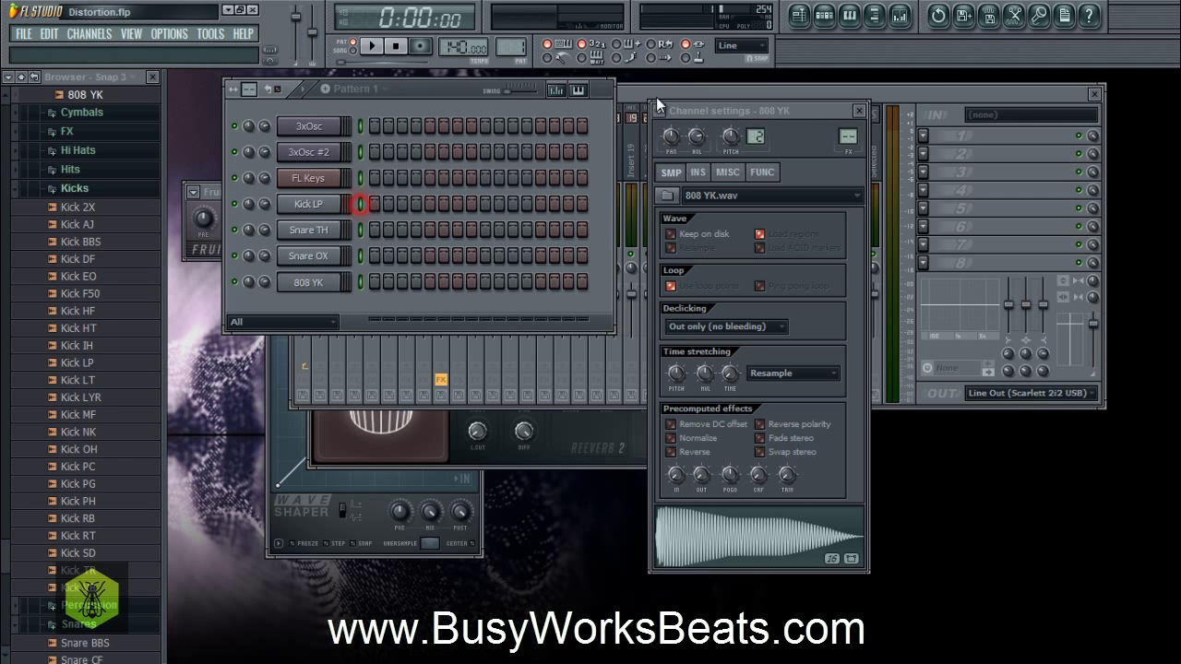
{"action": "left_click", "coordinate": [715, 91]}
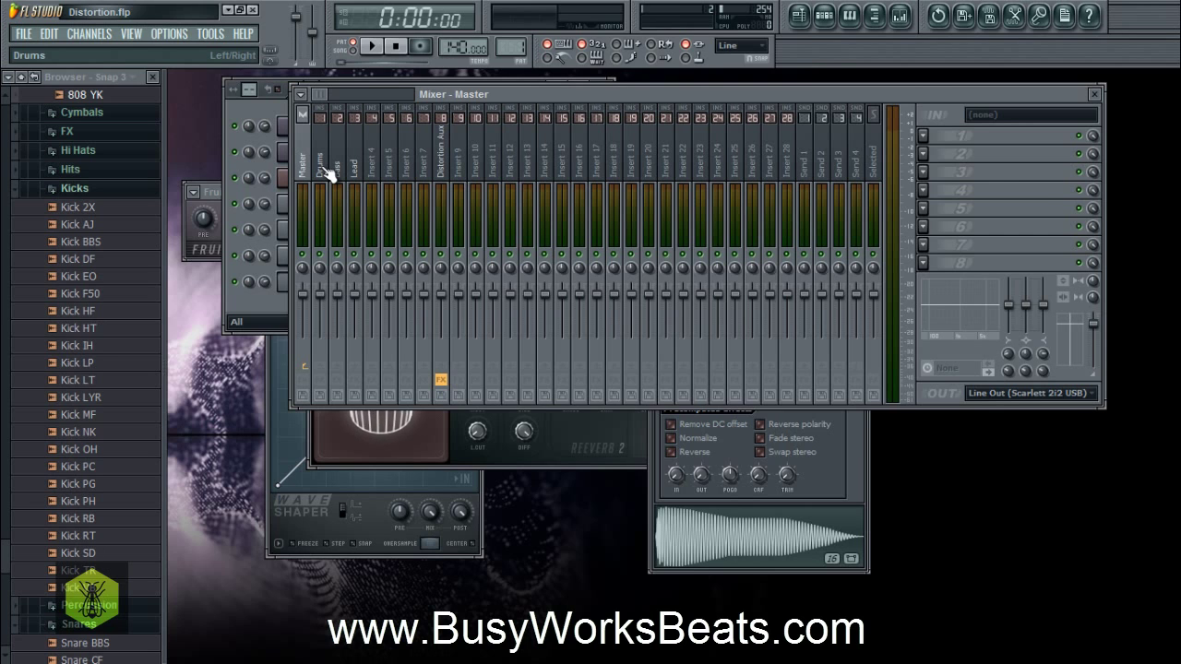
Step: Select the Kick LP, Snare TH, Snare OX and 808 YK channels together in the channel rack
{"action": "left_click", "coordinate": [268, 293]}
{"action": "left_click", "coordinate": [362, 203]}
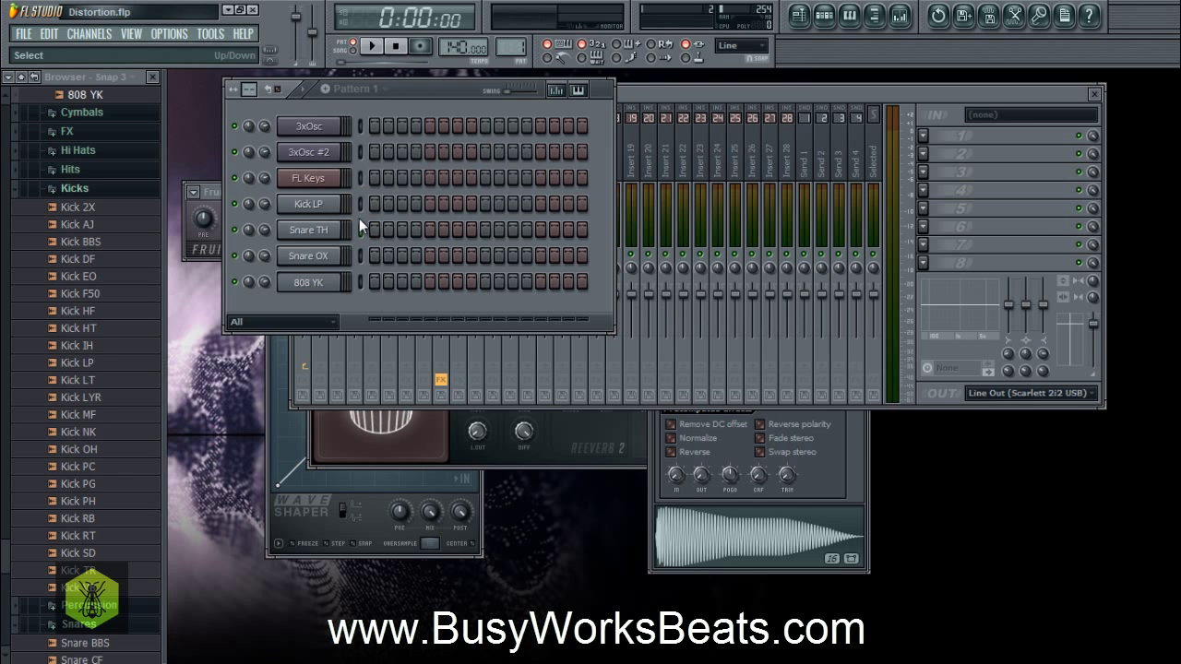
{"action": "left_click", "coordinate": [360, 229]}
{"action": "left_click", "coordinate": [360, 256]}
{"action": "left_click", "coordinate": [361, 282]}
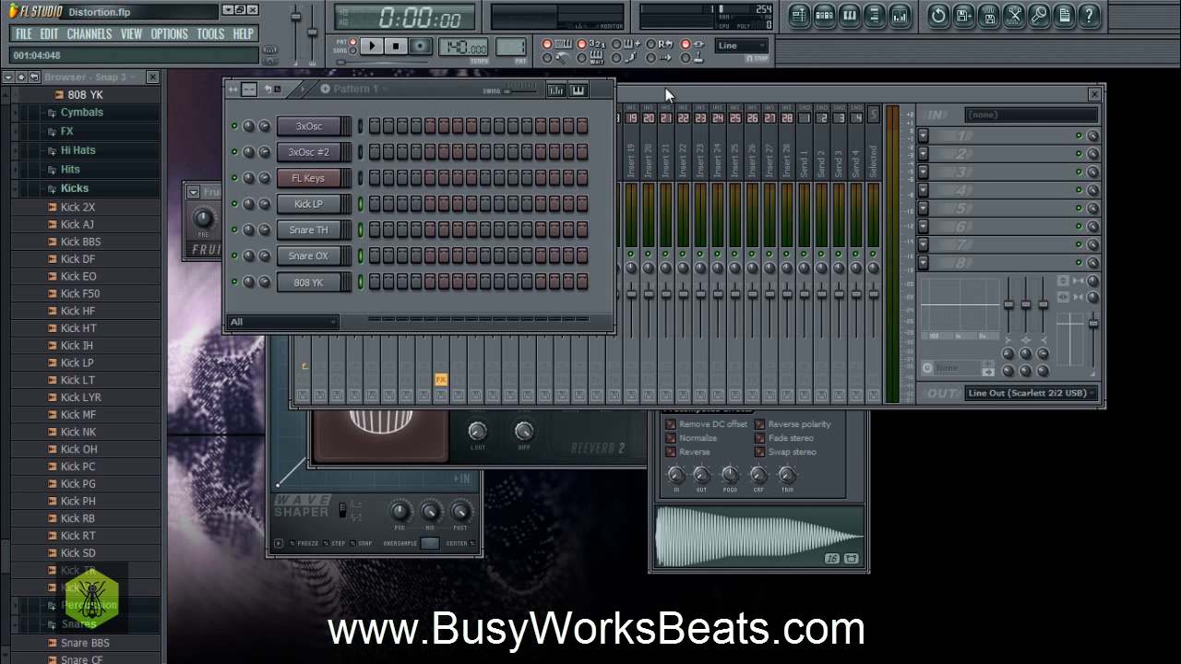
Step: Link the selected drum channels to the Drums mixer track
{"action": "left_click", "coordinate": [664, 88]}
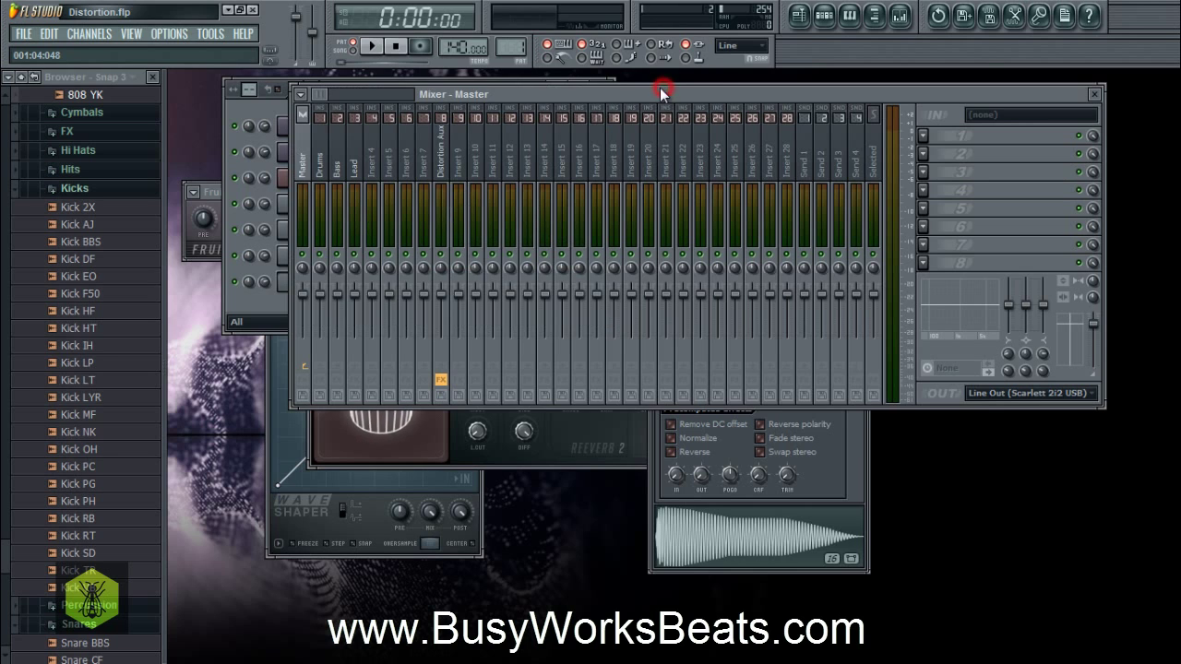
{"action": "left_click", "coordinate": [267, 299]}
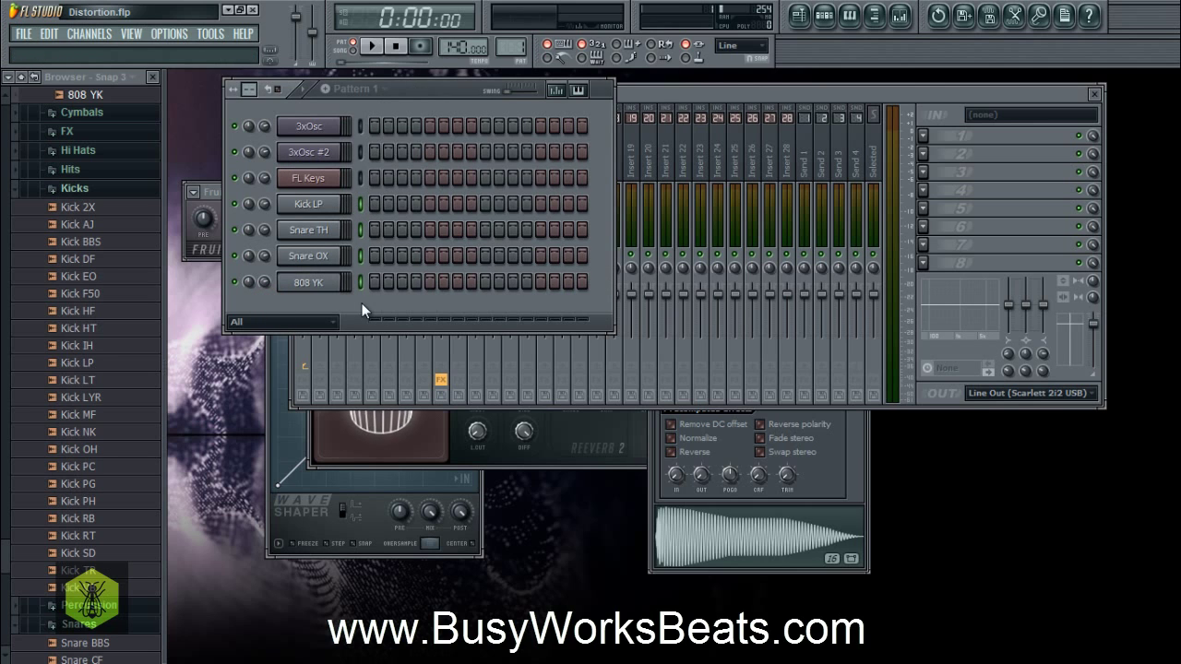
{"action": "left_click", "coordinate": [656, 93]}
{"action": "left_click", "coordinate": [322, 175]}
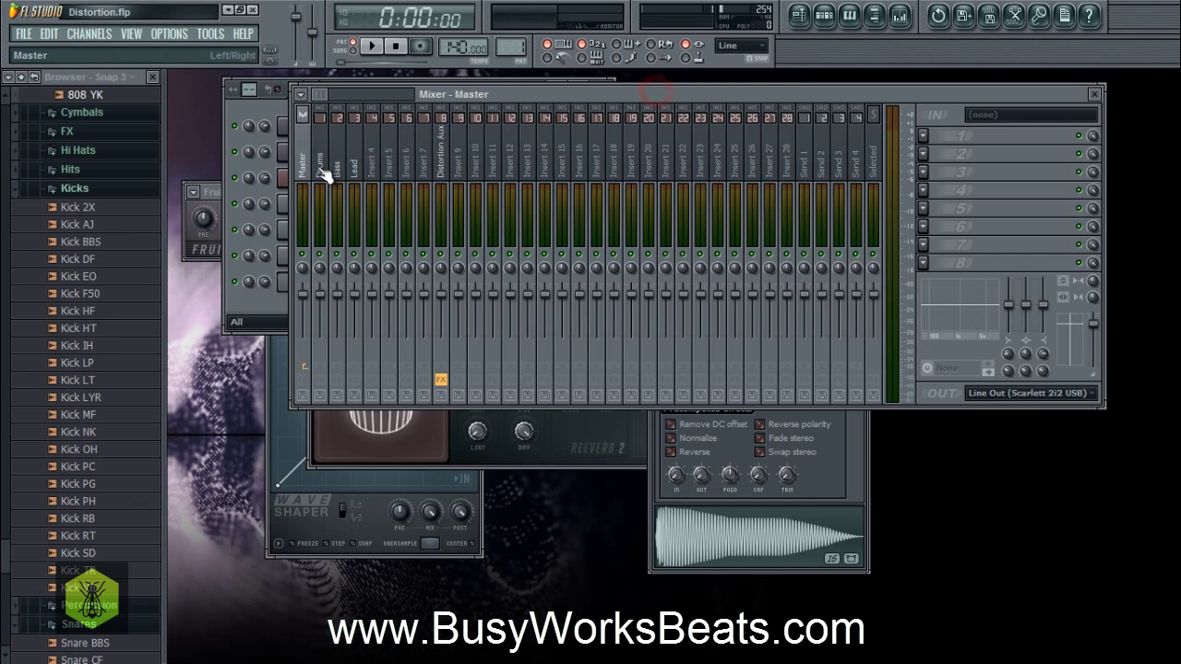
{"action": "right_click", "coordinate": [325, 173]}
{"action": "mouse_move", "coordinate": [377, 171]}
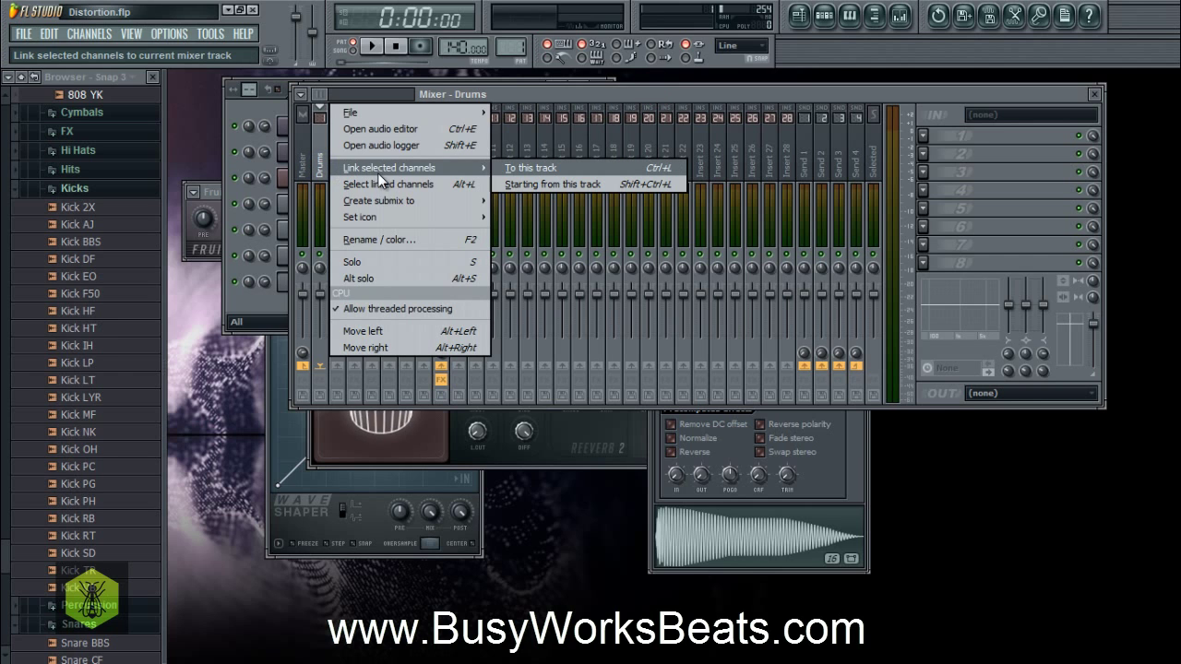
{"action": "left_click", "coordinate": [504, 167]}
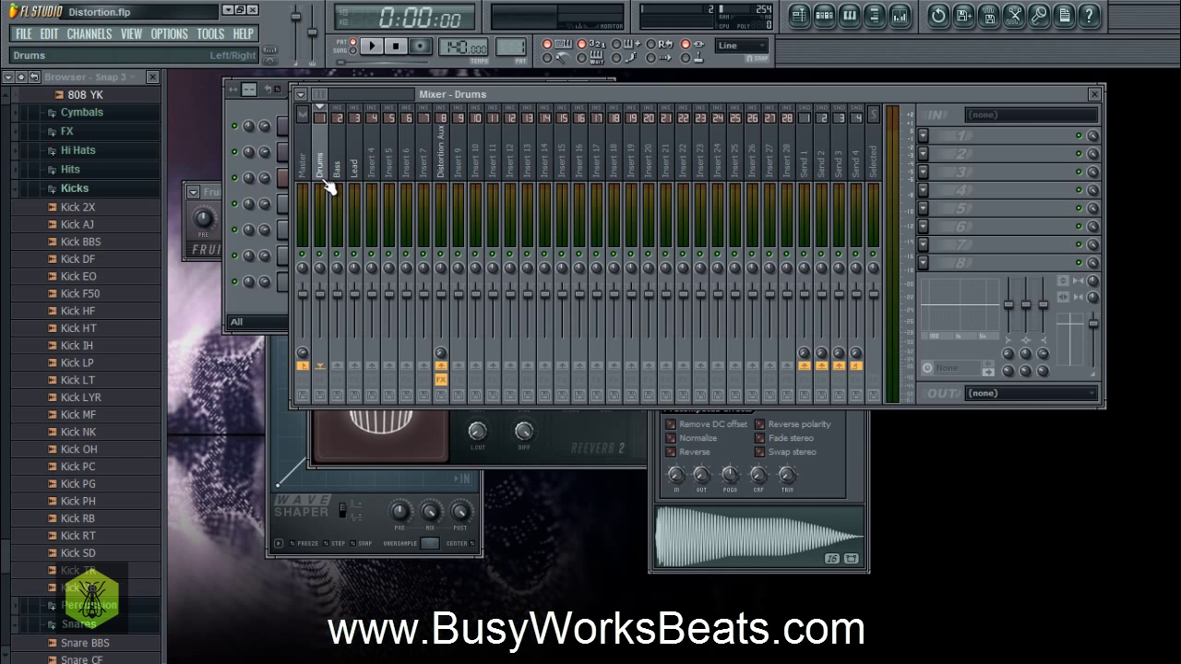
Step: Route 3xOsc to mixer track 2 (Bass), 3xOsc #2 to track 3 (Lead) and FL Keys to track 4
{"action": "left_click", "coordinate": [275, 319]}
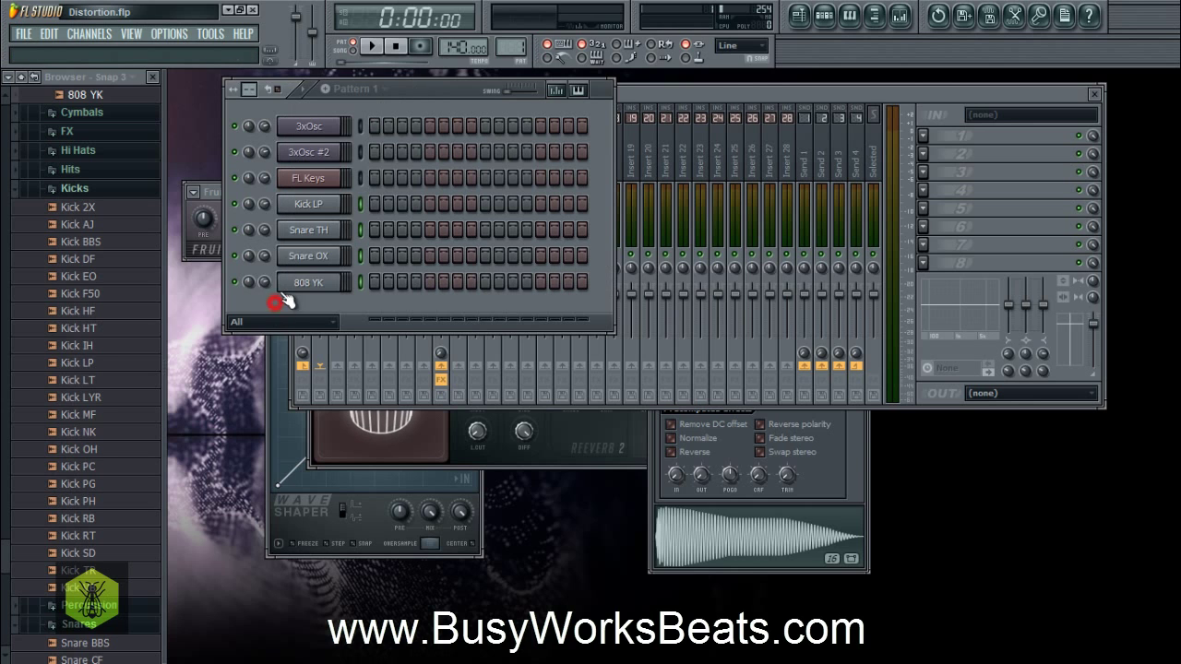
{"action": "left_click", "coordinate": [314, 128]}
{"action": "scroll", "coordinate": [847, 137], "scroll_direction": "up", "scroll_amount": 2}
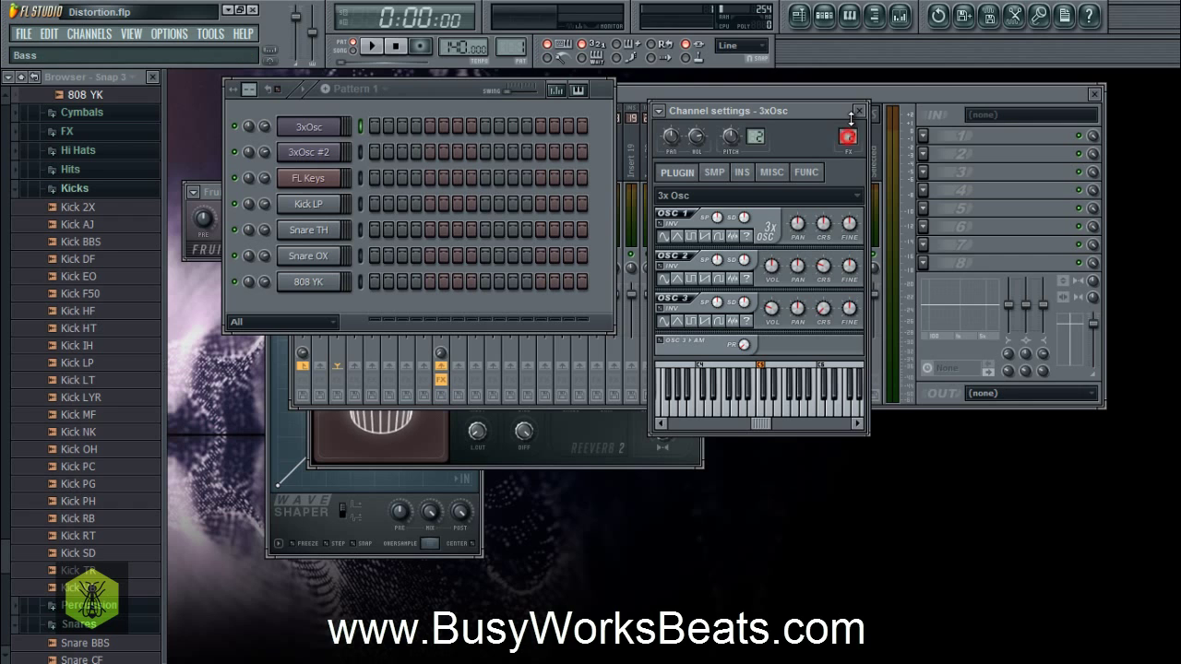
{"action": "left_click", "coordinate": [309, 152]}
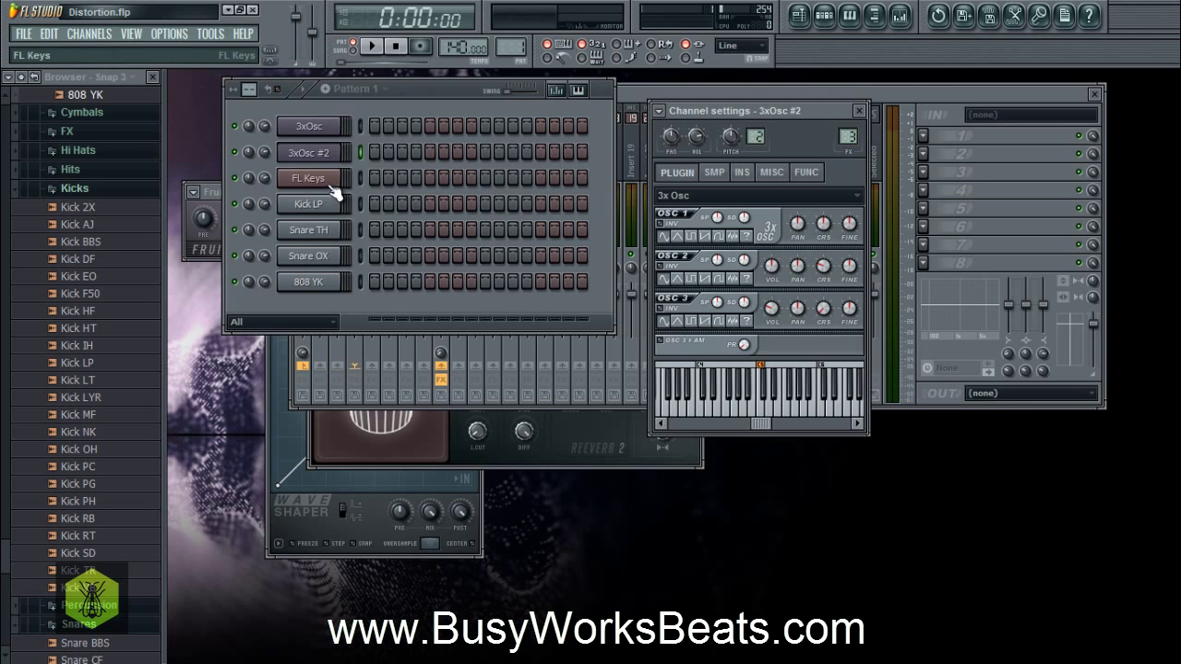
{"action": "left_click", "coordinate": [318, 179]}
{"action": "scroll", "coordinate": [851, 126], "scroll_direction": "up", "scroll_amount": 4}
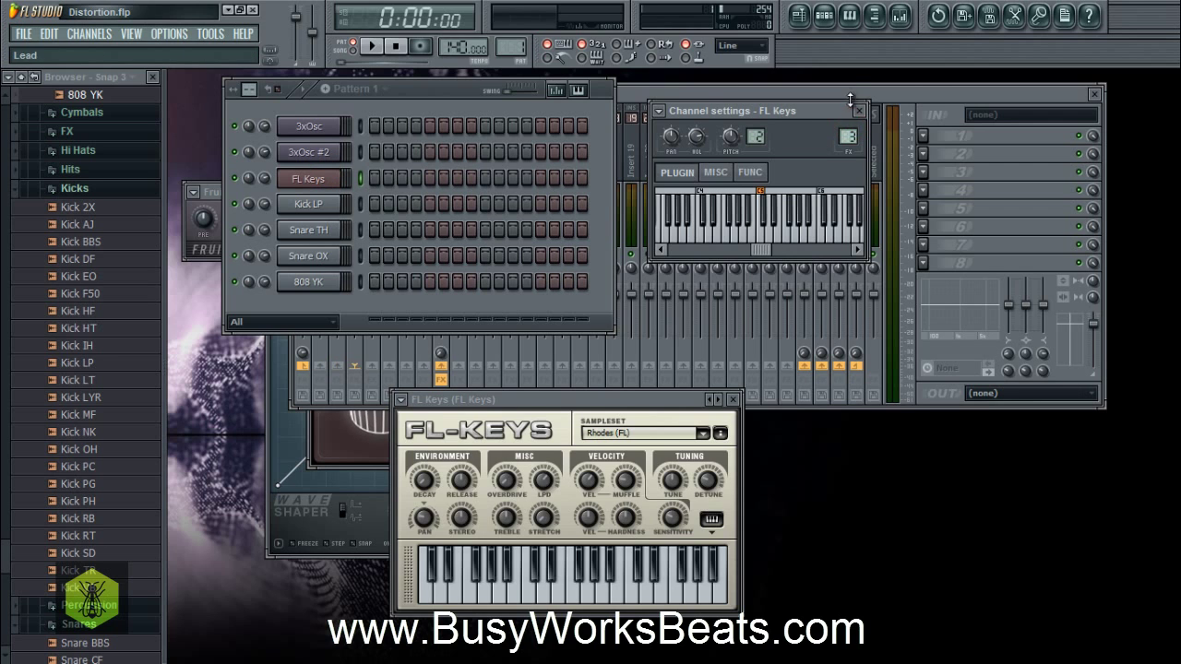
Step: Rename mixer track Insert 4 as Keys
{"action": "left_click", "coordinate": [661, 85]}
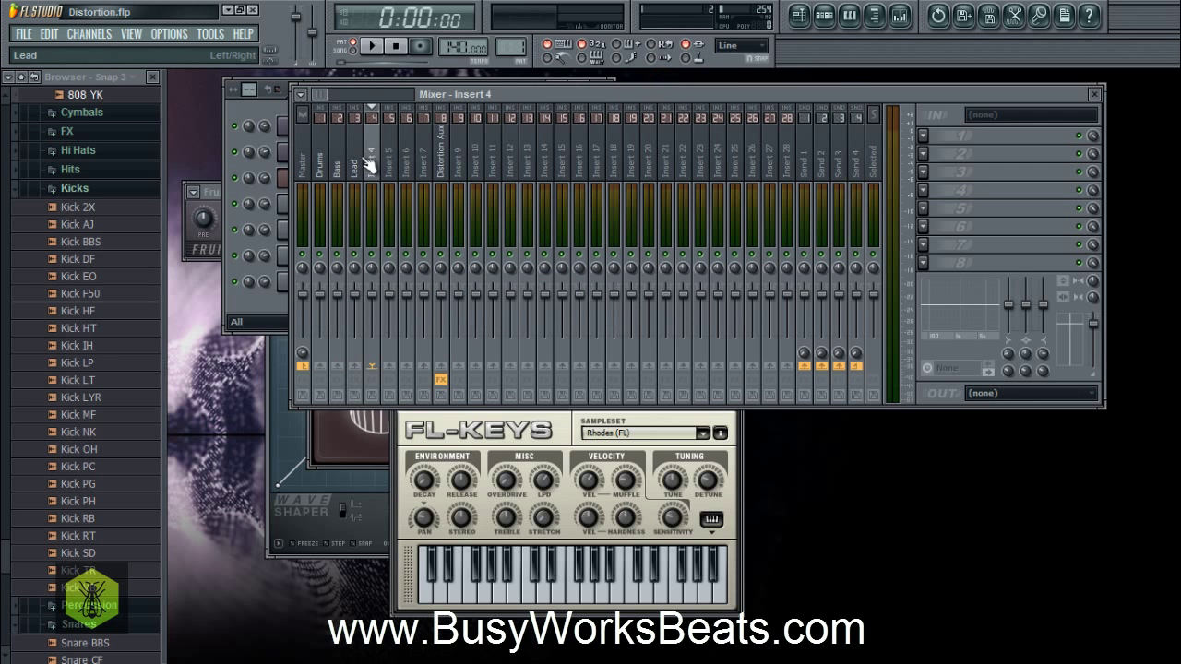
{"action": "right_click", "coordinate": [369, 165]}
{"action": "left_click", "coordinate": [417, 240]}
{"action": "type", "text": "Keys"}
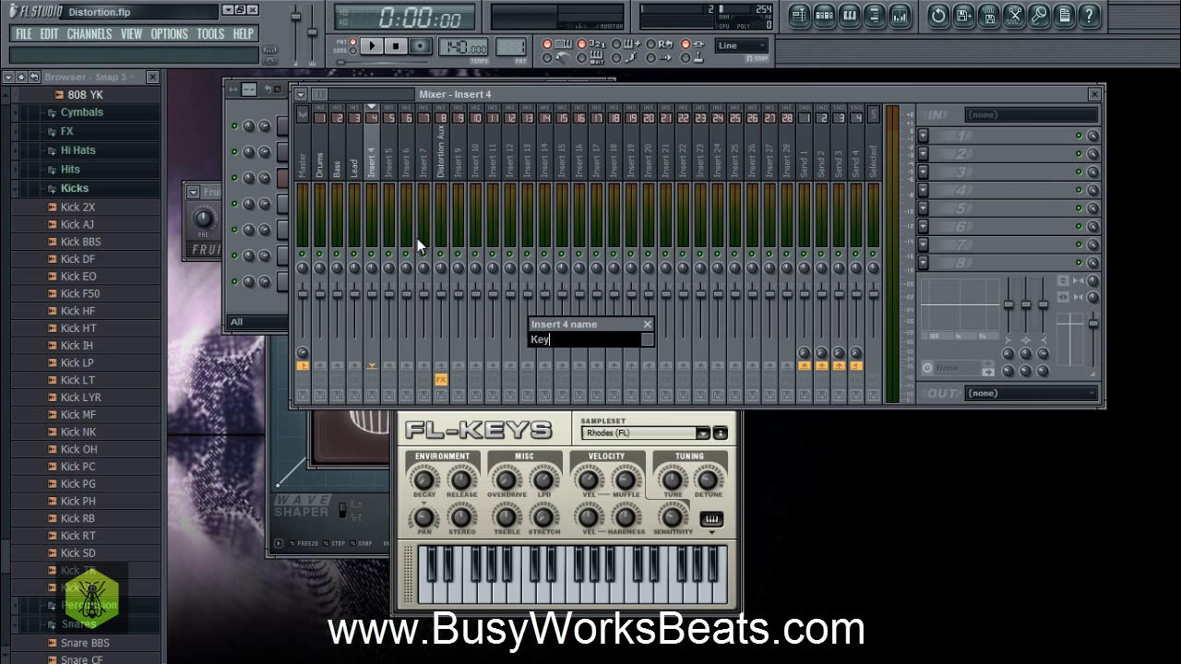
{"action": "key", "text": "Return"}
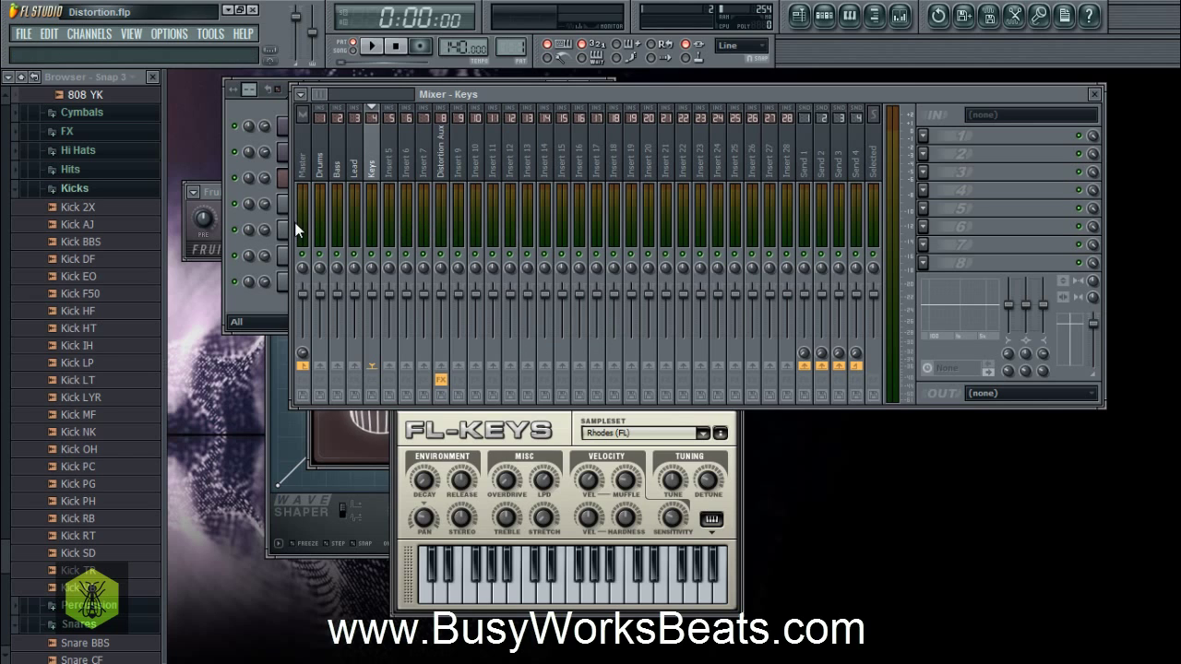
Step: Rename mixer track Insert 7, just before the Distortion Aux track, as AUX SEND 2
{"action": "left_click", "coordinate": [445, 167]}
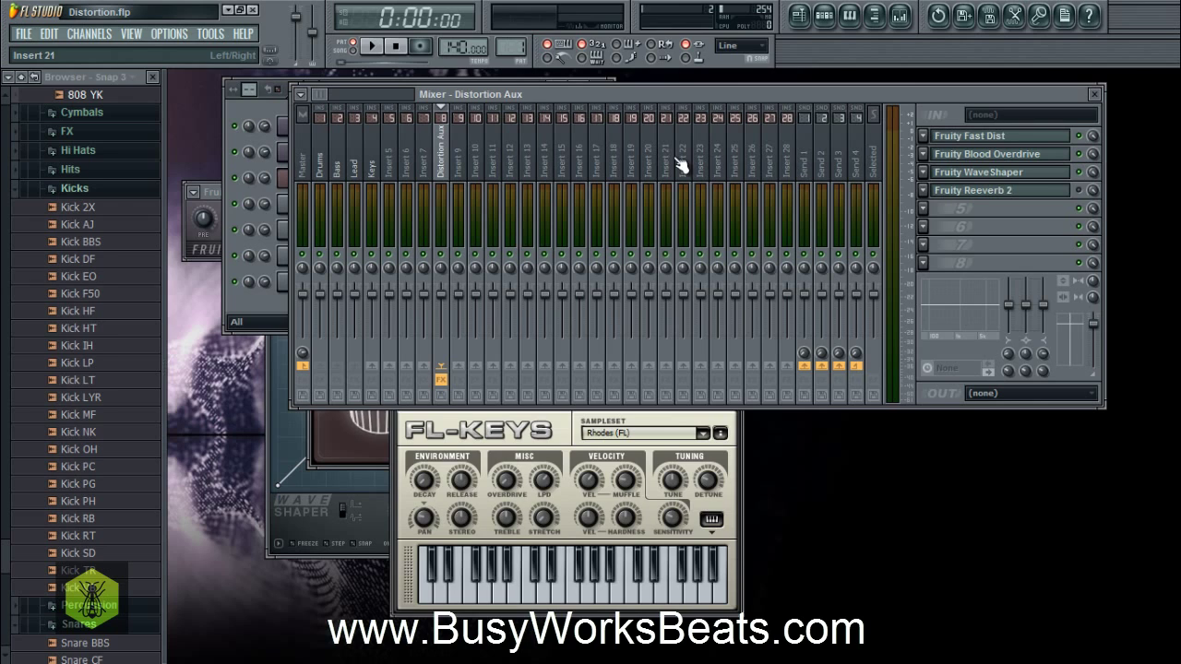
{"action": "left_click", "coordinate": [430, 157]}
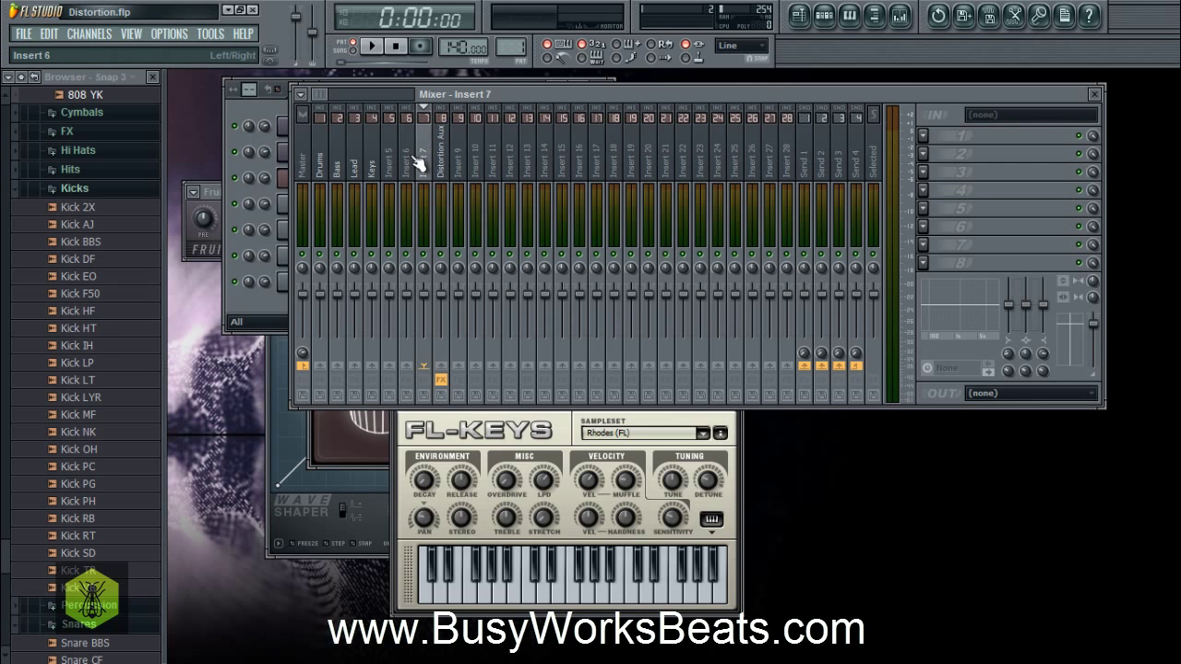
{"action": "right_click", "coordinate": [424, 164]}
{"action": "left_click", "coordinate": [473, 245]}
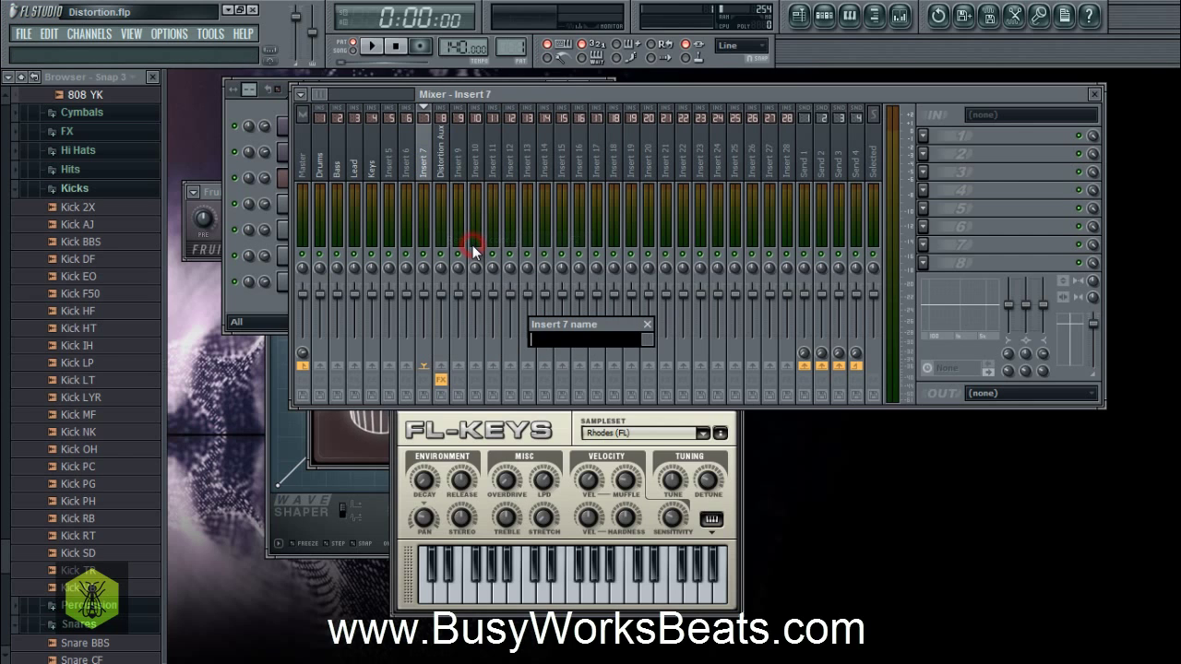
{"action": "type", "text": "AUX SEND 2"}
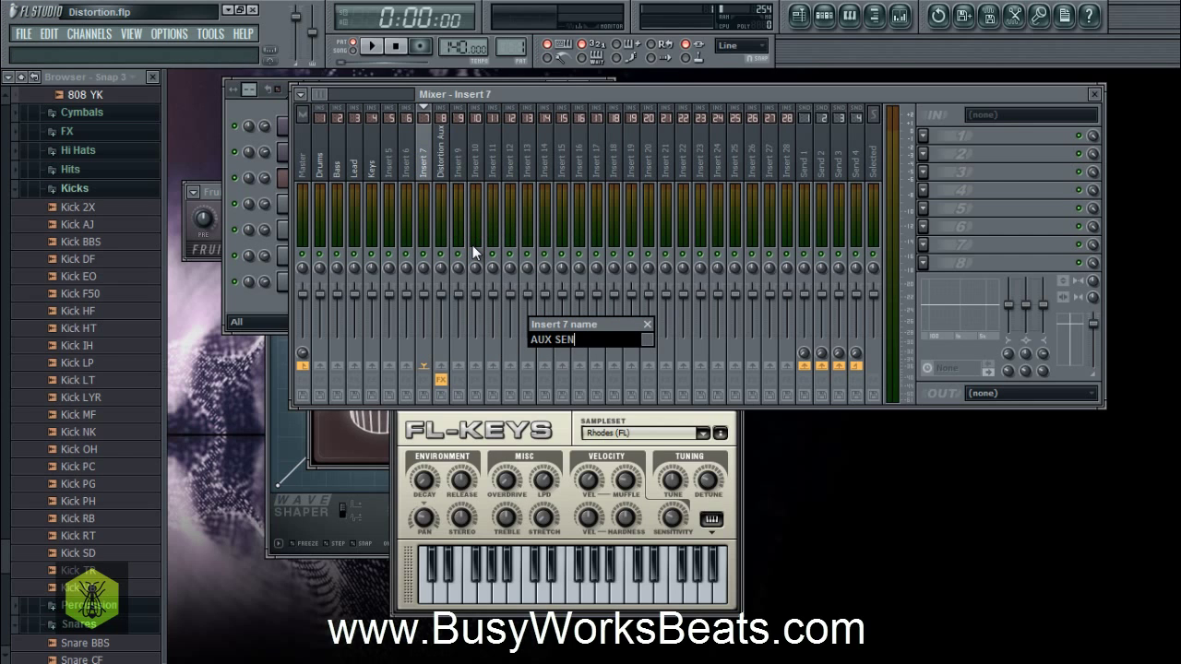
{"action": "key", "text": "Return"}
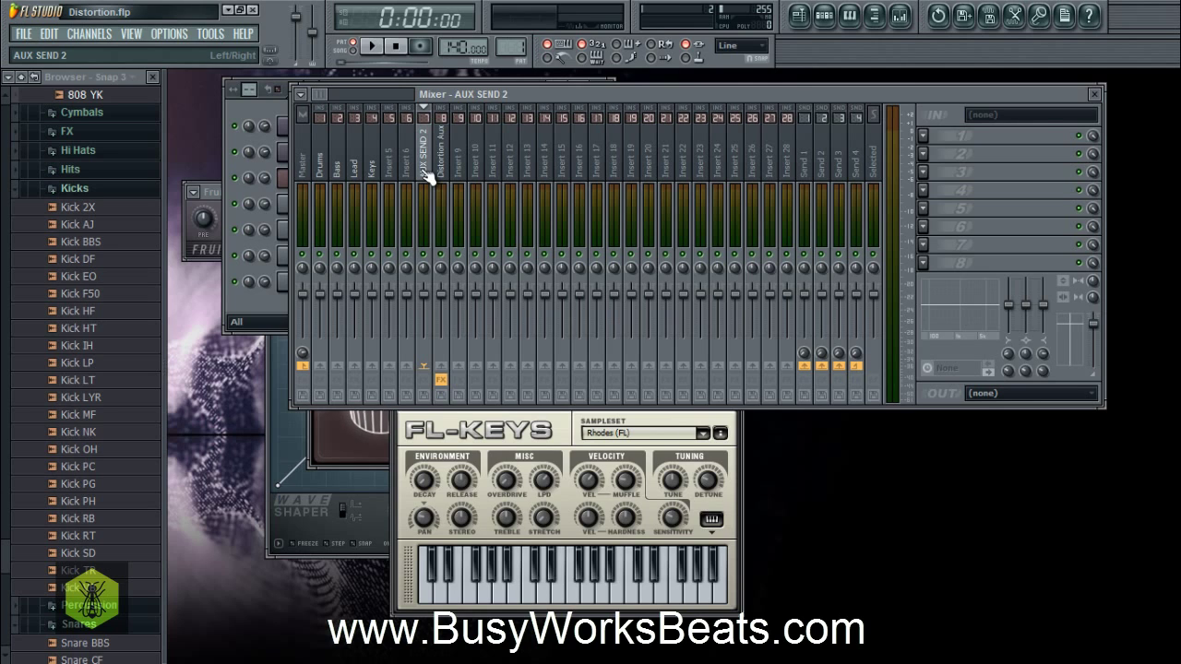
Step: Select the Drums mixer track and bring the channel rack to the front
{"action": "left_click", "coordinate": [319, 163]}
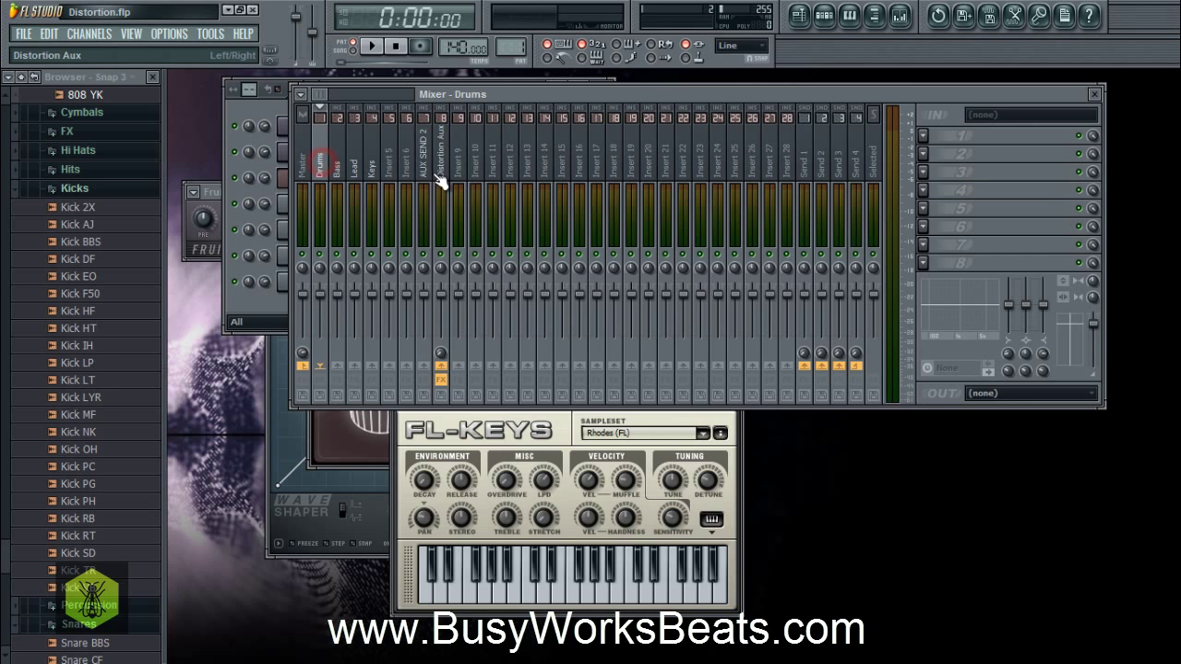
{"action": "left_click", "coordinate": [425, 173]}
{"action": "left_click", "coordinate": [320, 174]}
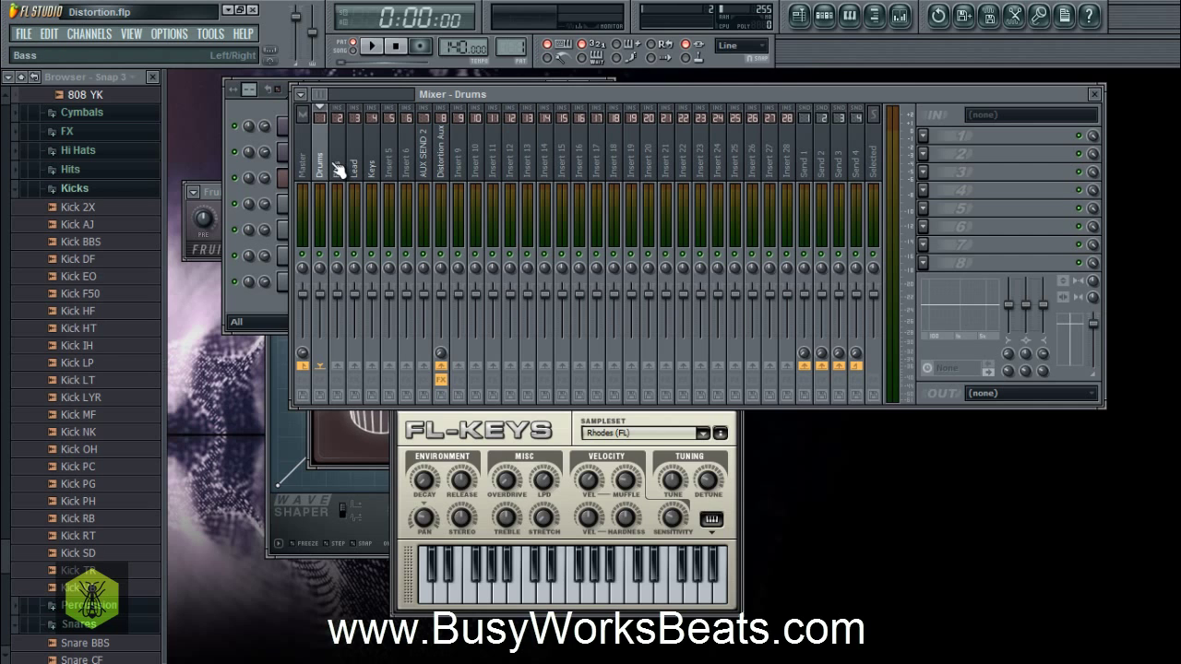
{"action": "left_click", "coordinate": [266, 301]}
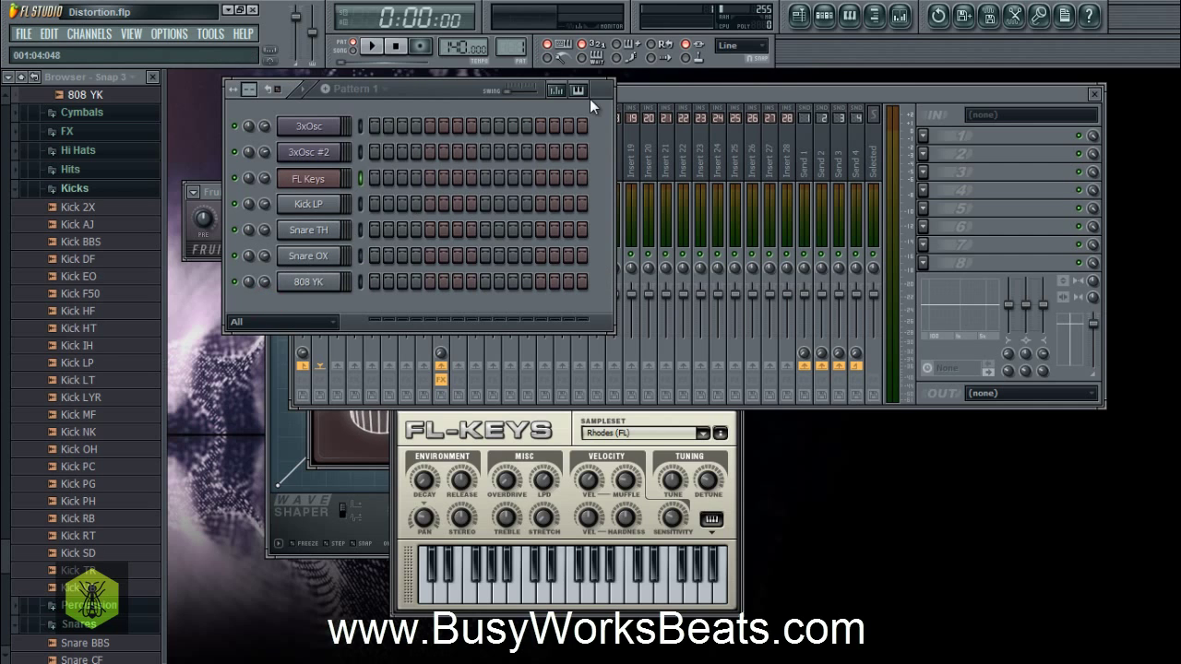
Step: Bring the mixer to the front and route the Drums track to AUX SEND 2 as an additional send
{"action": "left_click", "coordinate": [631, 92]}
{"action": "left_click", "coordinate": [439, 175]}
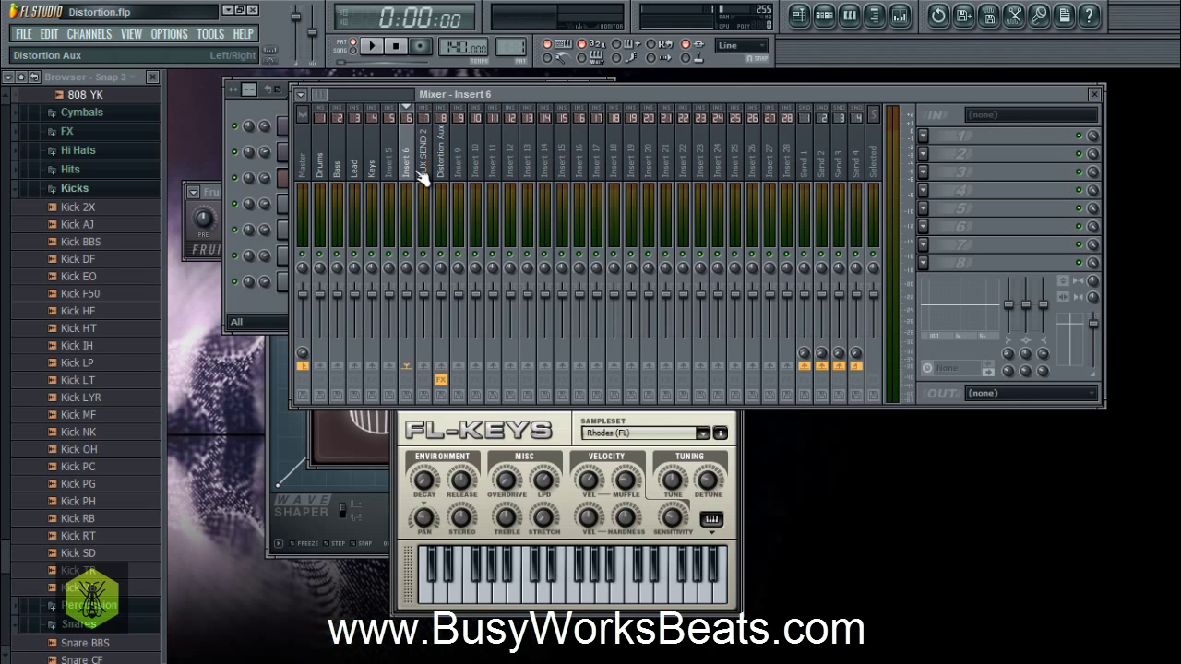
{"action": "left_click", "coordinate": [424, 176]}
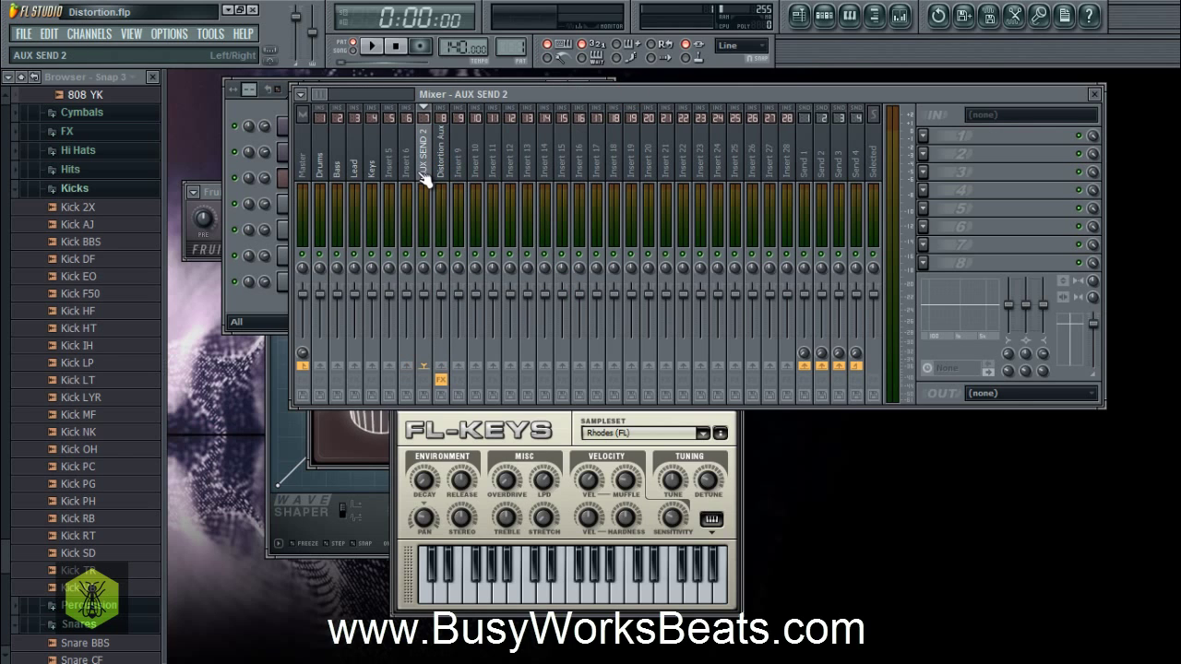
{"action": "left_click", "coordinate": [321, 177]}
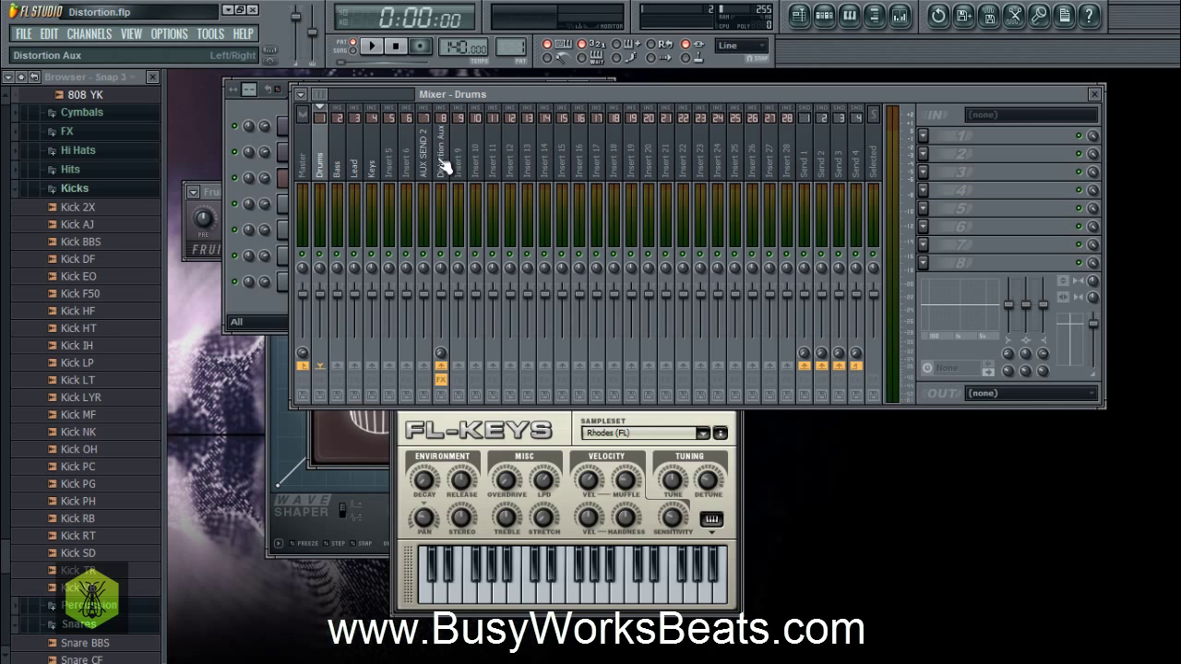
{"action": "left_click", "coordinate": [422, 357]}
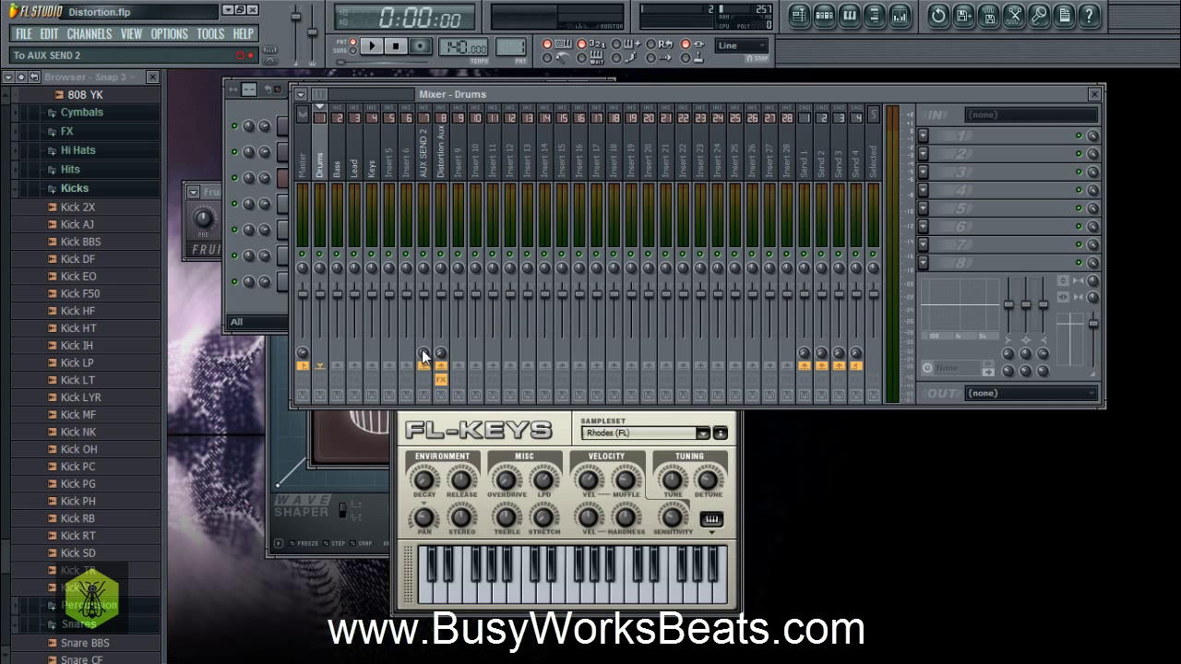
Step: Adjust the Drums send levels to AUX SEND 2 and Distortion Aux, and check the Distortion Aux track's effects before reselecting Drums
{"action": "left_click_drag", "start_coordinate": [422, 350], "coordinate": [425, 340]}
{"action": "left_click_drag", "start_coordinate": [421, 358], "coordinate": [447, 270]}
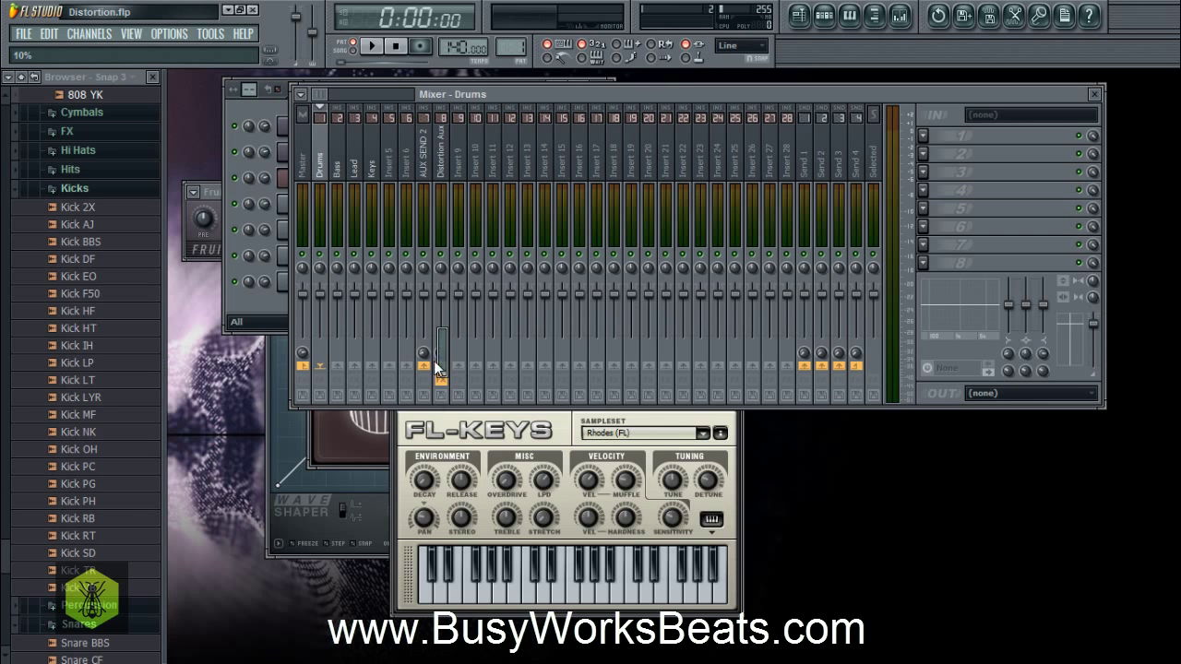
{"action": "left_click_drag", "start_coordinate": [437, 367], "coordinate": [434, 439]}
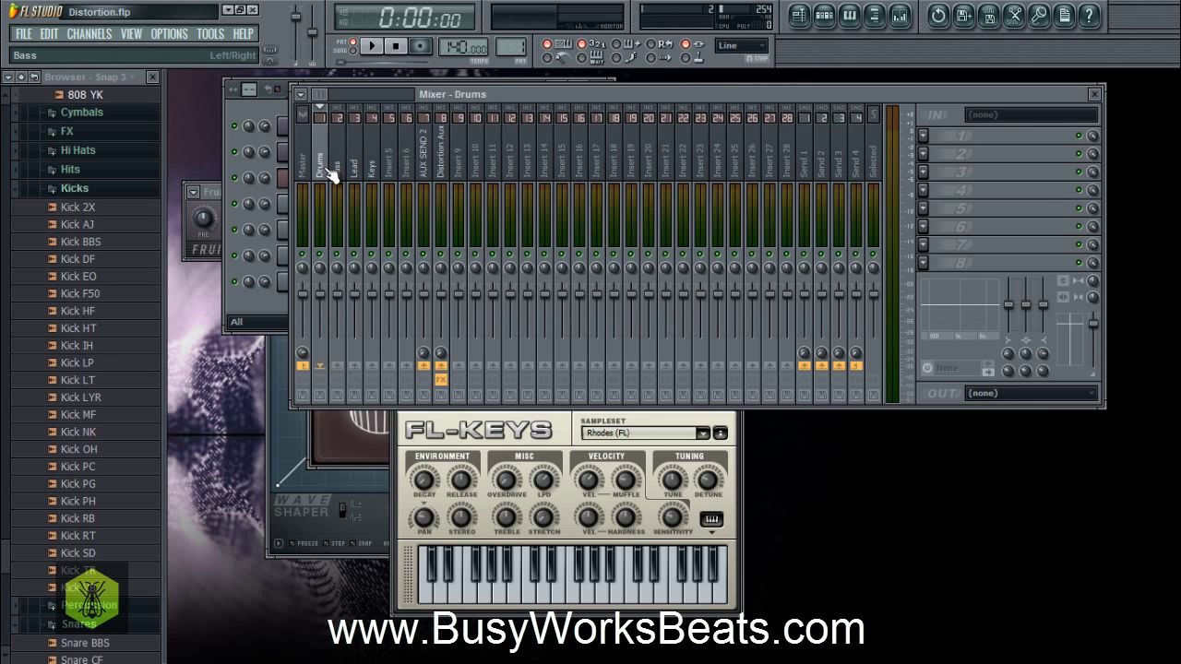
{"action": "left_click", "coordinate": [452, 183]}
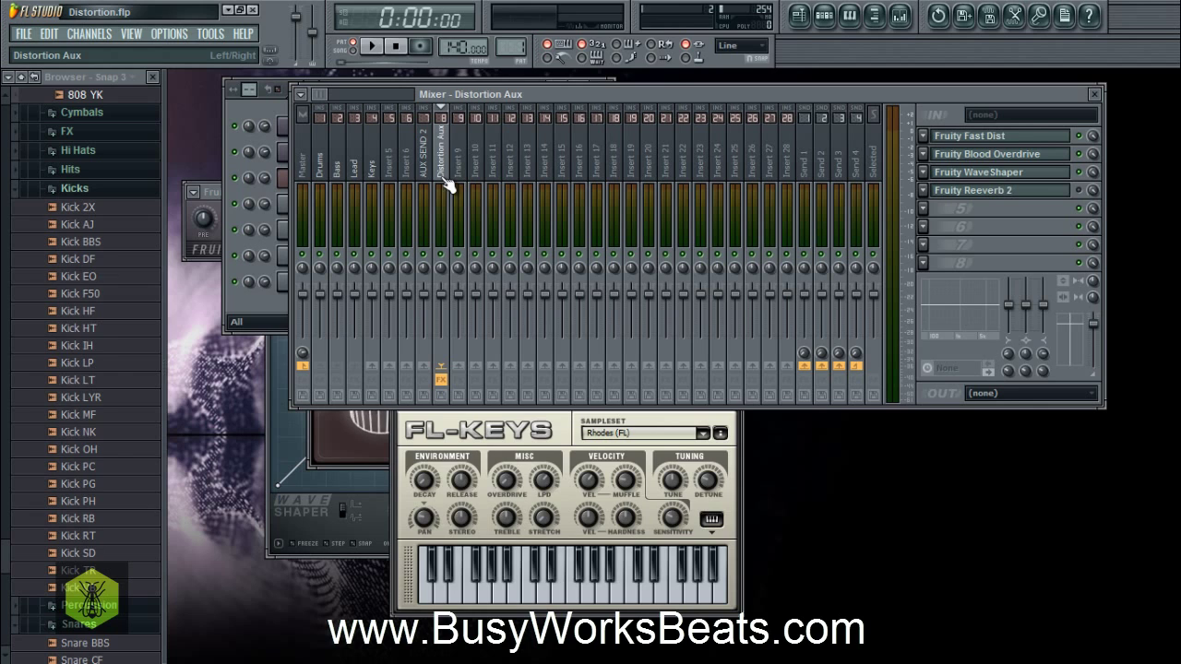
{"action": "left_click", "coordinate": [323, 171]}
Step: Set the pattern to 8 beats per bar and the project tempo to 108 BPM, and start playback
{"action": "left_click", "coordinate": [282, 308]}
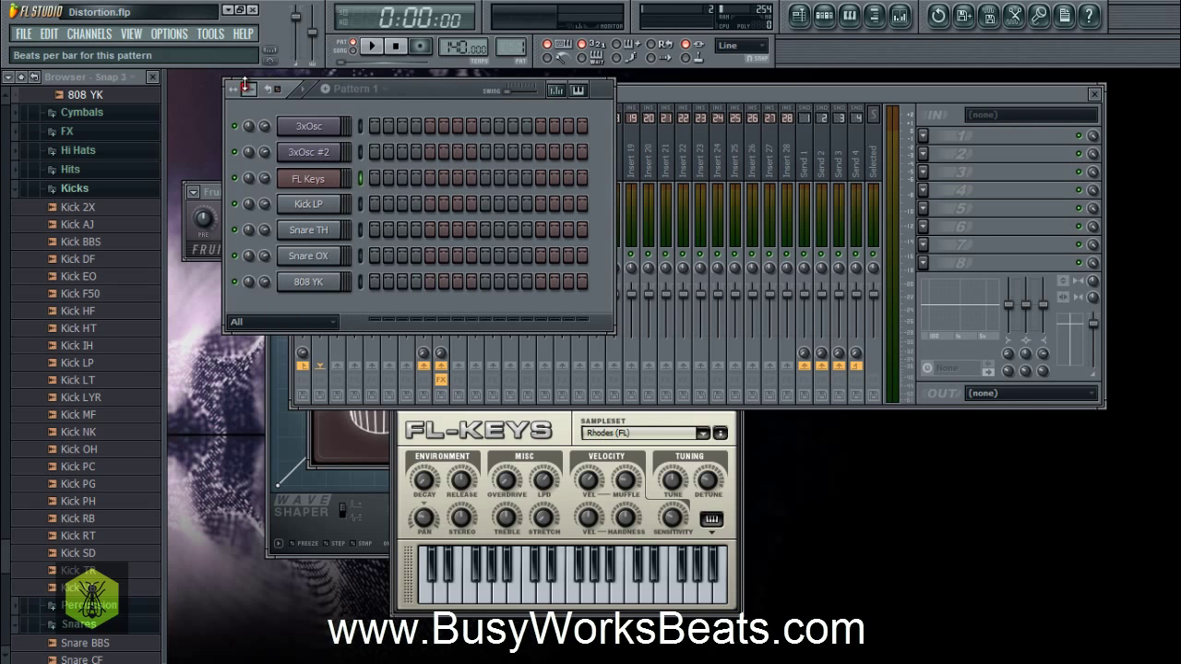
{"action": "left_click_drag", "start_coordinate": [248, 88], "coordinate": [248, 65]}
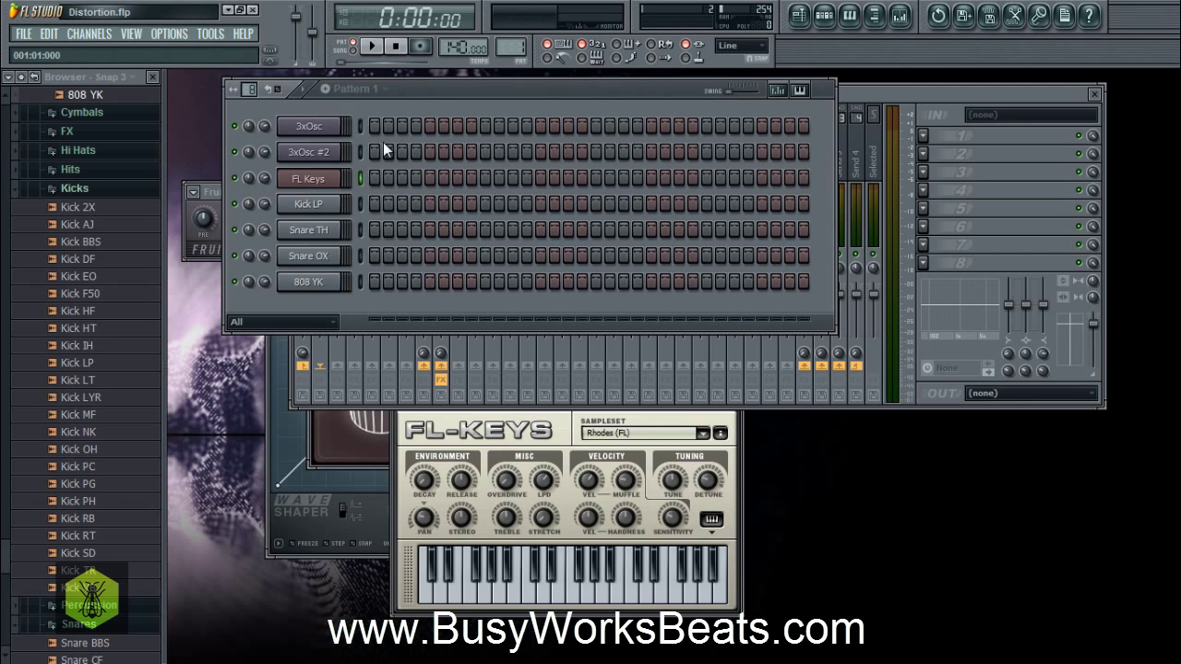
{"action": "left_click_drag", "start_coordinate": [453, 42], "coordinate": [493, 157]}
{"action": "key", "text": "space"}
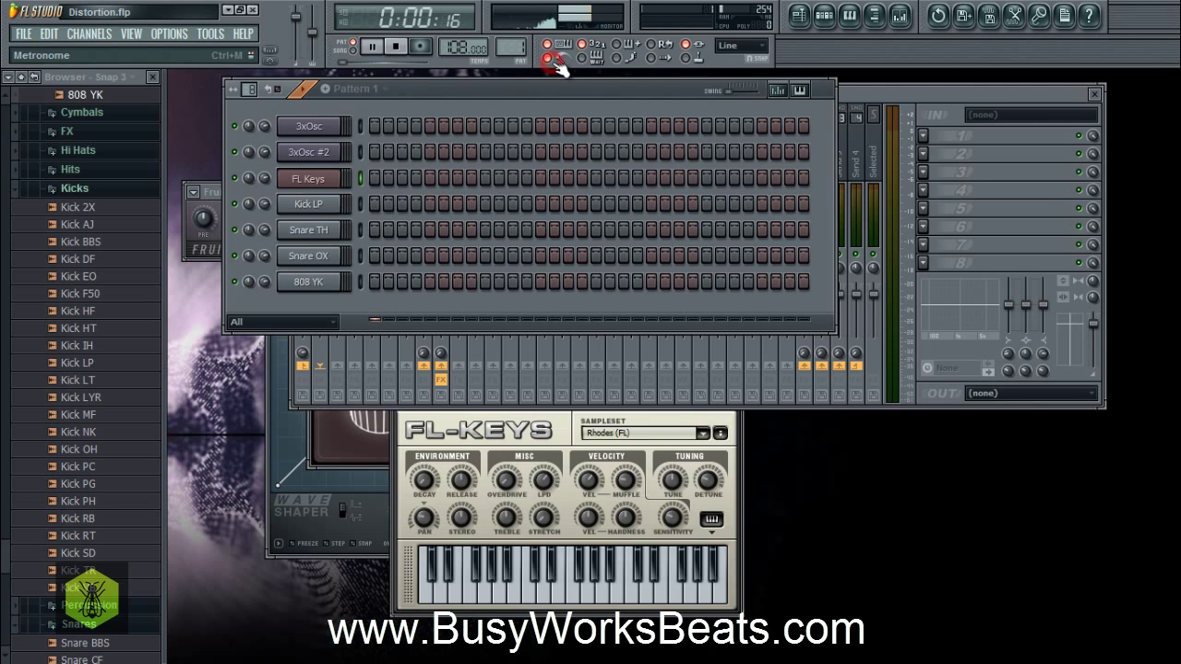
Step: Place Kick LP on step 1, Snare TH on step 5 and Snare OX on steps 8 and 11 of the pattern
{"action": "left_click", "coordinate": [376, 205]}
{"action": "left_click", "coordinate": [430, 230]}
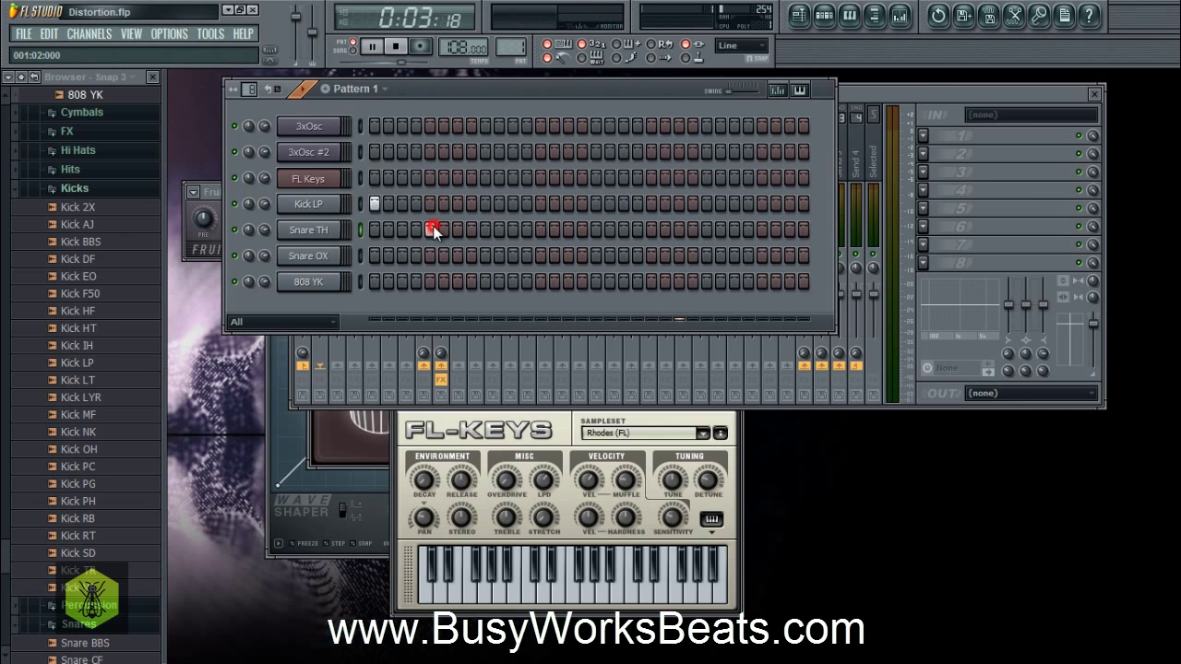
{"action": "left_click", "coordinate": [430, 256]}
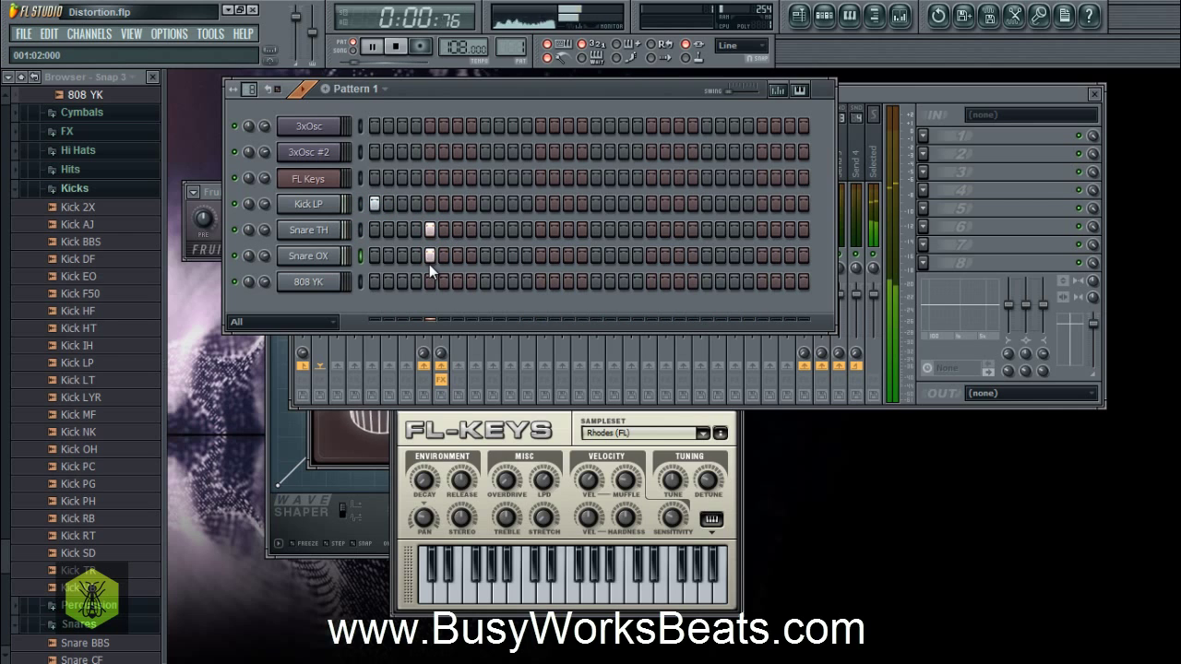
{"action": "key", "text": "space"}
{"action": "key", "text": "space"}
{"action": "right_click", "coordinate": [430, 256]}
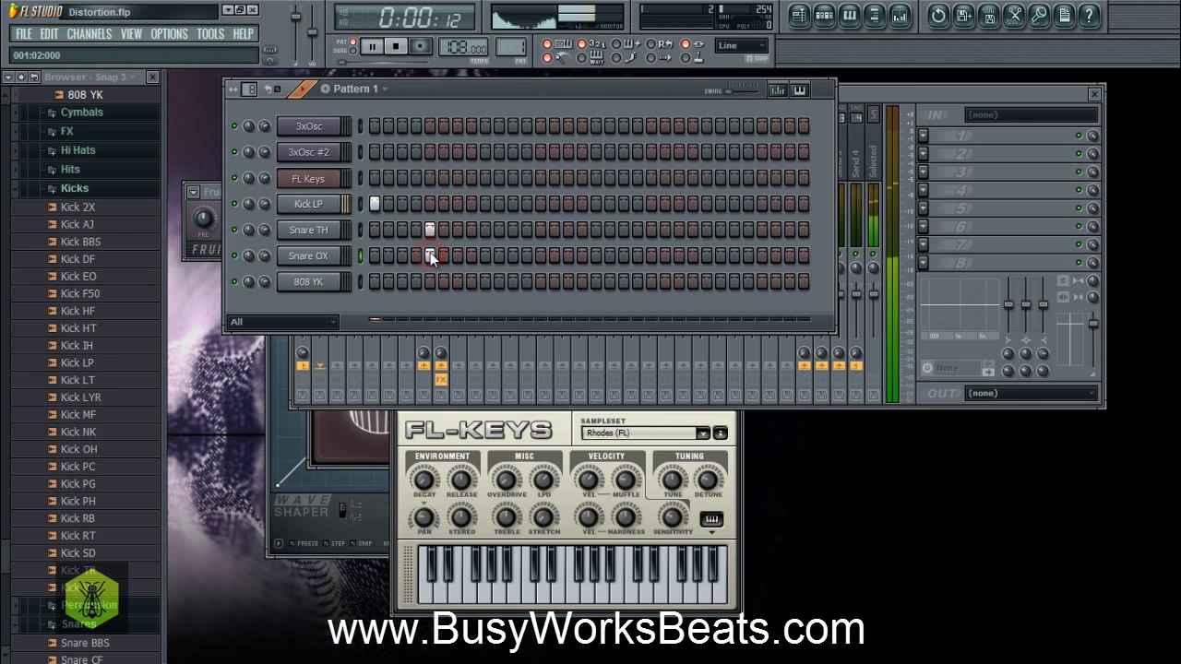
{"action": "left_click", "coordinate": [472, 256]}
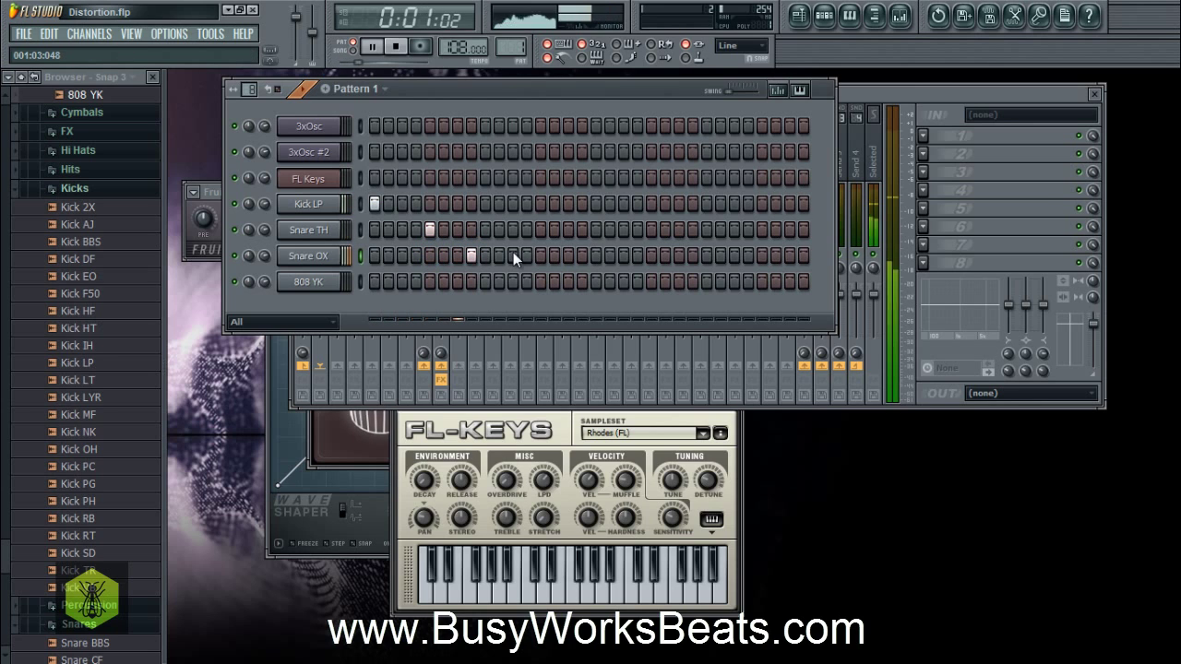
{"action": "left_click", "coordinate": [513, 256]}
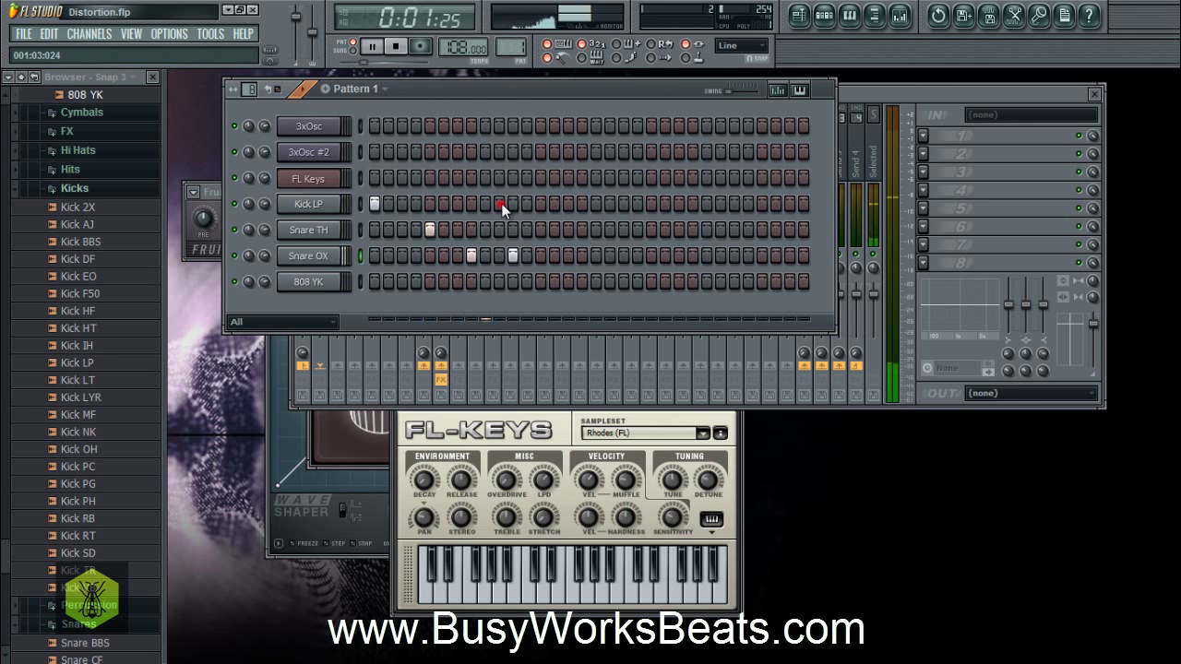
Step: Add Kick LP hits on steps 11, 14 and 17, and Snare TH hits on steps 13, 21 and 29
{"action": "left_click", "coordinate": [499, 204]}
{"action": "right_click", "coordinate": [499, 204]}
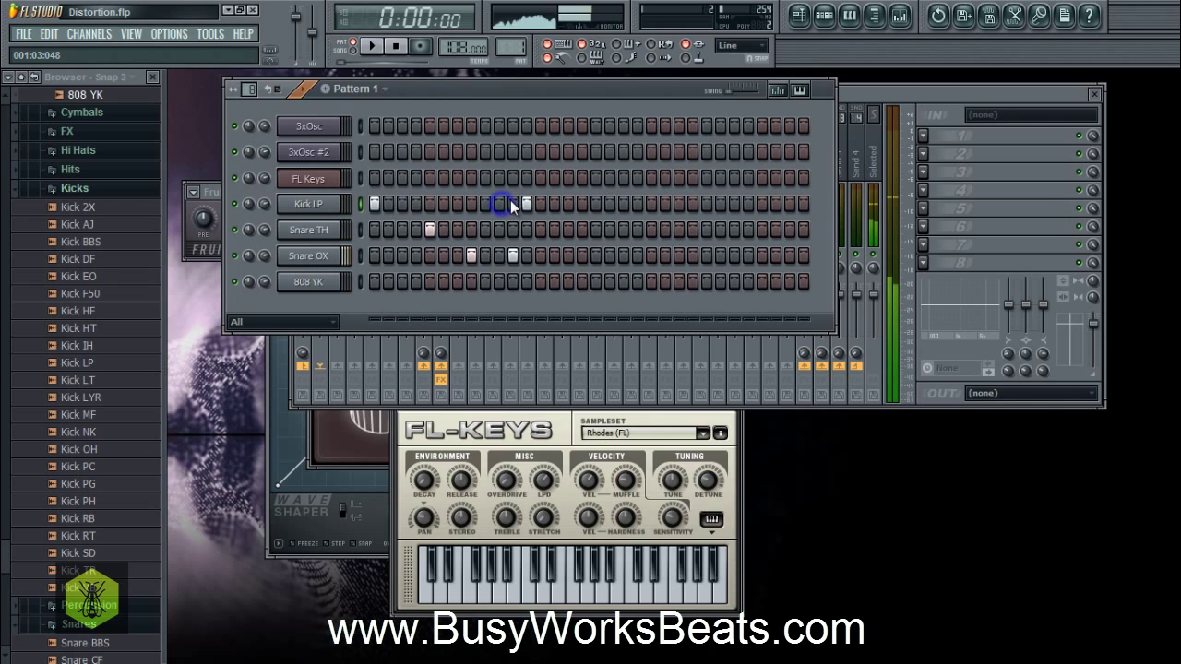
{"action": "left_click", "coordinate": [513, 204]}
{"action": "left_click", "coordinate": [554, 204]}
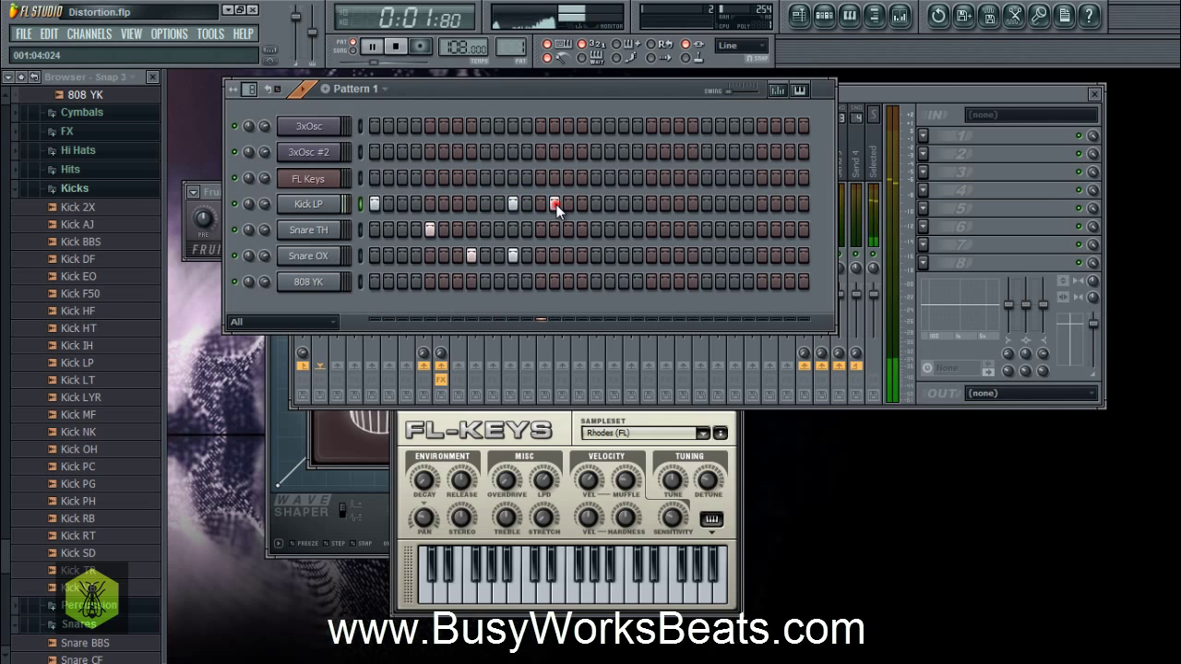
{"action": "left_click", "coordinate": [540, 229]}
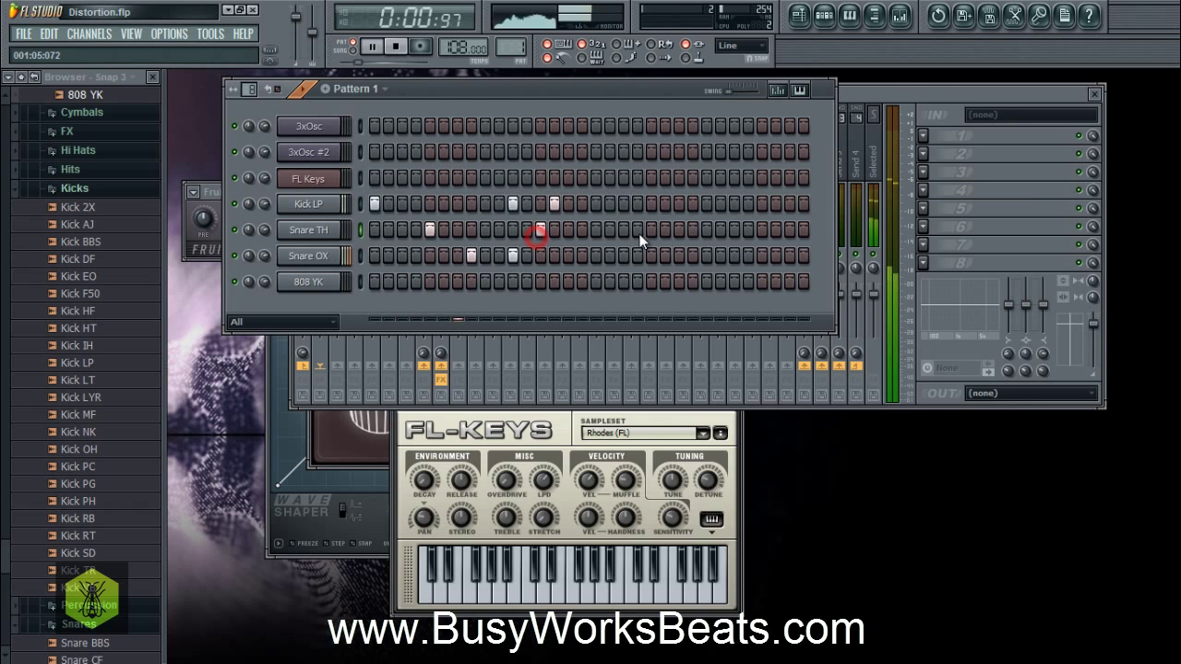
{"action": "left_click", "coordinate": [651, 230]}
{"action": "left_click", "coordinate": [583, 204]}
{"action": "key", "text": "space"}
{"action": "key", "text": "space"}
{"action": "right_click", "coordinate": [584, 204]}
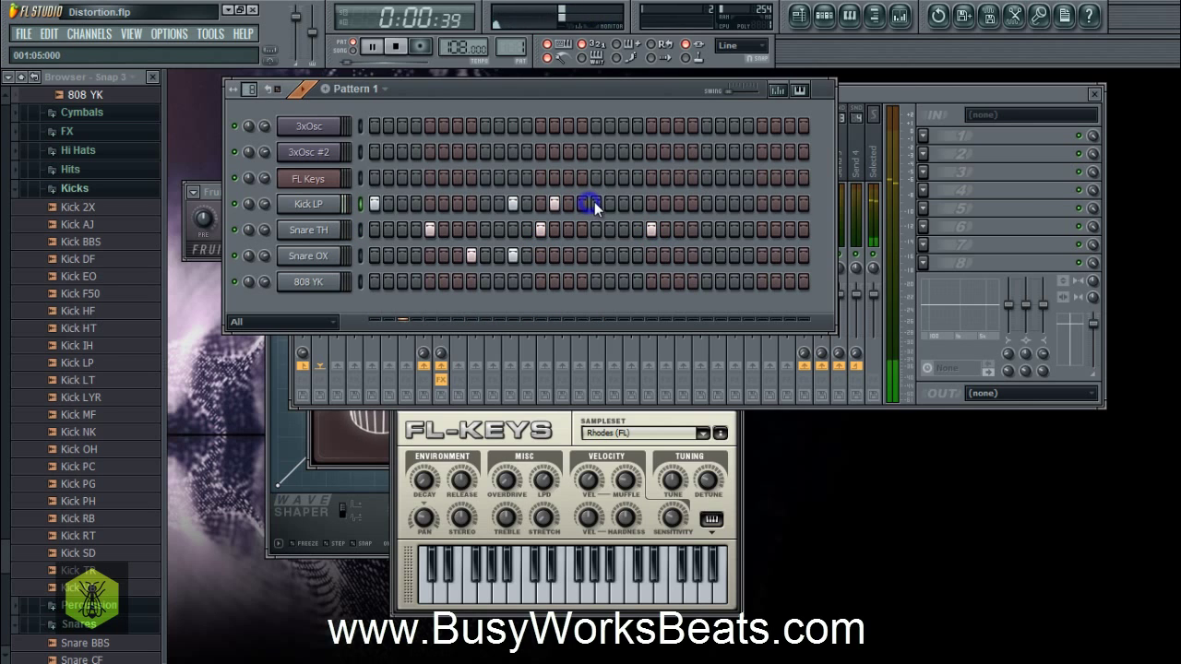
{"action": "left_click", "coordinate": [596, 204]}
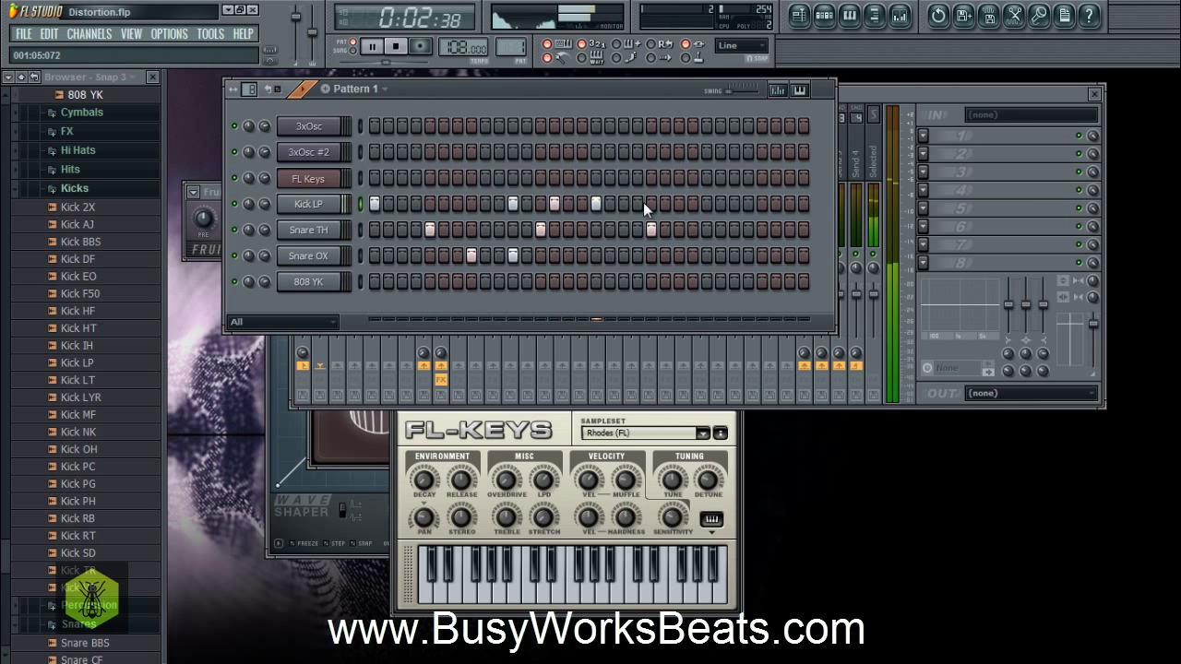
{"action": "left_click", "coordinate": [759, 229]}
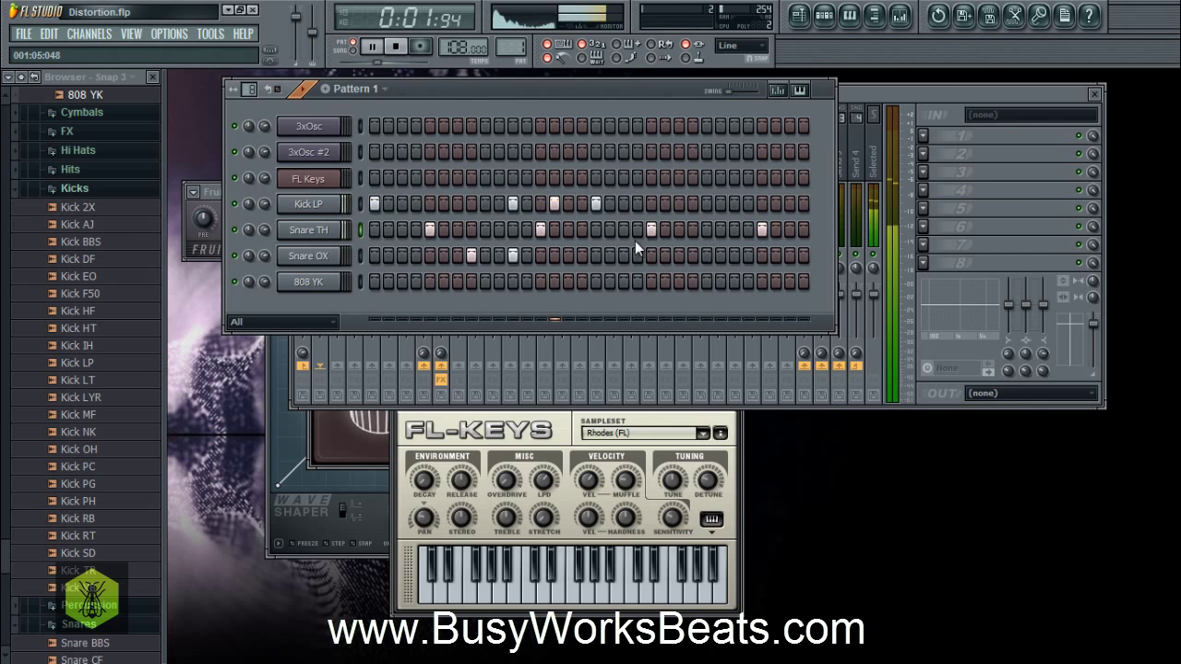
Step: Add Snare OX hits on steps 24, 25, 27 and 31, and Kick LP hits on steps 27 and 30
{"action": "left_click", "coordinate": [692, 255]}
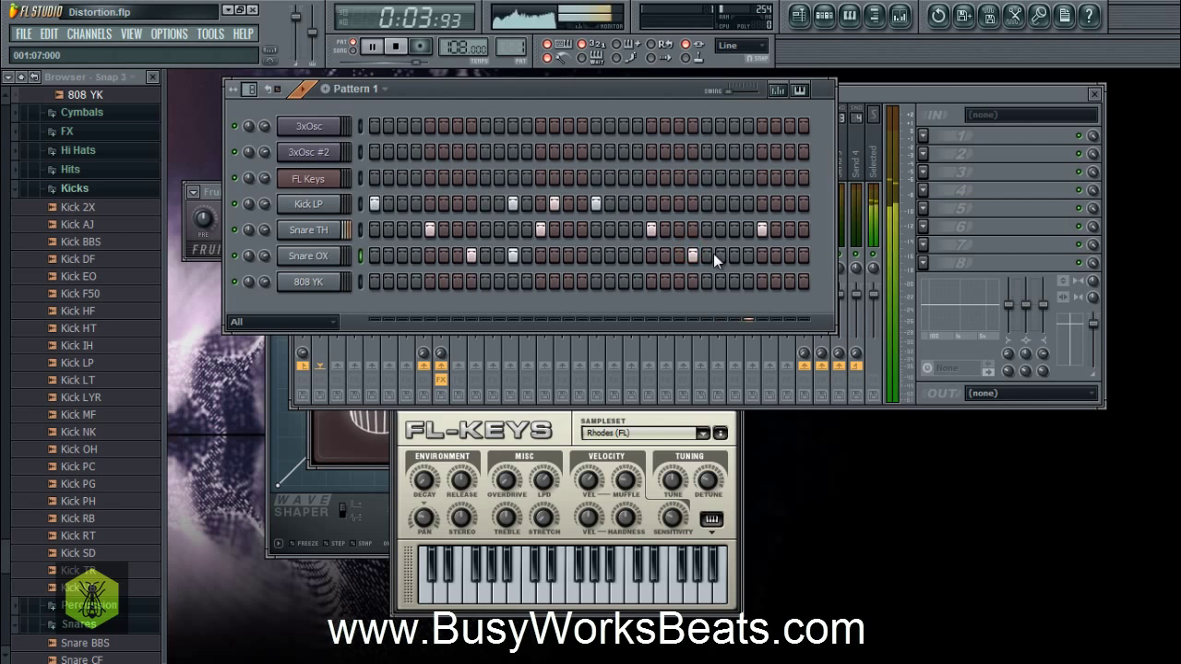
{"action": "left_click", "coordinate": [706, 255]}
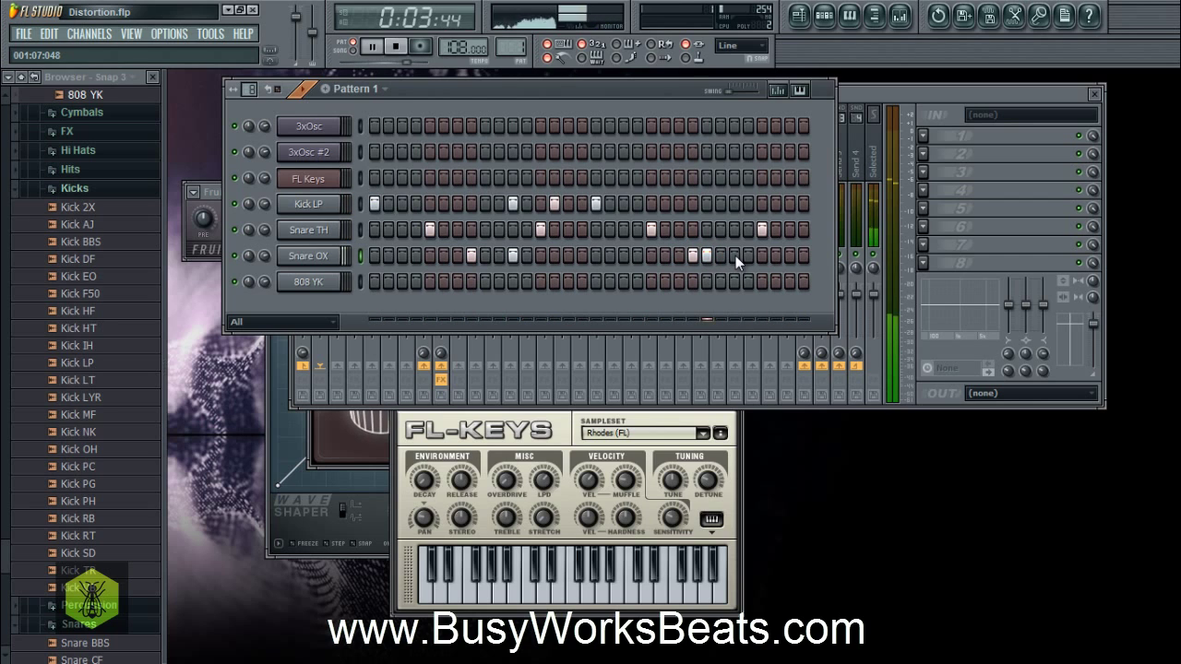
{"action": "left_click", "coordinate": [733, 255]}
{"action": "left_click", "coordinate": [789, 255]}
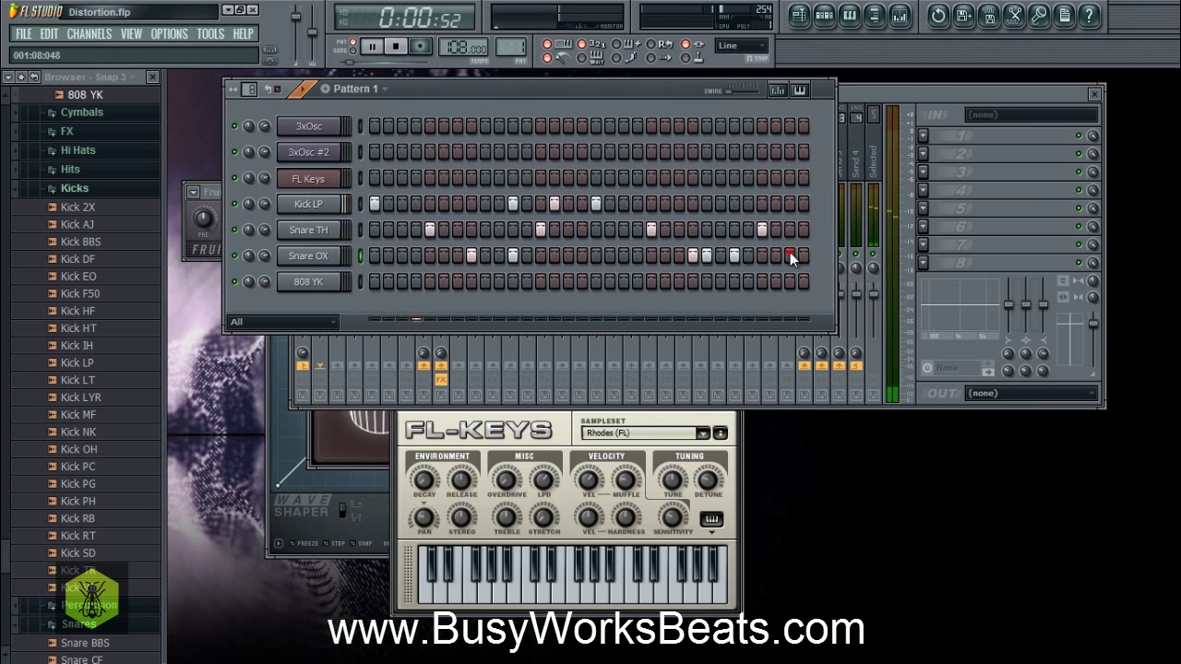
{"action": "left_click", "coordinate": [733, 204]}
{"action": "left_click", "coordinate": [777, 202]}
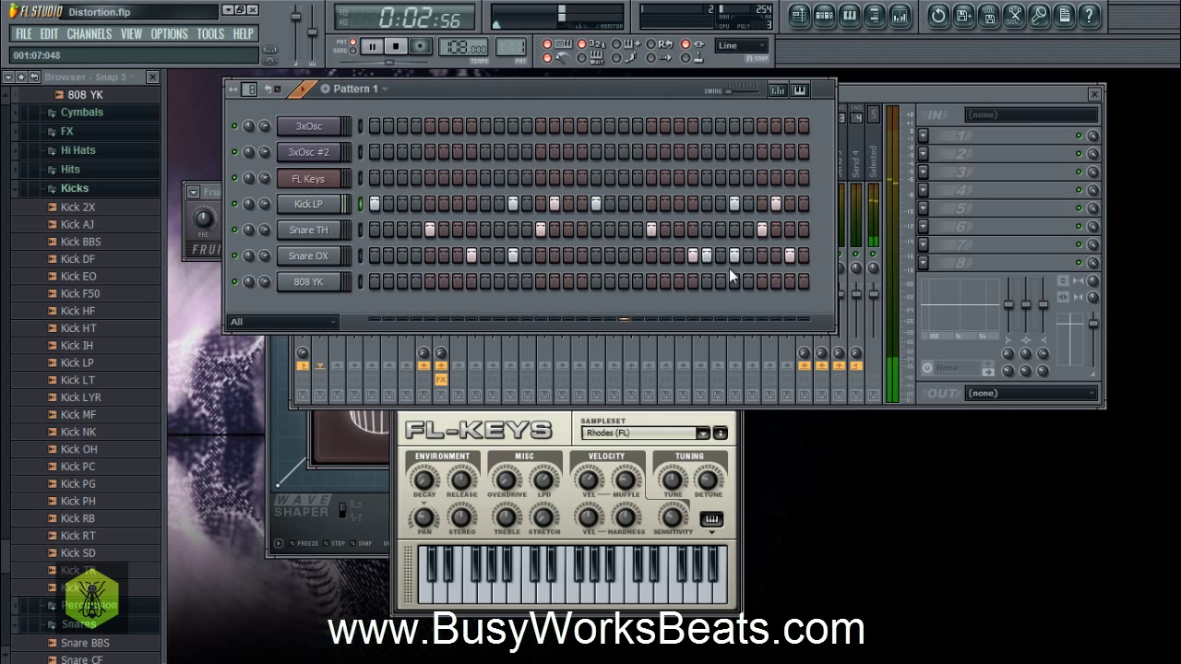
Step: Remove the Snare OX hits on steps 25 and 31 and stop playback
{"action": "left_click", "coordinate": [706, 256]}
{"action": "left_click", "coordinate": [764, 254]}
{"action": "left_click", "coordinate": [786, 254]}
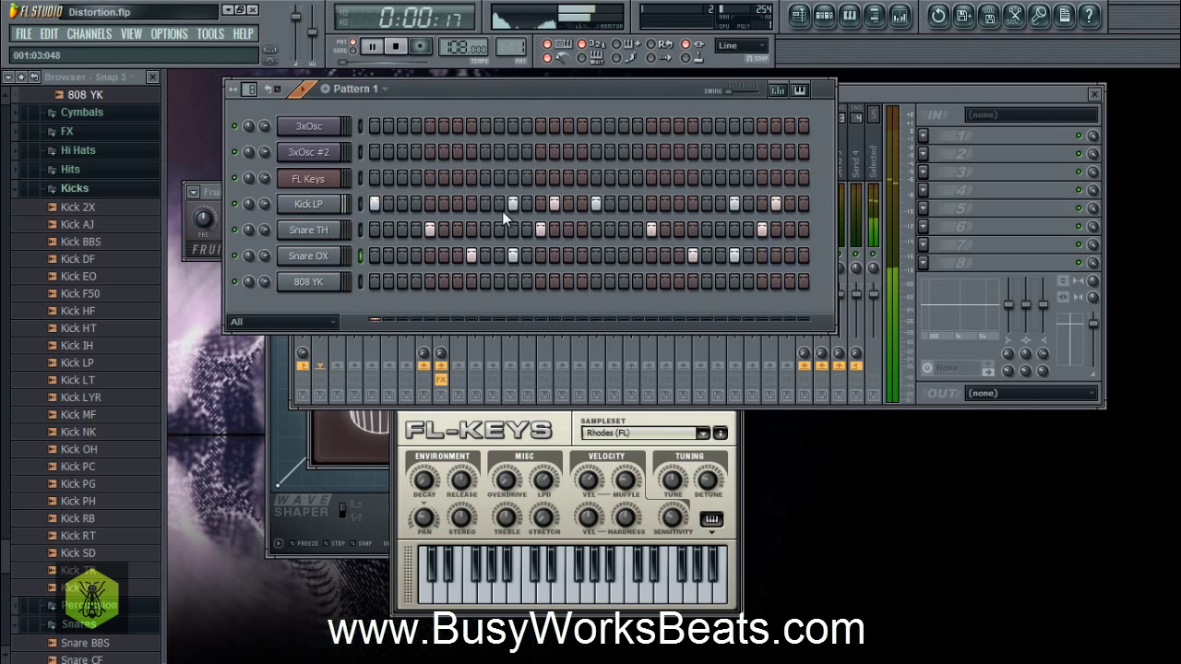
{"action": "key", "text": "space"}
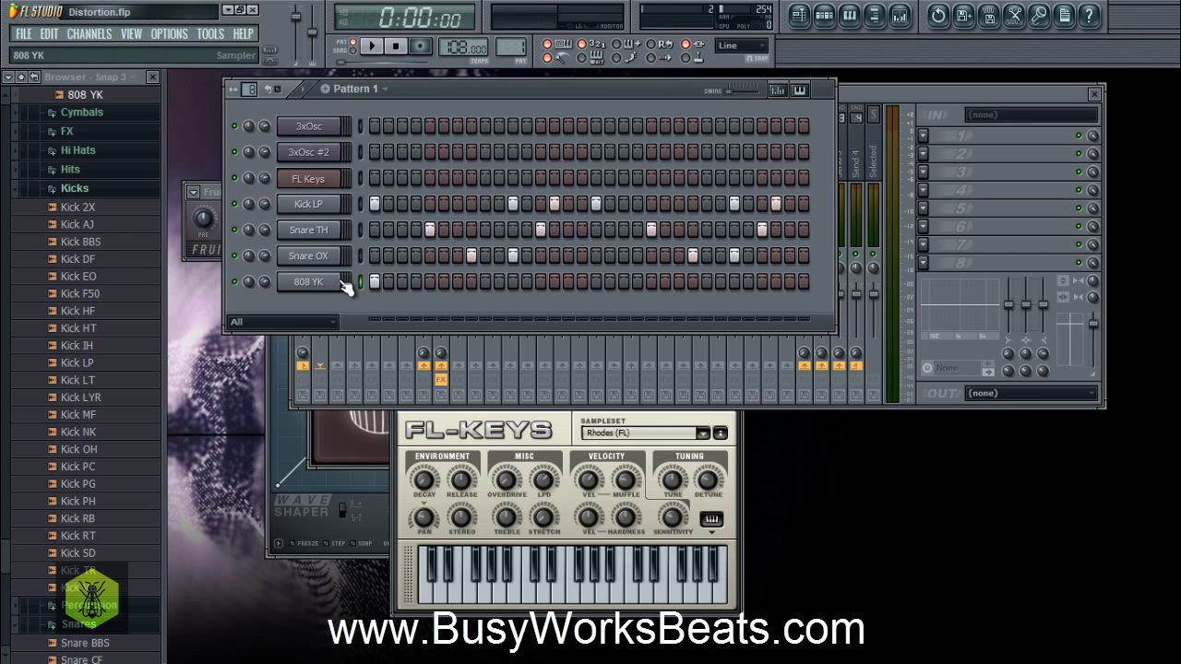
Step: Enable the 808 YK channel's volume envelope and cut its attack, hold and decay times to a very short hit
{"action": "key", "text": "space"}
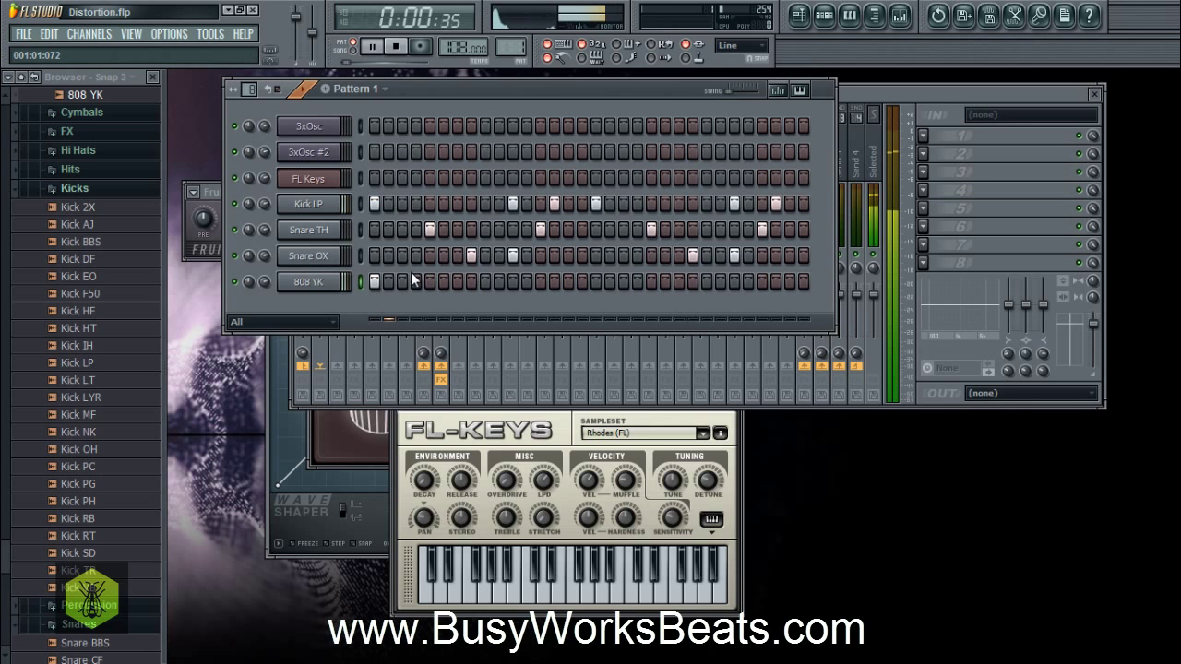
{"action": "key", "text": "space"}
{"action": "left_click", "coordinate": [332, 282]}
{"action": "left_click", "coordinate": [703, 175]}
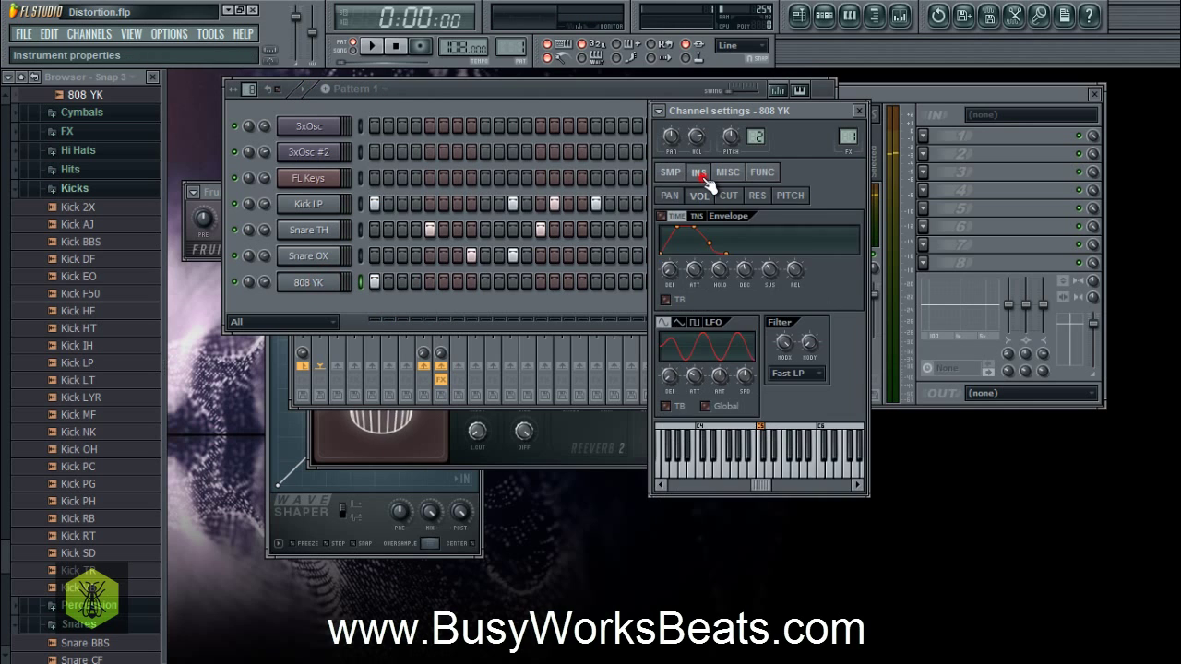
{"action": "left_click_drag", "start_coordinate": [707, 270], "coordinate": [720, 595]}
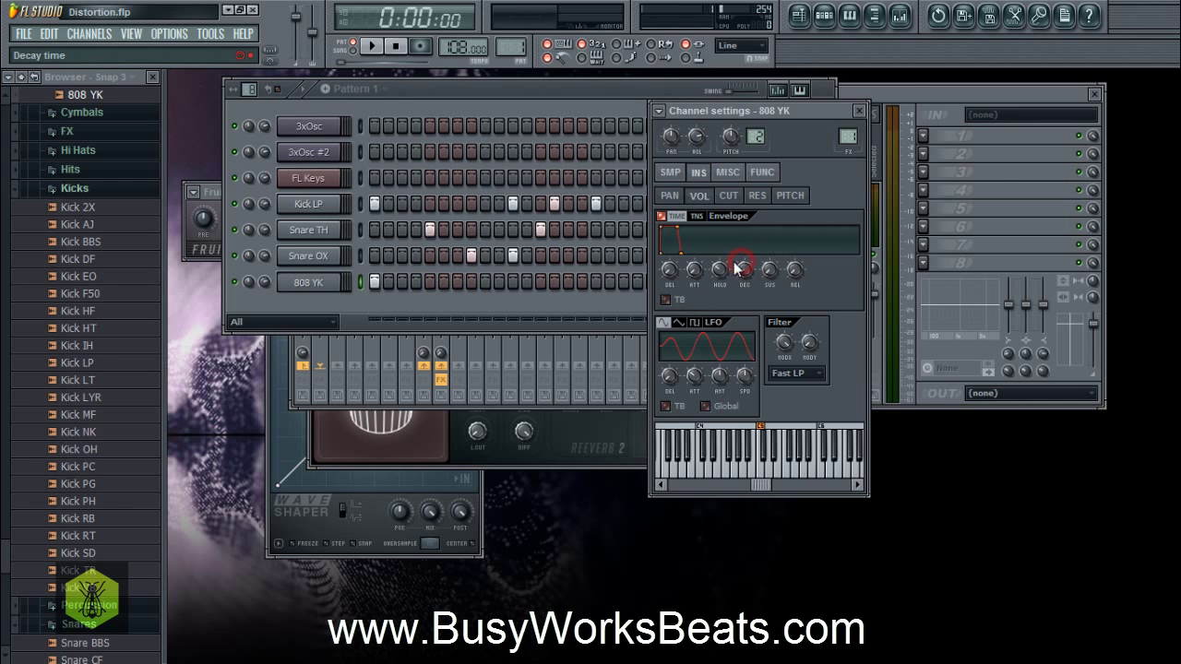
{"action": "left_click_drag", "start_coordinate": [721, 269], "coordinate": [723, 267]}
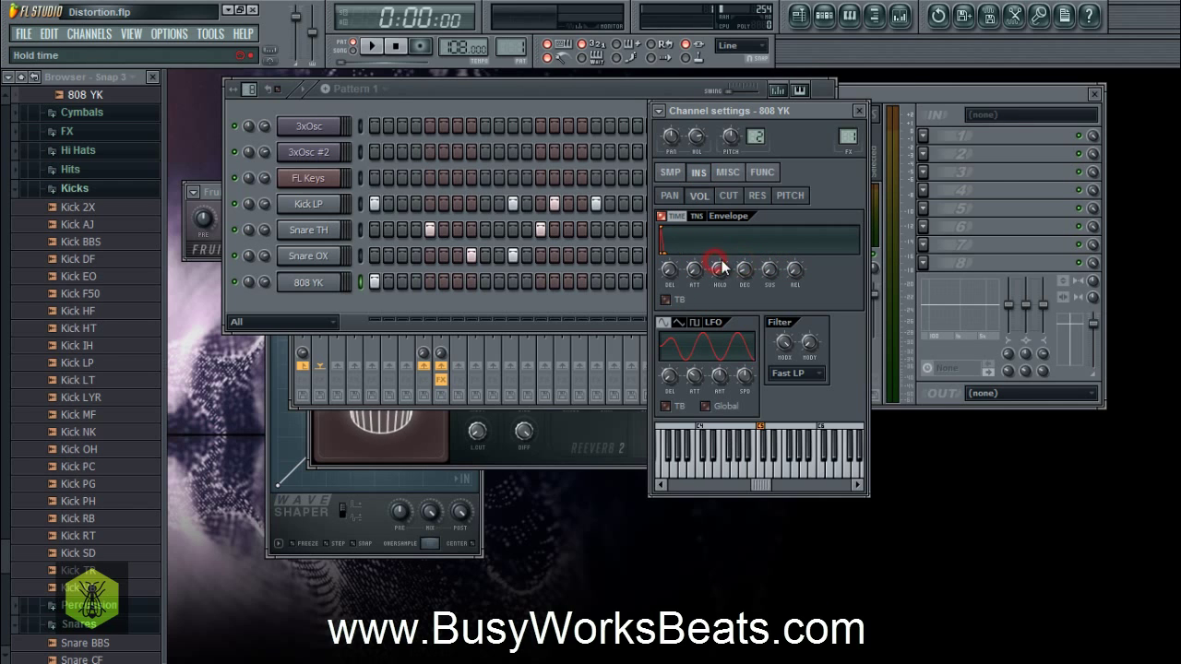
{"action": "left_click", "coordinate": [859, 111]}
Step: Add an 808 YK hit on step 31 during playback and set that step's pitch to C6
{"action": "key", "text": "space"}
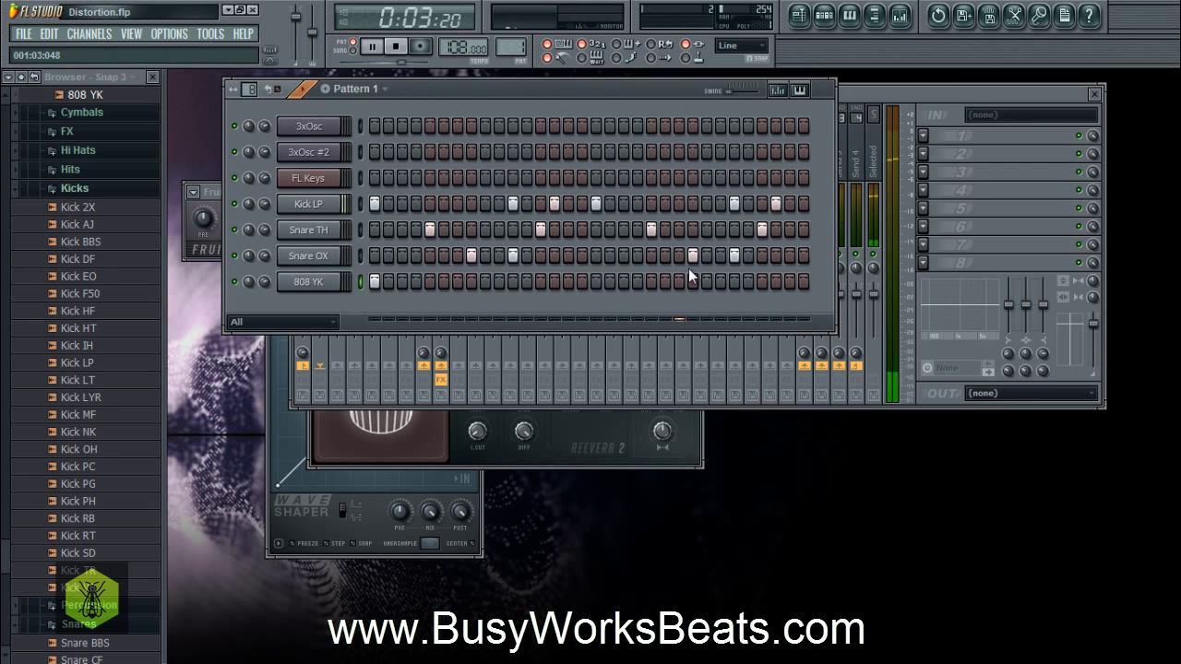
{"action": "left_click", "coordinate": [790, 281]}
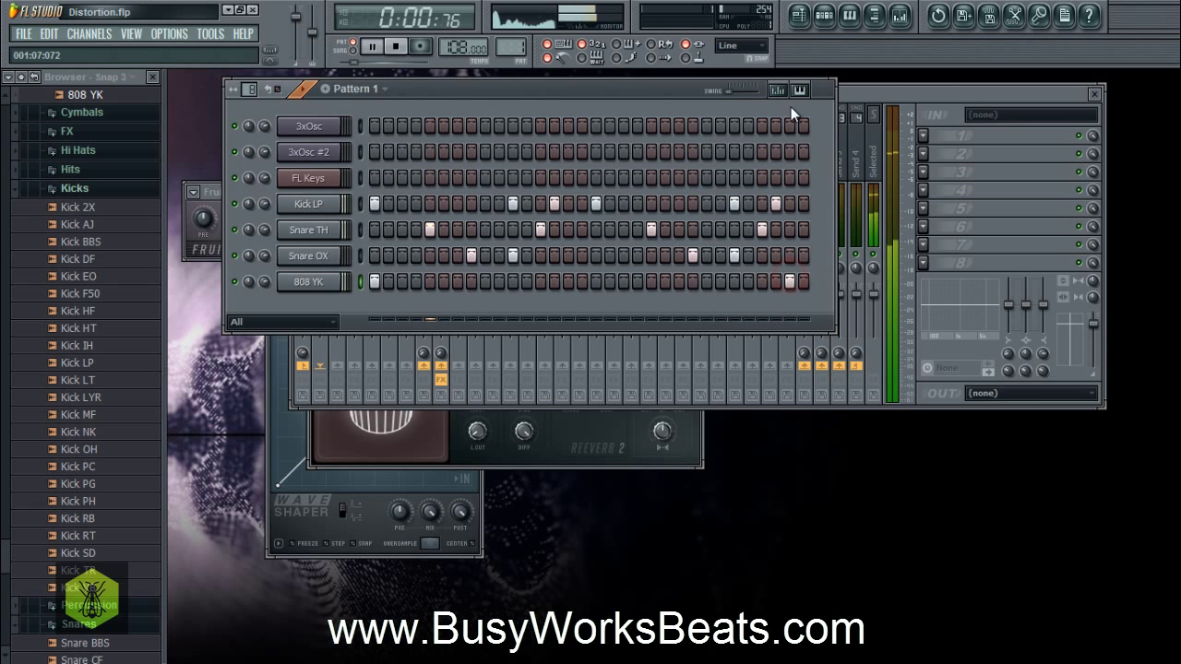
{"action": "left_click", "coordinate": [799, 89]}
{"action": "left_click", "coordinate": [791, 334]}
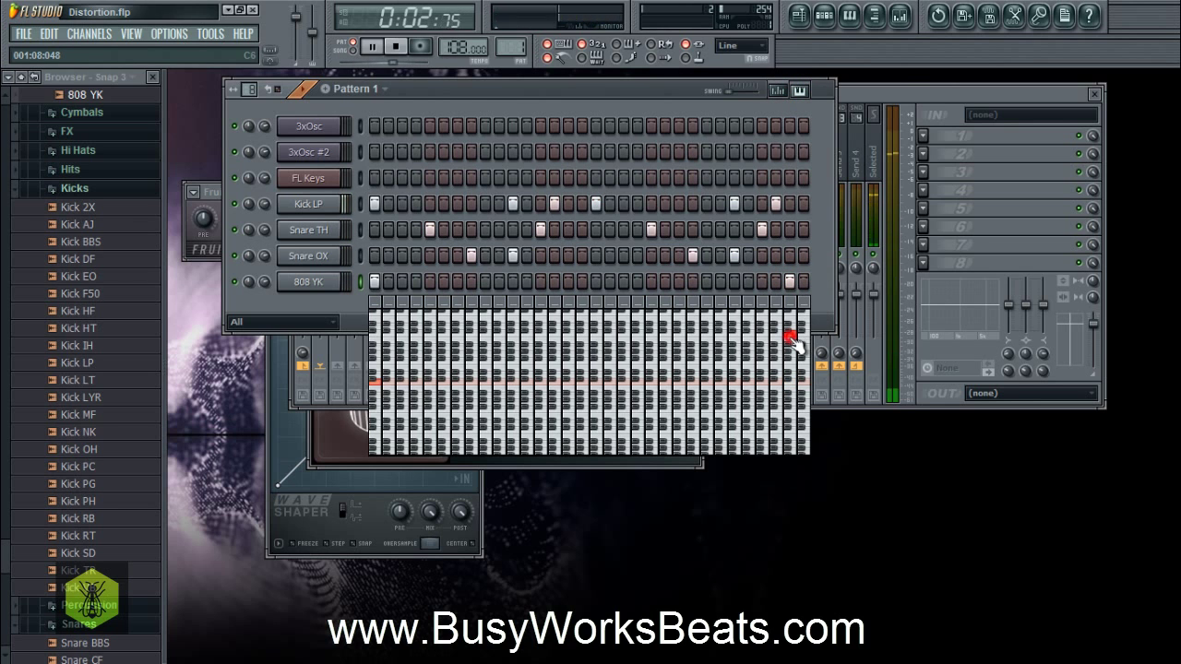
{"action": "left_click", "coordinate": [798, 91]}
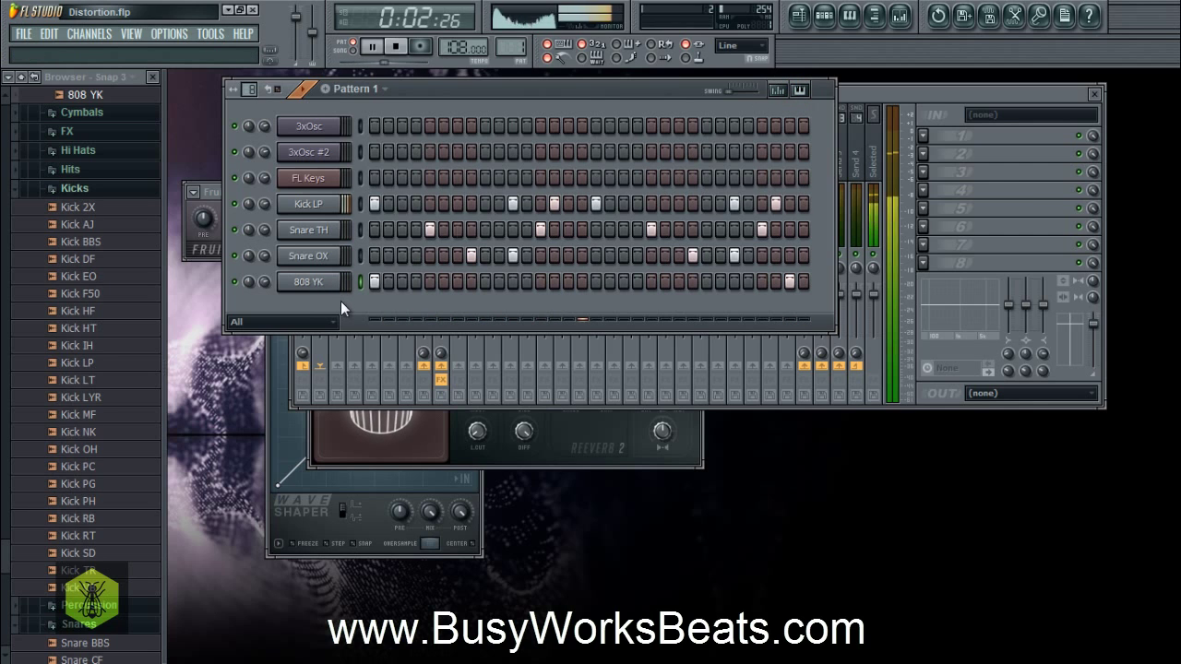
Step: Stop playback and open the Fruity Fast Dist effect on the Distortion Aux mixer track
{"action": "key", "text": "space"}
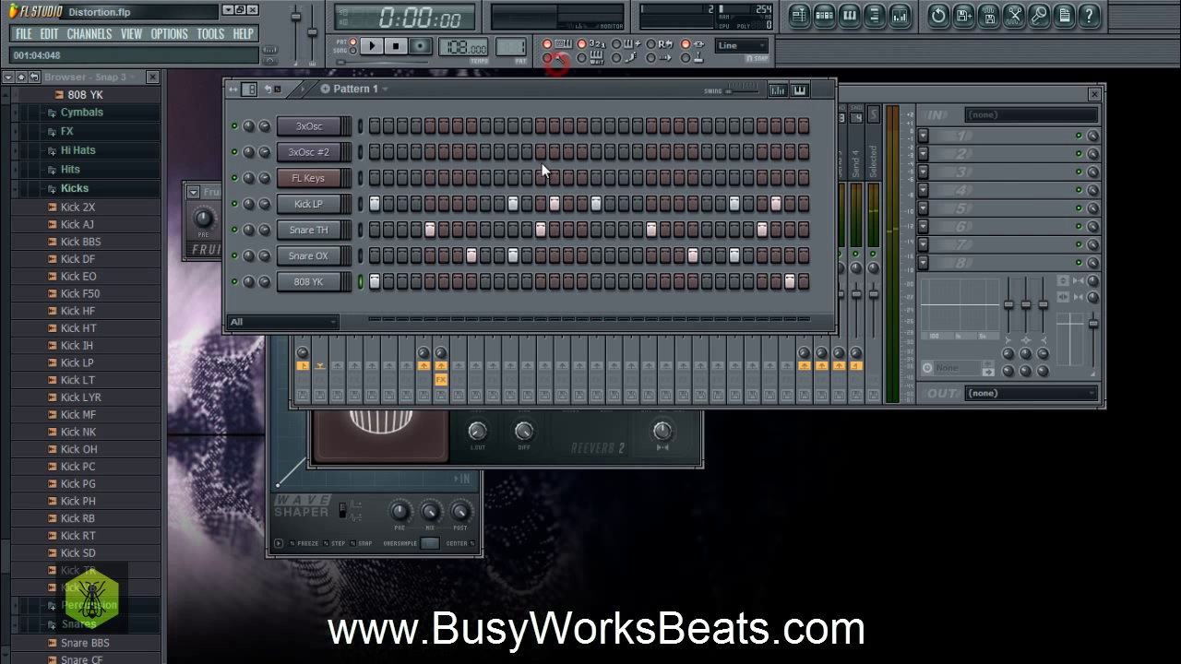
{"action": "left_click", "coordinate": [323, 281]}
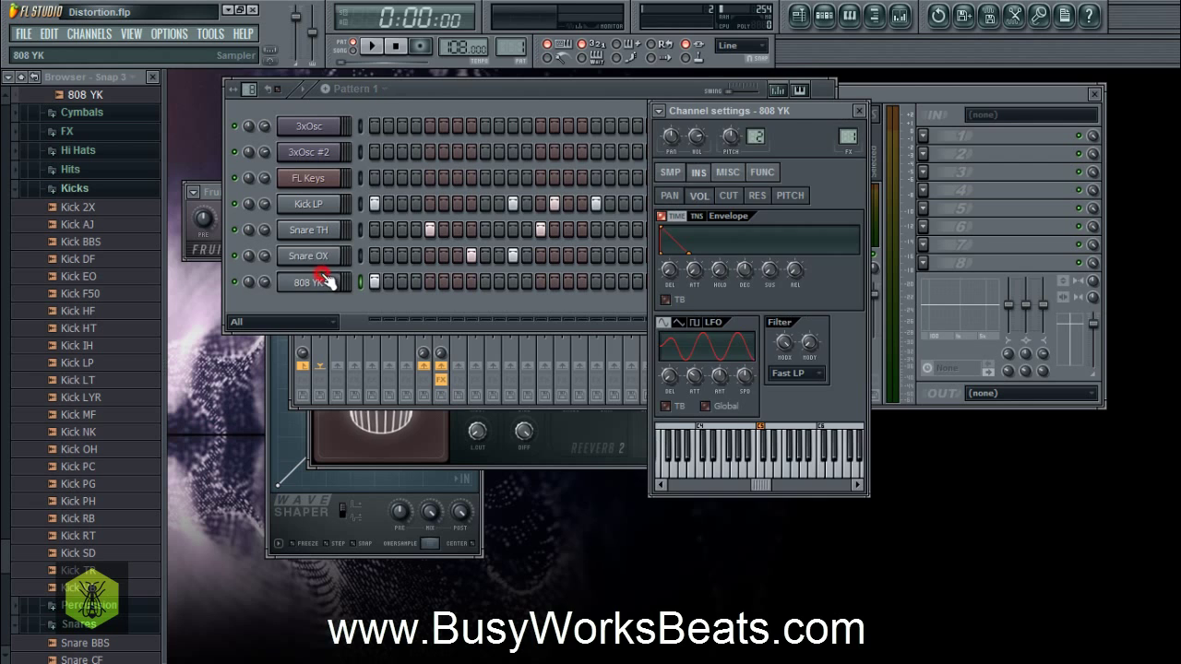
{"action": "left_click", "coordinate": [903, 92]}
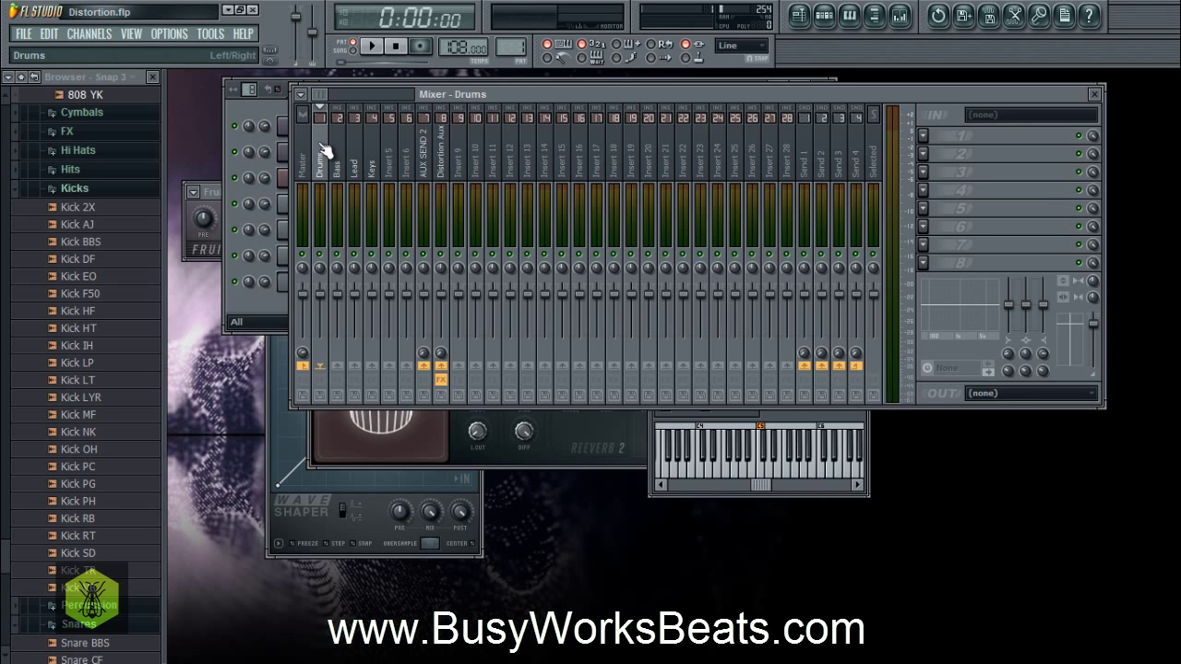
{"action": "left_click", "coordinate": [446, 180]}
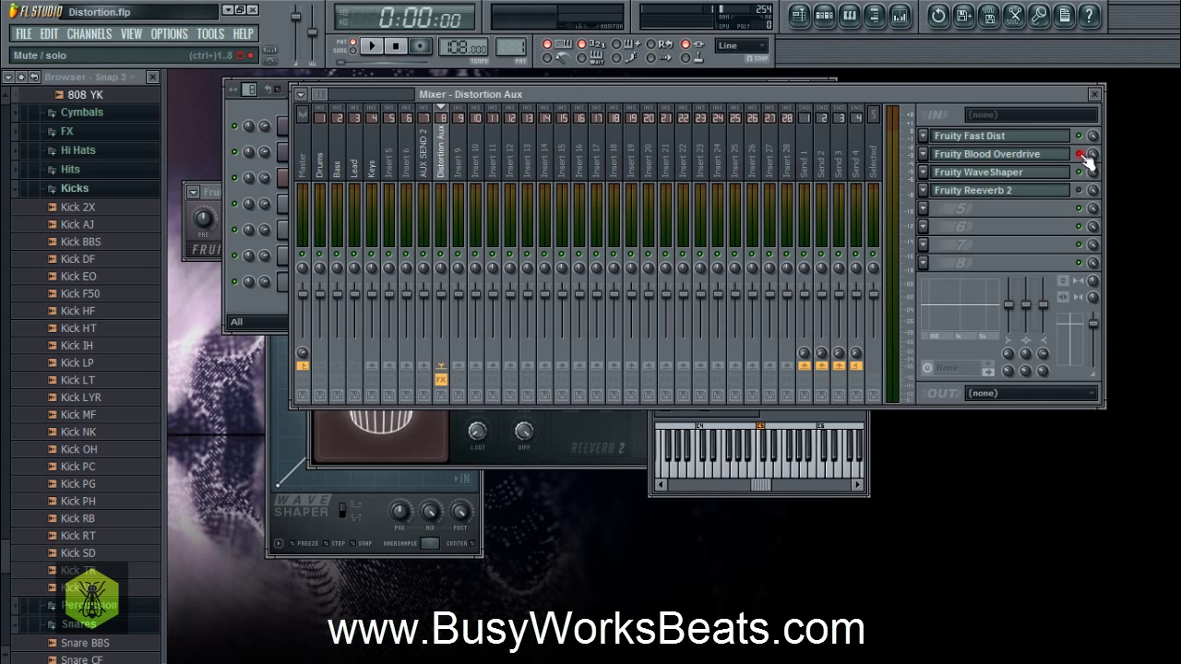
{"action": "left_click", "coordinate": [1021, 139]}
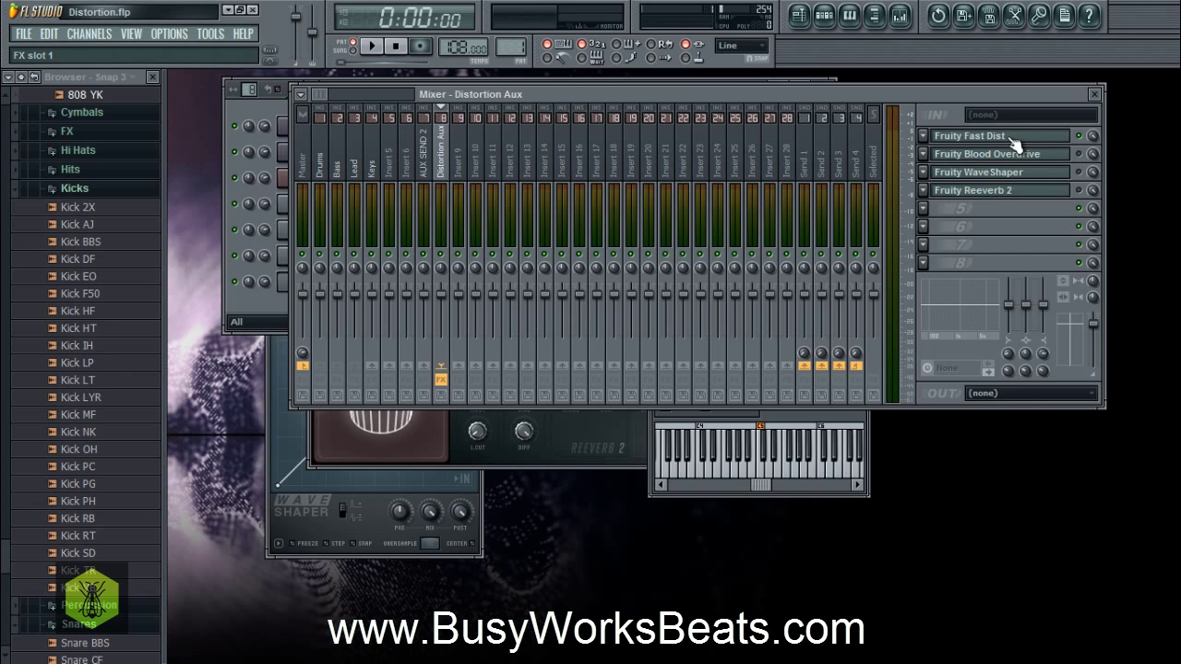
{"action": "left_click", "coordinate": [1012, 140]}
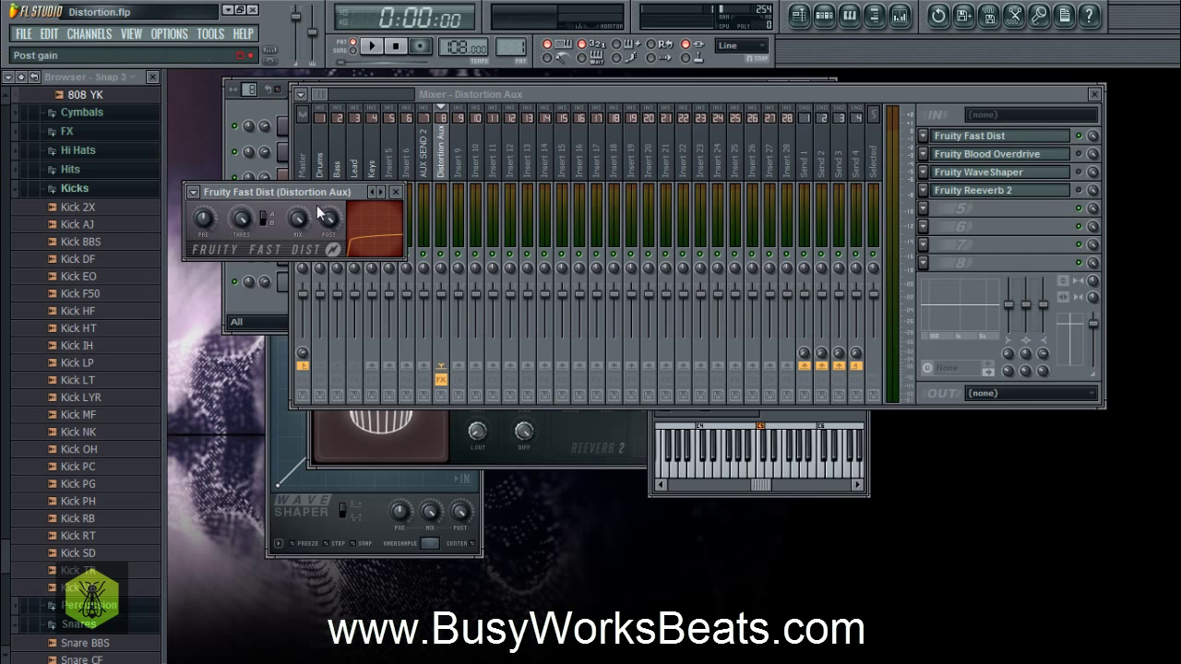
Step: Bypass all four effects on the Distortion Aux track, including Fruity Fast Dist
{"action": "left_click", "coordinate": [1079, 154]}
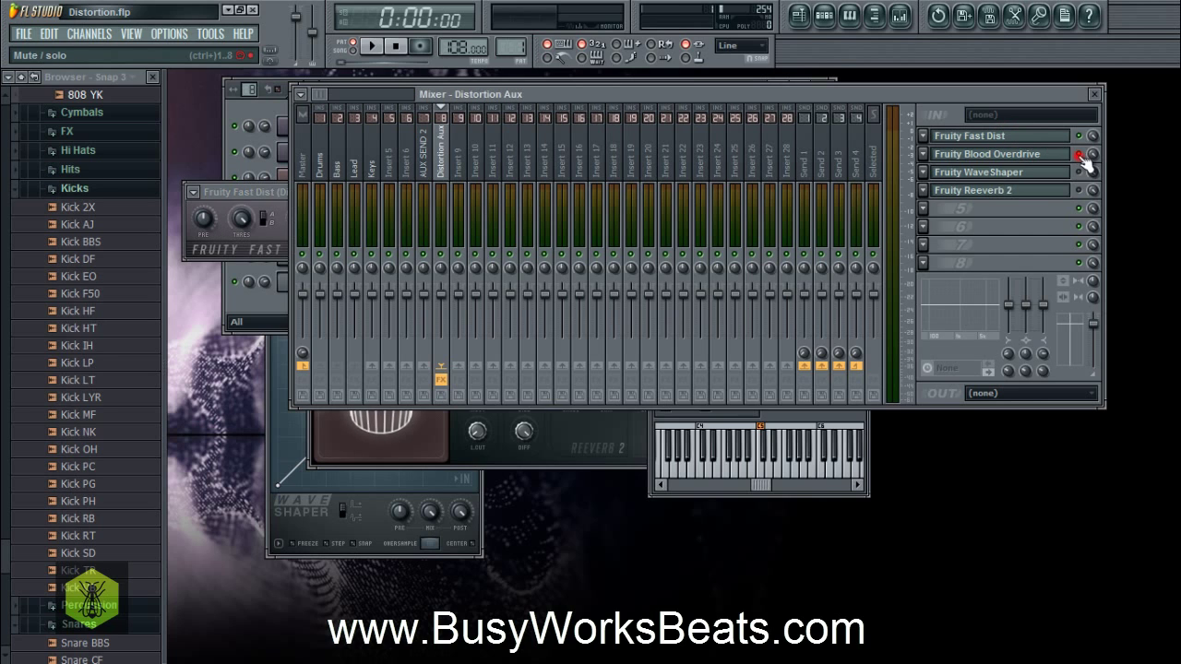
{"action": "left_click", "coordinate": [1079, 136]}
{"action": "left_click", "coordinate": [1080, 172]}
{"action": "left_click", "coordinate": [1079, 171]}
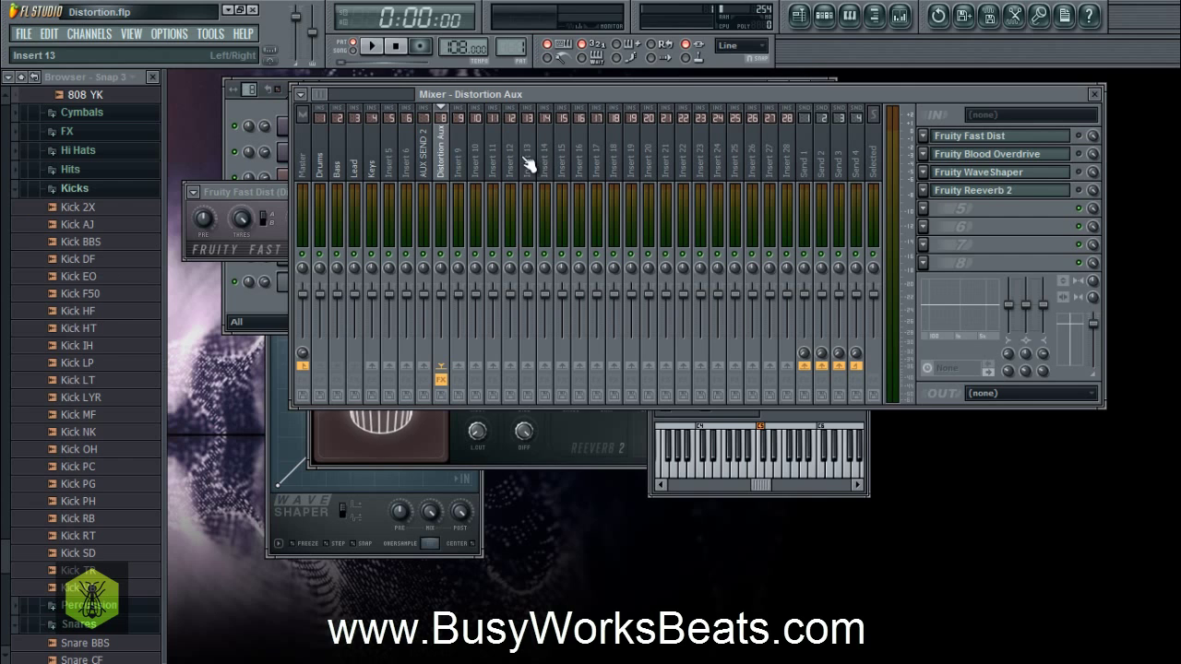
Step: Audition the drum pattern without distortion and look over its steps and the Distortion Aux track
{"action": "left_click", "coordinate": [320, 166]}
{"action": "key", "text": "space"}
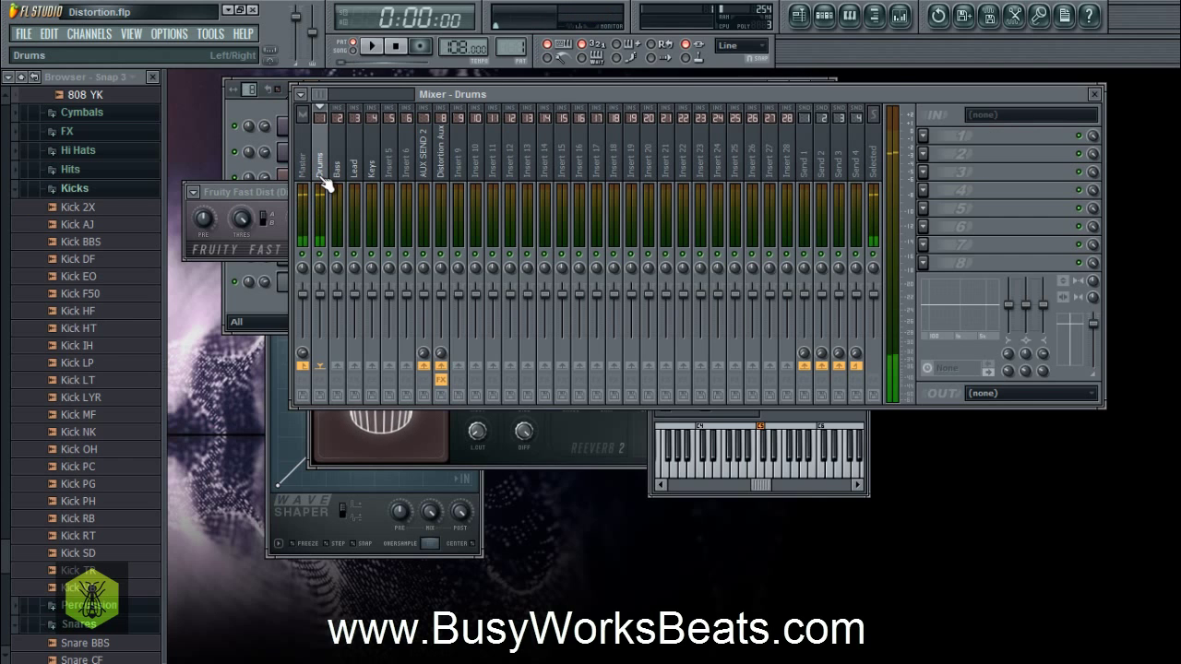
{"action": "left_click", "coordinate": [263, 286]}
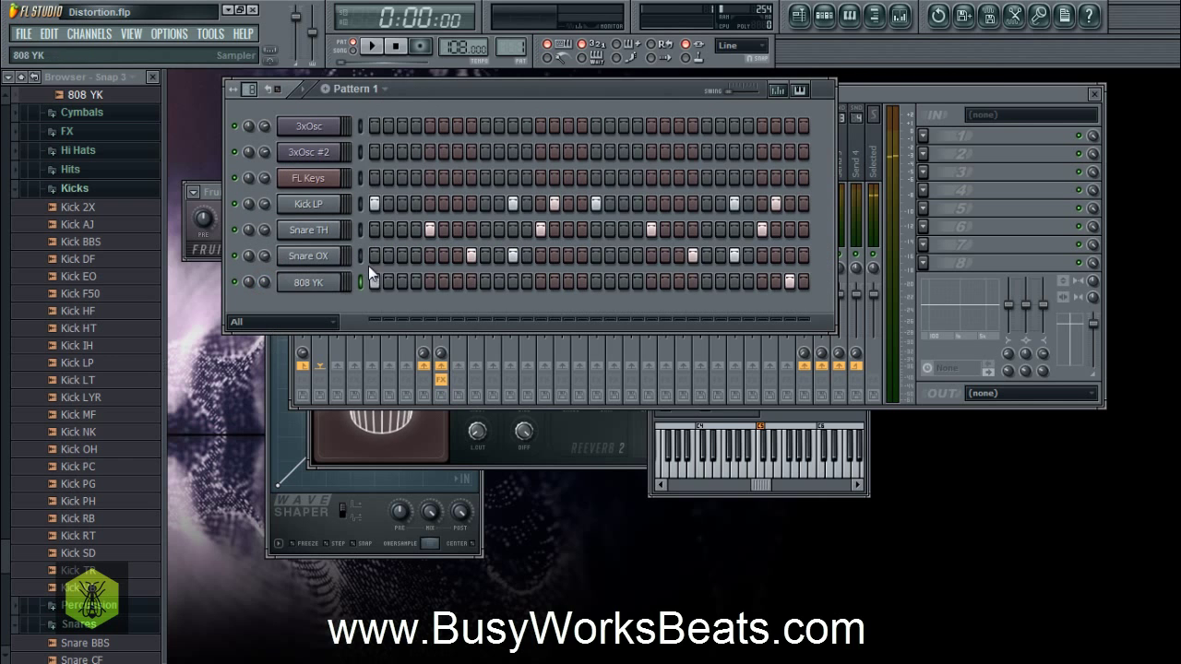
{"action": "left_click", "coordinate": [892, 96]}
{"action": "left_click", "coordinate": [443, 161]}
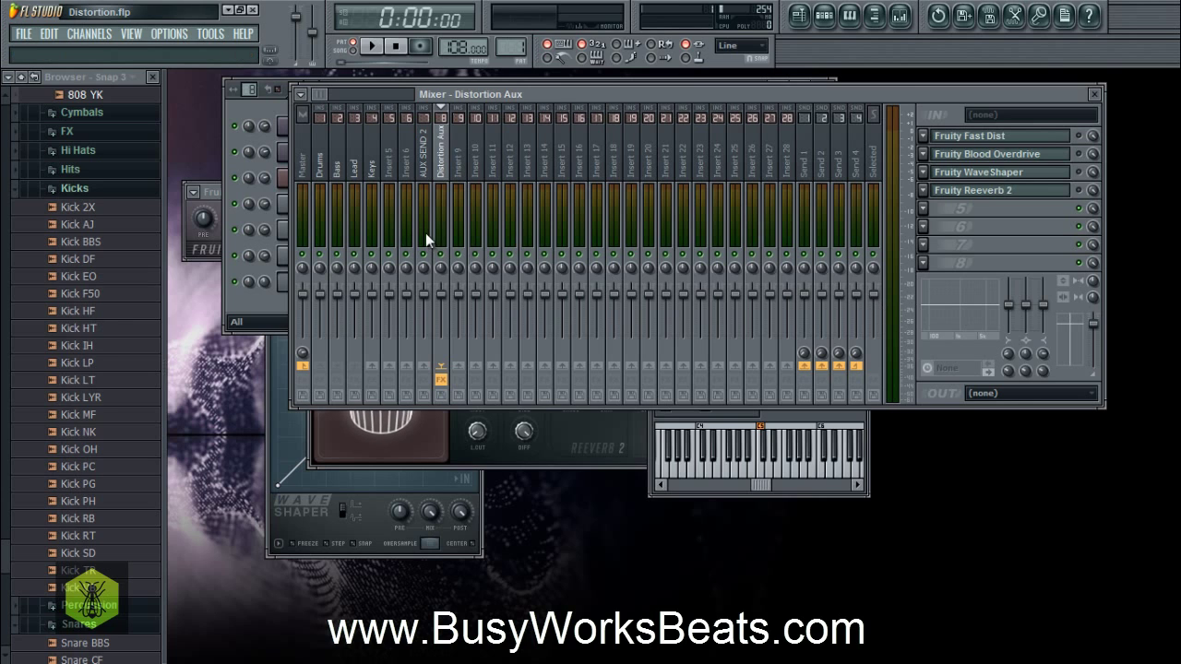
Step: Set the Drums track's send level to Distortion Aux to 0%
{"action": "left_click", "coordinate": [324, 183]}
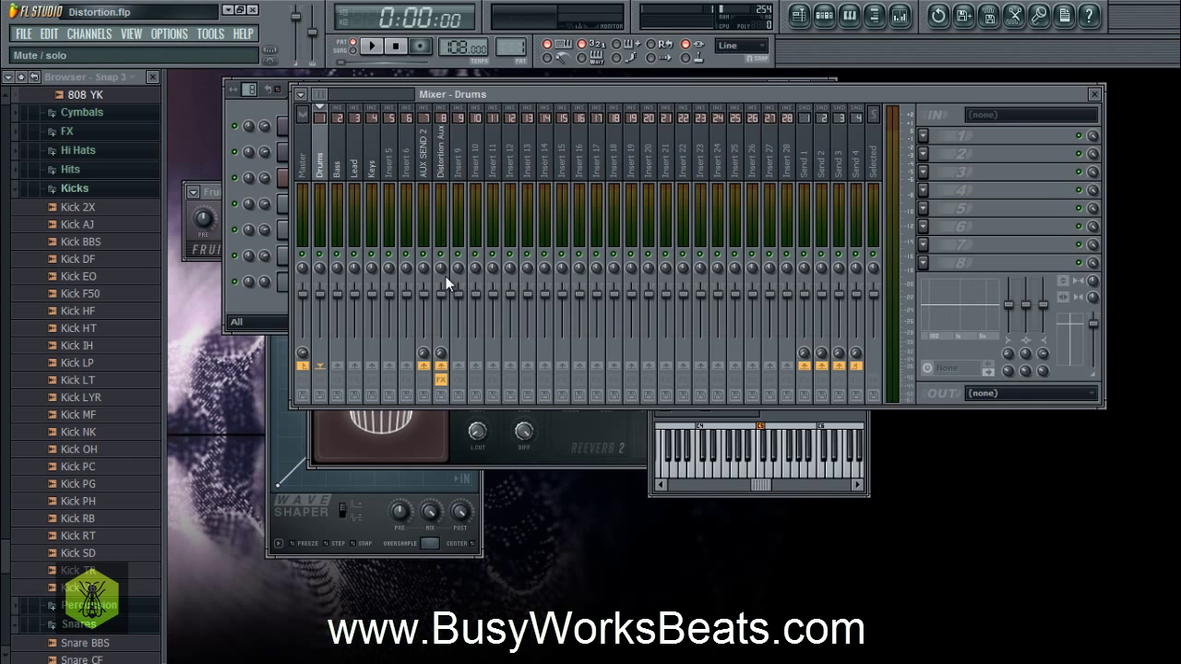
{"action": "left_click", "coordinate": [441, 352]}
{"action": "left_click_drag", "start_coordinate": [440, 347], "coordinate": [441, 346]}
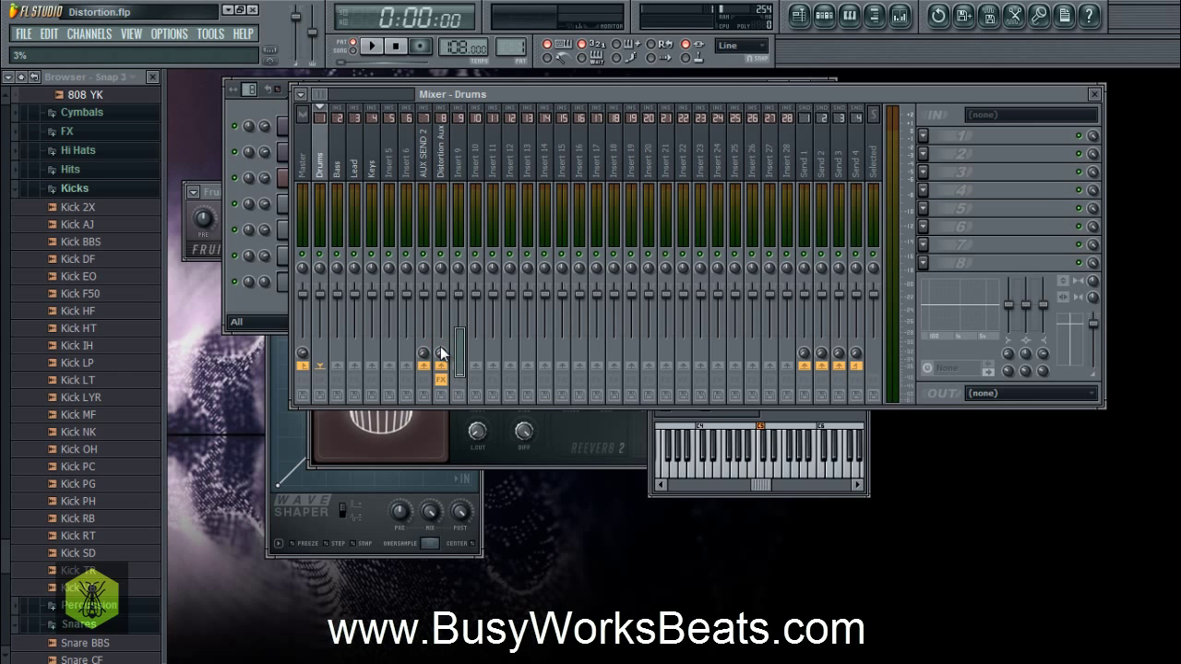
{"action": "left_click_drag", "start_coordinate": [440, 346], "coordinate": [572, 459]}
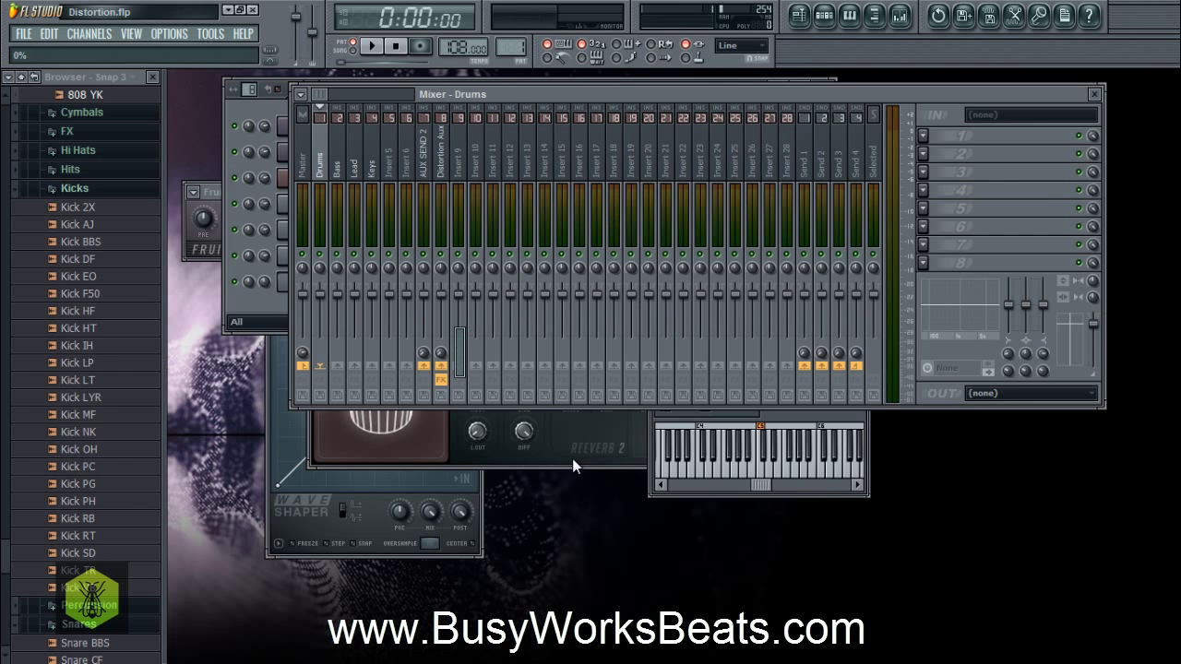
Step: Enable only Fruity Fast Dist on the Distortion Aux track and briefly view its settings
{"action": "left_click", "coordinate": [441, 175]}
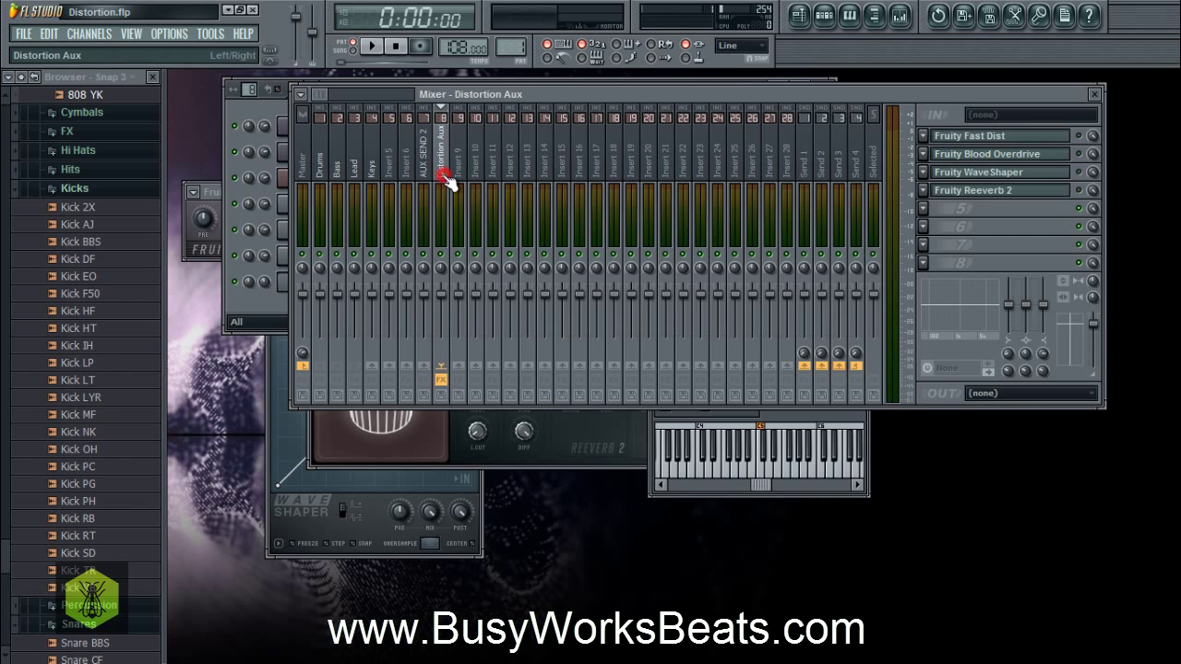
{"action": "left_click", "coordinate": [1078, 135]}
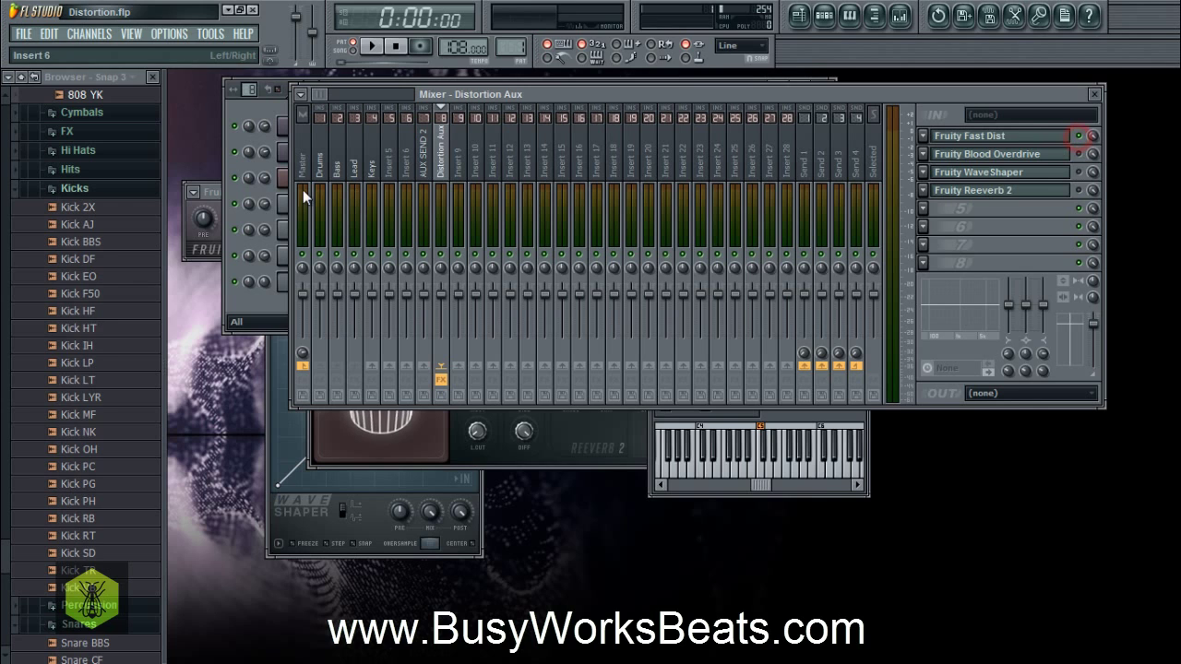
{"action": "left_click", "coordinate": [1067, 135]}
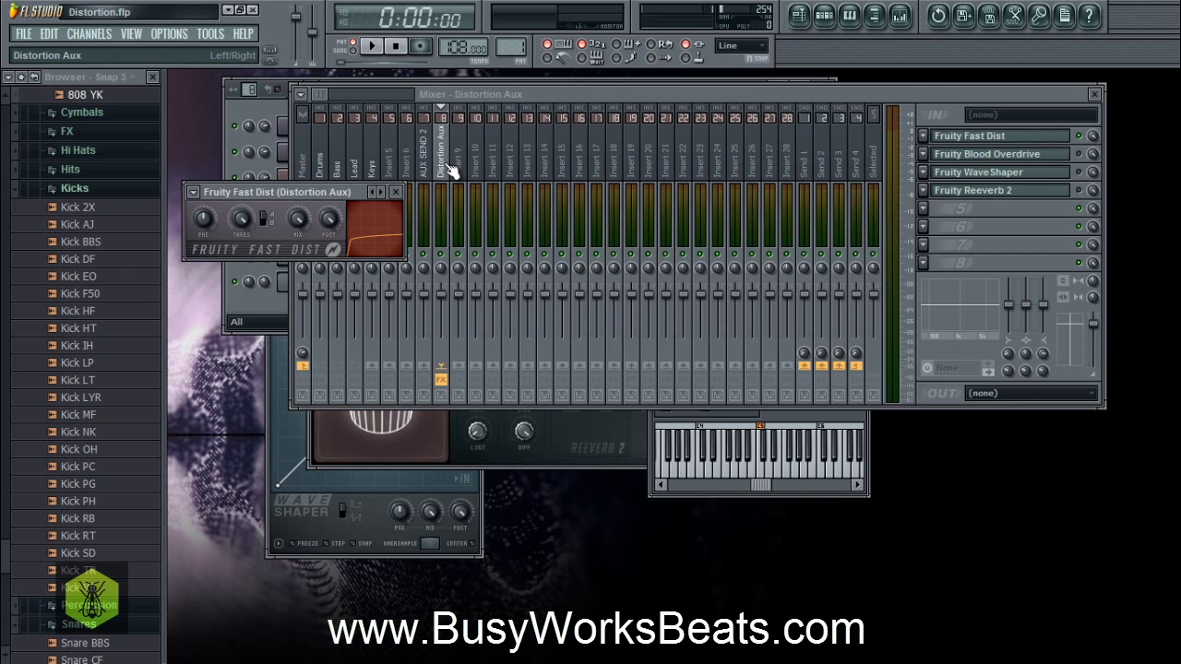
{"action": "left_click", "coordinate": [396, 191]}
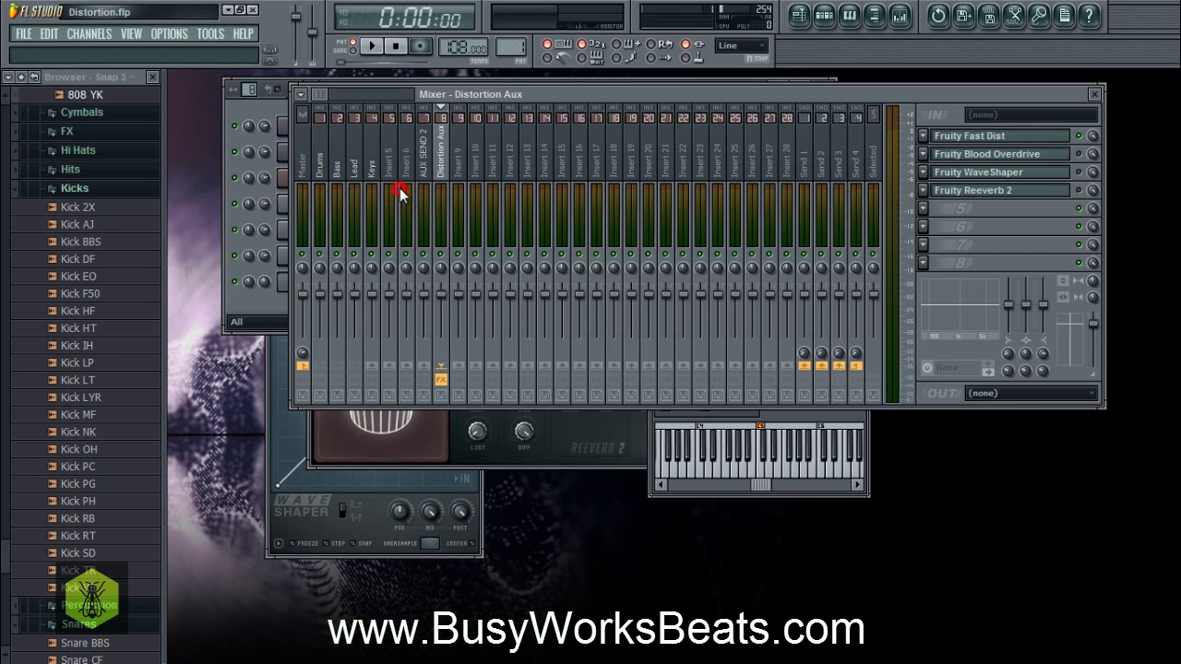
Step: Play the pattern while varying the Drums track's send to Distortion Aux, raising it to about 81%
{"action": "left_click", "coordinate": [319, 163]}
{"action": "key", "text": "space"}
{"action": "left_click", "coordinate": [439, 353]}
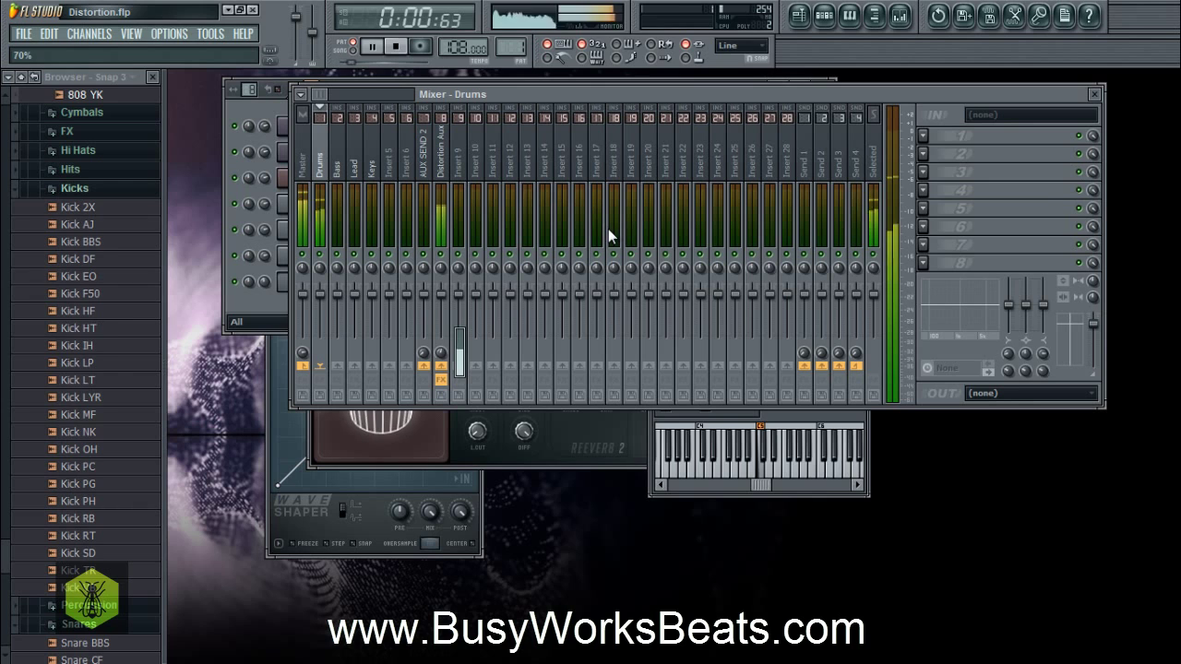
{"action": "key", "text": "space"}
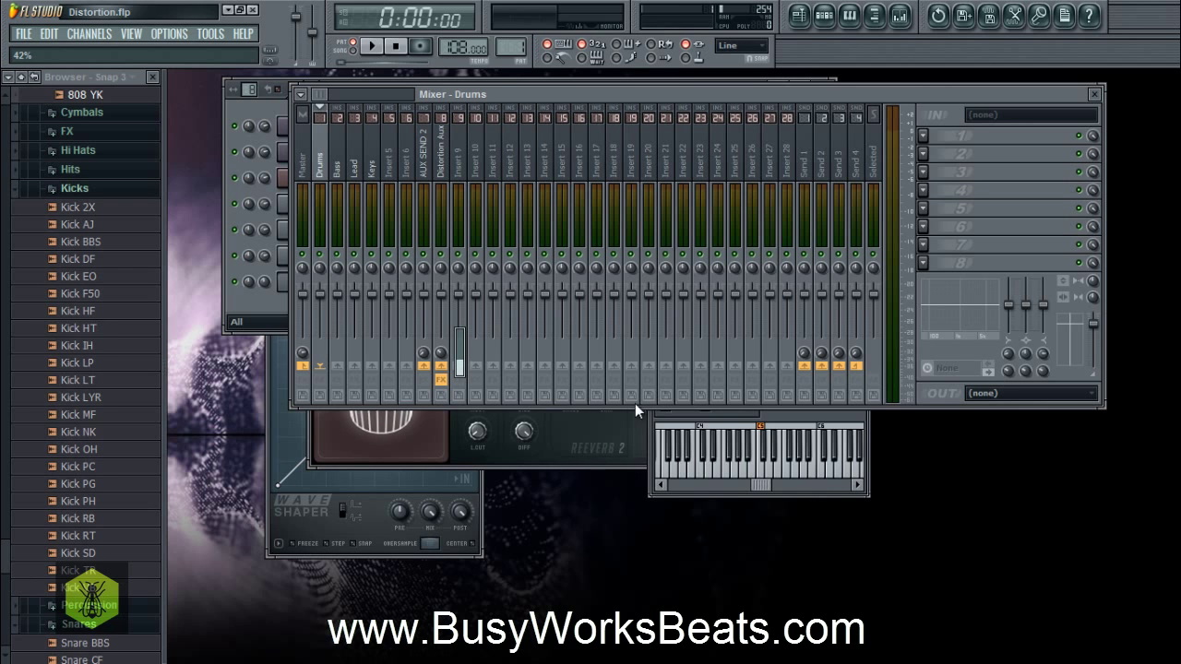
{"action": "key", "text": "space"}
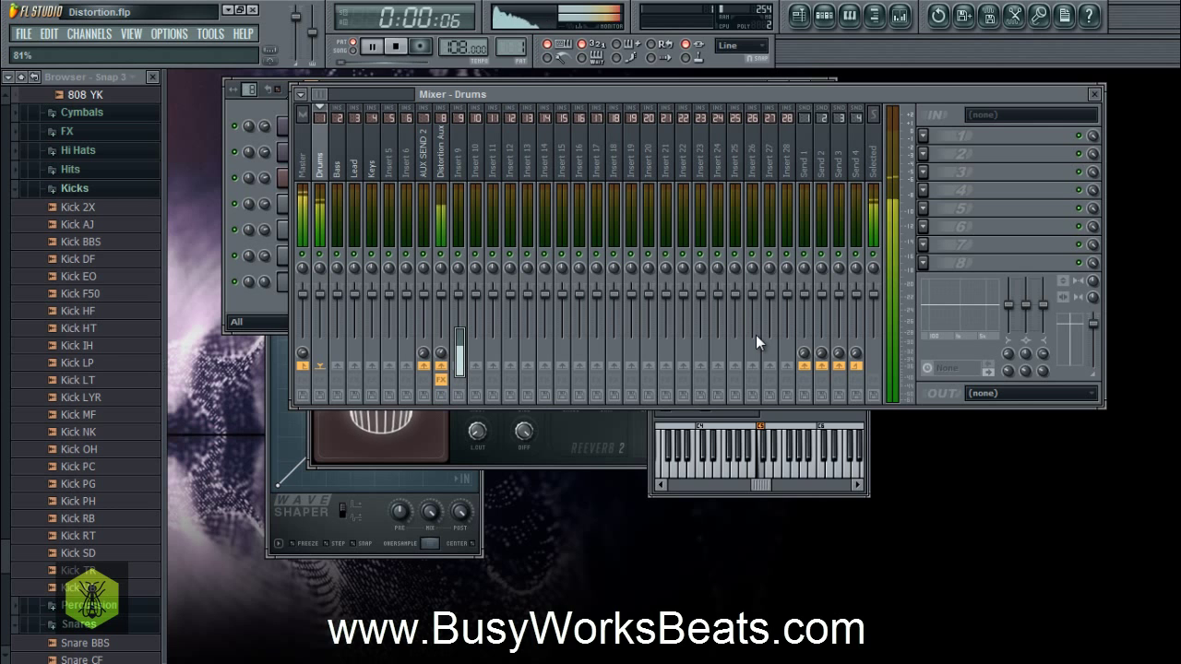
Step: Stop playback and raise the pre amp of Fruity Fast Dist on the Distortion Aux track
{"action": "left_click", "coordinate": [257, 302]}
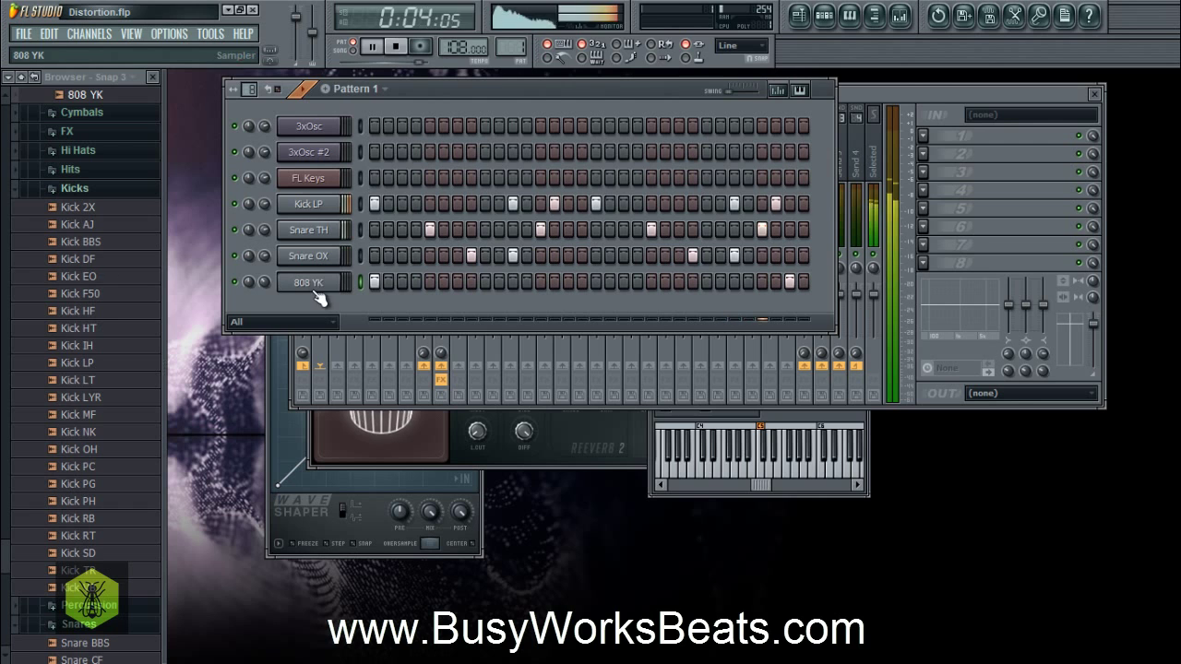
{"action": "key", "text": "F9"}
{"action": "left_click", "coordinate": [447, 177]}
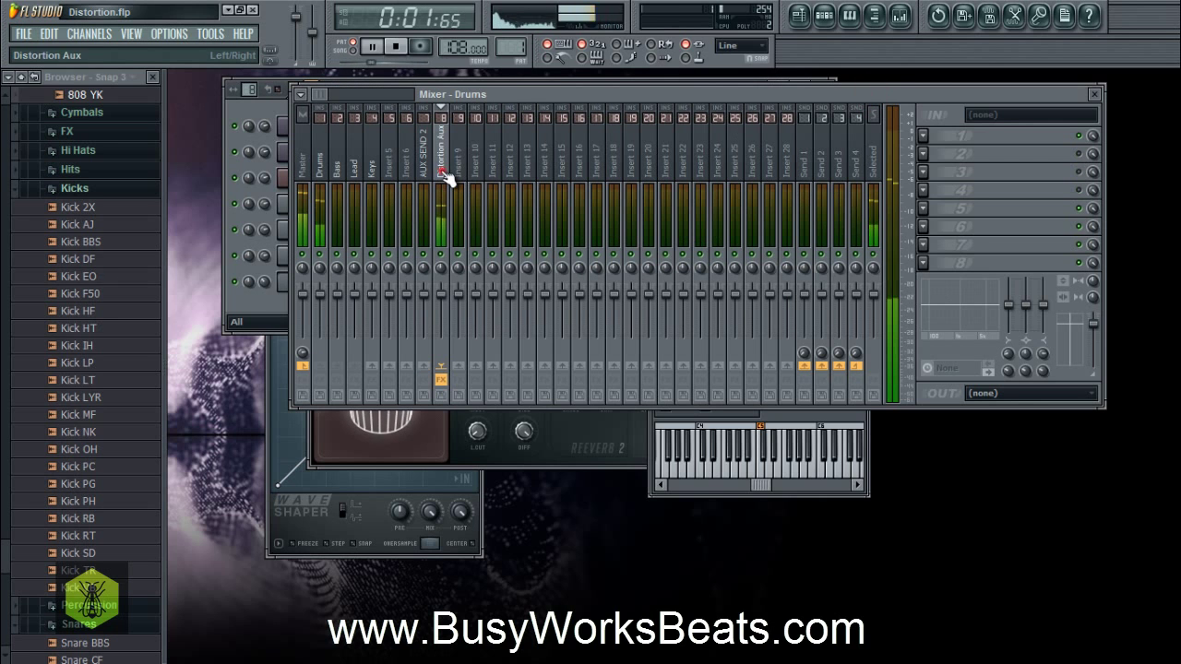
{"action": "key", "text": "space"}
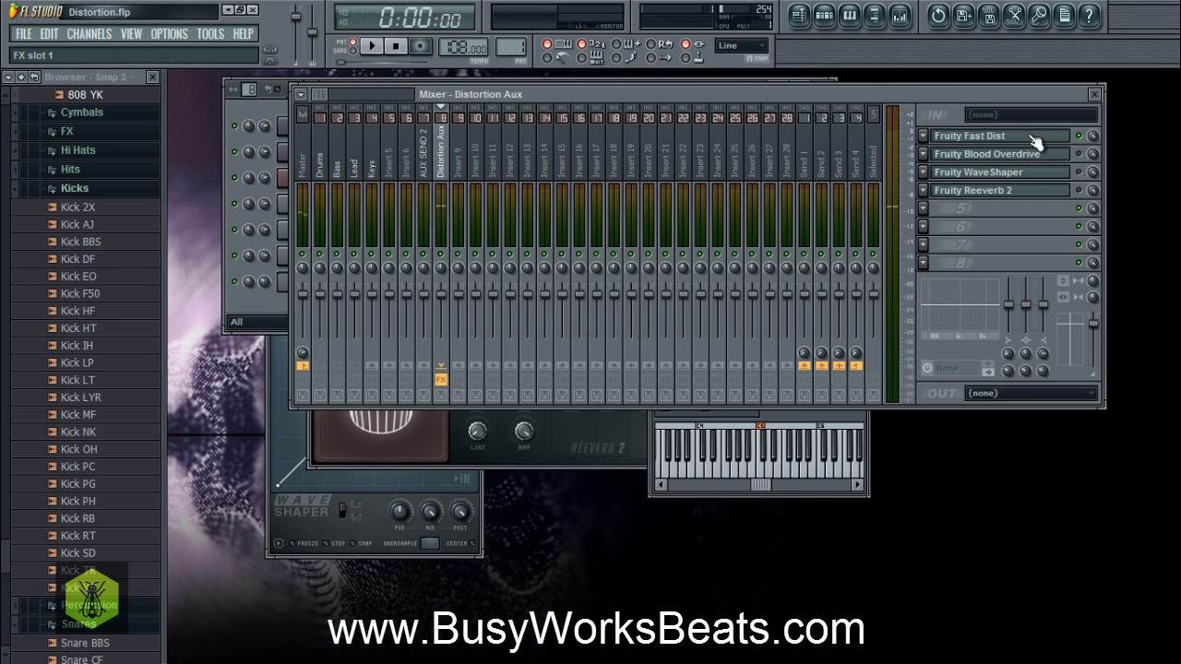
{"action": "left_click", "coordinate": [1035, 139]}
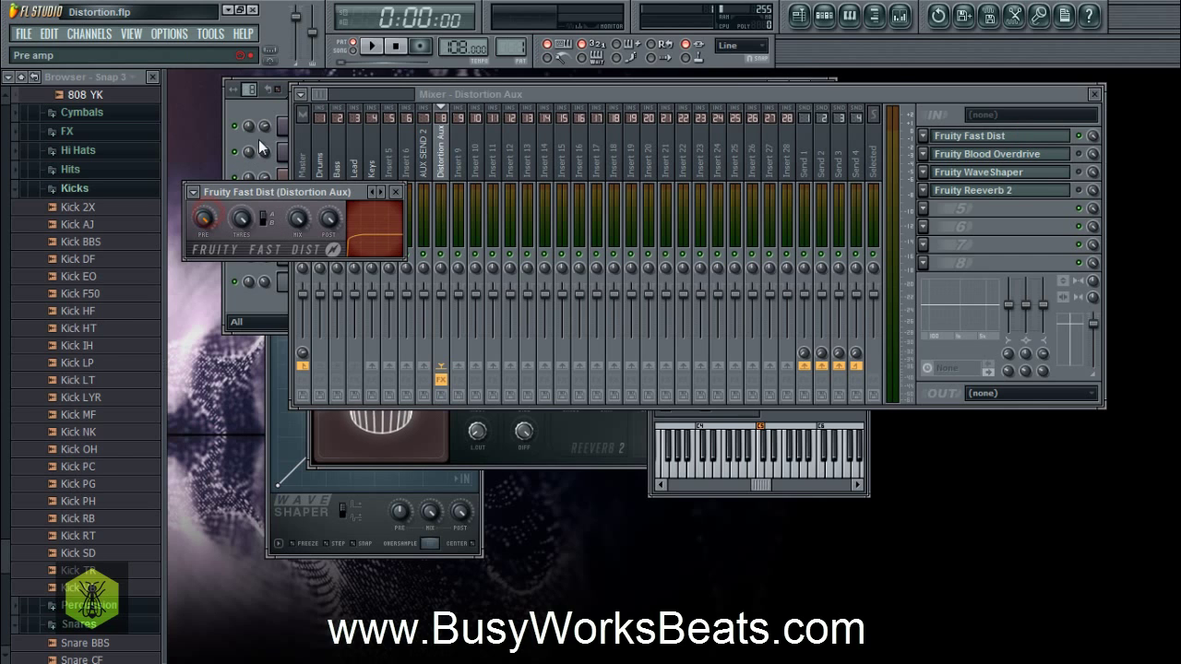
{"action": "left_click", "coordinate": [397, 191]}
Step: Play the pattern and set the Drums track's send to Distortion Aux to 42%
{"action": "left_click", "coordinate": [279, 288]}
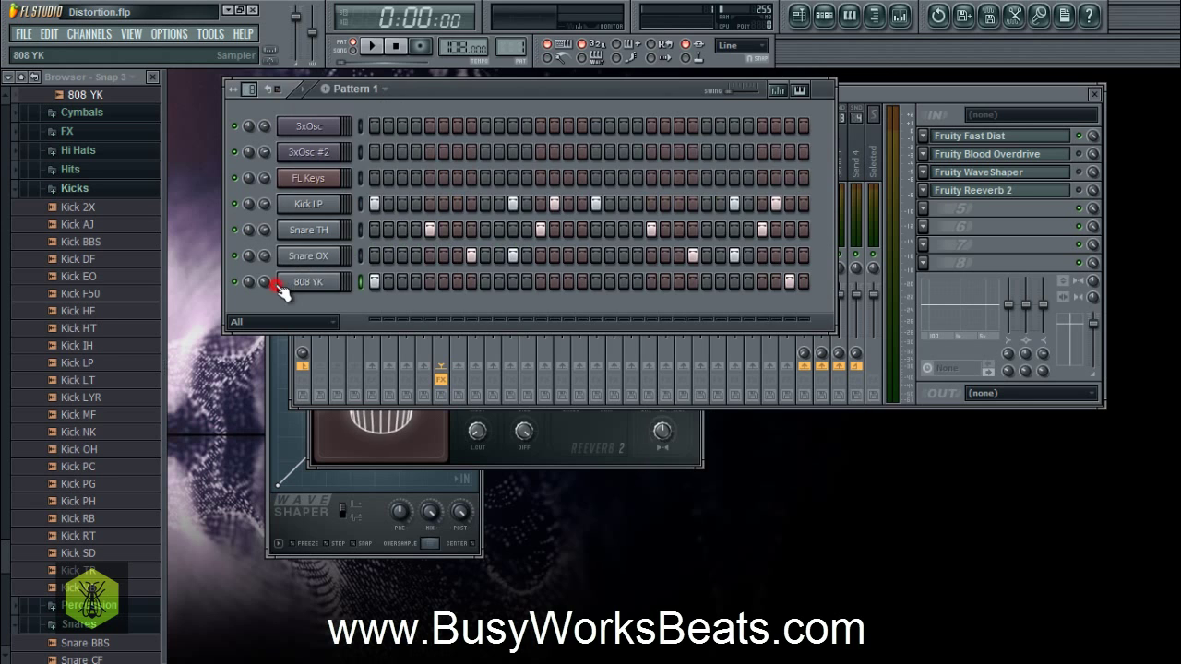
{"action": "left_click", "coordinate": [862, 86]}
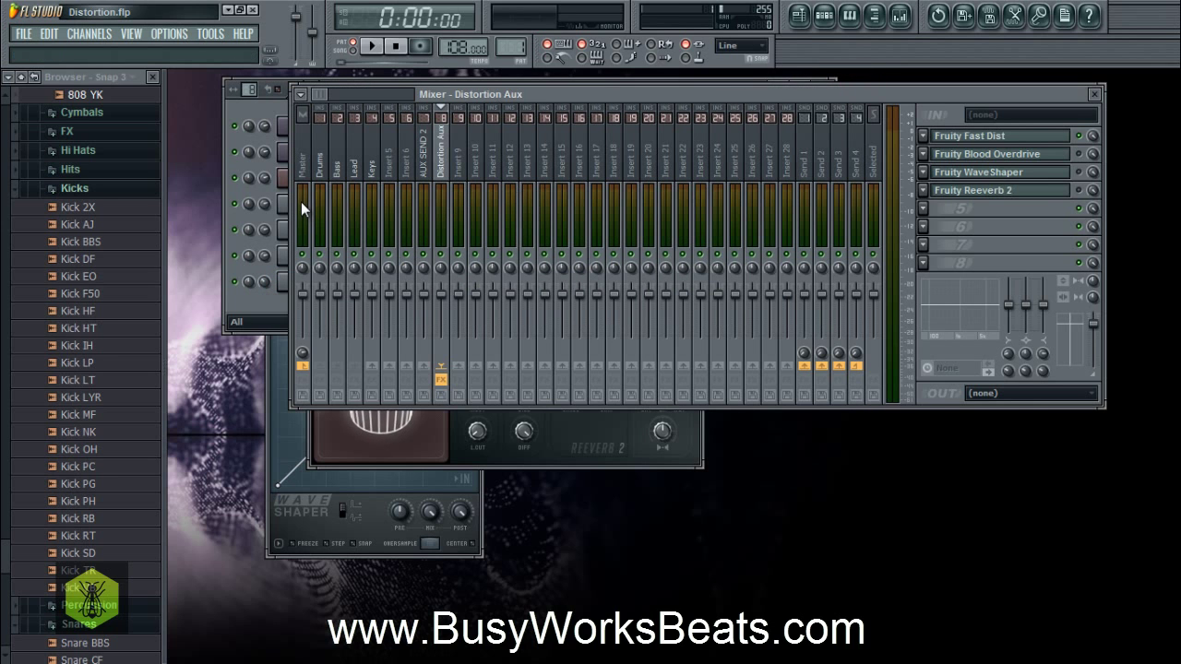
{"action": "left_click", "coordinate": [320, 175]}
{"action": "key", "text": "space"}
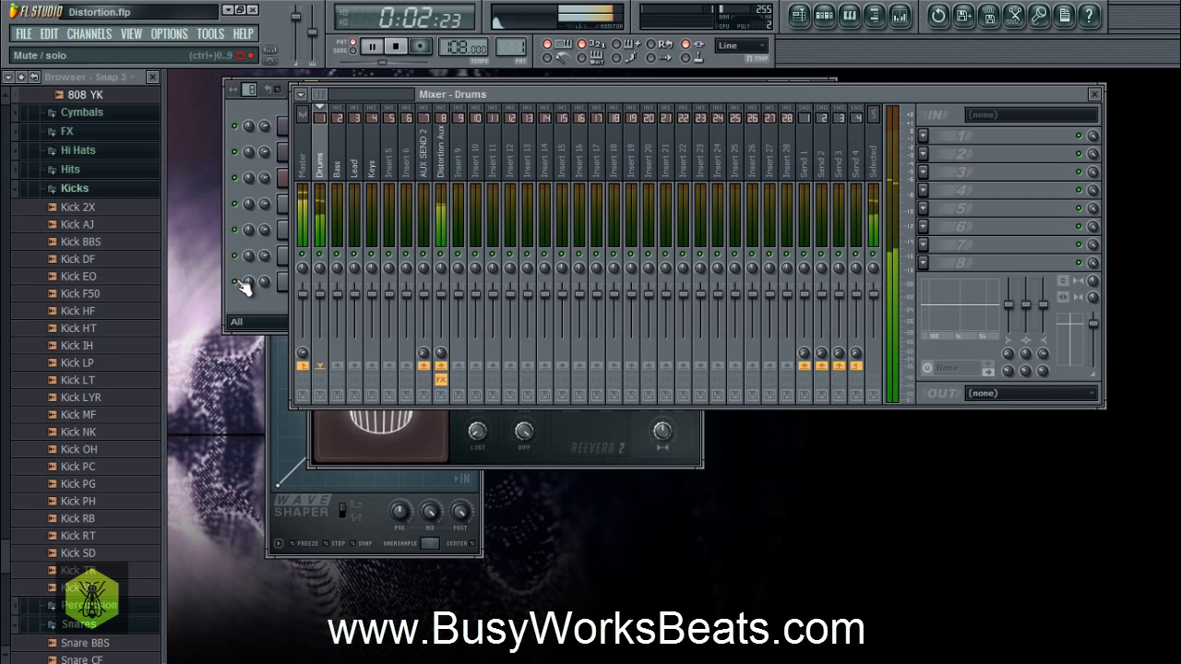
{"action": "left_click_drag", "start_coordinate": [437, 354], "coordinate": [441, 374]}
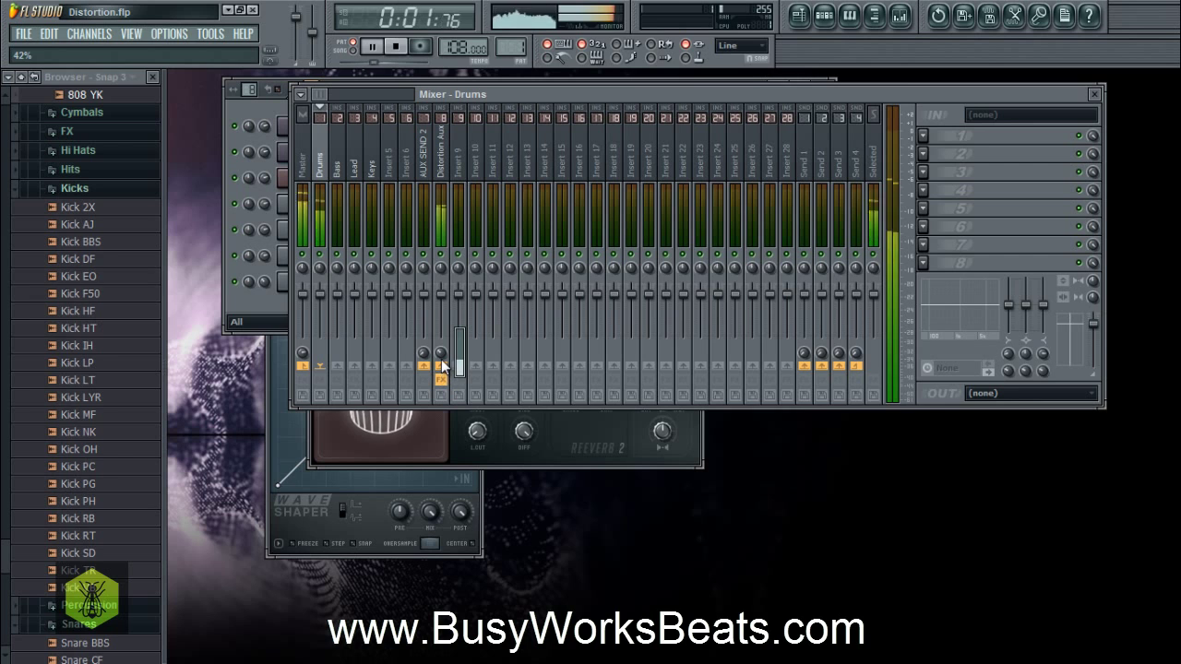
Step: Lower the Distortion Aux track's volume fader, reselect the Drums track and stop playback
{"action": "left_click_drag", "start_coordinate": [440, 296], "coordinate": [455, 351]}
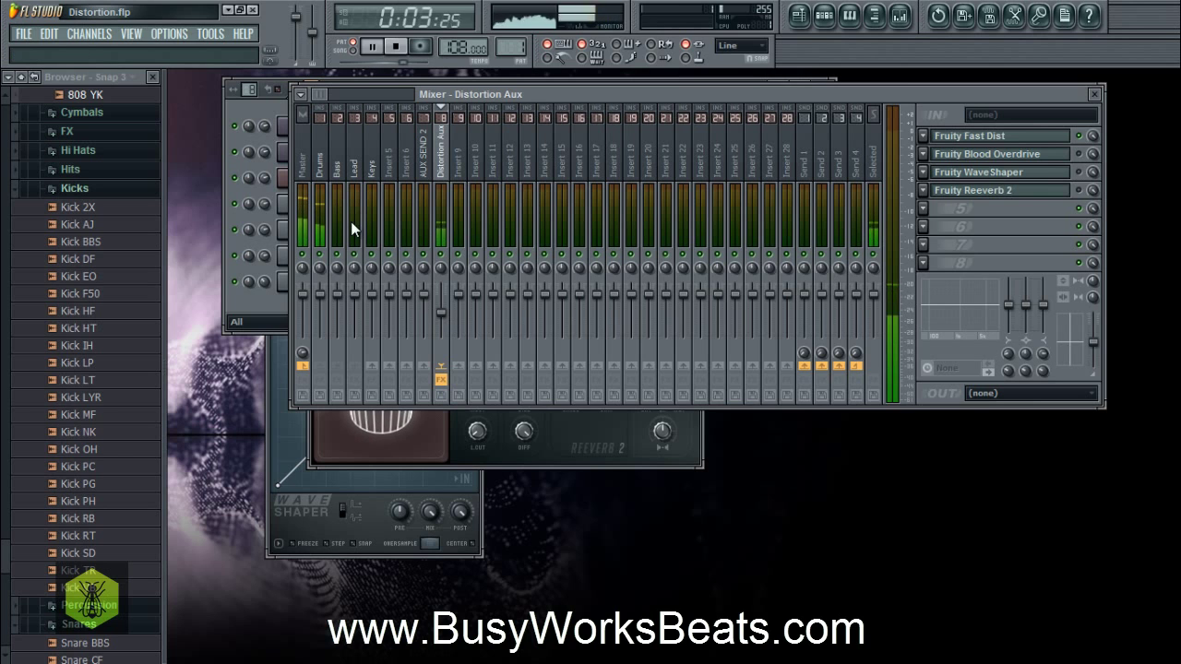
{"action": "left_click", "coordinate": [321, 175]}
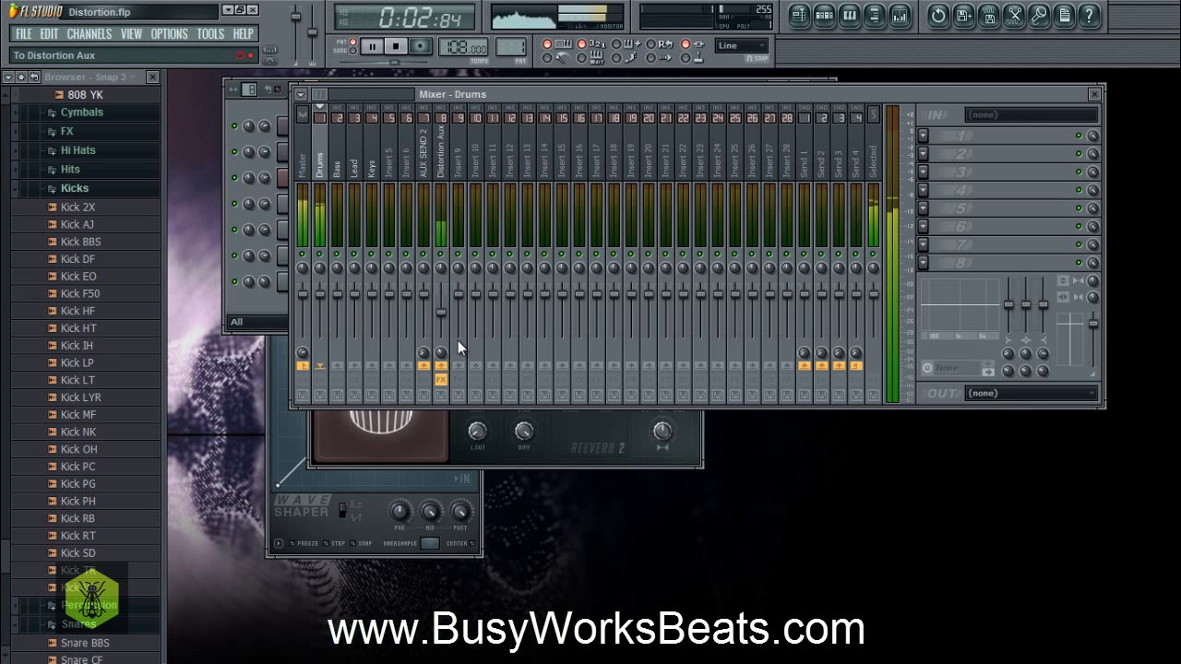
{"action": "key", "text": "space"}
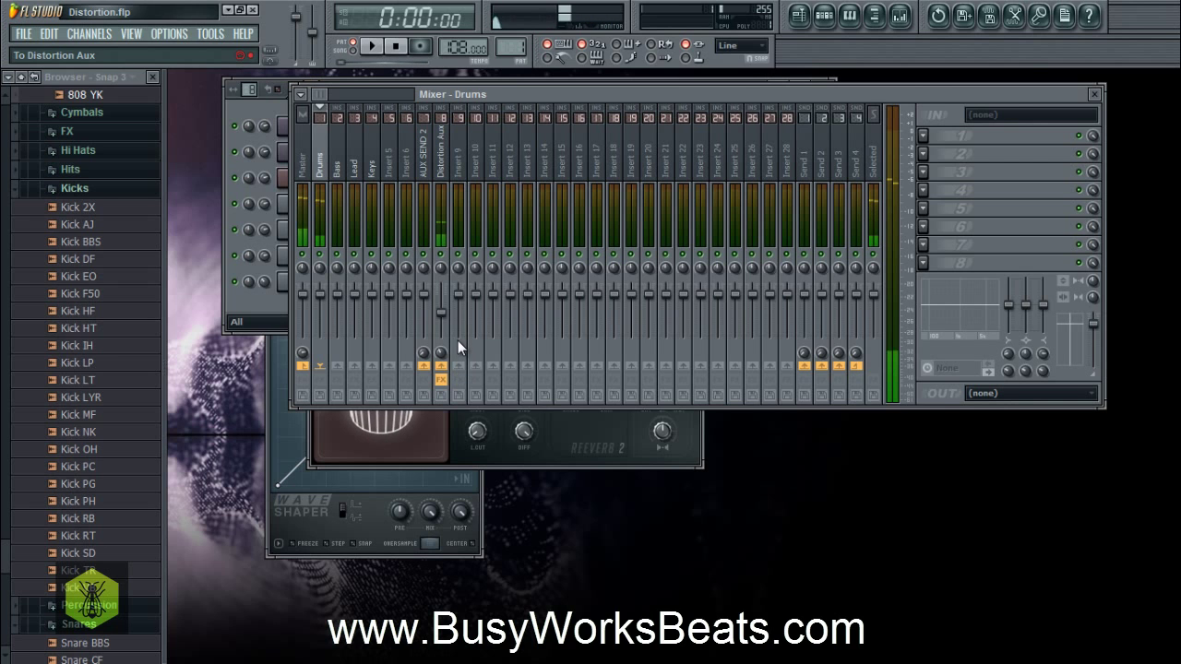
{"action": "left_click", "coordinate": [277, 293]}
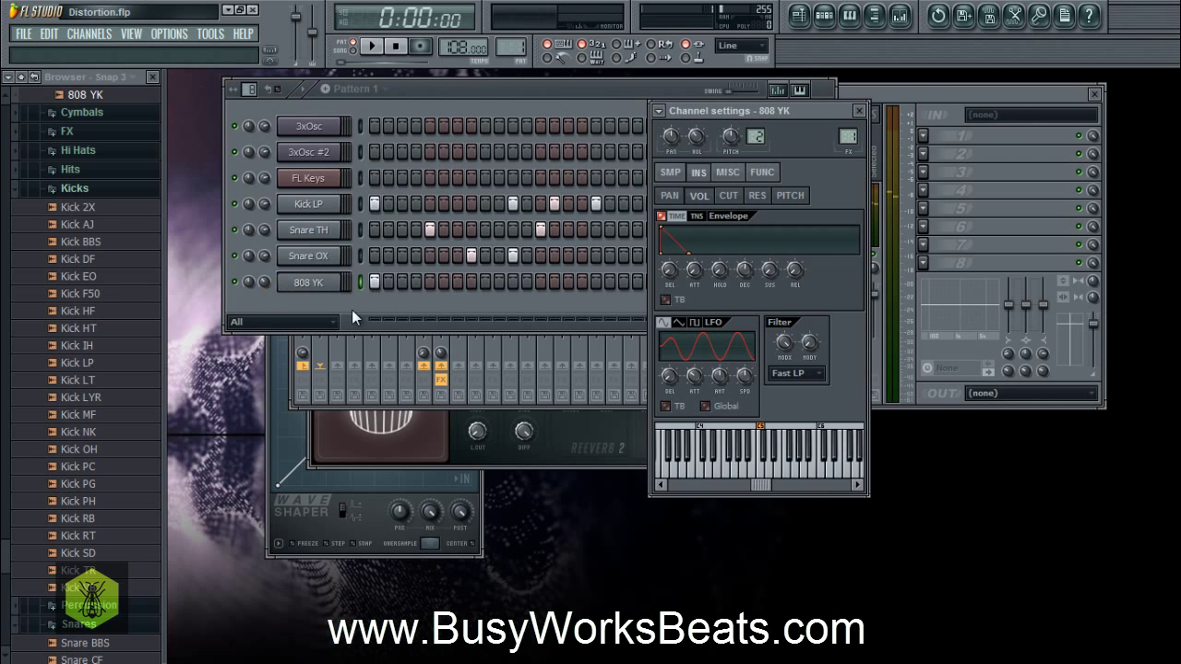
{"action": "left_click", "coordinate": [441, 352]}
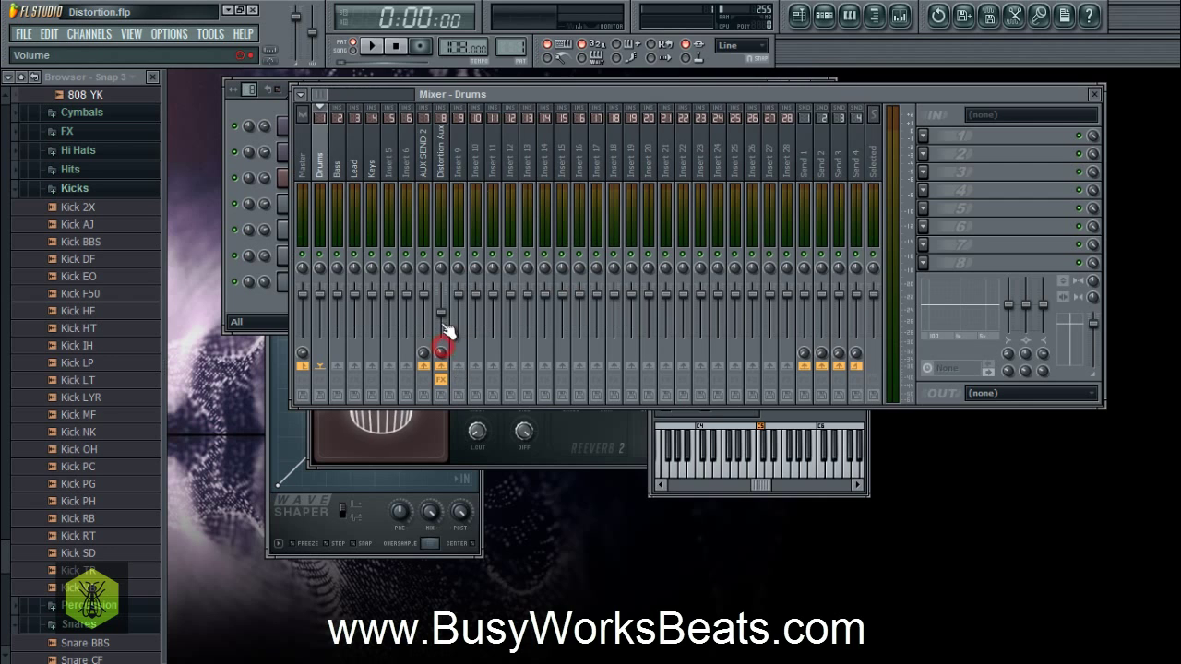
{"action": "left_click", "coordinate": [441, 155]}
{"action": "left_click", "coordinate": [272, 301]}
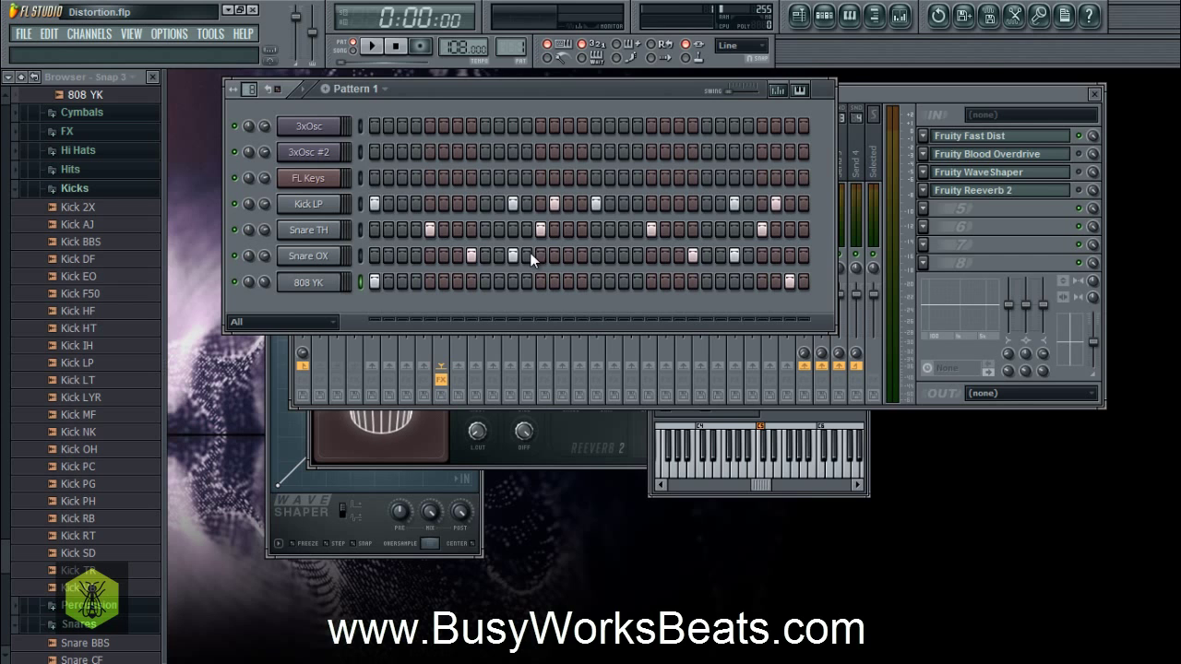
Step: Set the Bass track's send to Distortion Aux to 50% and send the Lead track to Distortion Aux as well
{"action": "left_click", "coordinate": [842, 92]}
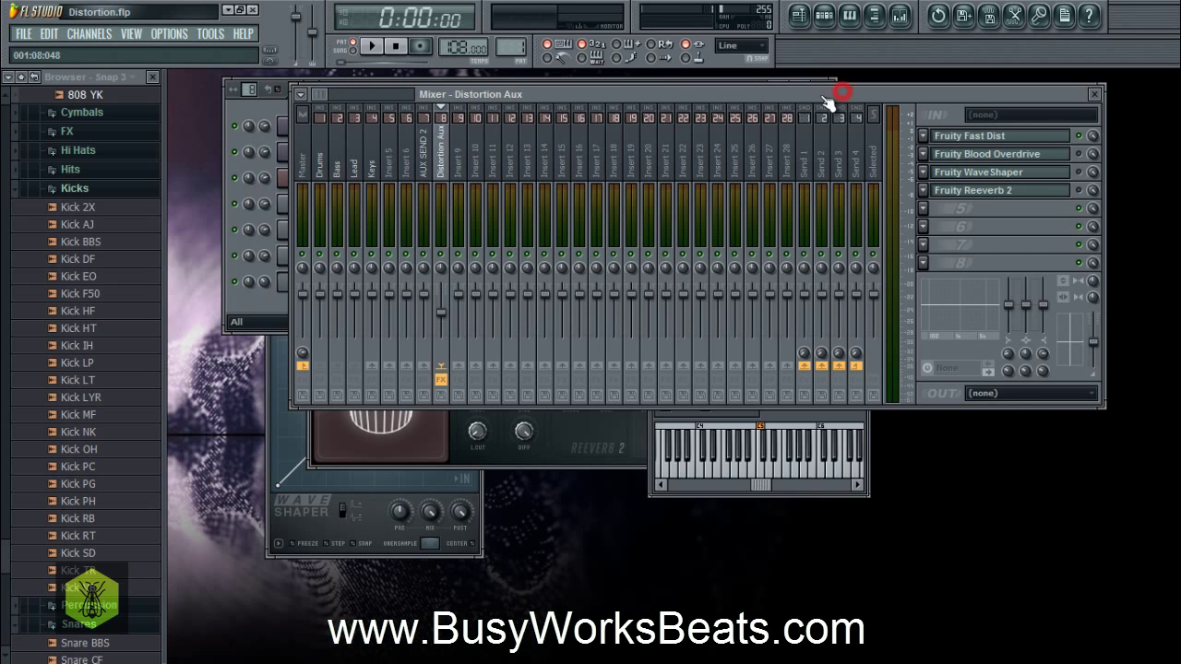
{"action": "left_click", "coordinate": [338, 172]}
{"action": "left_click_drag", "start_coordinate": [440, 352], "coordinate": [440, 334]}
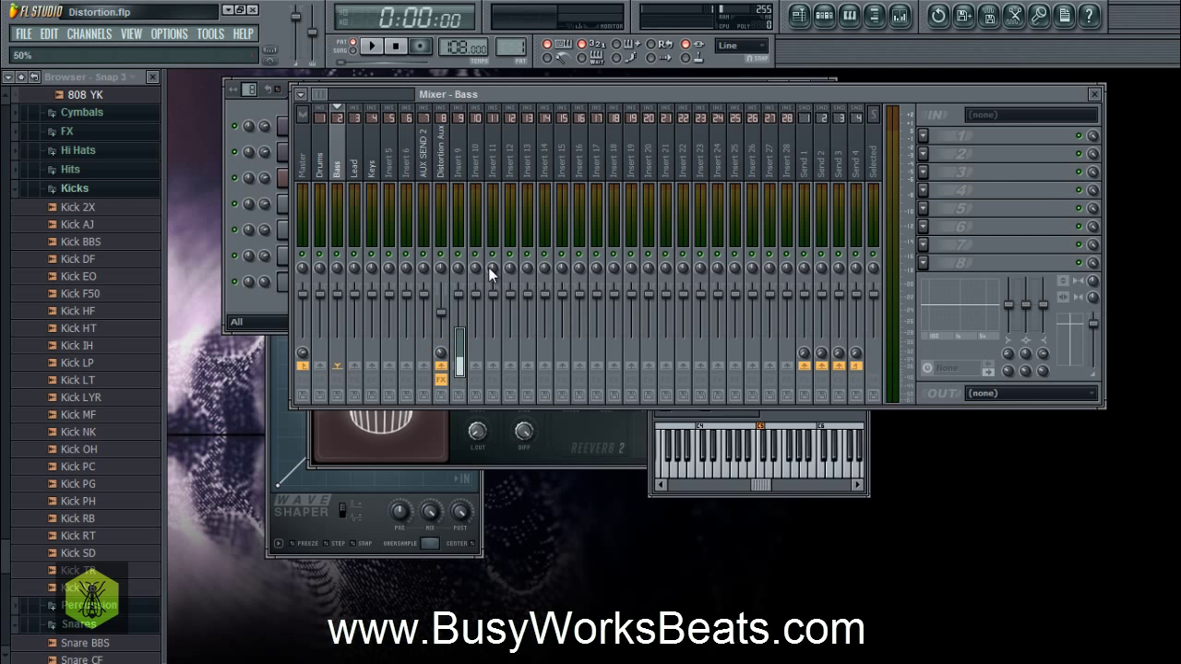
{"action": "left_click", "coordinate": [358, 148]}
{"action": "left_click_drag", "start_coordinate": [440, 352], "coordinate": [440, 348]}
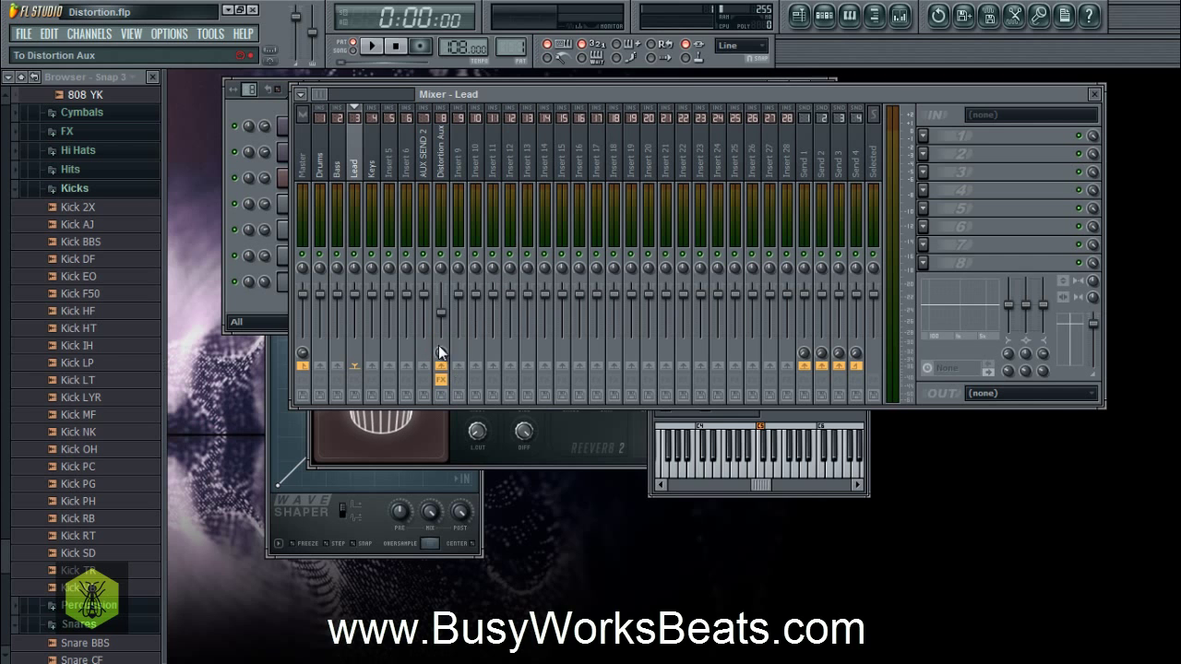
Step: Bring up the playlist with the browser hidden and show the step sequencer over it
{"action": "left_click", "coordinate": [273, 320]}
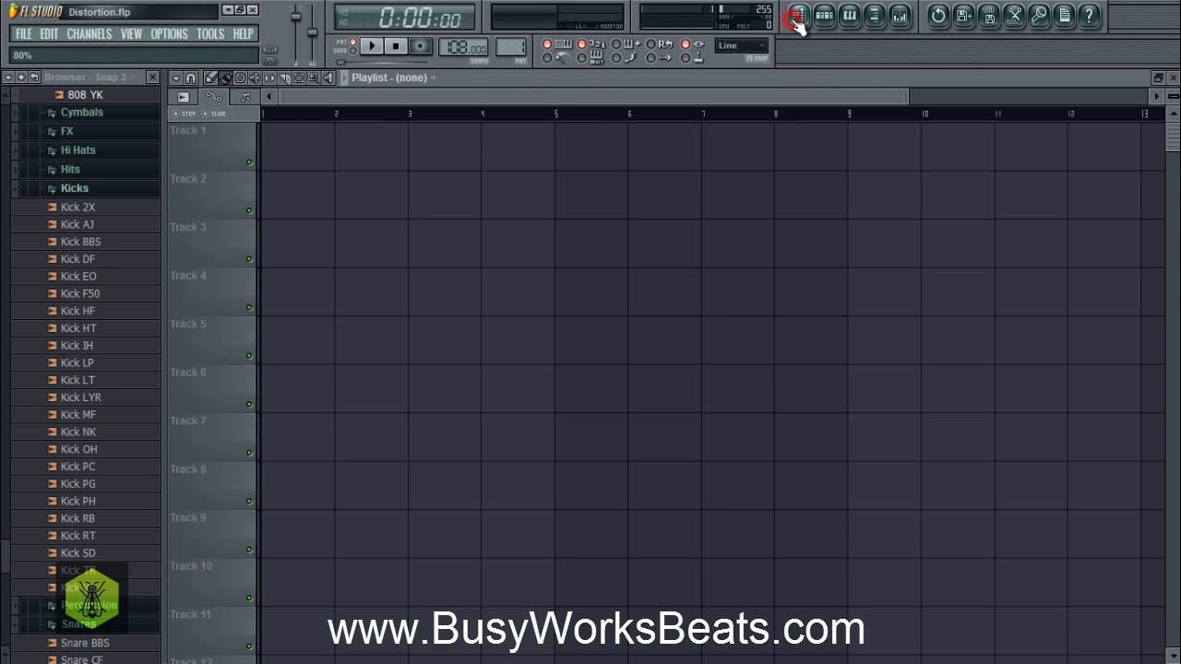
{"action": "left_click", "coordinate": [799, 16]}
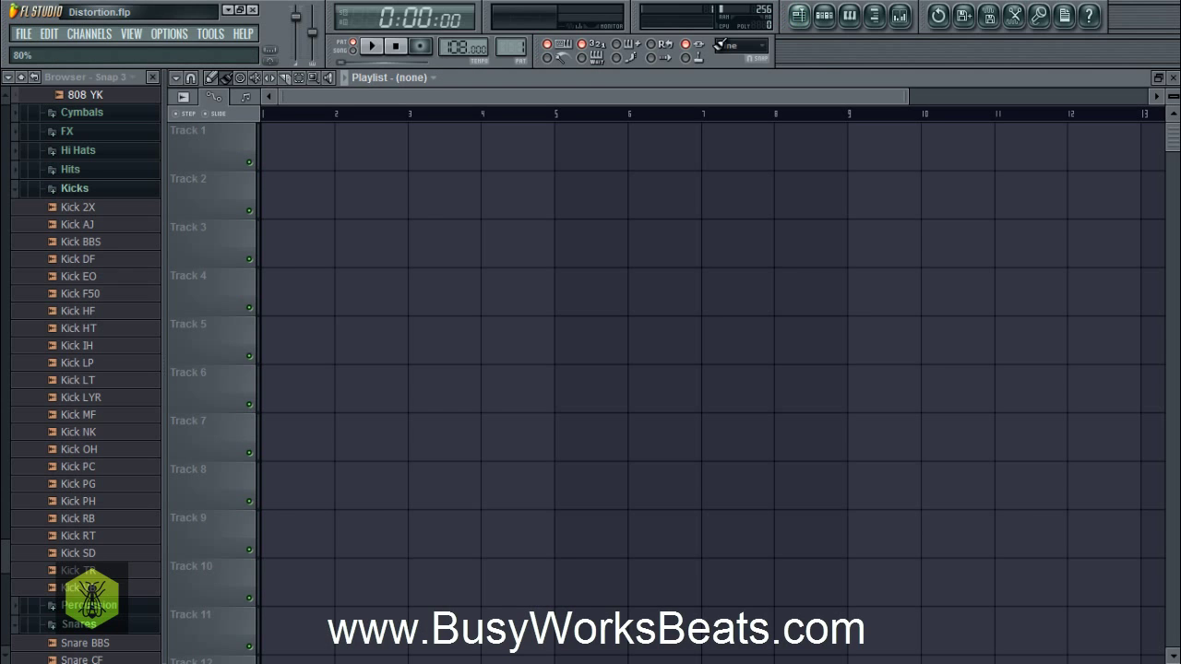
{"action": "left_click", "coordinate": [874, 16]}
{"action": "left_click", "coordinate": [824, 16]}
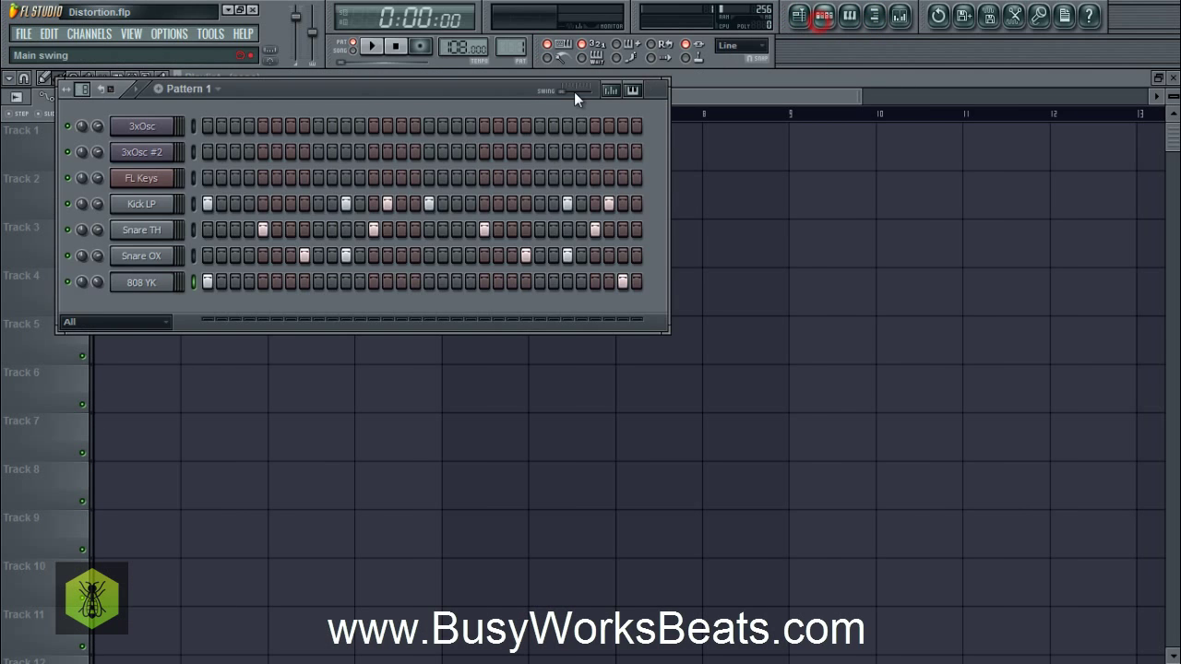
Step: Switch to the empty Pattern 2, select the FL Keys channel and arm recording
{"action": "scroll", "coordinate": [510, 46], "scroll_direction": "up", "scroll_amount": 3}
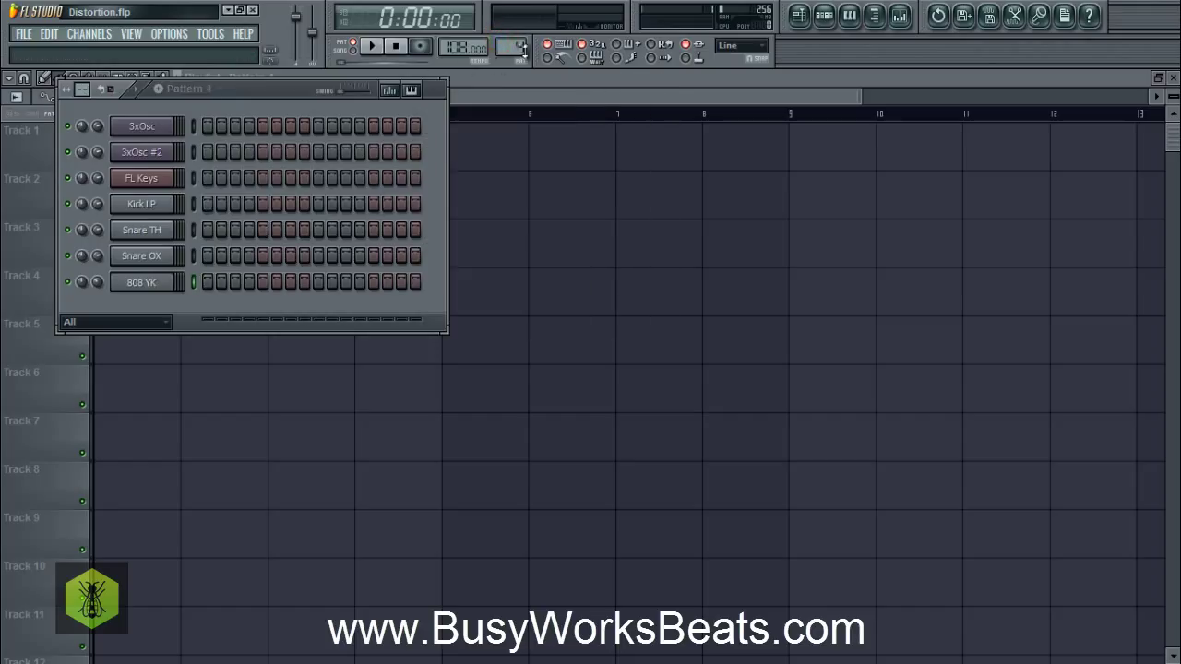
{"action": "right_click", "coordinate": [511, 48]}
{"action": "left_click", "coordinate": [633, 57]}
{"action": "left_click", "coordinate": [193, 178]}
{"action": "left_click", "coordinate": [420, 46]}
{"action": "left_click", "coordinate": [554, 443]}
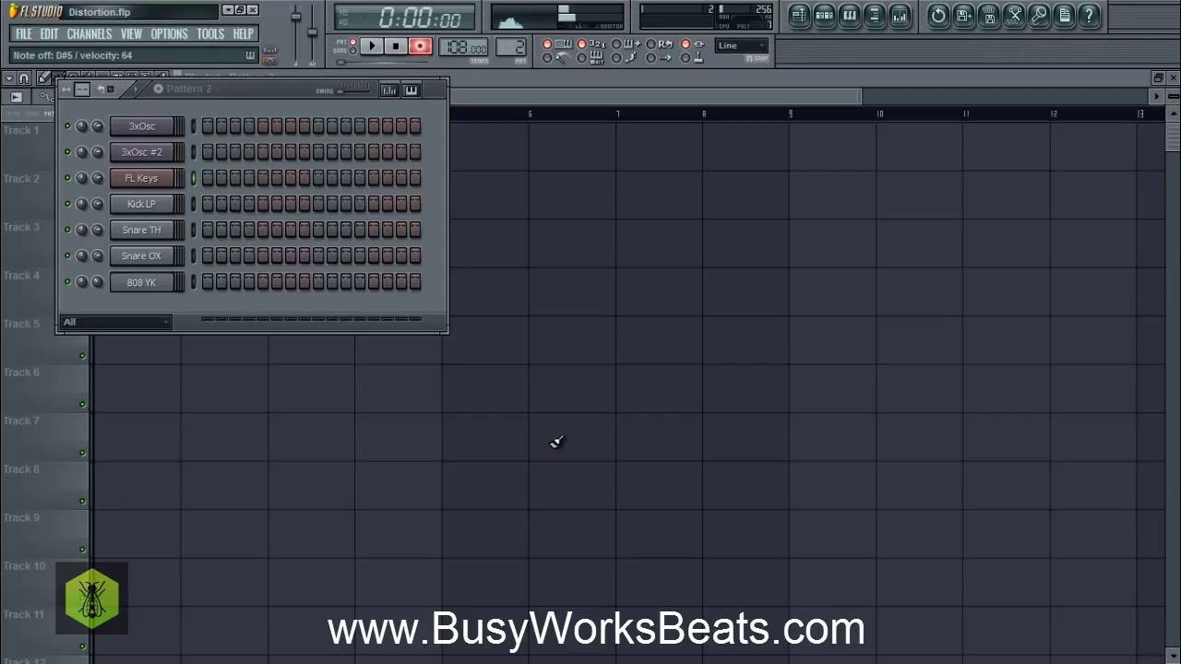
{"action": "left_click", "coordinate": [555, 442]}
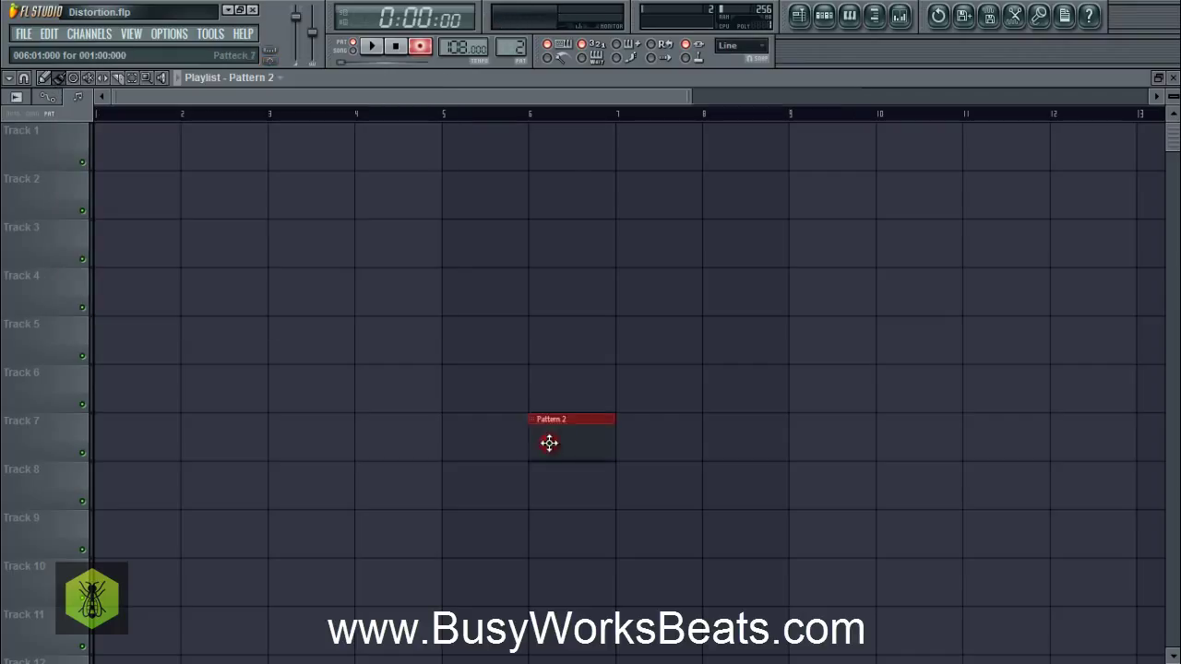
{"action": "right_click", "coordinate": [553, 442]}
Step: Turn on the metronome and record an FL Keys chord progression into Pattern 2, restarting the take once, and disarm recording
{"action": "left_click", "coordinate": [546, 57]}
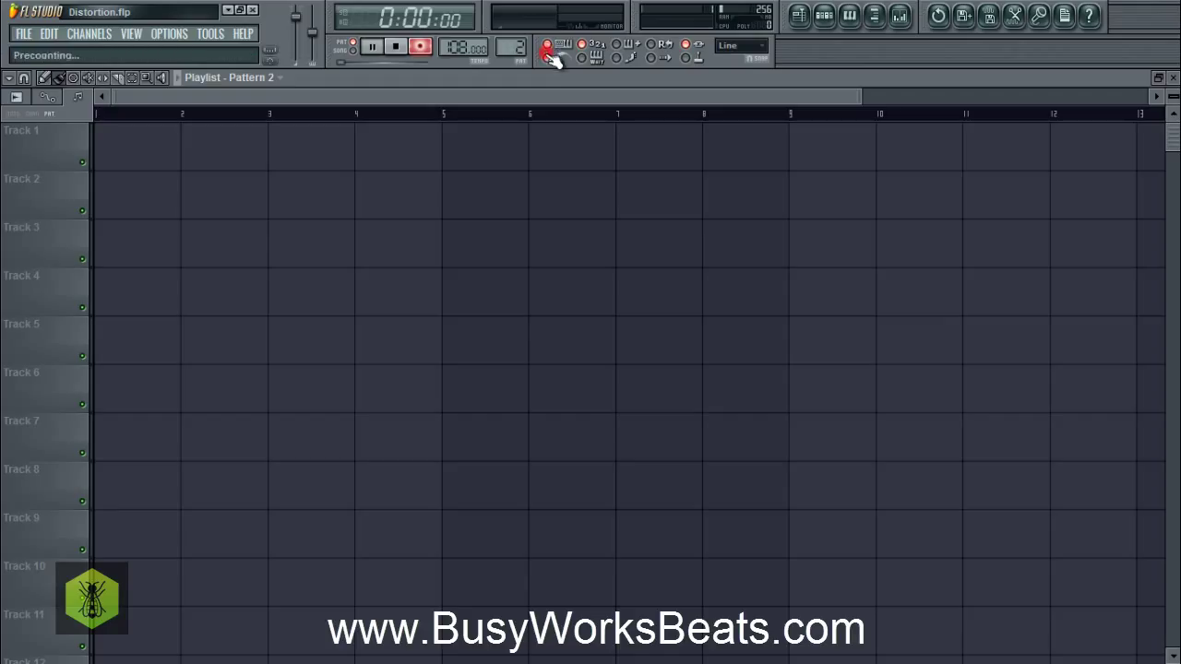
{"action": "key", "text": "space"}
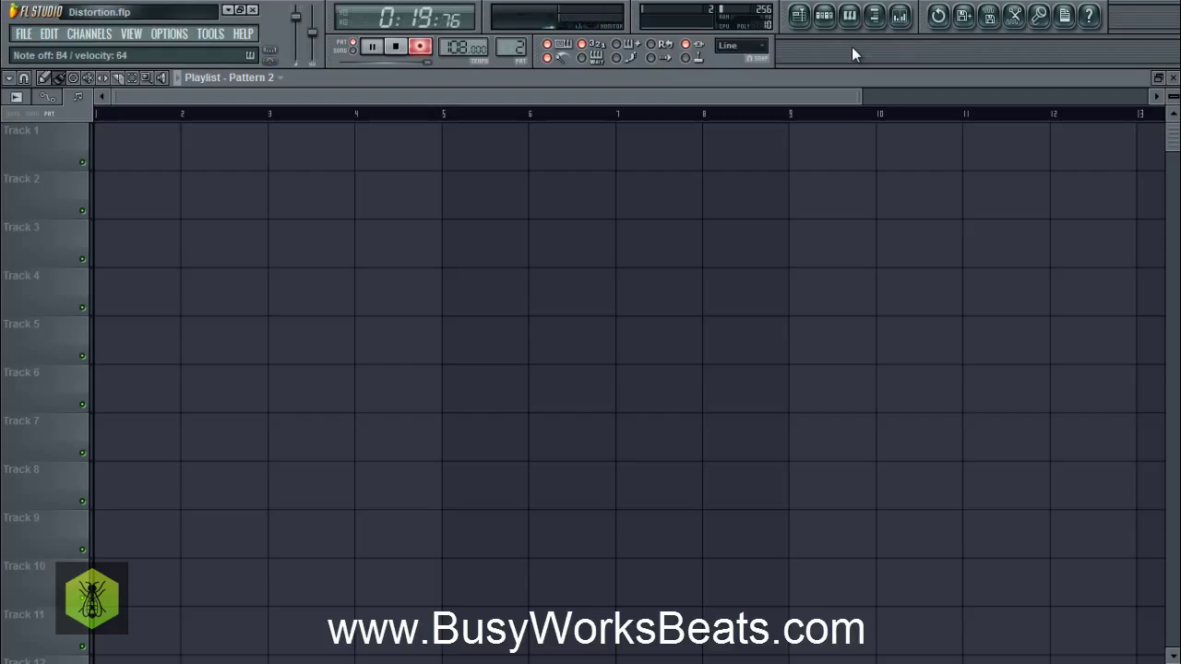
{"action": "key", "text": "space"}
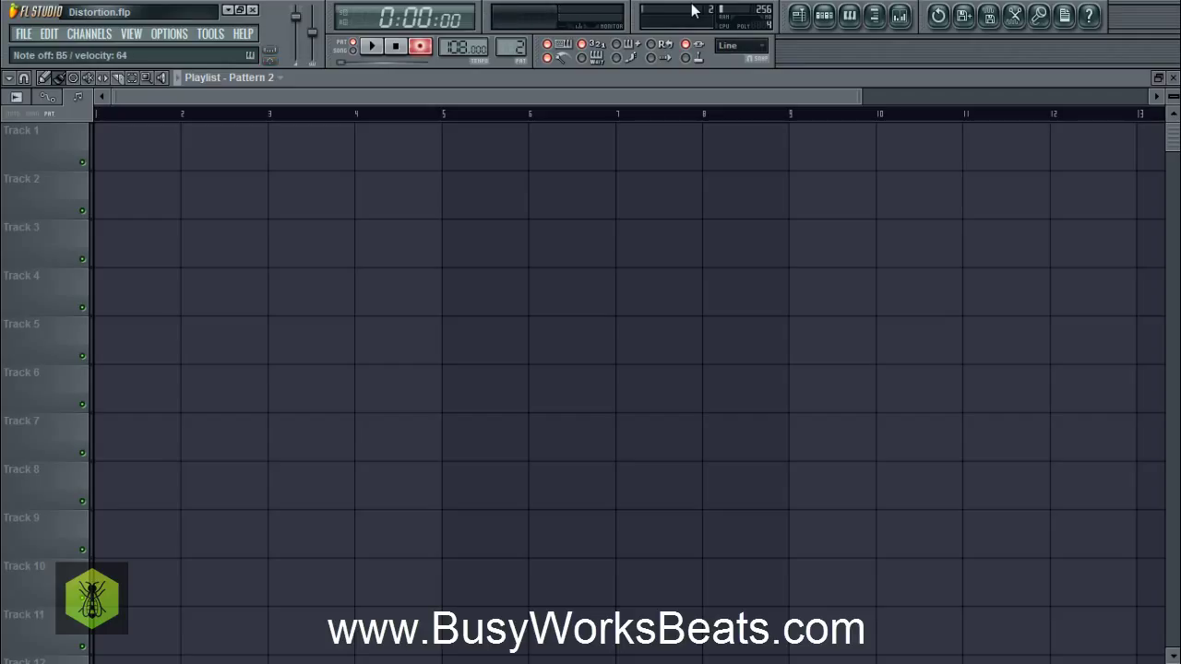
{"action": "key", "text": "space"}
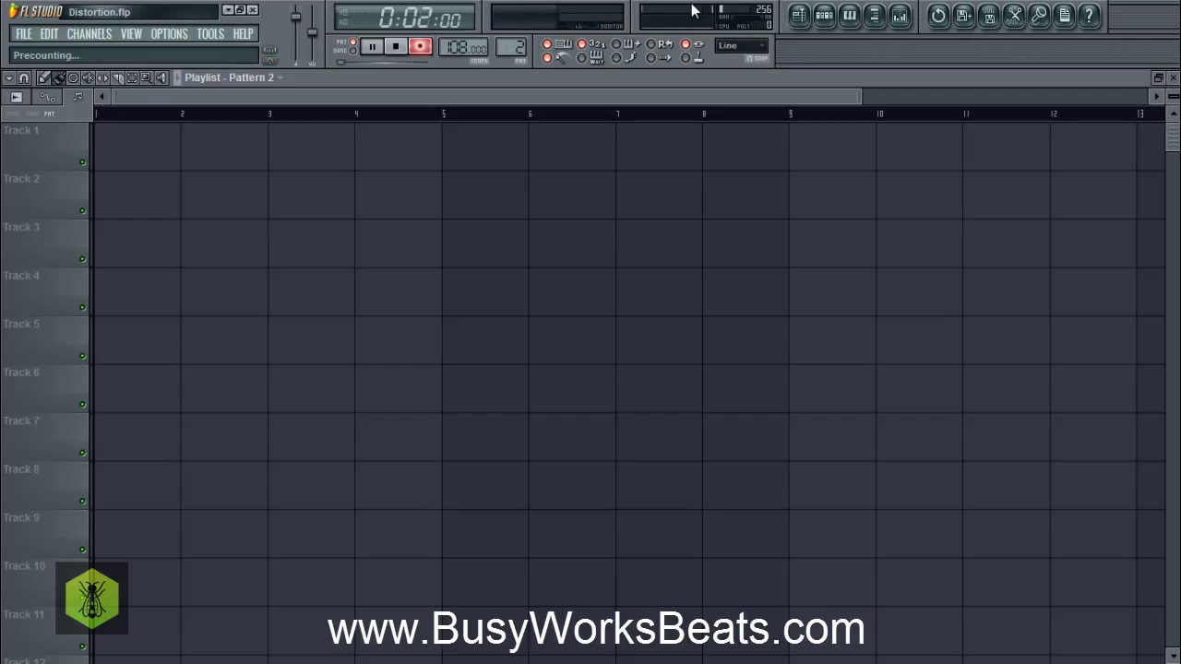
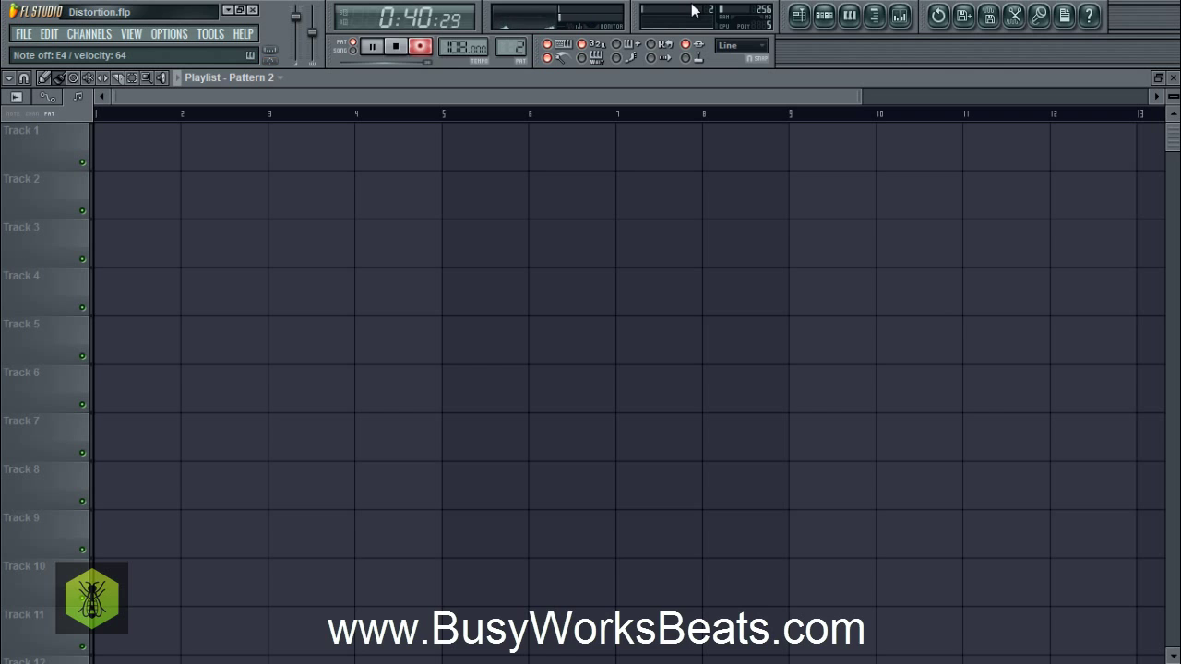
{"action": "left_click", "coordinate": [420, 45]}
Step: Open Pattern 2's recorded FL Keys notes in a maximized piano roll
{"action": "left_click", "coordinate": [825, 15]}
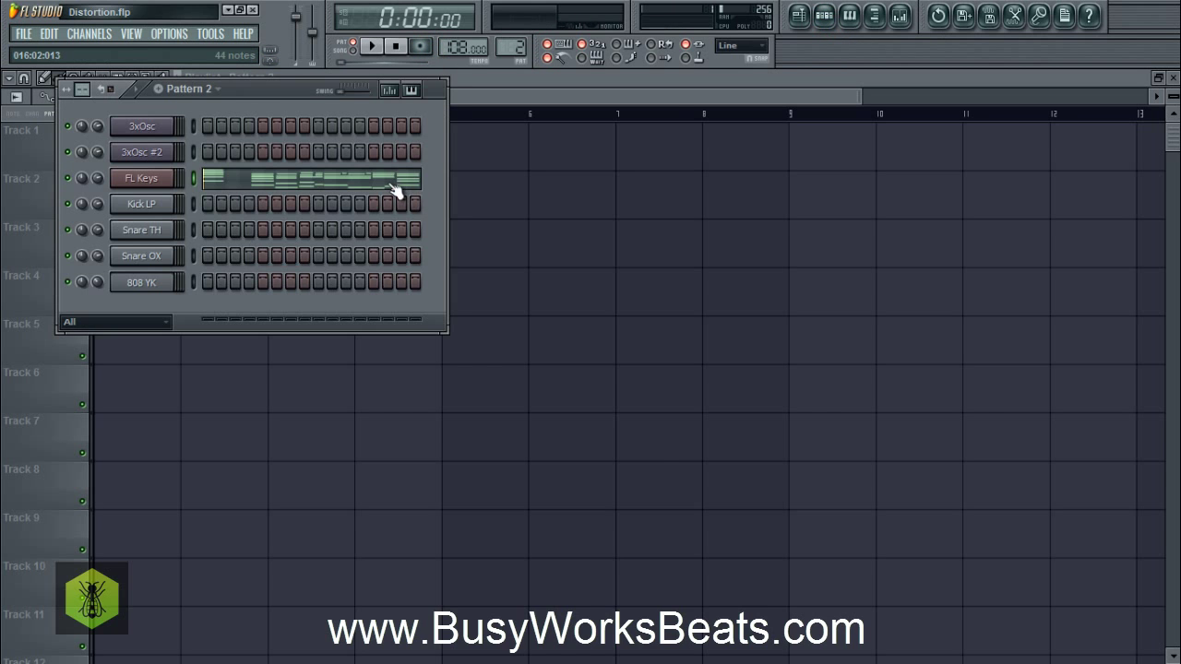
{"action": "left_click", "coordinate": [391, 184]}
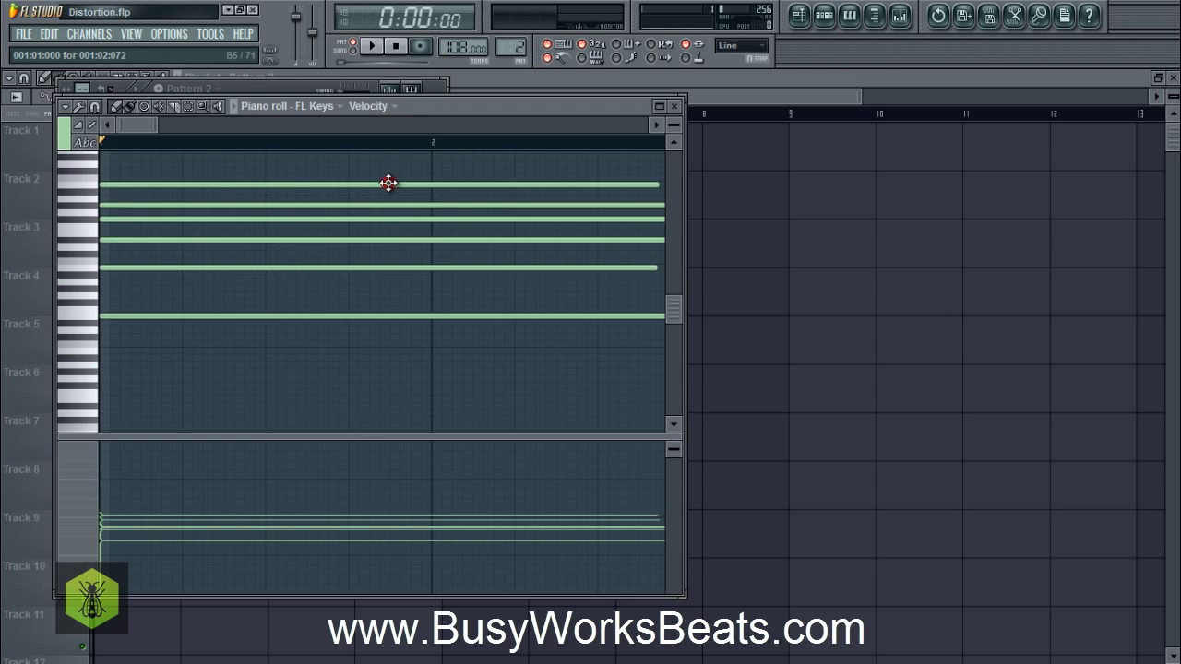
{"action": "left_click", "coordinate": [659, 106]}
Step: Move all notes from bar 5 onward two bars earlier, with the piano roll snap set to Step
{"action": "left_click_drag", "start_coordinate": [144, 98], "coordinate": [283, 410]}
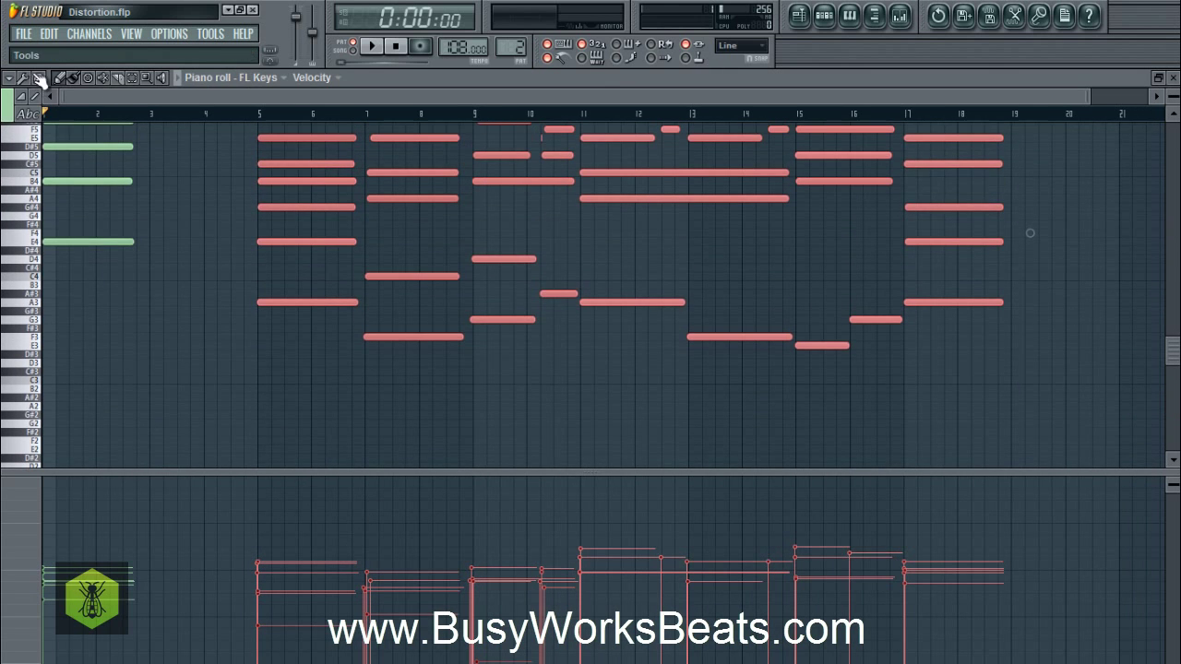
{"action": "left_click", "coordinate": [39, 77]}
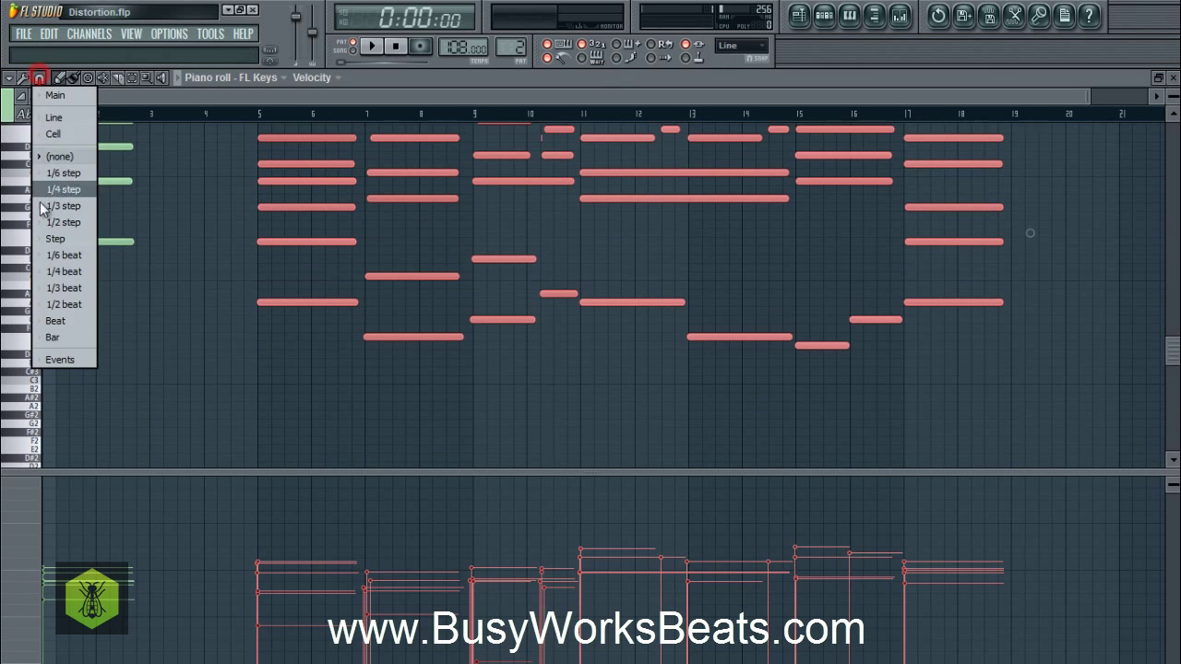
{"action": "left_click", "coordinate": [69, 239]}
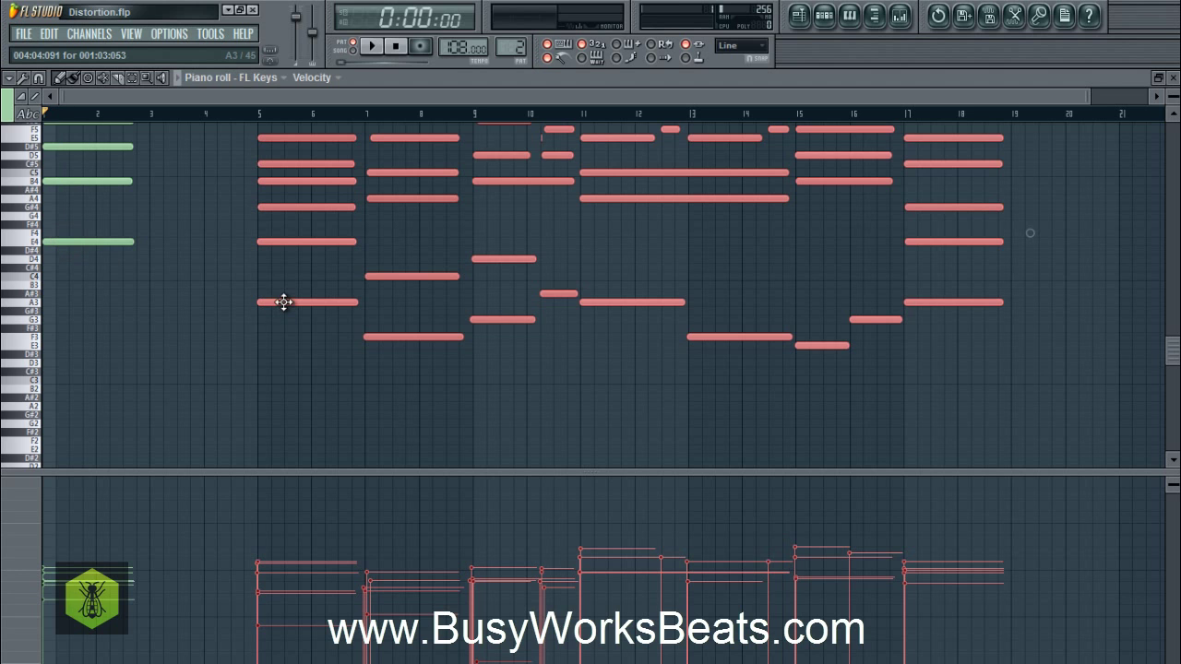
{"action": "left_click_drag", "start_coordinate": [283, 300], "coordinate": [176, 302]}
{"action": "left_click", "coordinate": [185, 341]}
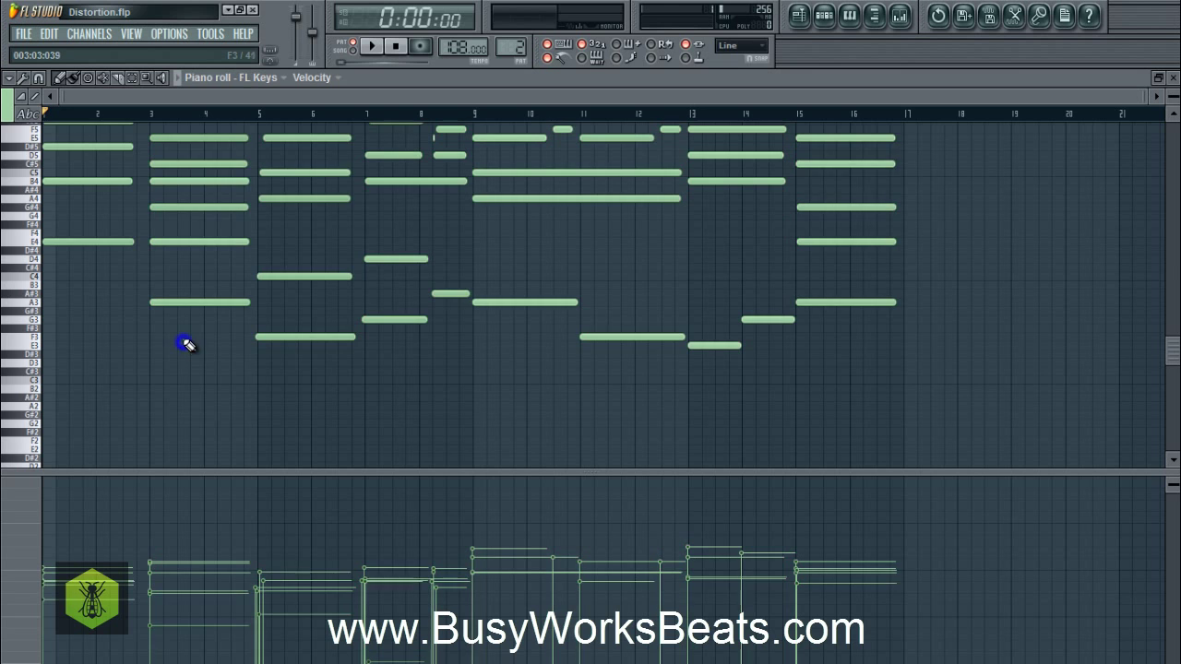
Step: Try the piano roll articulator on all notes and discard its changes
{"action": "key", "text": "ctrl+a"}
{"action": "key", "text": "alt+l"}
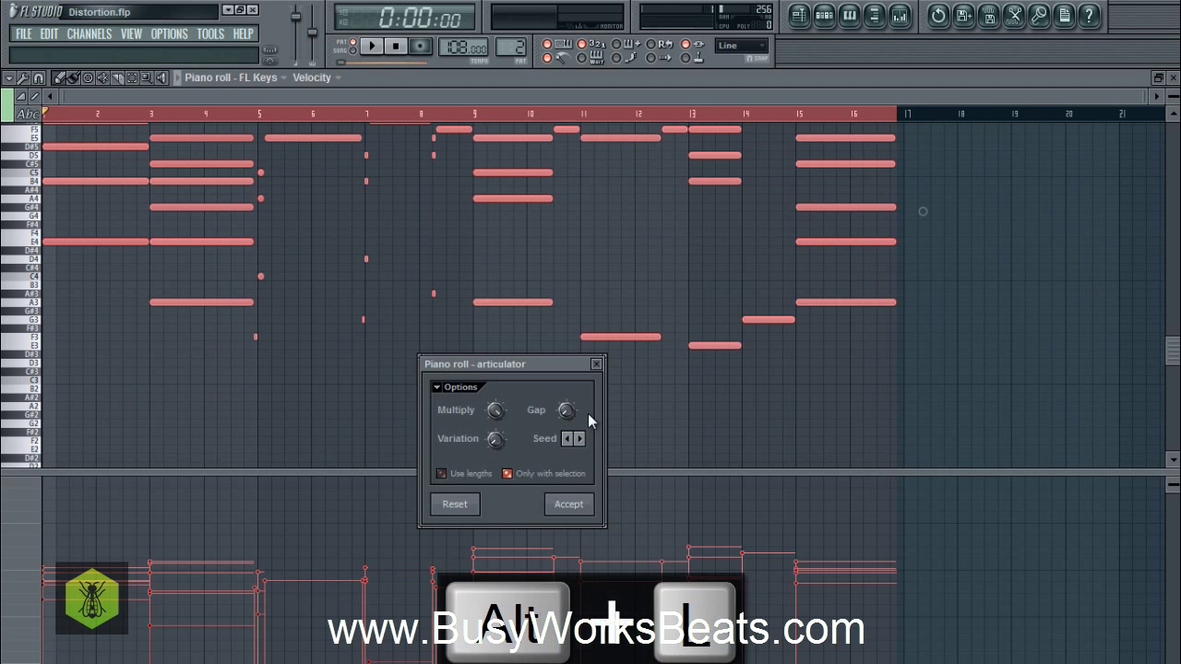
{"action": "left_click", "coordinate": [596, 364]}
{"action": "left_click", "coordinate": [578, 408]}
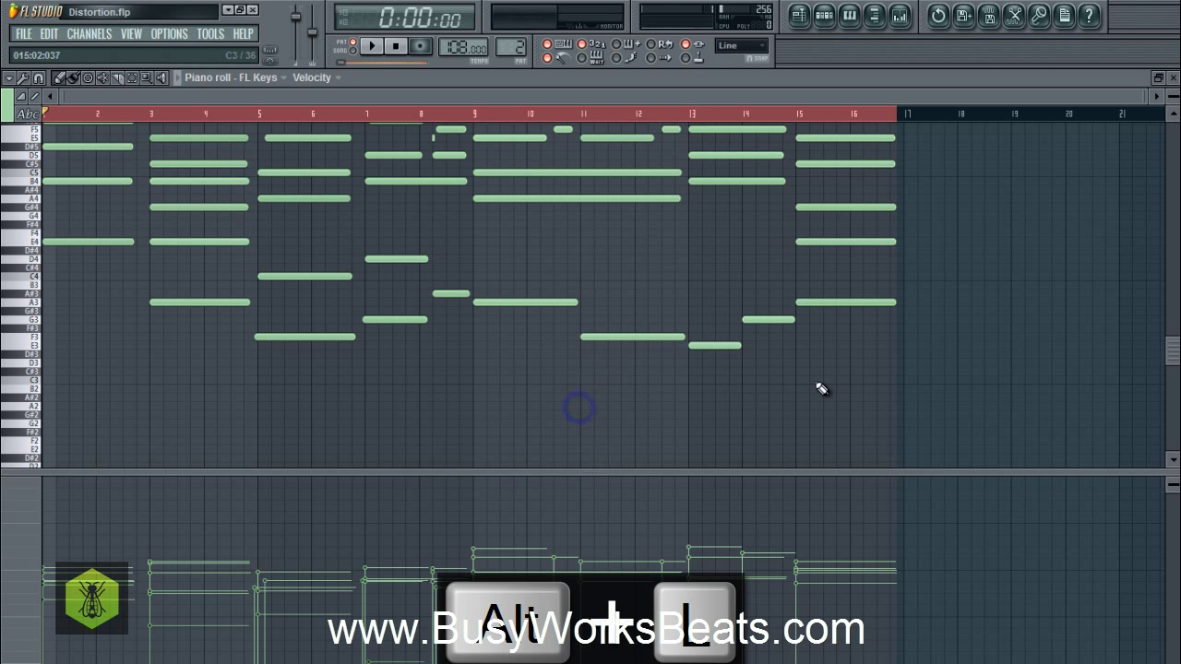
Step: Play the pattern and lengthen the chords at bars 1, 3 and 5 until each reaches about the start of the next
{"action": "key", "text": "space"}
{"action": "scroll", "coordinate": [1169, 342], "scroll_direction": "up", "scroll_amount": 5}
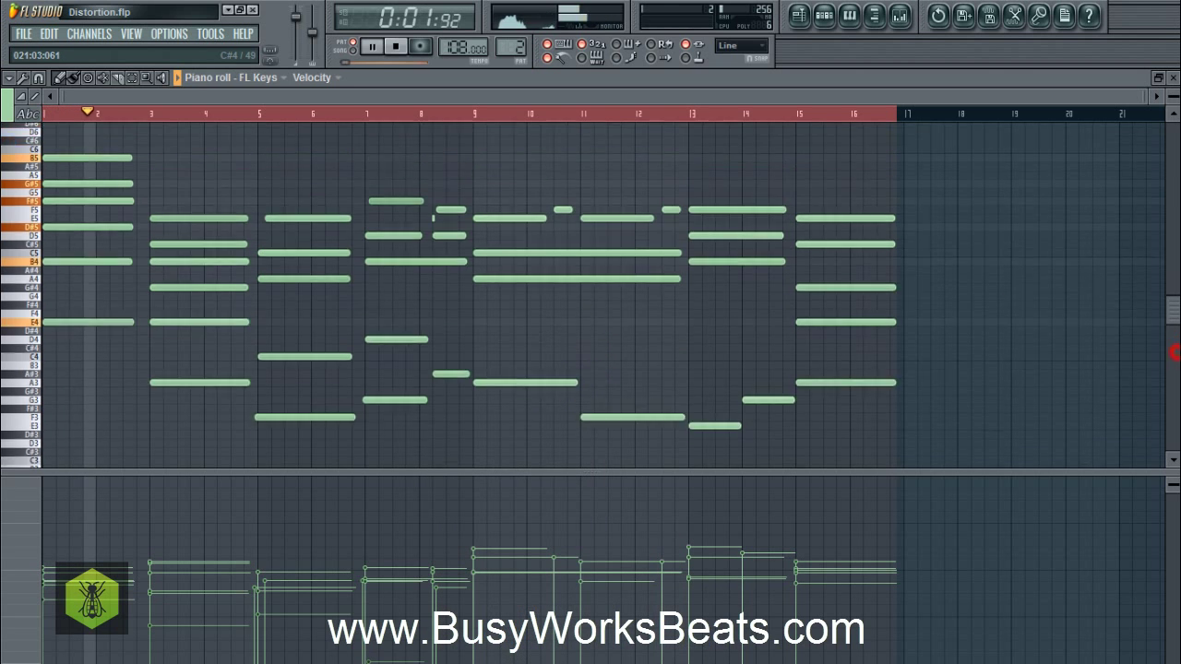
{"action": "left_click_drag", "start_coordinate": [121, 174], "coordinate": [150, 374]}
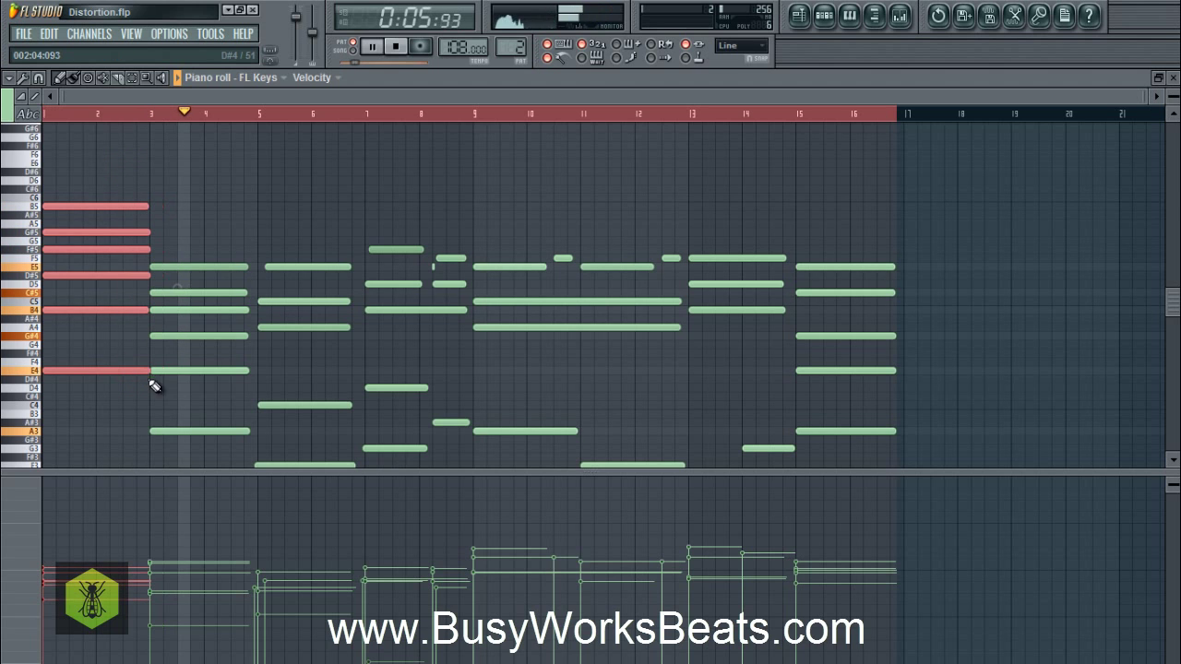
{"action": "scroll", "coordinate": [1168, 303], "scroll_direction": "down", "scroll_amount": 3}
{"action": "scroll", "coordinate": [1168, 303], "scroll_direction": "down", "scroll_amount": 1}
{"action": "left_click_drag", "start_coordinate": [225, 143], "coordinate": [256, 328]}
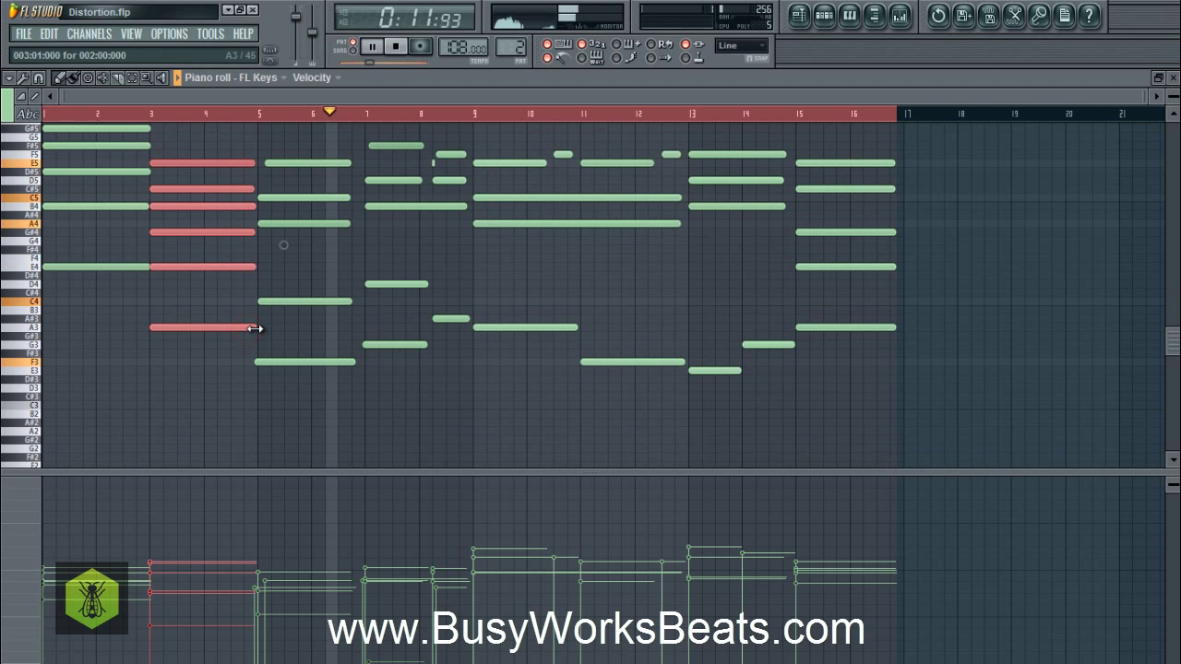
{"action": "left_click_drag", "start_coordinate": [343, 152], "coordinate": [365, 361]}
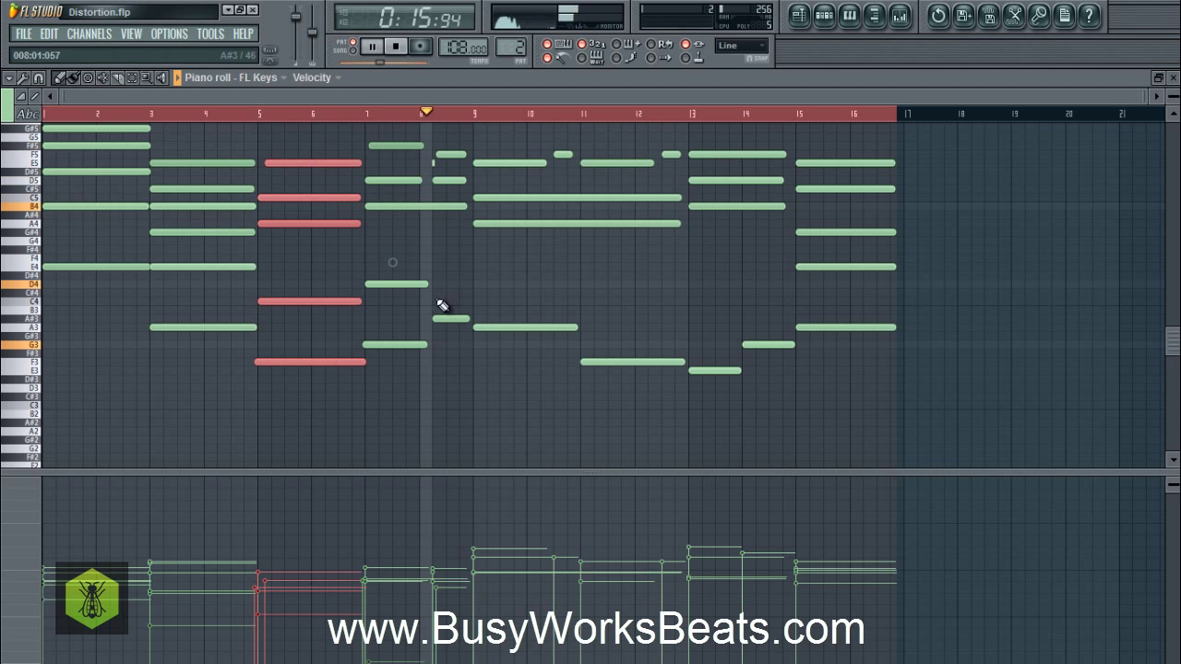
Step: Lengthen the upper notes at bar 13 to about bar 15, stop playback and extend the last chord to bar 17
{"action": "left_click", "coordinate": [467, 236]}
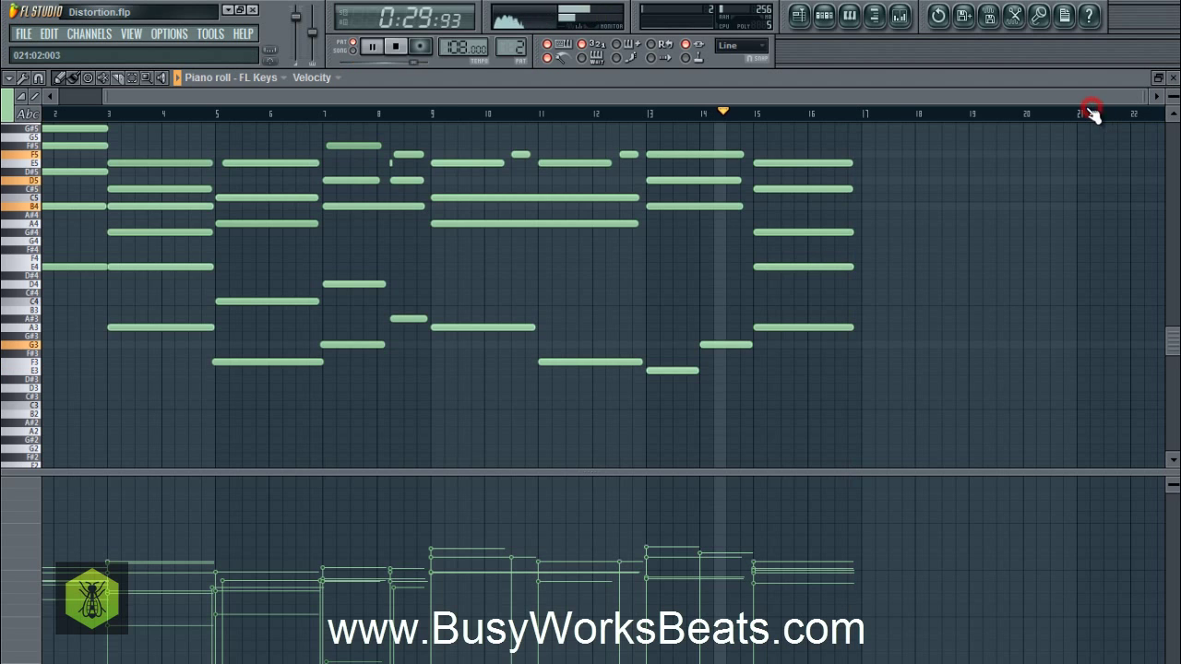
{"action": "left_click_drag", "start_coordinate": [710, 140], "coordinate": [747, 220]}
{"action": "key", "text": "space"}
{"action": "left_click_drag", "start_coordinate": [863, 129], "coordinate": [860, 332]}
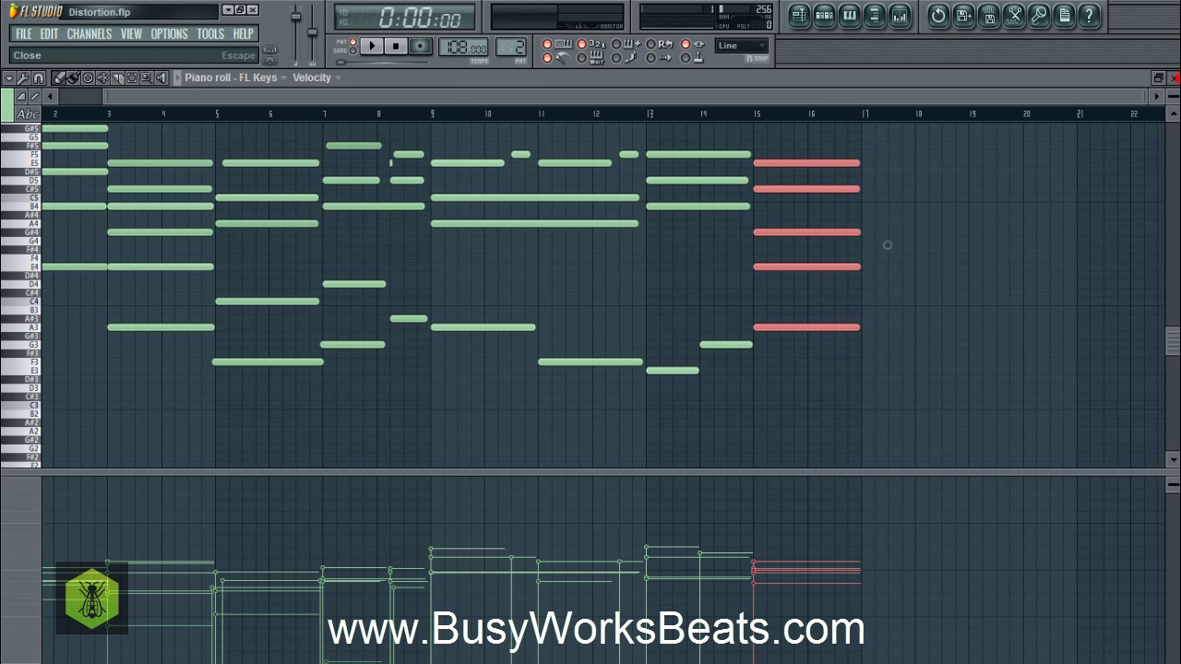
Step: Close the piano roll and look over the FL Keys instrument's settings
{"action": "left_click", "coordinate": [1175, 77]}
{"action": "left_click", "coordinate": [157, 180]}
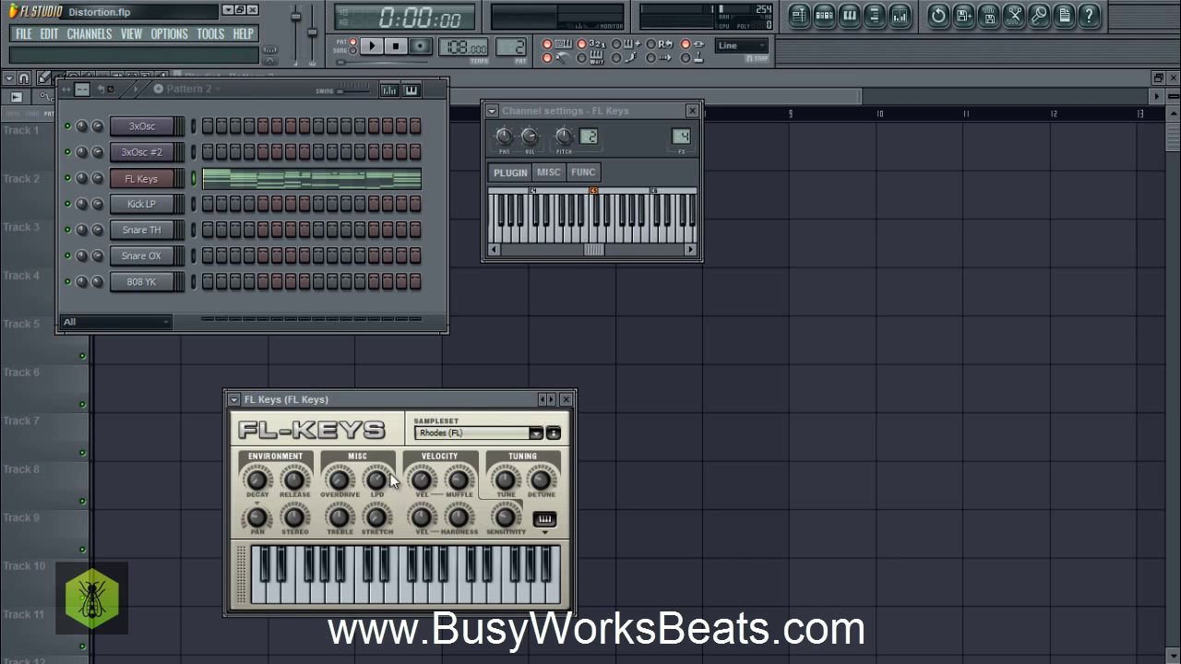
{"action": "left_click", "coordinate": [569, 399]}
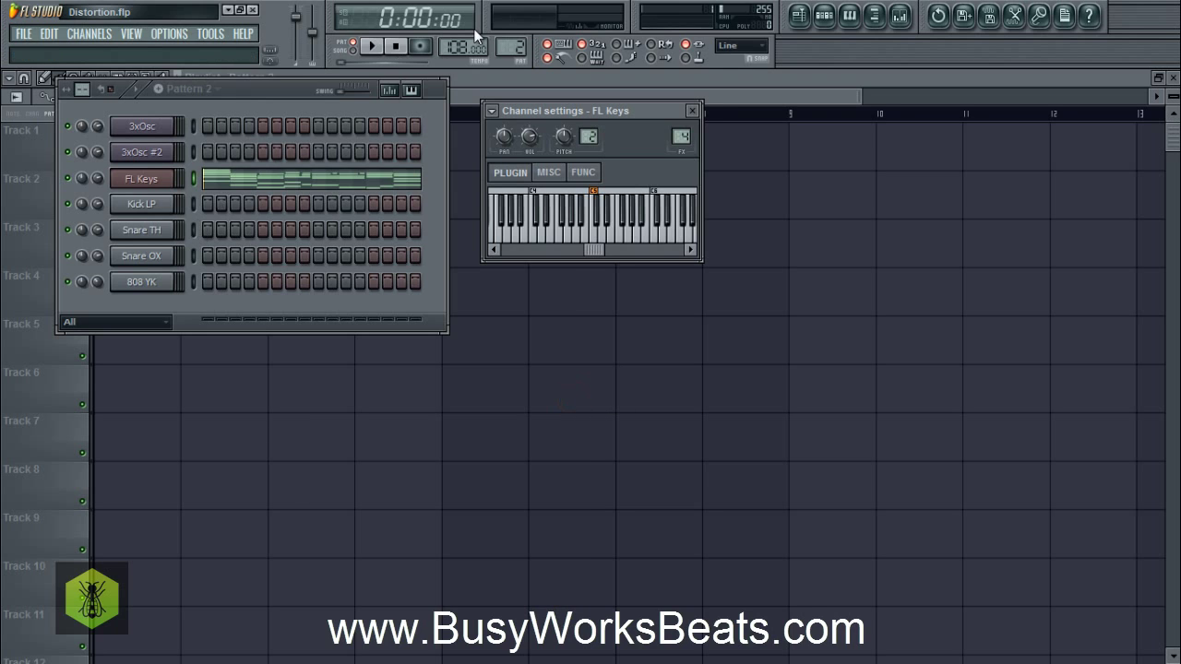
Step: Switch to Pattern 3 and close all floating windows over the playlist
{"action": "left_click_drag", "start_coordinate": [512, 51], "coordinate": [512, 42]}
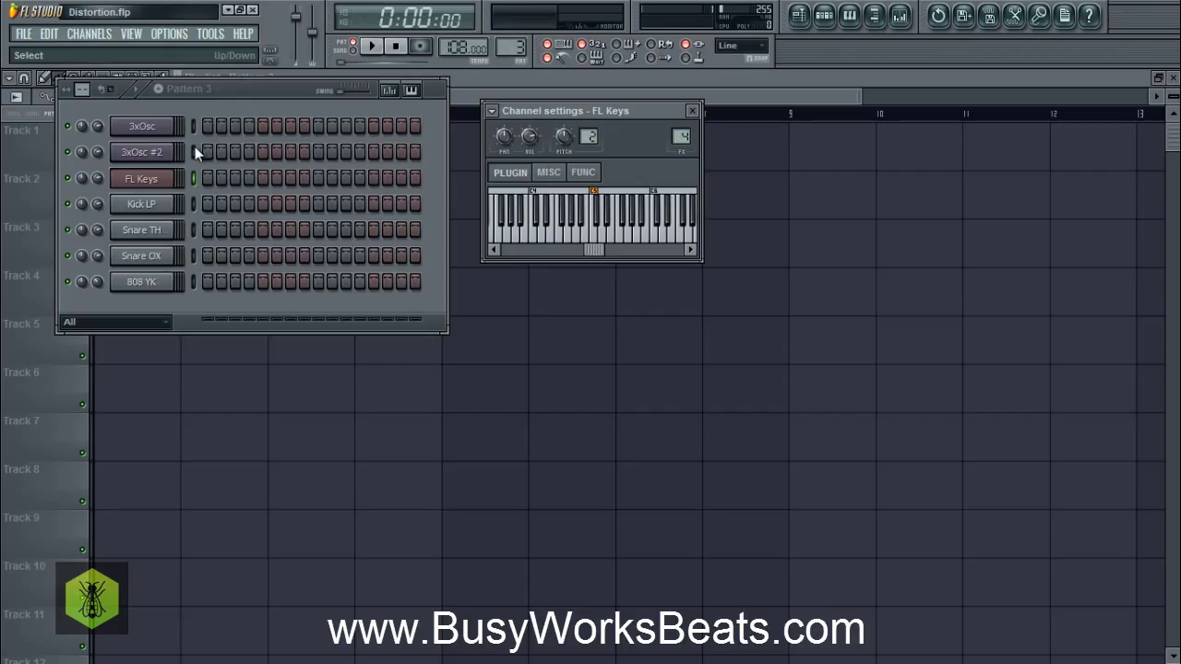
{"action": "key", "text": "F12"}
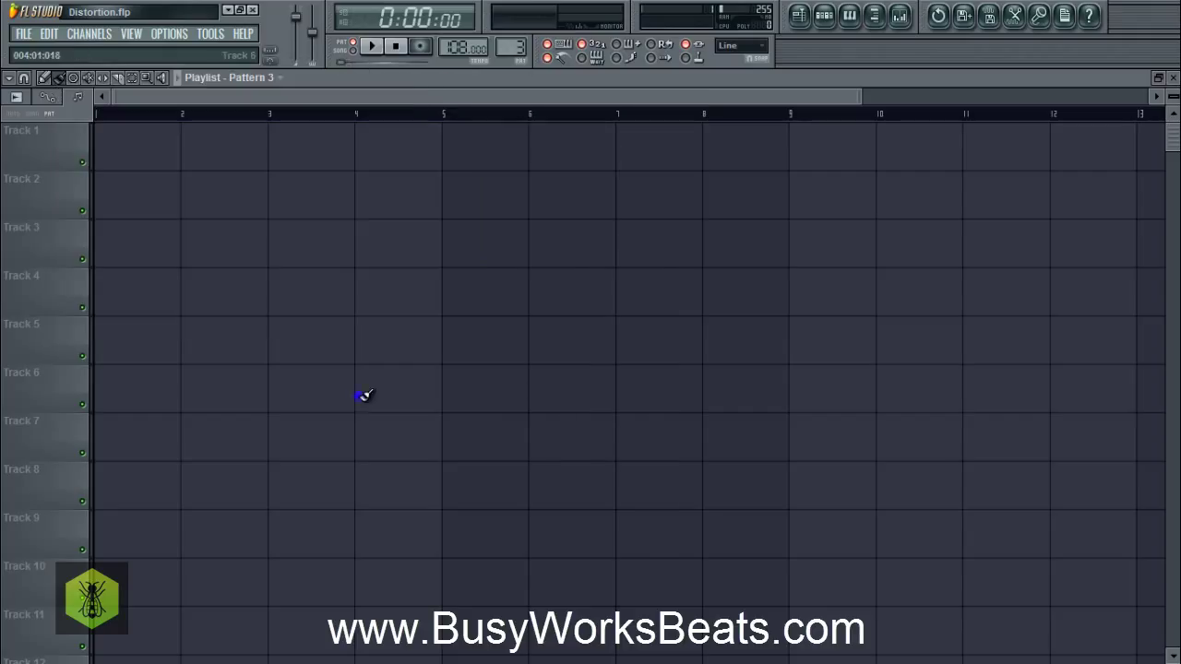
{"action": "left_click", "coordinate": [82, 98]}
{"action": "left_click", "coordinate": [110, 131]}
{"action": "left_click", "coordinate": [111, 131]}
{"action": "right_click", "coordinate": [116, 129]}
Step: Place a Pattern 2 clip at bar 1 on playlist Track 2 and make Pattern 1 the current pattern
{"action": "right_click", "coordinate": [83, 100]}
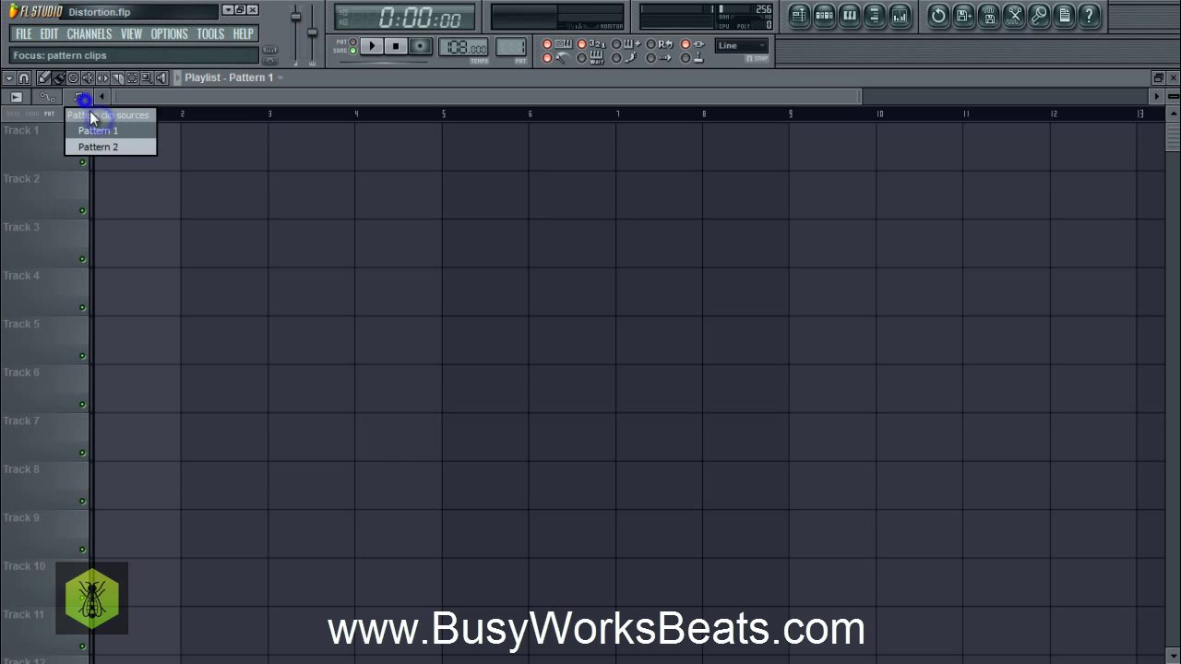
{"action": "left_click", "coordinate": [99, 147]}
{"action": "mouse_move", "coordinate": [148, 148]}
{"action": "left_mouse_down"}
{"action": "mouse_move", "coordinate": [153, 250]}
{"action": "mouse_move", "coordinate": [156, 169]}
{"action": "left_mouse_up"}
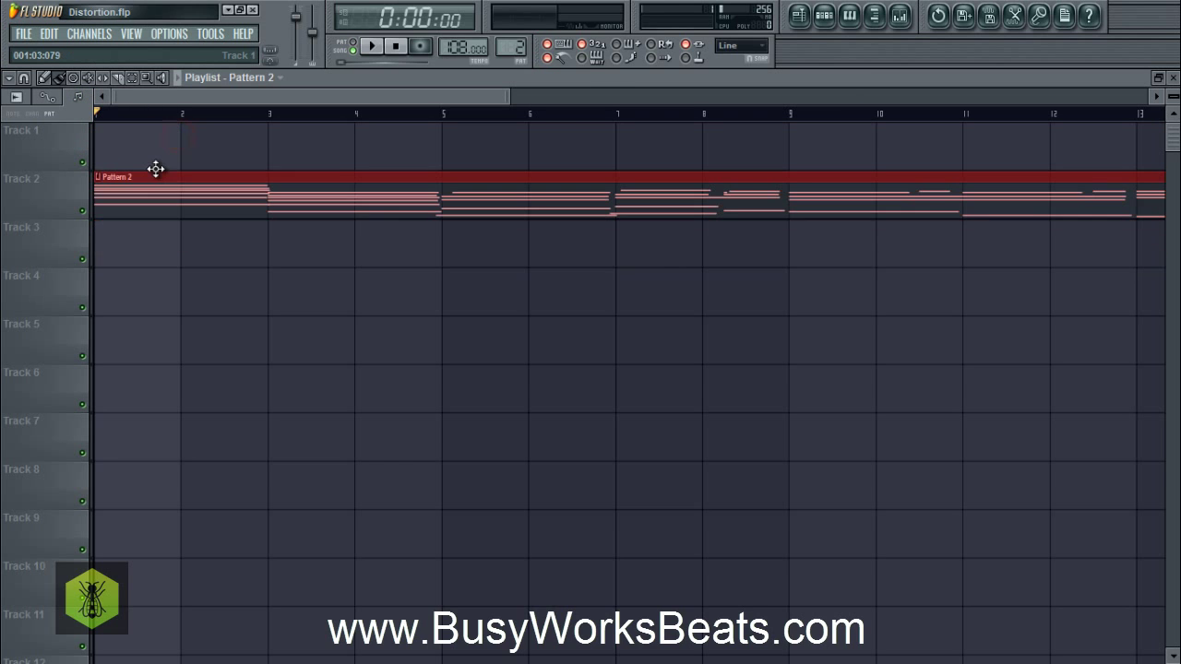
{"action": "left_click", "coordinate": [514, 45]}
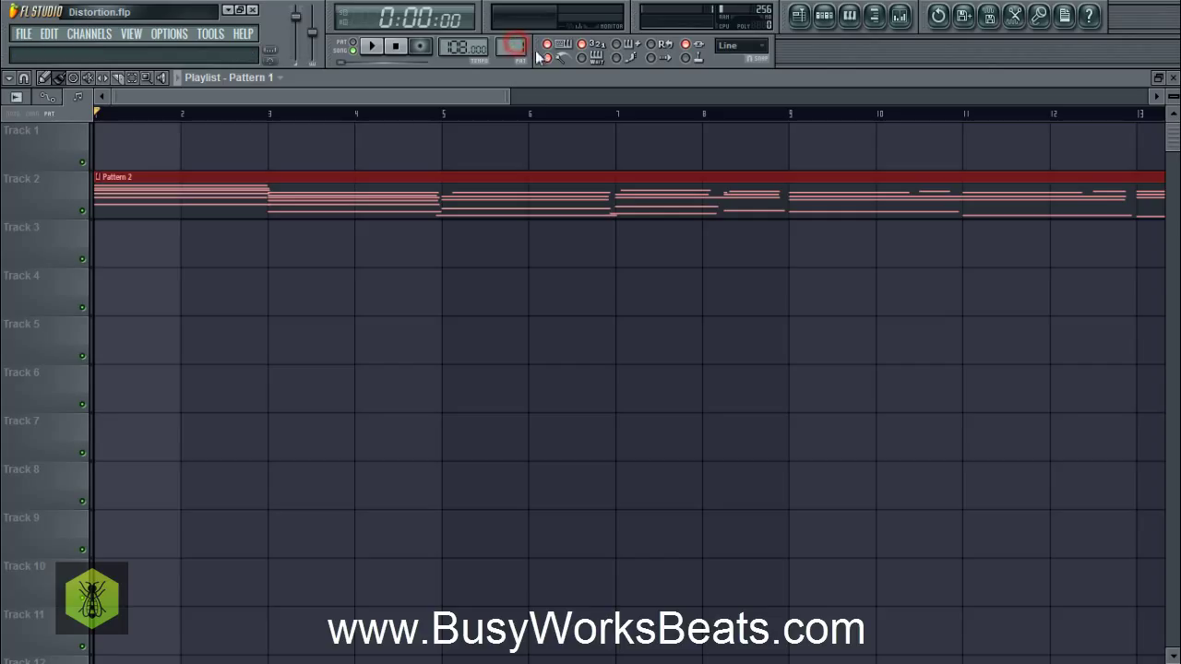
Step: Make Pattern 3 current in the step sequencer, extend it to 32 steps and add a Kick LP hit on step 1
{"action": "left_click", "coordinate": [822, 19]}
{"action": "key", "text": "space"}
{"action": "key", "text": "space"}
{"action": "left_click", "coordinate": [515, 45]}
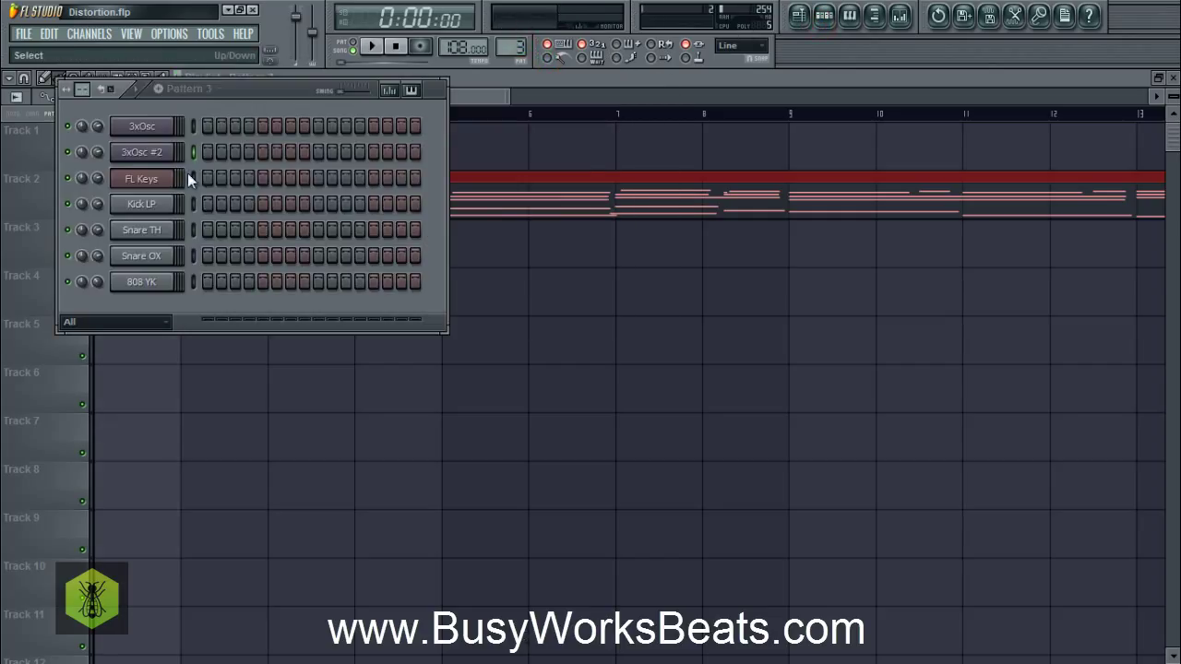
{"action": "left_click", "coordinate": [192, 205]}
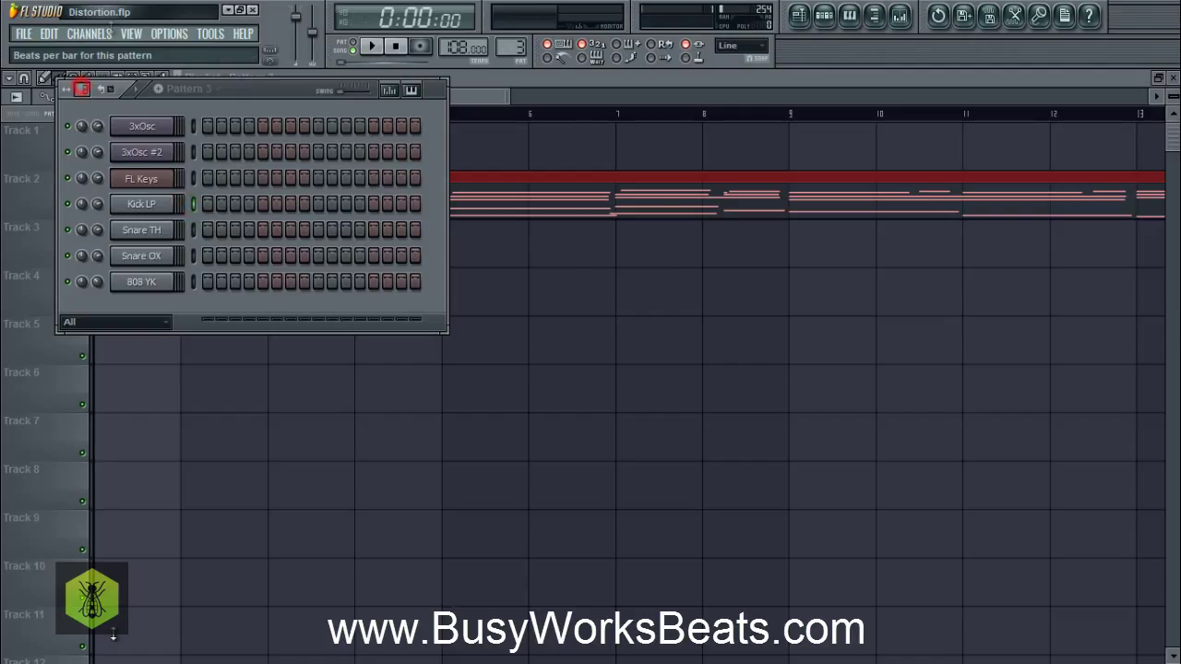
{"action": "left_click", "coordinate": [193, 209]}
{"action": "left_click", "coordinate": [193, 208]}
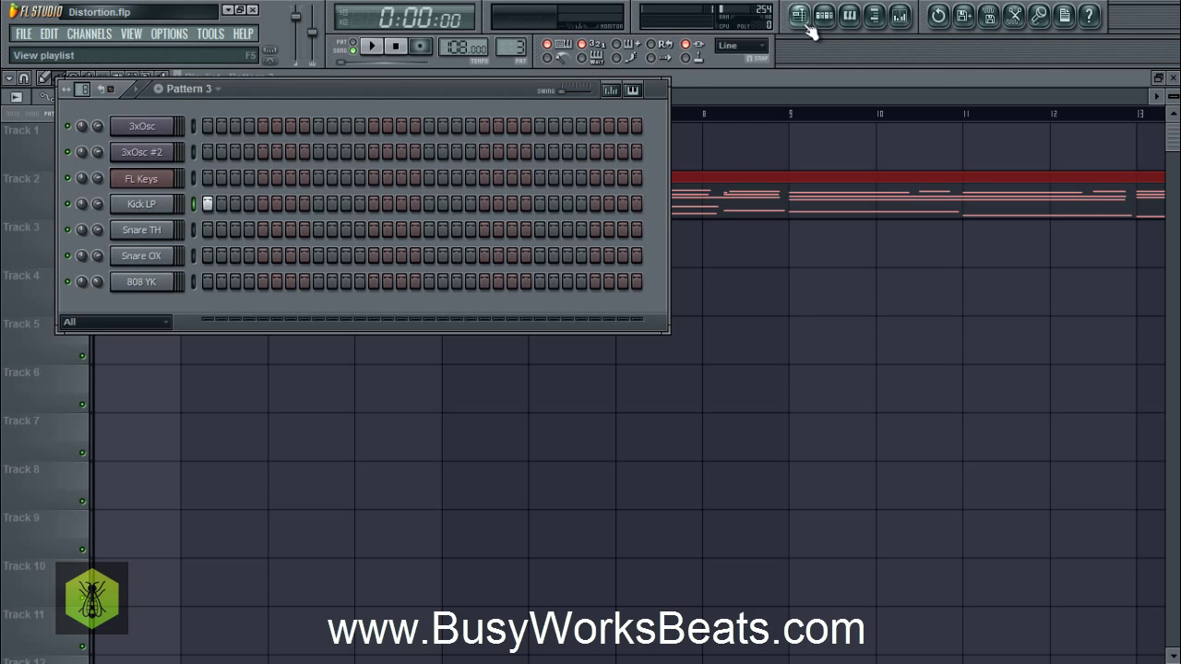
Step: Check the Drums mixer track's sends and audition the Kick LP and Snare TH channels
{"action": "left_click", "coordinate": [900, 14]}
{"action": "left_click", "coordinate": [152, 166]}
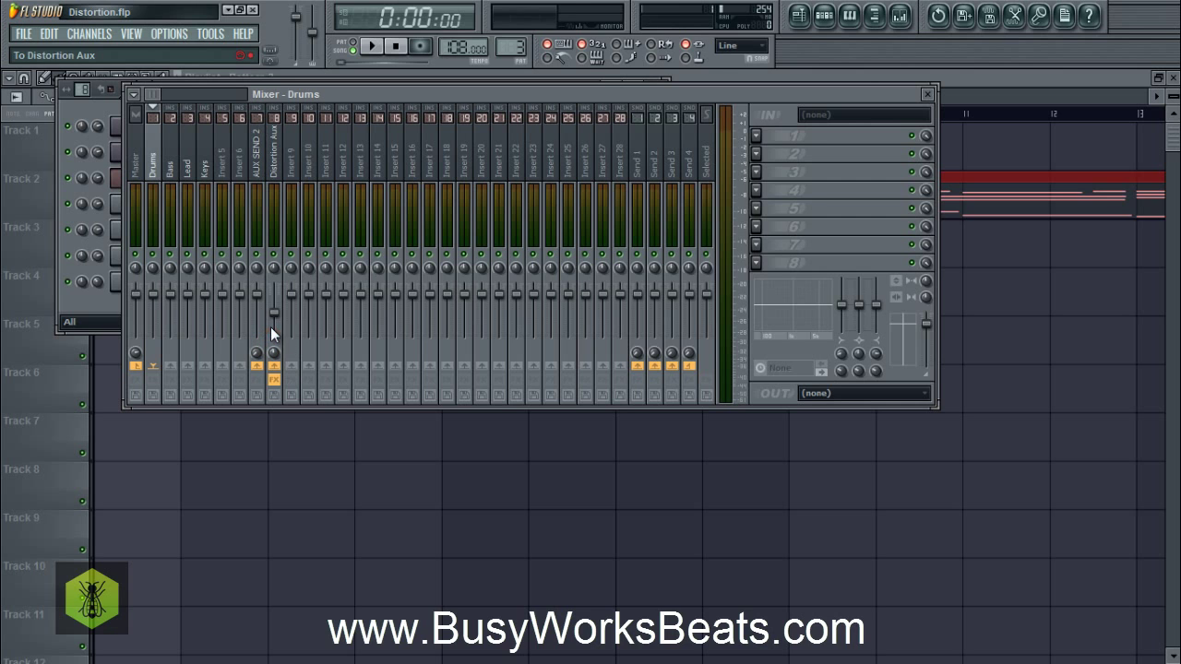
{"action": "left_click", "coordinate": [119, 303]}
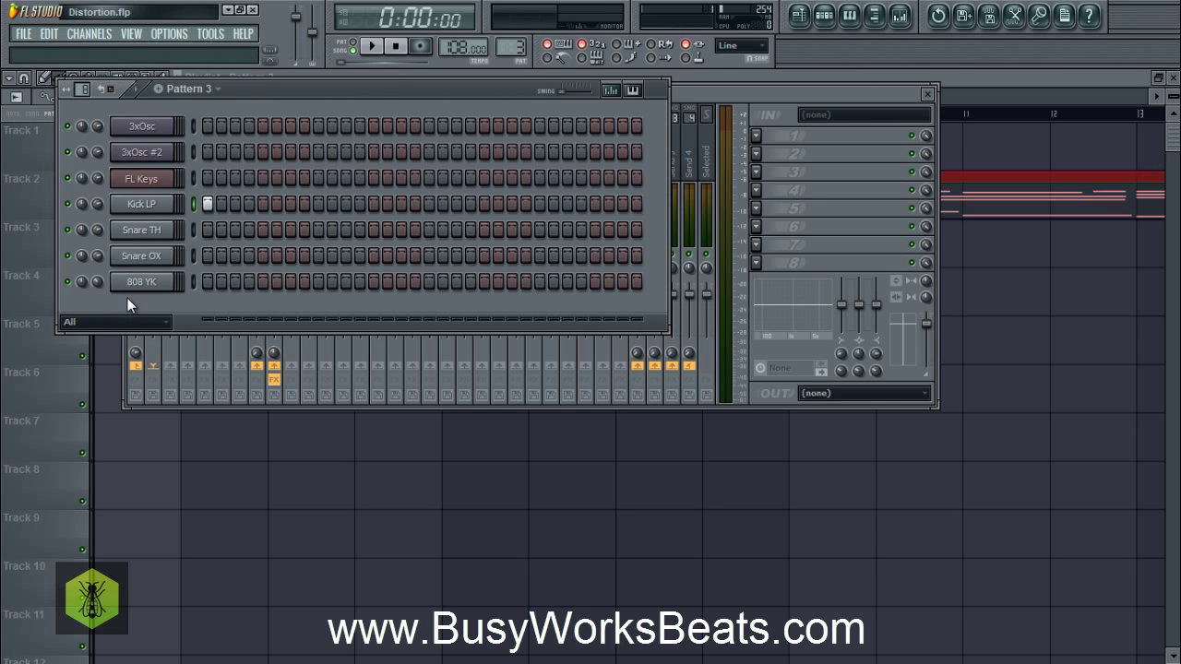
{"action": "key", "text": "c"}
{"action": "left_click", "coordinate": [191, 231]}
{"action": "key", "text": "c"}
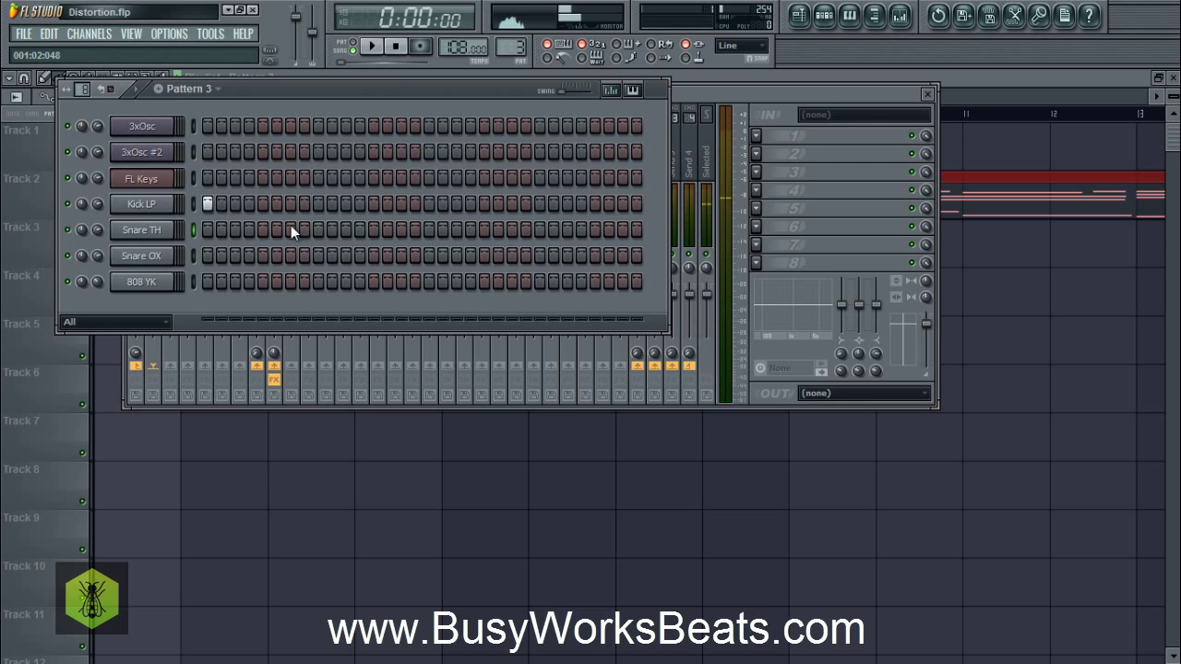
Step: Fill playlist Track 1 with Pattern 3 clips from bar 1 to bar 17 and start playback
{"action": "key", "text": "F5"}
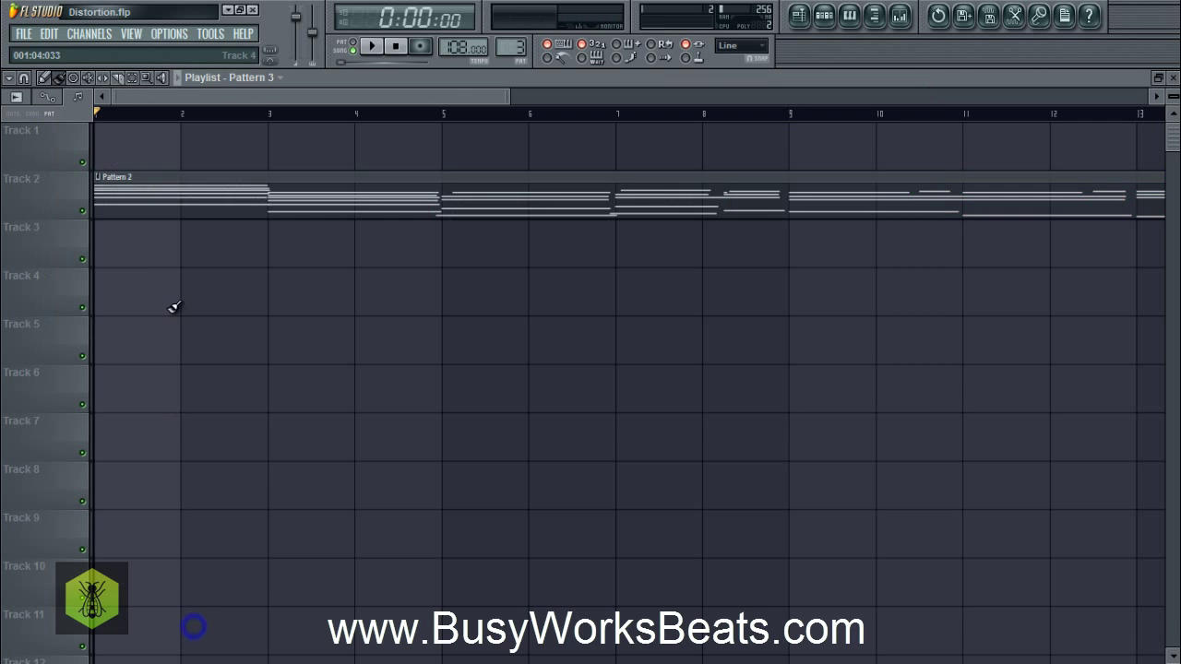
{"action": "left_click", "coordinate": [129, 143]}
{"action": "left_click_drag", "start_coordinate": [300, 153], "coordinate": [1061, 149]}
{"action": "right_click", "coordinate": [815, 143]}
{"action": "right_click", "coordinate": [1061, 148]}
{"action": "key", "text": "space"}
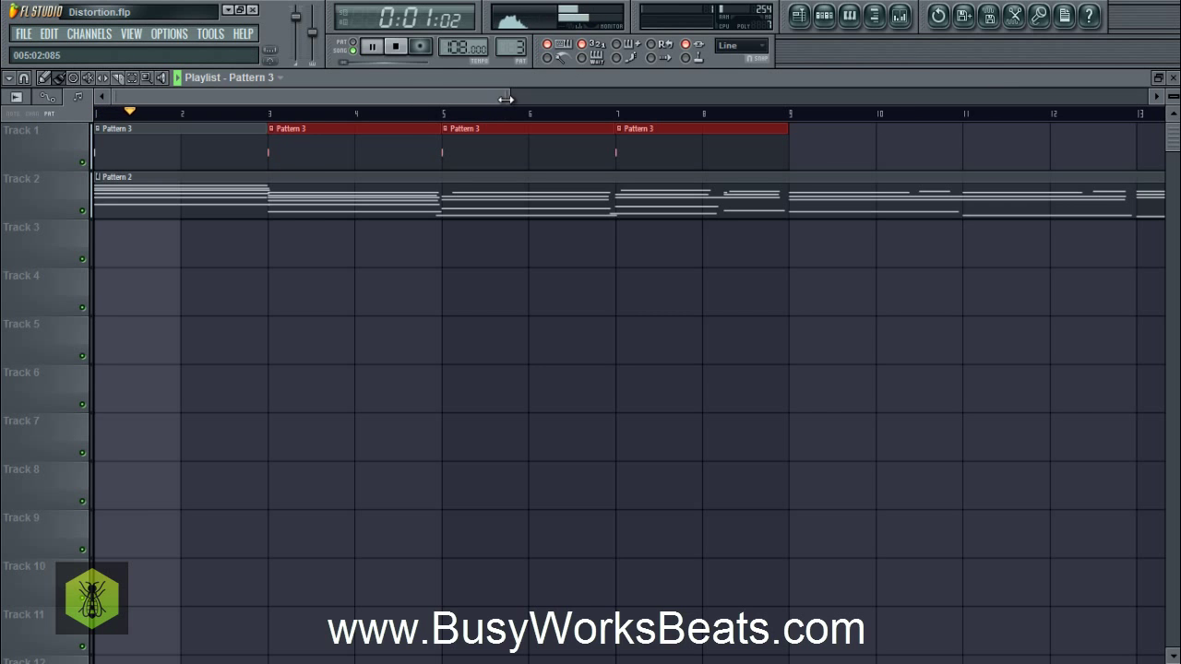
{"action": "left_click_drag", "start_coordinate": [507, 97], "coordinate": [934, 97]}
{"action": "left_click_drag", "start_coordinate": [437, 150], "coordinate": [686, 141]}
Step: Add Kick LP hits on steps 3, 6, 8, 11, 17, 19, 22, 24, 27 and 32 of Pattern 3
{"action": "left_click", "coordinate": [822, 15]}
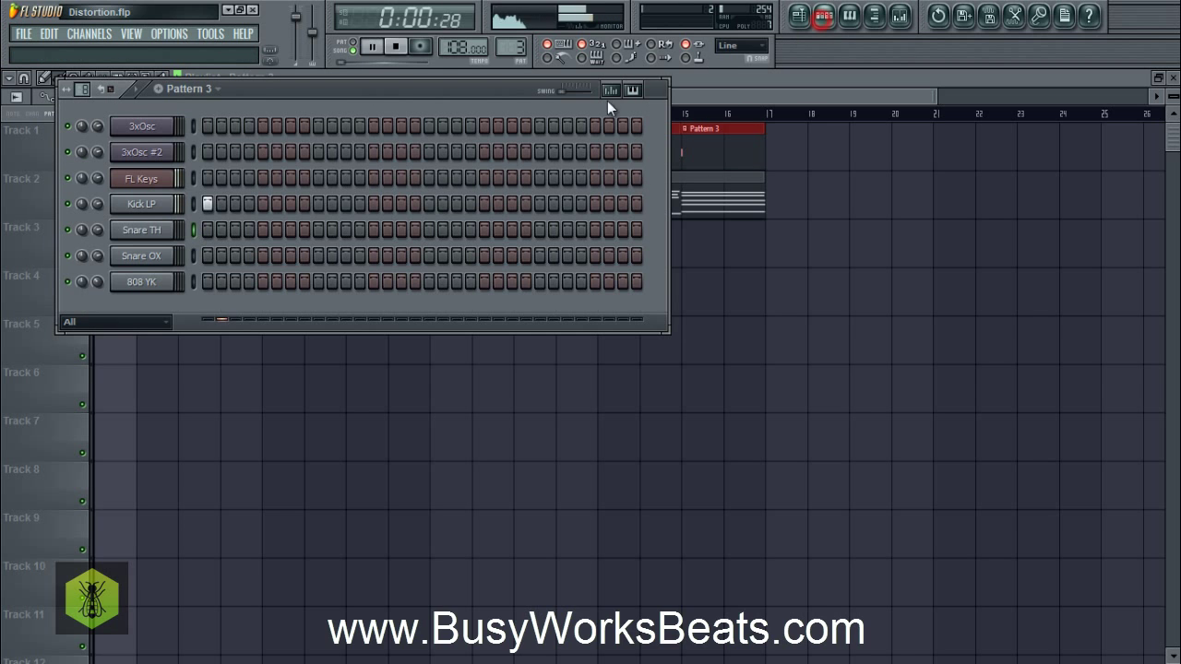
{"action": "left_click", "coordinate": [237, 203]}
{"action": "left_click", "coordinate": [276, 204]}
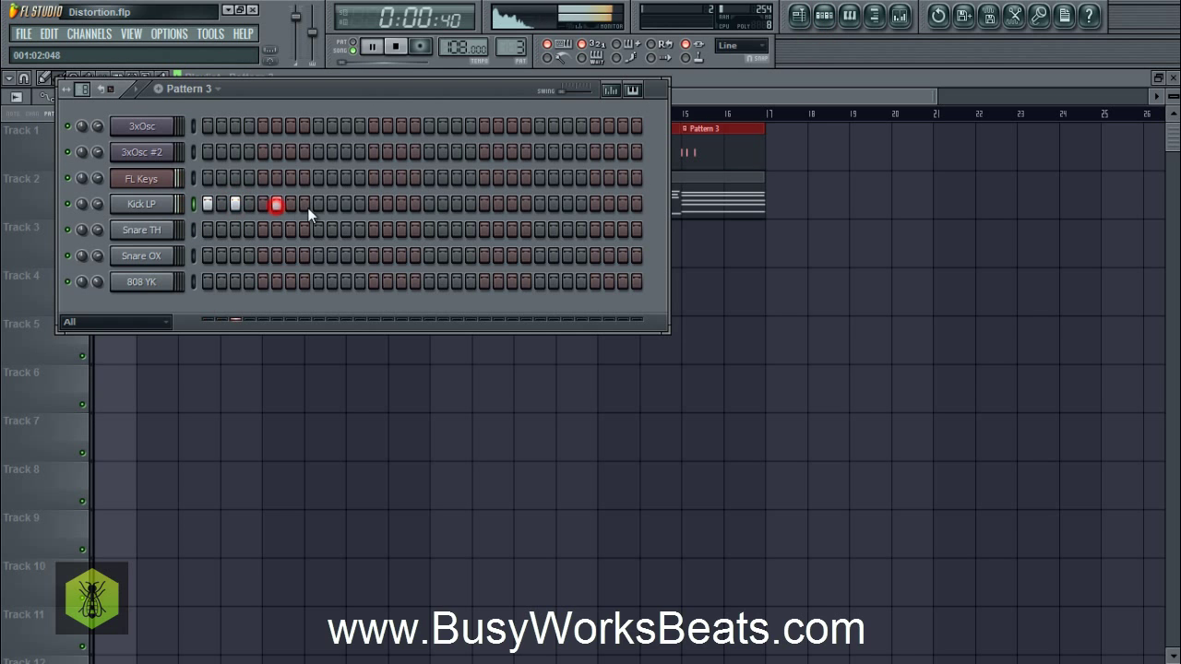
{"action": "left_click", "coordinate": [304, 204]}
{"action": "left_click", "coordinate": [345, 204]}
{"action": "left_click", "coordinate": [430, 204]}
{"action": "left_click", "coordinate": [457, 204]}
{"action": "left_click", "coordinate": [498, 204]}
{"action": "left_click", "coordinate": [526, 204]}
{"action": "left_click", "coordinate": [568, 204]}
{"action": "left_click", "coordinate": [637, 204]}
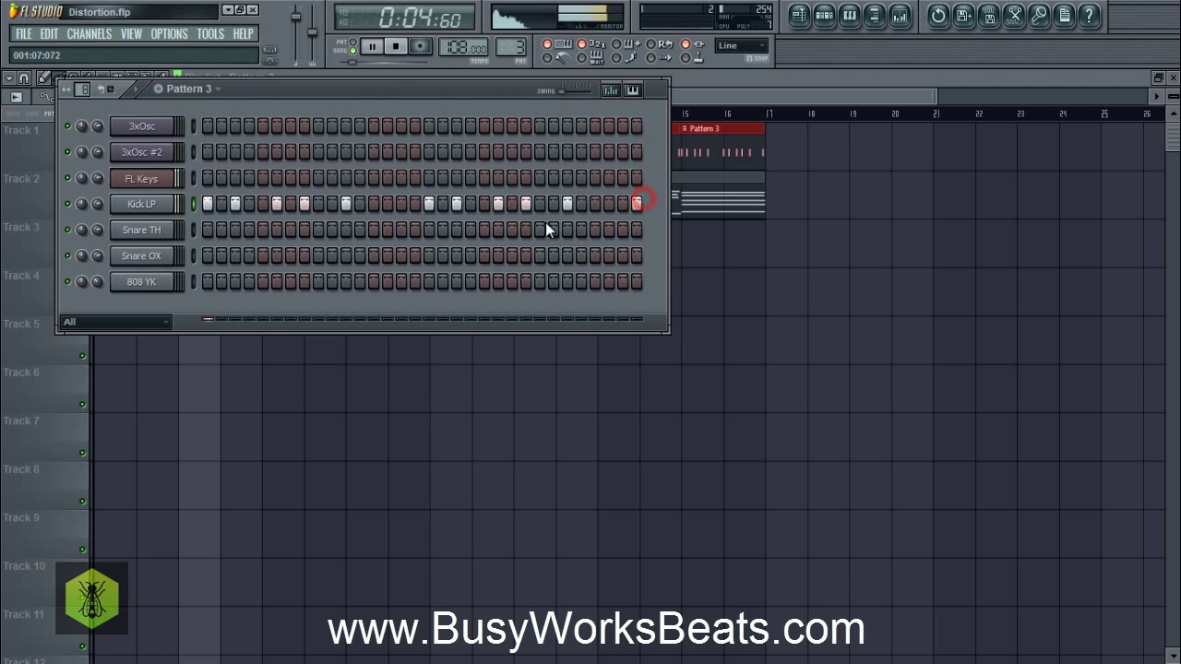
Step: Add Snare TH hits on steps 5, 13, 21 and 29 of Pattern 3
{"action": "left_click", "coordinate": [263, 230]}
{"action": "left_click", "coordinate": [374, 230]}
{"action": "left_click", "coordinate": [595, 230]}
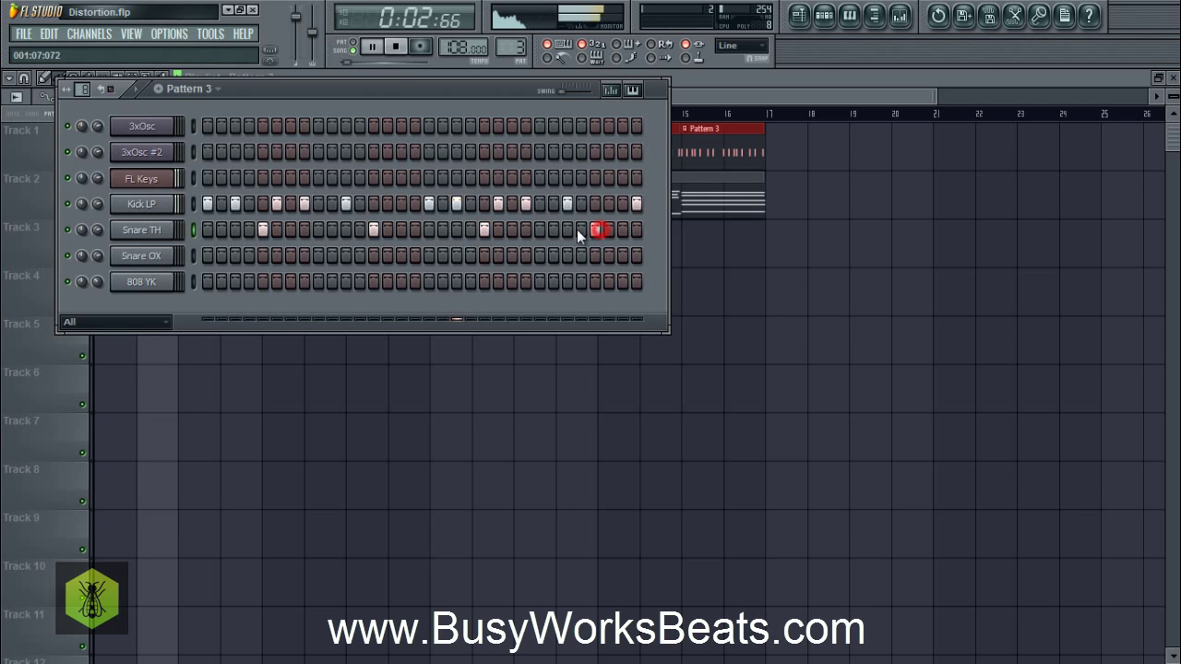
Step: Add a Snare OX hit on step 27 of Pattern 3, audition the 808 YK channel and stop playback
{"action": "left_click", "coordinate": [193, 256]}
{"action": "key", "text": "space"}
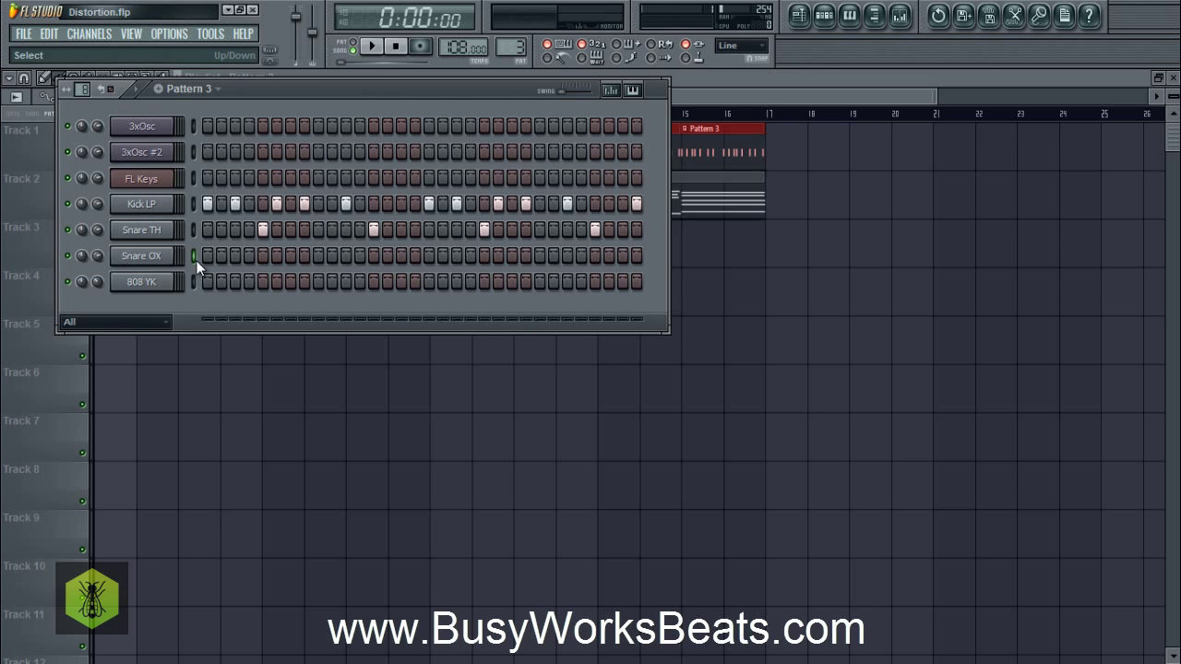
{"action": "key", "text": "space"}
{"action": "left_click", "coordinate": [361, 257]}
{"action": "left_click", "coordinate": [569, 256]}
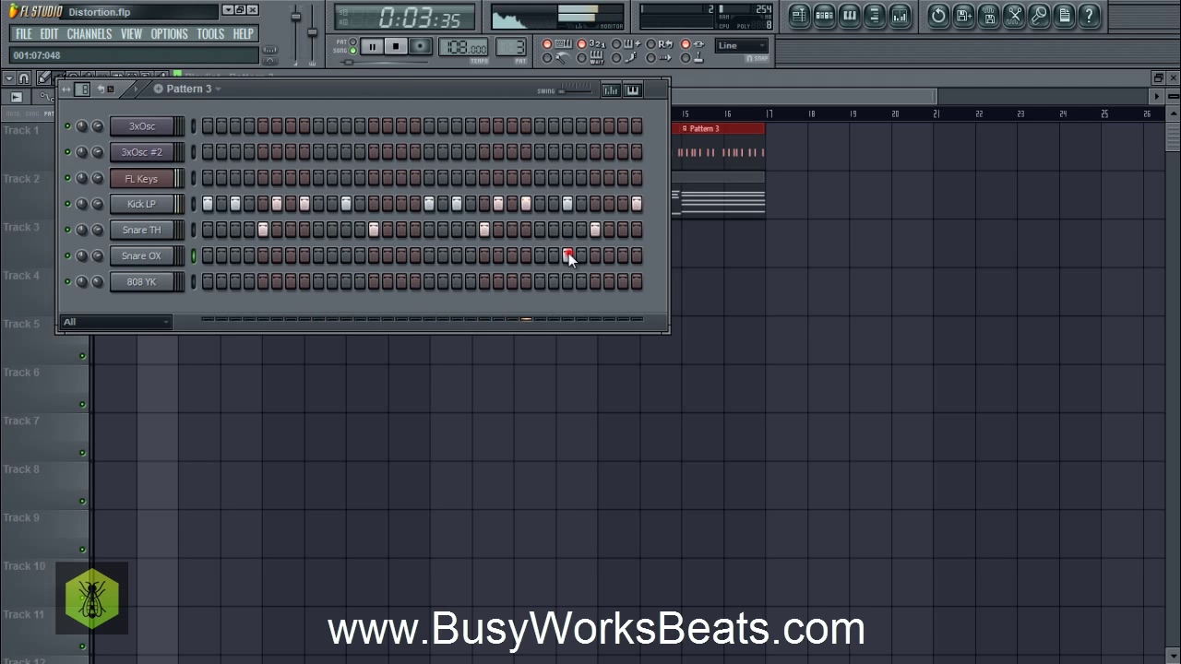
{"action": "left_click", "coordinate": [195, 285]}
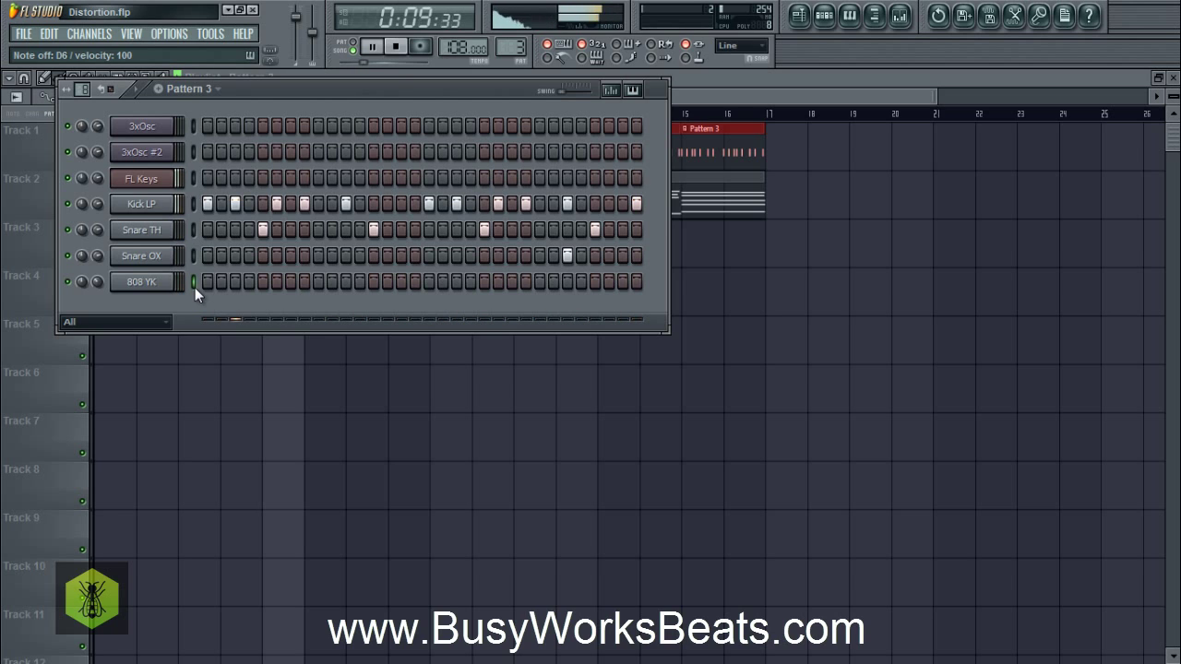
{"action": "key", "text": "space"}
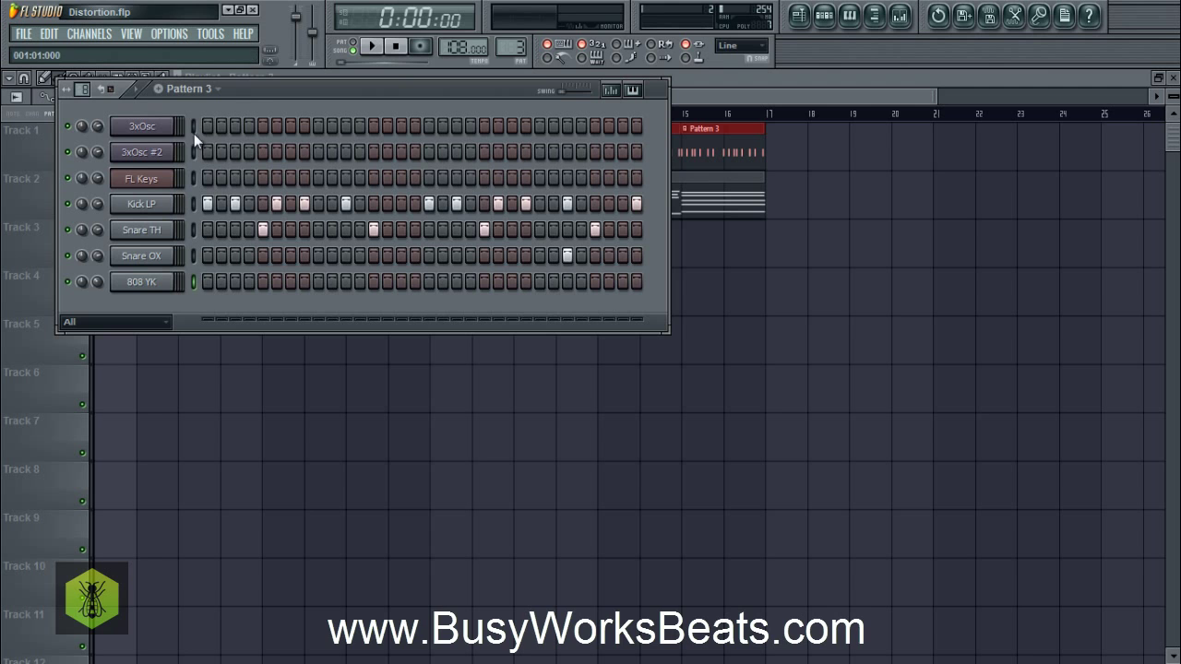
Step: Rename the 3xOsc channel to bass and the 3xOsc #2 channel to lead
{"action": "left_click", "coordinate": [174, 126]}
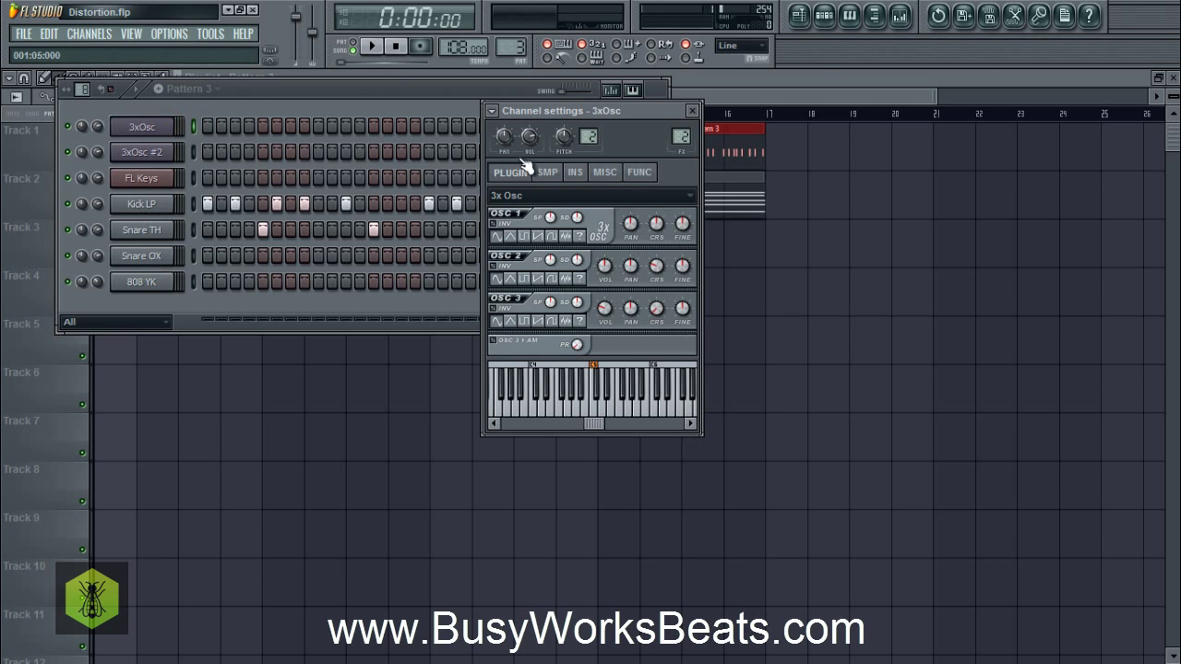
{"action": "left_click", "coordinate": [900, 15]}
{"action": "left_click", "coordinate": [900, 14]}
{"action": "right_click", "coordinate": [141, 132]}
{"action": "left_click", "coordinate": [205, 146]}
{"action": "type", "text": "bass"}
{"action": "key", "text": "Return"}
{"action": "right_click", "coordinate": [179, 155]}
{"action": "left_click", "coordinate": [186, 173]}
{"action": "type", "text": "lead"}
{"action": "key", "text": "Return"}
Step: Turn down the volume of oscillators 2 and 3 in the bass channel's 3x Osc
{"action": "left_click", "coordinate": [156, 128]}
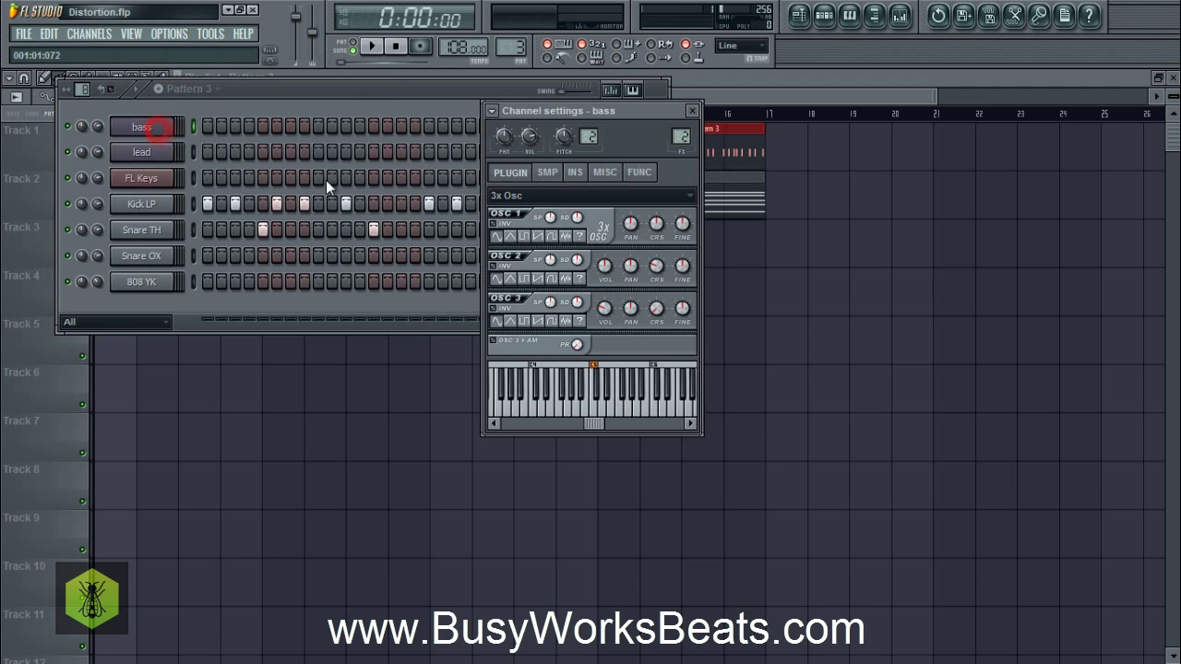
{"action": "left_click_drag", "start_coordinate": [658, 224], "coordinate": [682, 131]}
{"action": "left_click_drag", "start_coordinate": [617, 267], "coordinate": [619, 443]}
{"action": "left_click_drag", "start_coordinate": [605, 309], "coordinate": [601, 311]}
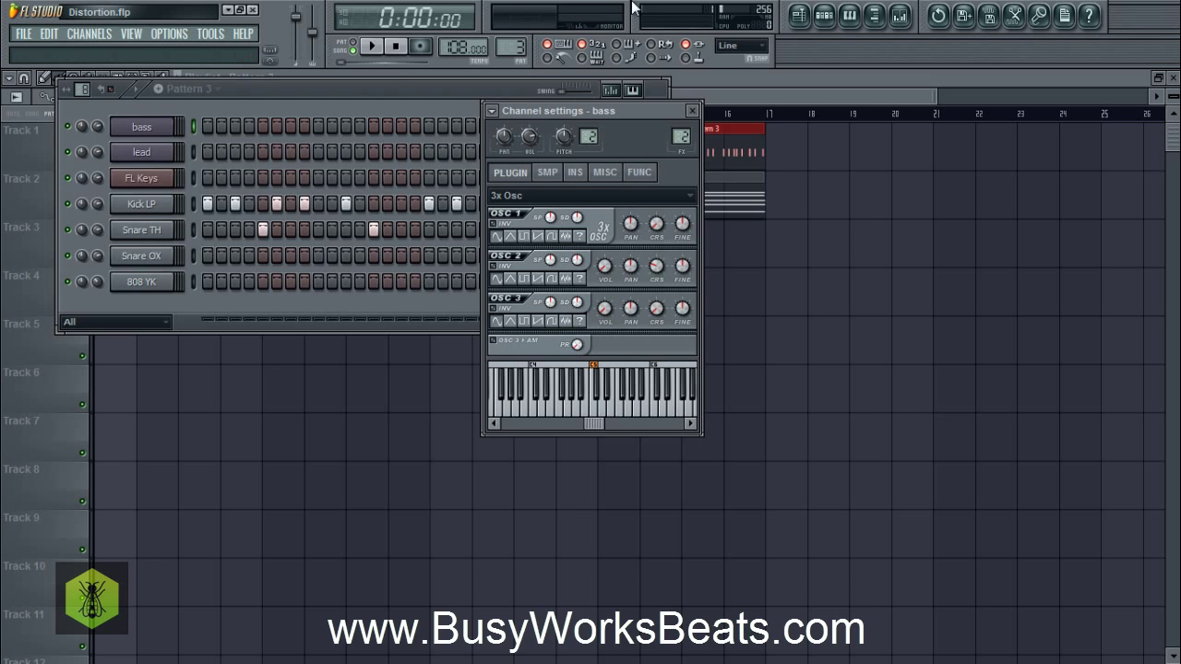
Step: Enable Mono and Porta in the bass channel's polyphony settings and close the channel settings
{"action": "left_click", "coordinate": [579, 174]}
{"action": "left_click", "coordinate": [605, 174]}
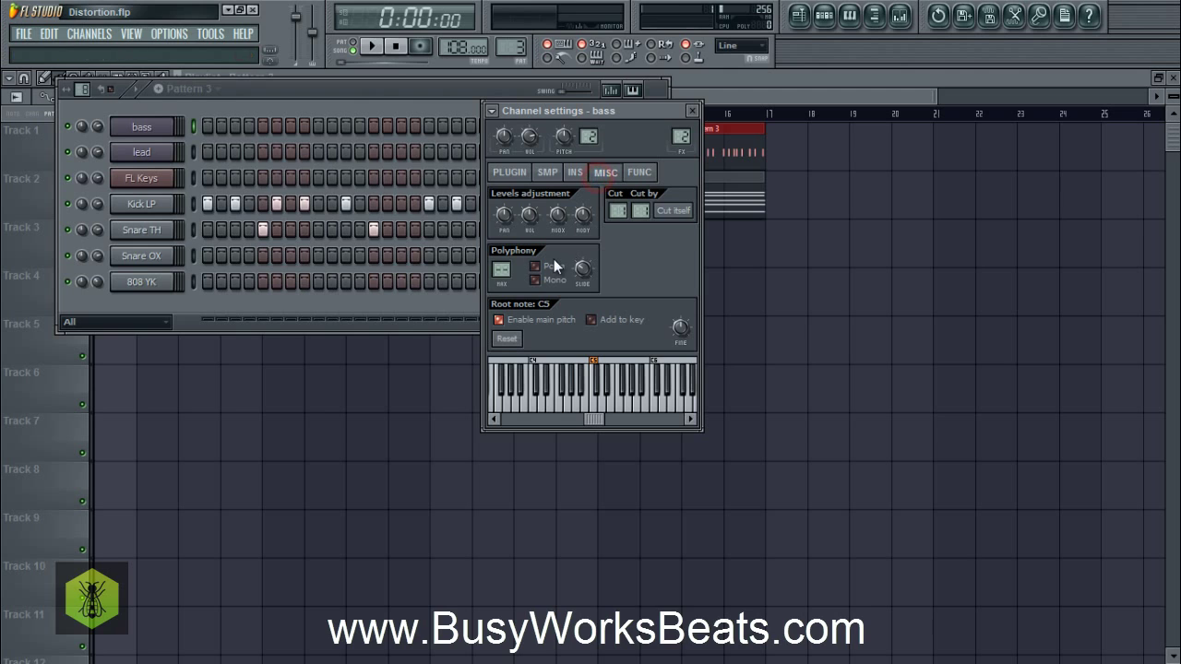
{"action": "left_click", "coordinate": [535, 279]}
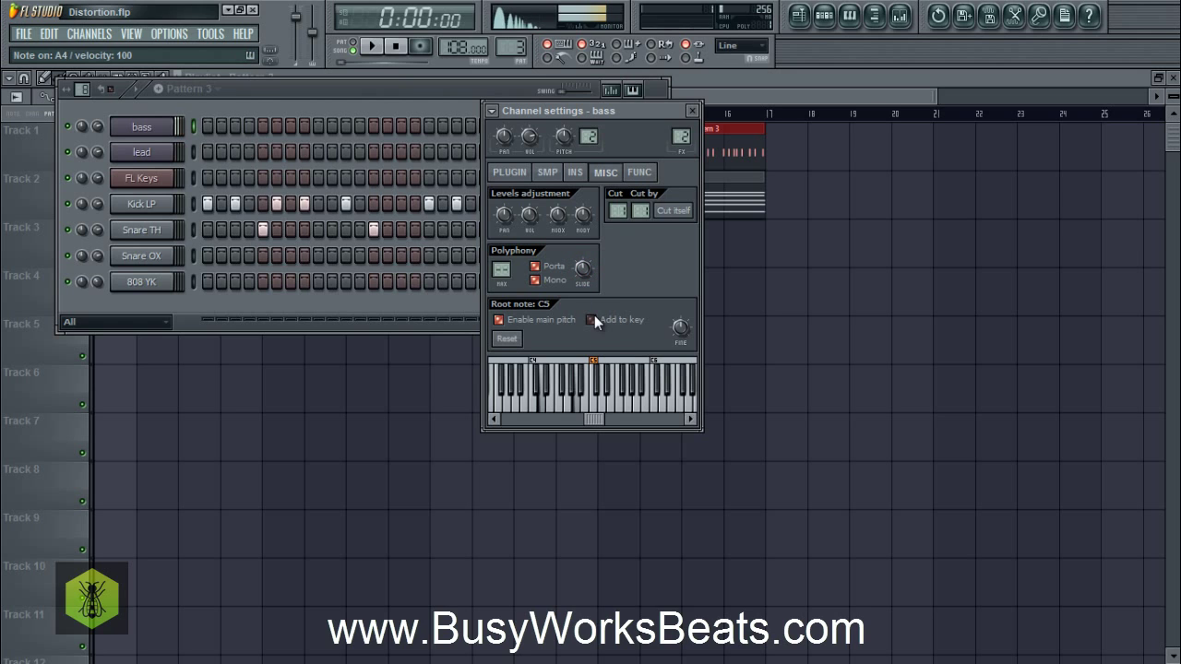
{"action": "left_click", "coordinate": [692, 109]}
Step: Switch to Pattern 4 and try out low notes on the bass channel
{"action": "left_click_drag", "start_coordinate": [495, 55], "coordinate": [495, 38]}
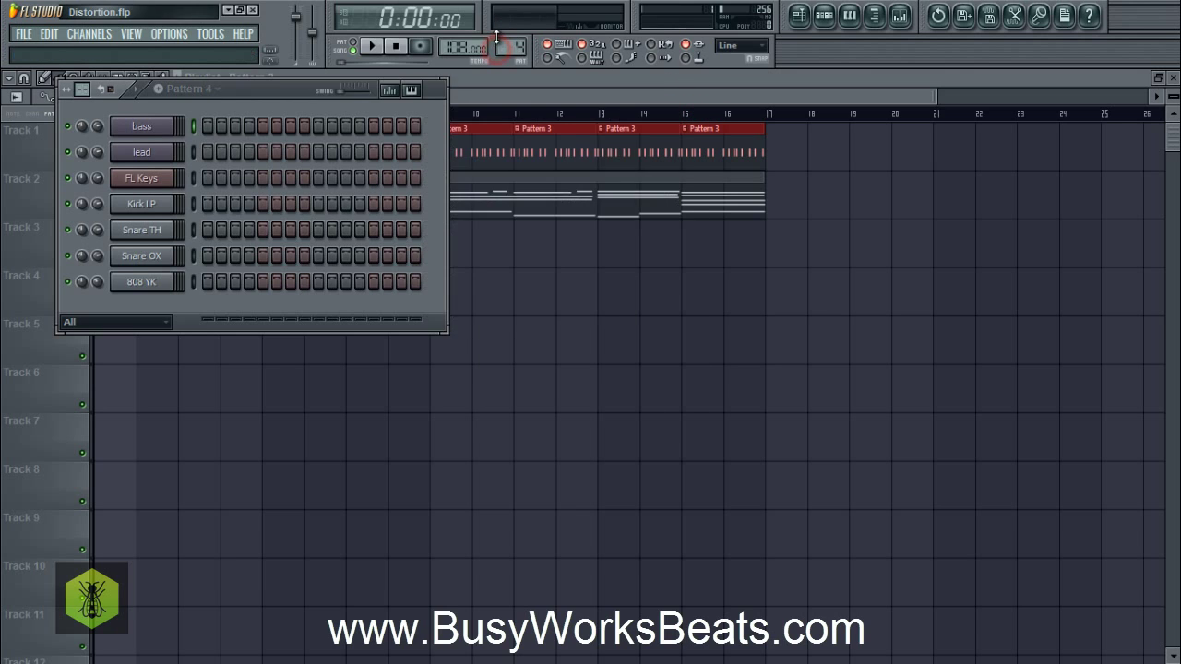
{"action": "scroll", "coordinate": [499, 45], "scroll_direction": "down", "scroll_amount": 1}
{"action": "scroll", "coordinate": [498, 48], "scroll_direction": "up", "scroll_amount": 1}
{"action": "key", "text": "c"}
{"action": "key", "text": "b"}
{"action": "key", "text": "n"}
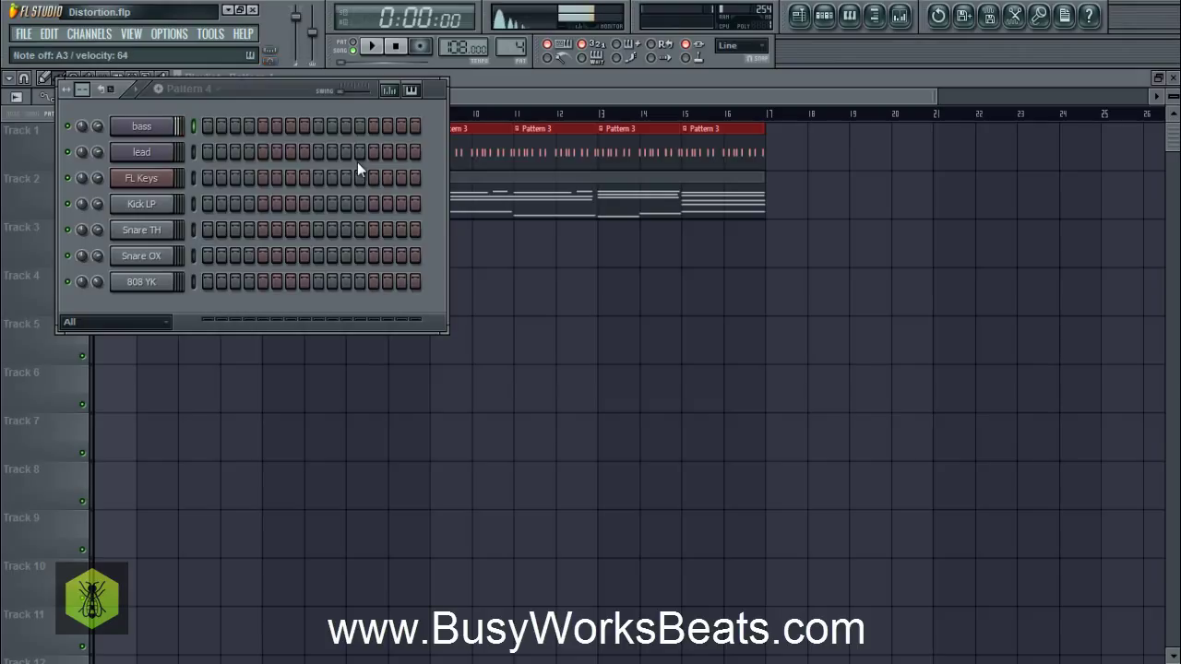
{"action": "key", "text": "v"}
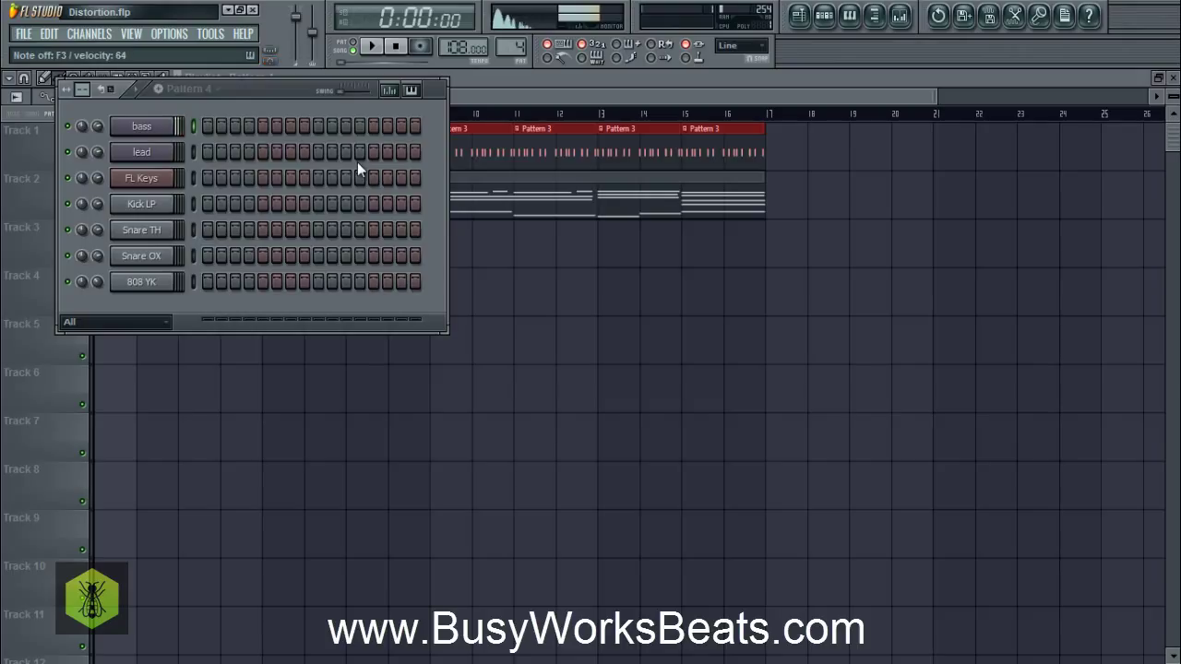
{"action": "key", "text": "e"}
Step: Try recording a bass take into Pattern 4 over the song, stop playback and cut the recorded notes
{"action": "left_click", "coordinate": [420, 45]}
{"action": "left_click", "coordinate": [551, 446]}
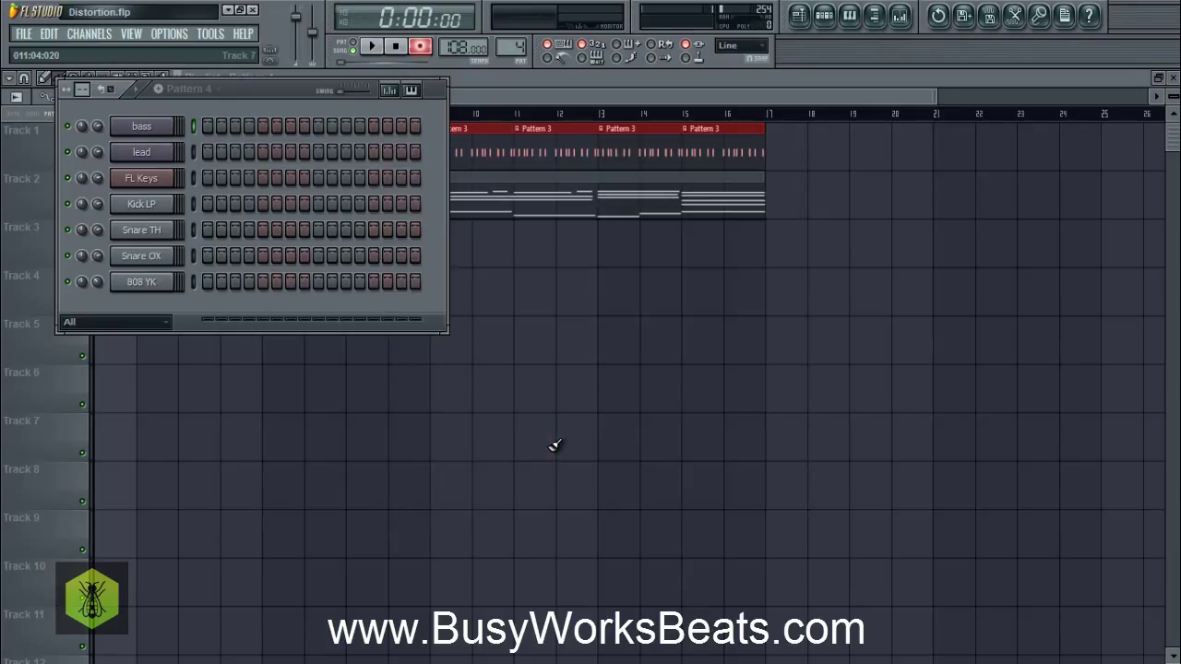
{"action": "key", "text": "space"}
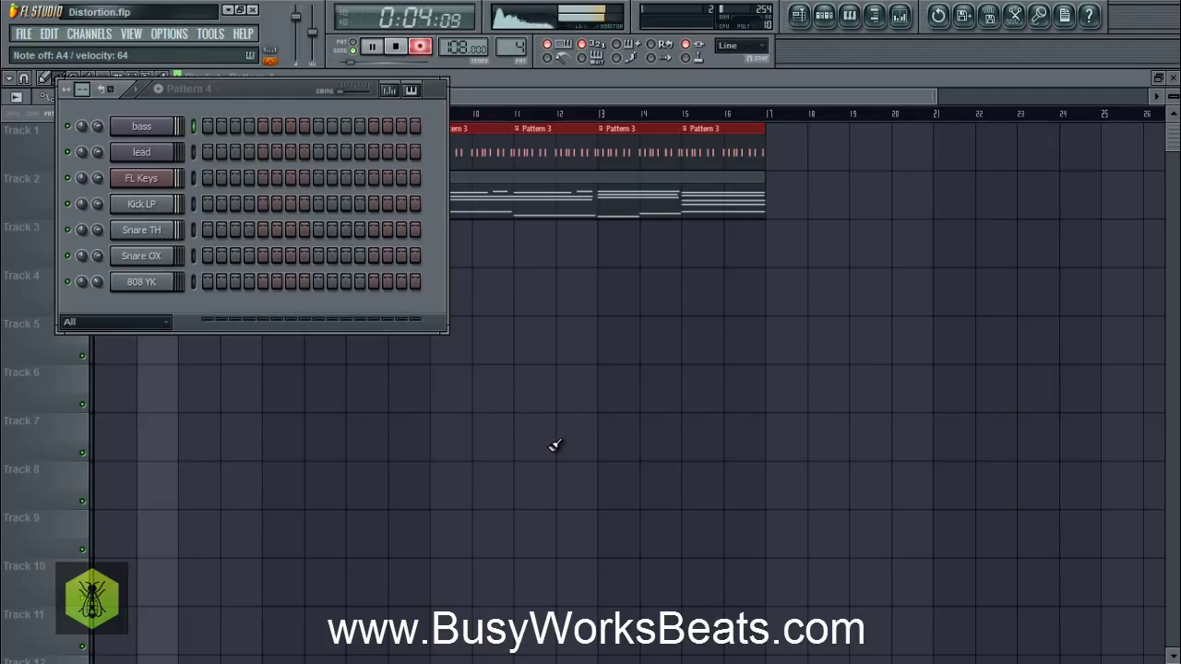
{"action": "key", "text": "space"}
{"action": "key", "text": "ctrl+x"}
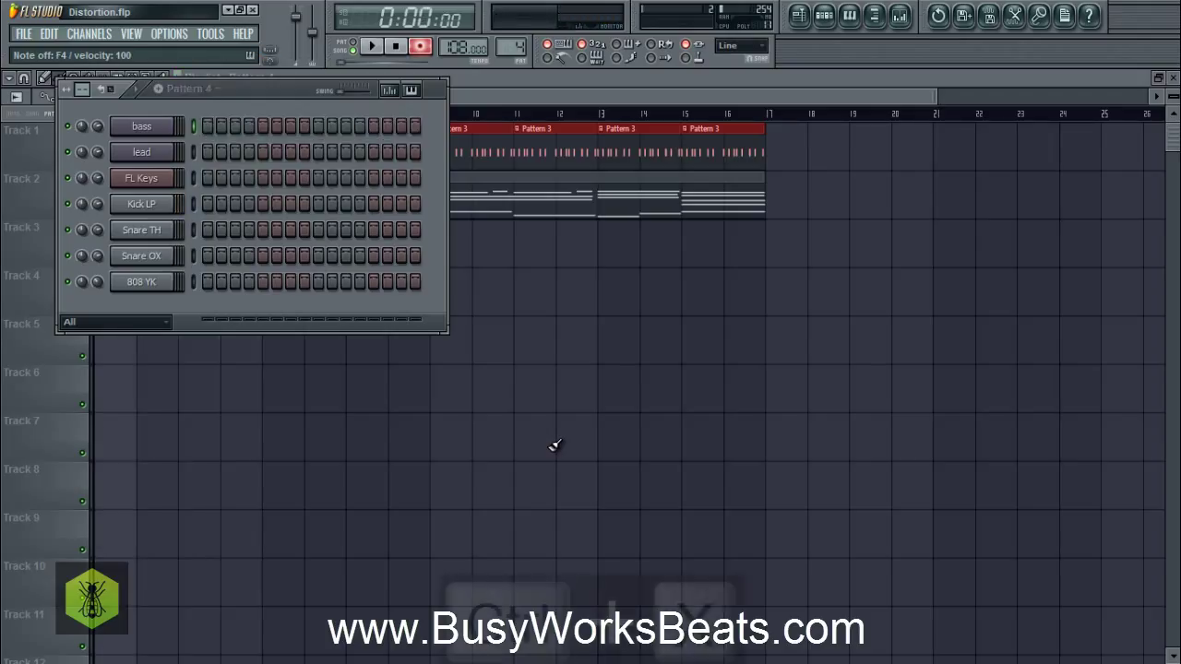
{"action": "left_click", "coordinate": [553, 304]}
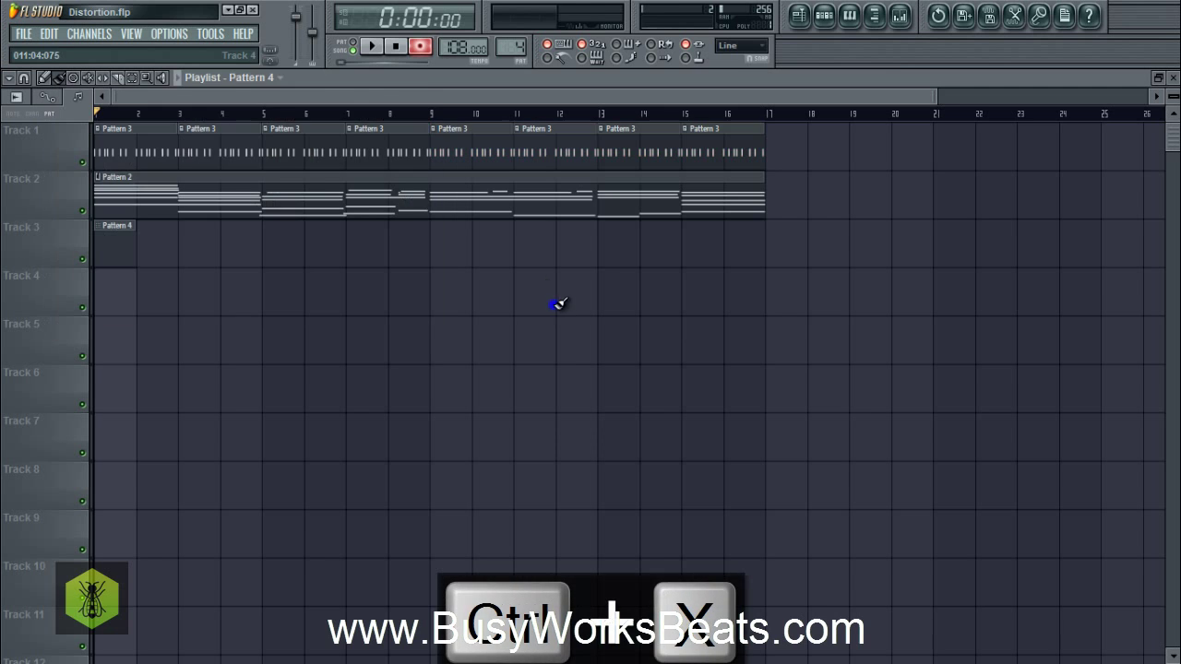
Step: Copy the Distortion Aux mixer track's state with its effects onto Insert 9
{"action": "left_click", "coordinate": [898, 15]}
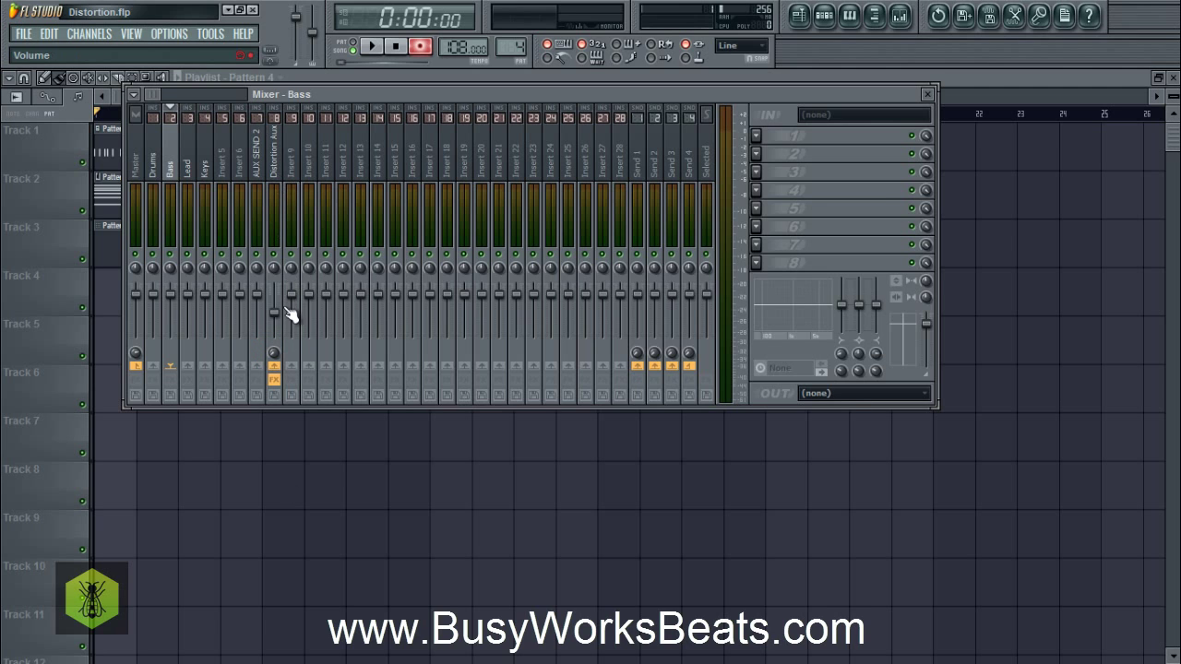
{"action": "left_click", "coordinate": [277, 173]}
{"action": "right_click", "coordinate": [277, 174]}
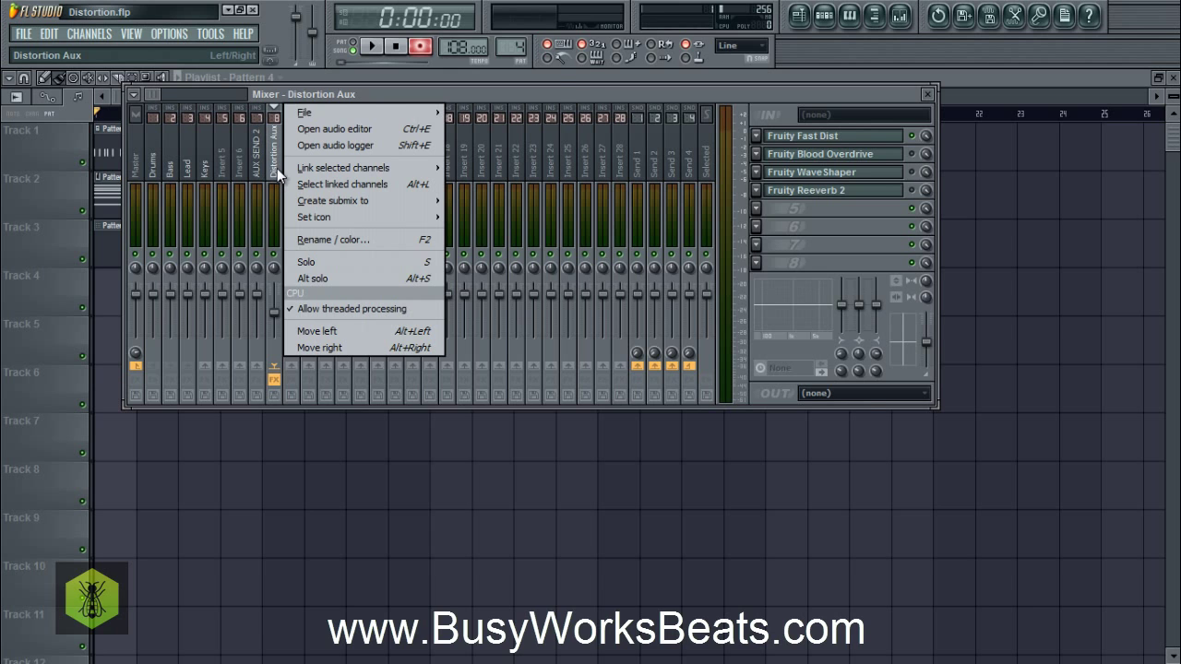
{"action": "mouse_move", "coordinate": [336, 112]}
{"action": "left_click", "coordinate": [519, 130]}
{"action": "left_click_drag", "start_coordinate": [518, 130], "coordinate": [292, 168]}
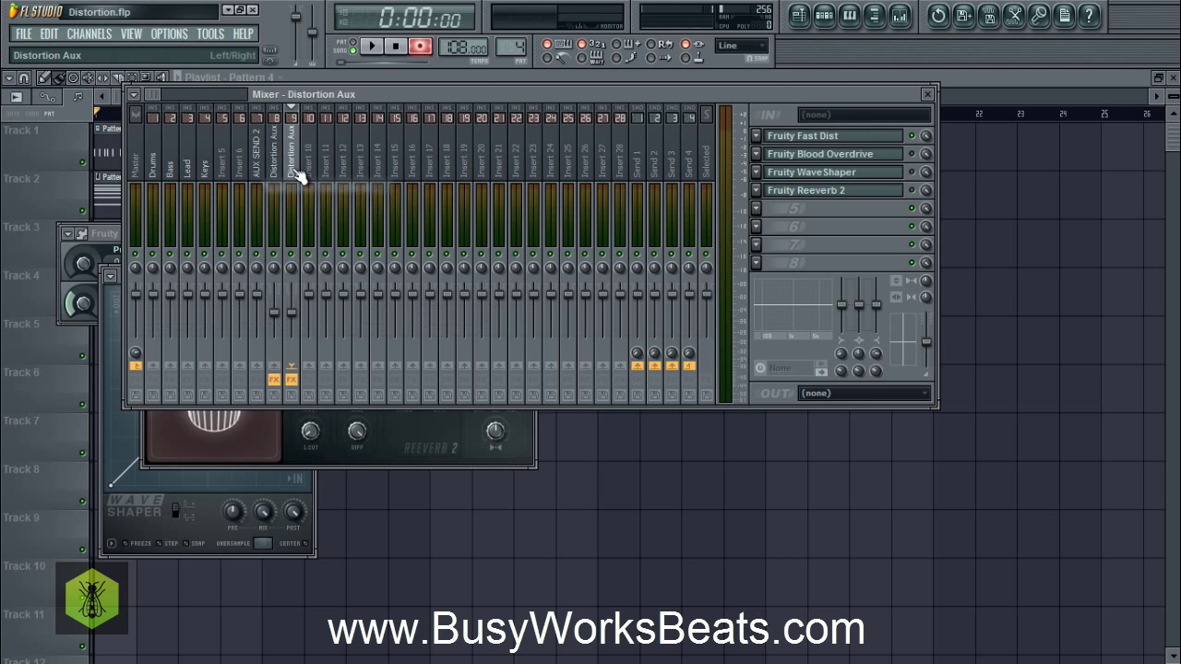
Step: Enable sends from the Drums and Bass mixer tracks to the second Distortion Aux and adjust the Bass send level
{"action": "left_click", "coordinate": [205, 166]}
{"action": "left_click", "coordinate": [170, 165]}
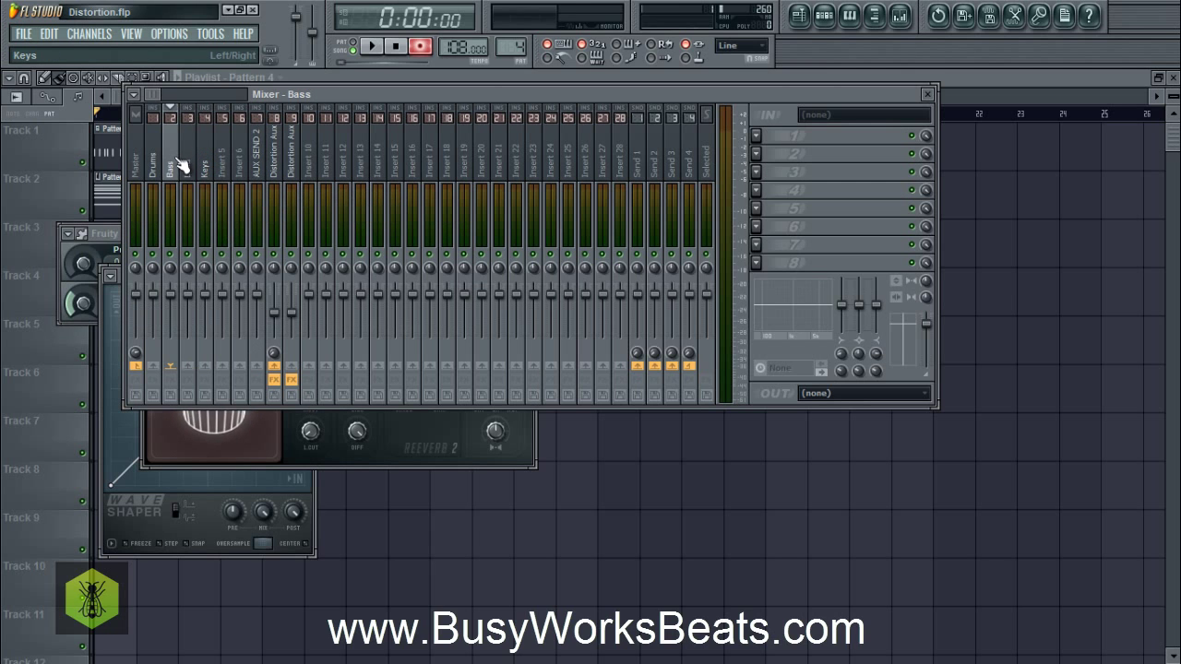
{"action": "left_click", "coordinate": [155, 162]}
{"action": "left_click", "coordinate": [291, 367]}
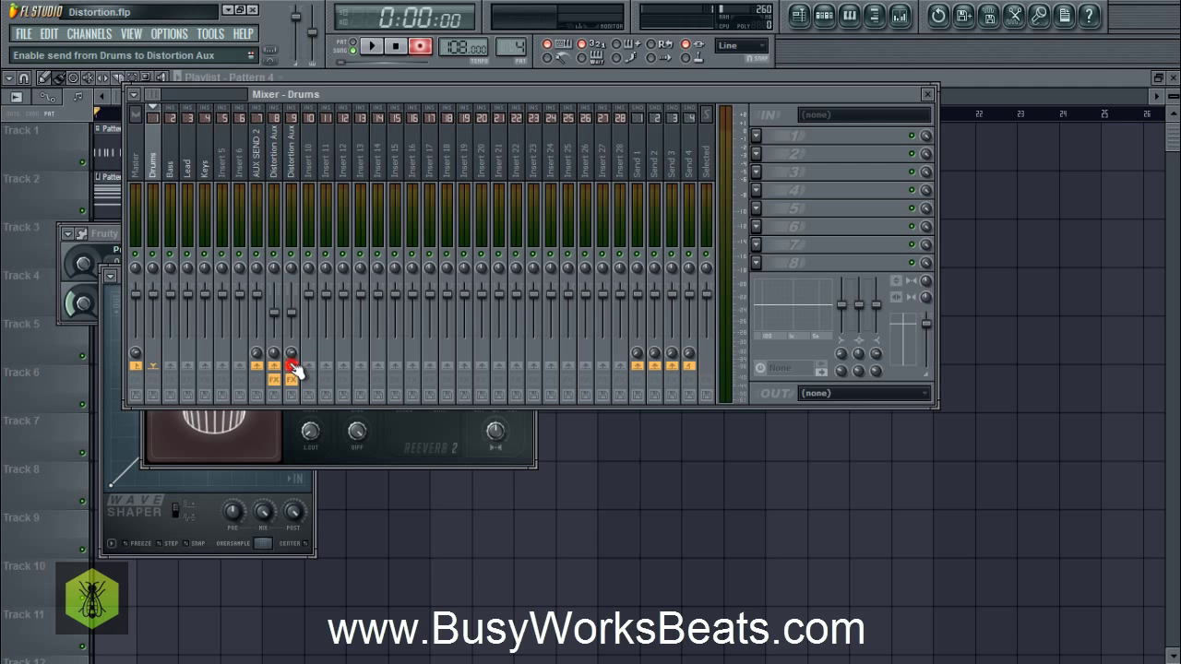
{"action": "left_click", "coordinate": [174, 175]}
{"action": "left_click", "coordinate": [292, 374]}
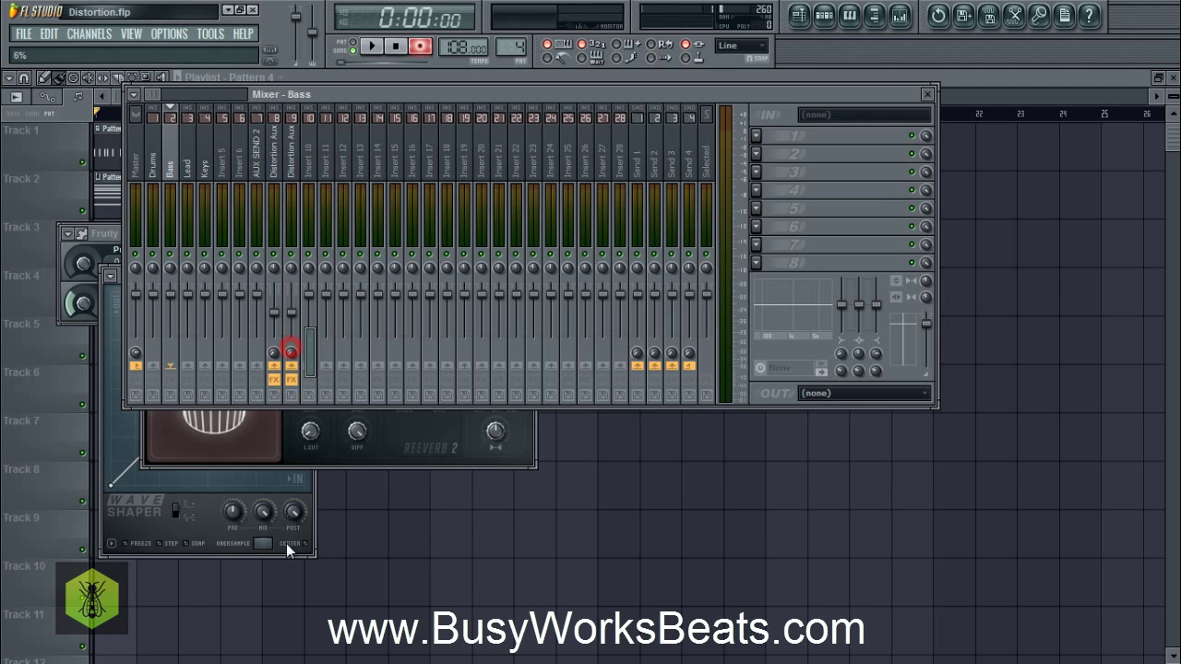
Step: Remove the Drums send to the second Distortion Aux and set that aux track's volume to about 64%
{"action": "left_click", "coordinate": [175, 148]}
{"action": "left_click", "coordinate": [158, 169]}
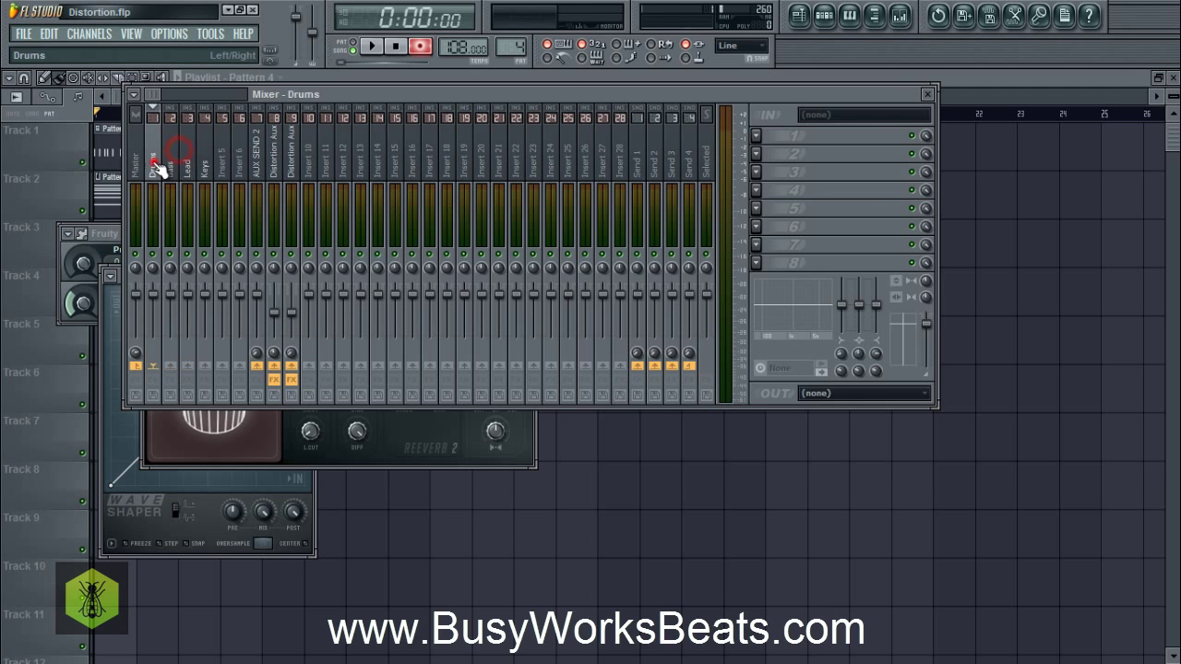
{"action": "left_click", "coordinate": [291, 366]}
{"action": "left_click", "coordinate": [179, 146]}
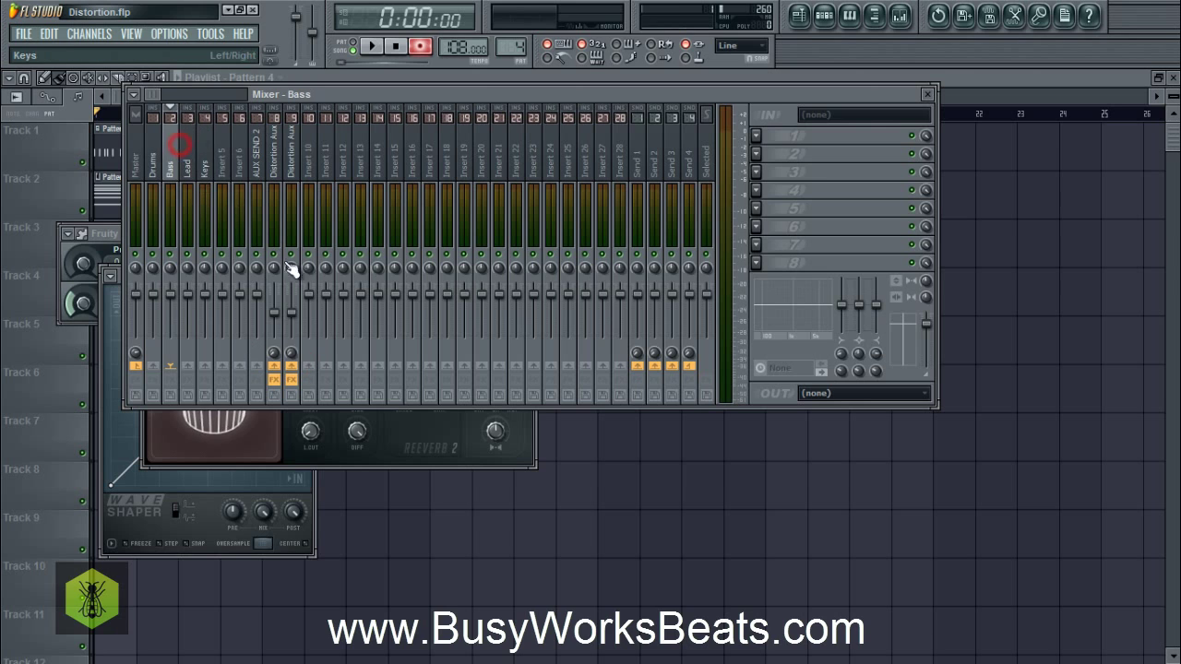
{"action": "left_click", "coordinate": [298, 323]}
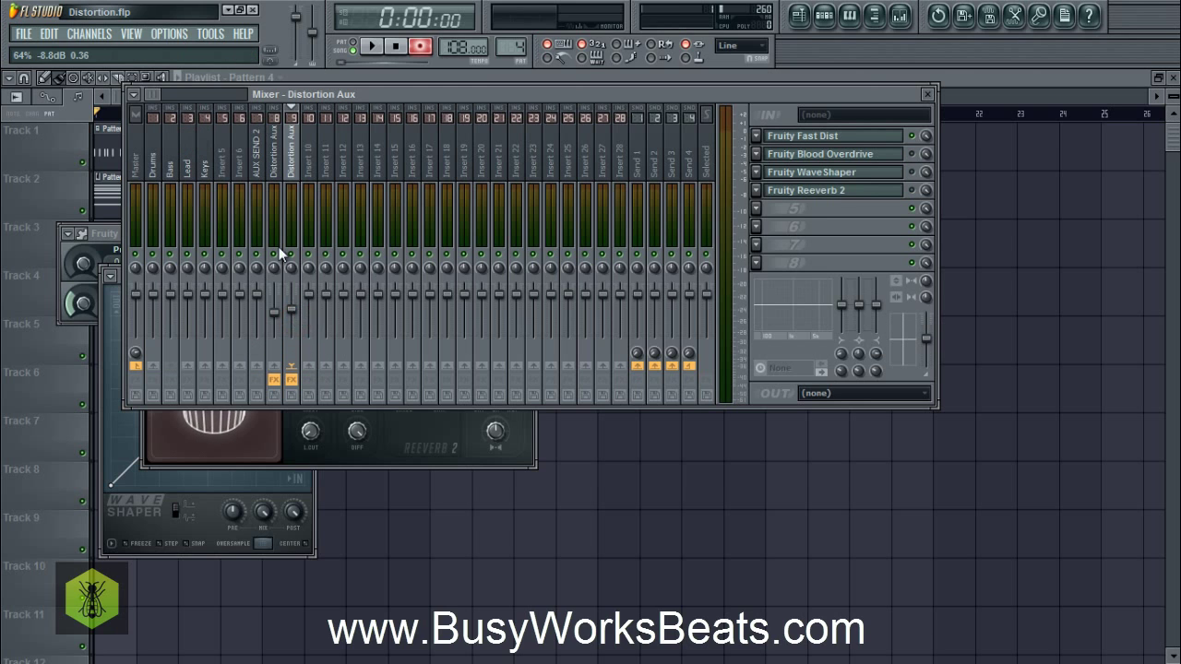
Step: On the second Distortion Aux, disable Fruity Fast Dist, enable Fruity Blood Overdrive and check the Fruity WaveShaper curve
{"action": "left_click", "coordinate": [909, 135]}
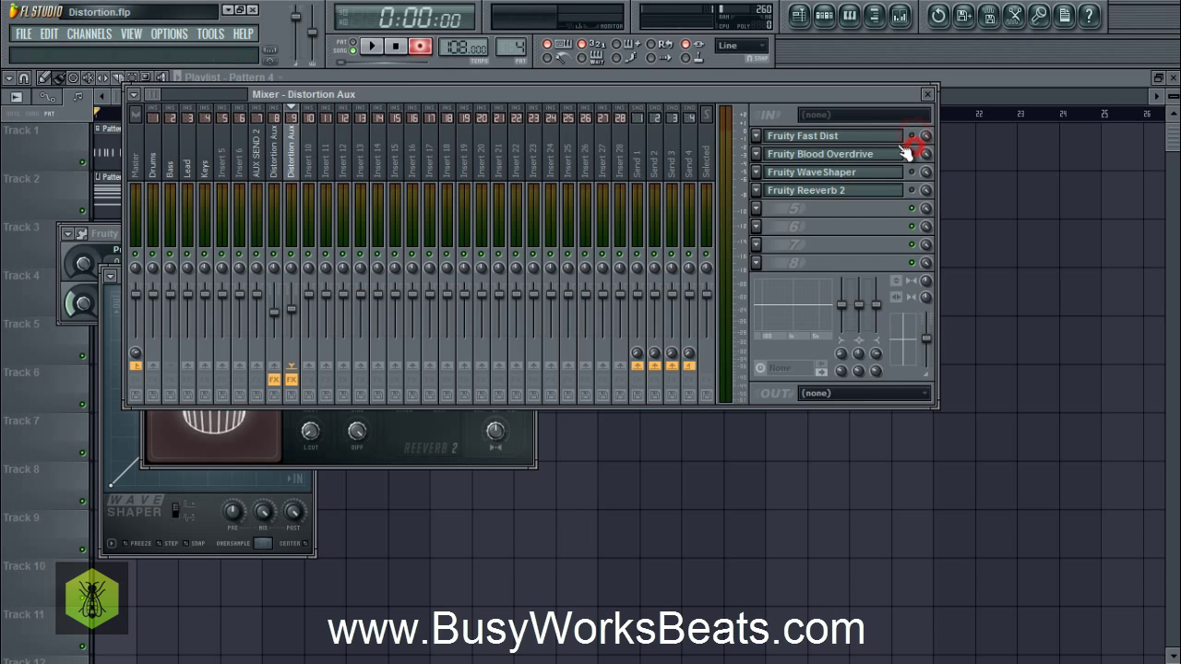
{"action": "left_click", "coordinate": [872, 154]}
{"action": "left_click", "coordinate": [847, 173]}
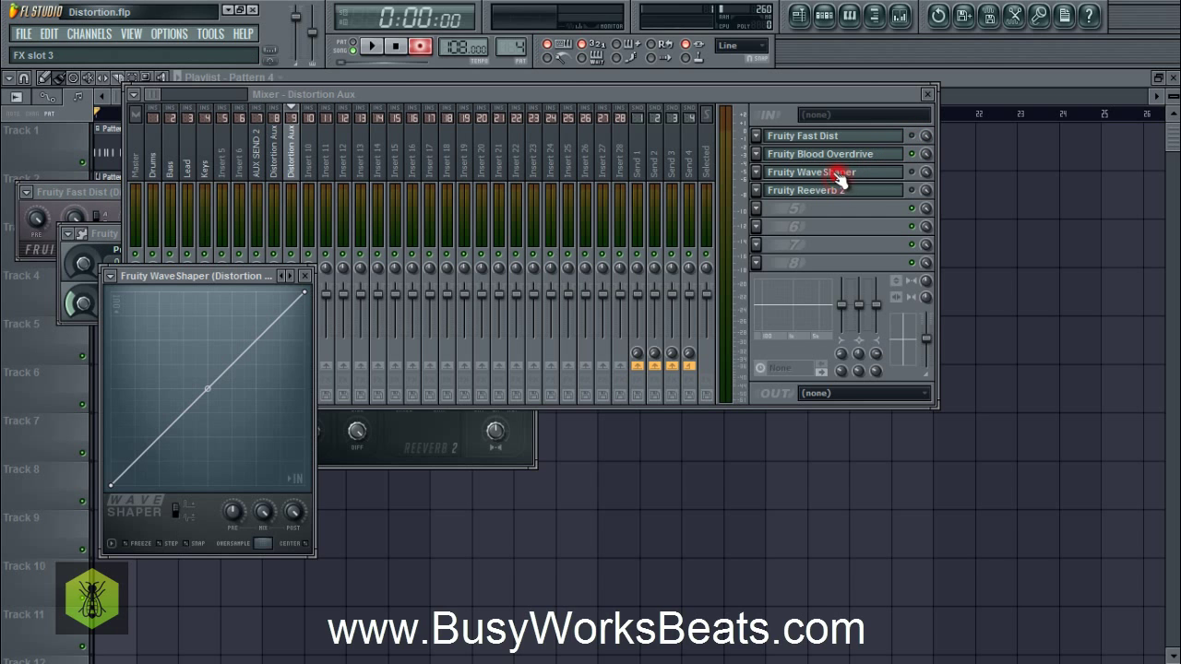
{"action": "left_click", "coordinate": [305, 276]}
Step: Enable Fruity Reeverb 2 on the first Distortion Aux and try a wet level of about 52% during playback
{"action": "left_click", "coordinate": [276, 161]}
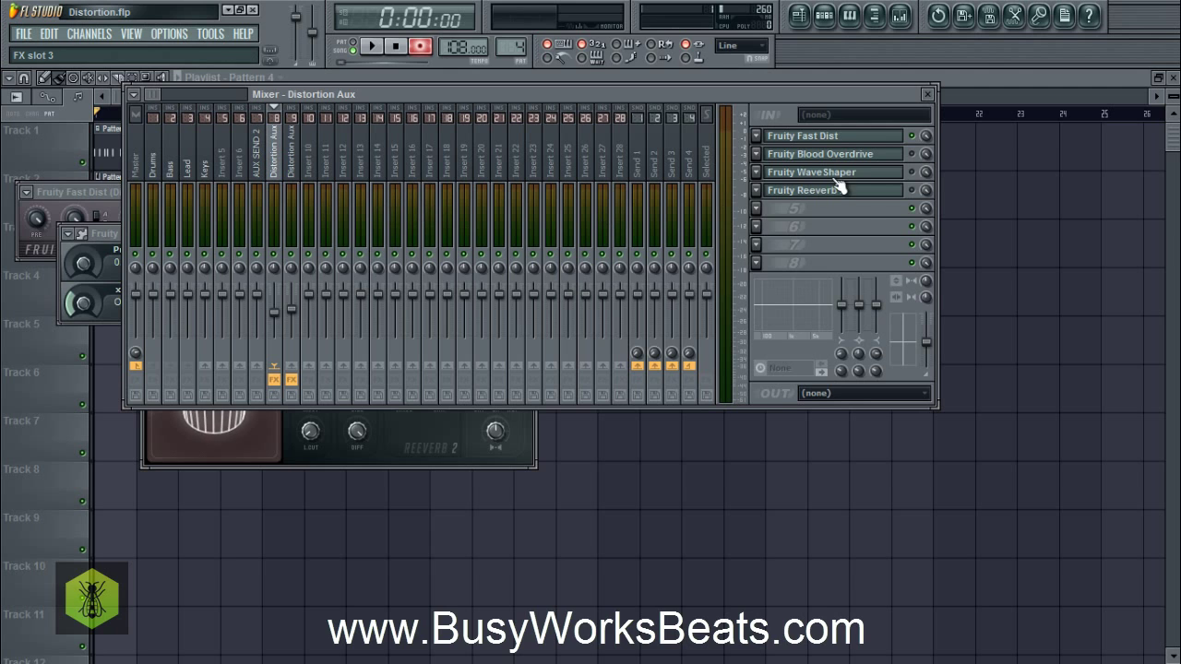
{"action": "left_click", "coordinate": [886, 197]}
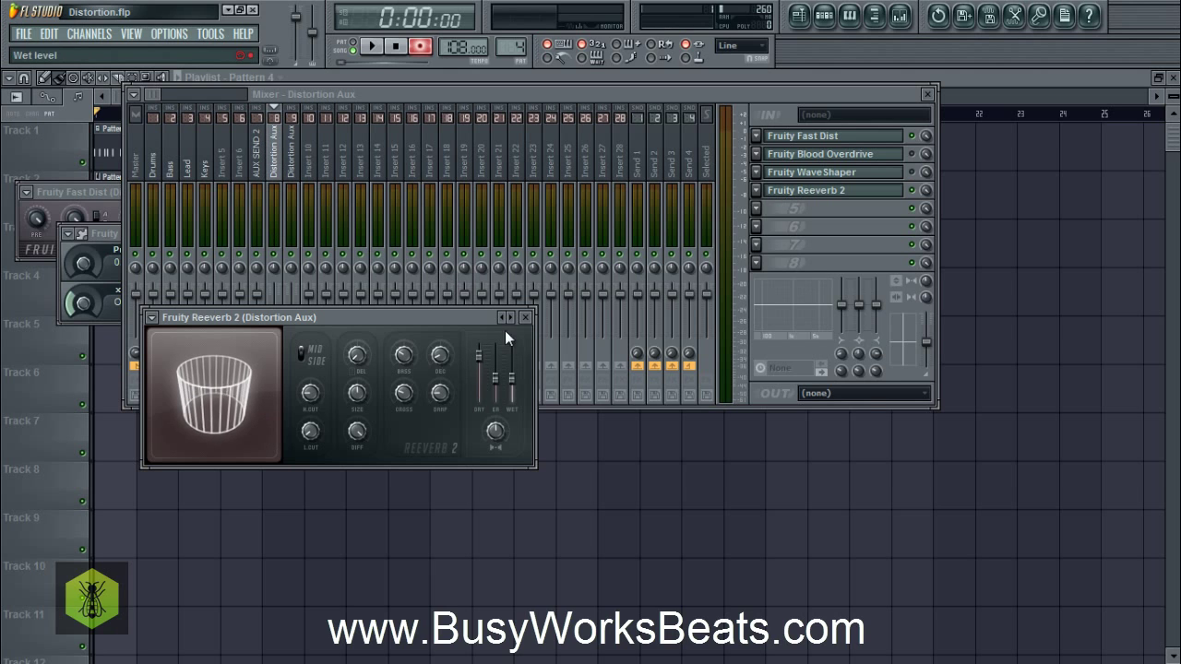
{"action": "left_click_drag", "start_coordinate": [357, 406], "coordinate": [364, 464]}
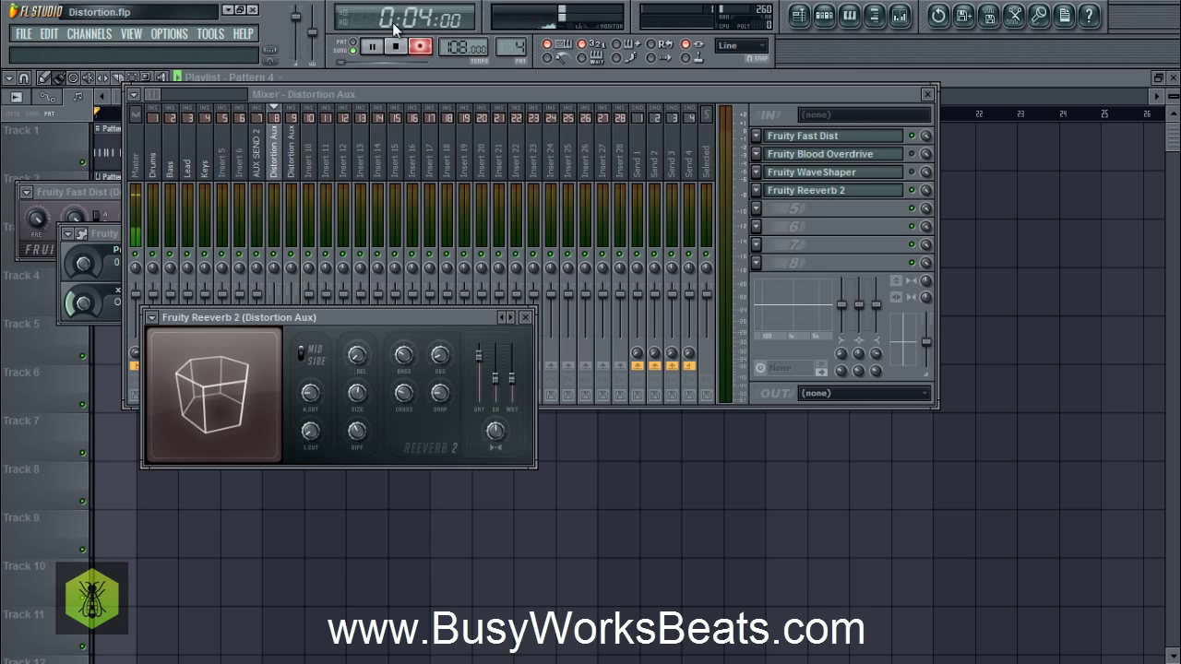
{"action": "left_click", "coordinate": [372, 46]}
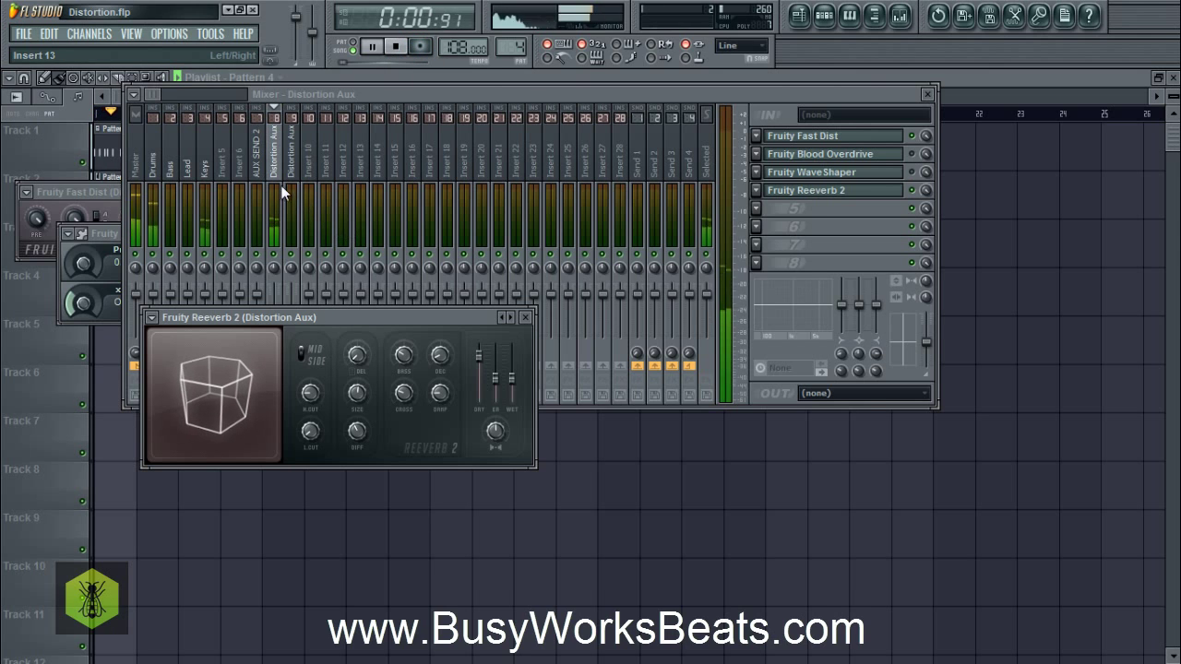
{"action": "left_click", "coordinate": [513, 378]}
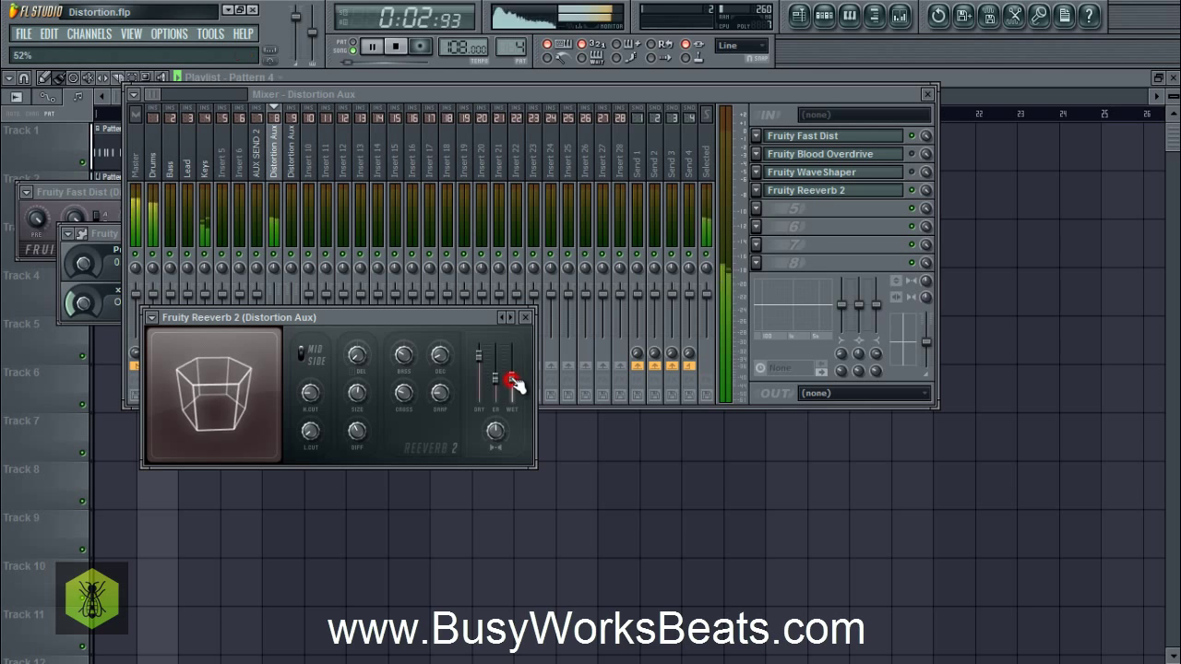
{"action": "key", "text": "space"}
Step: Set Fruity Reeverb 2's decay to 0.6 sec and its wet level to about 41%
{"action": "left_click", "coordinate": [437, 352]}
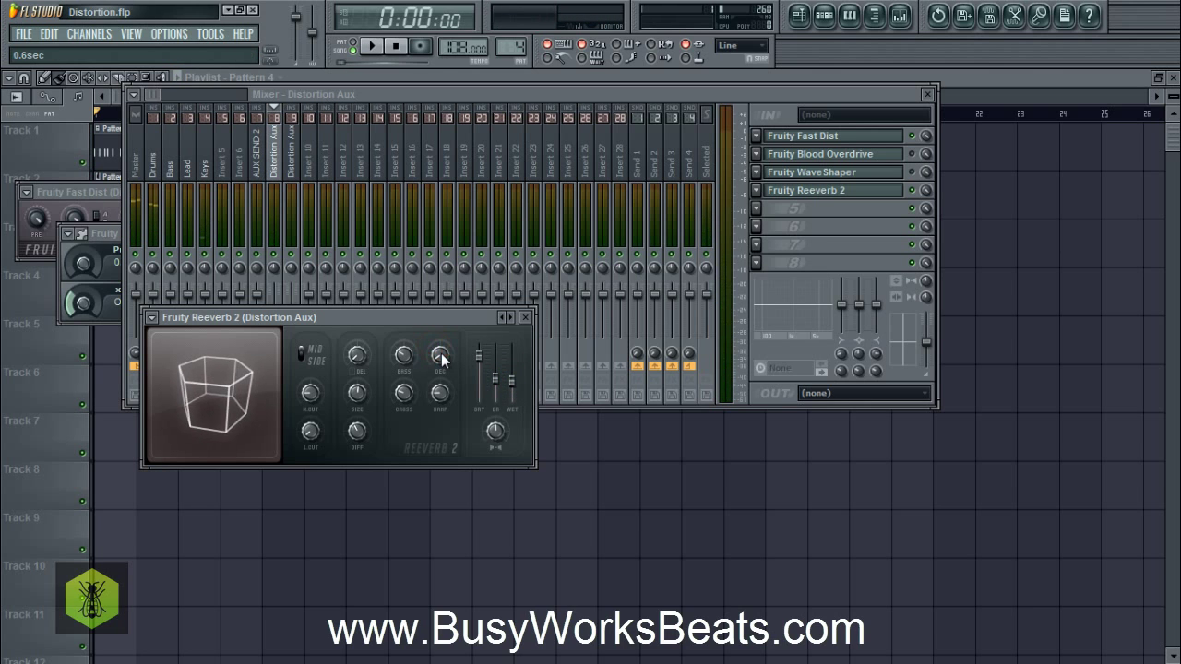
{"action": "left_click", "coordinate": [361, 357]}
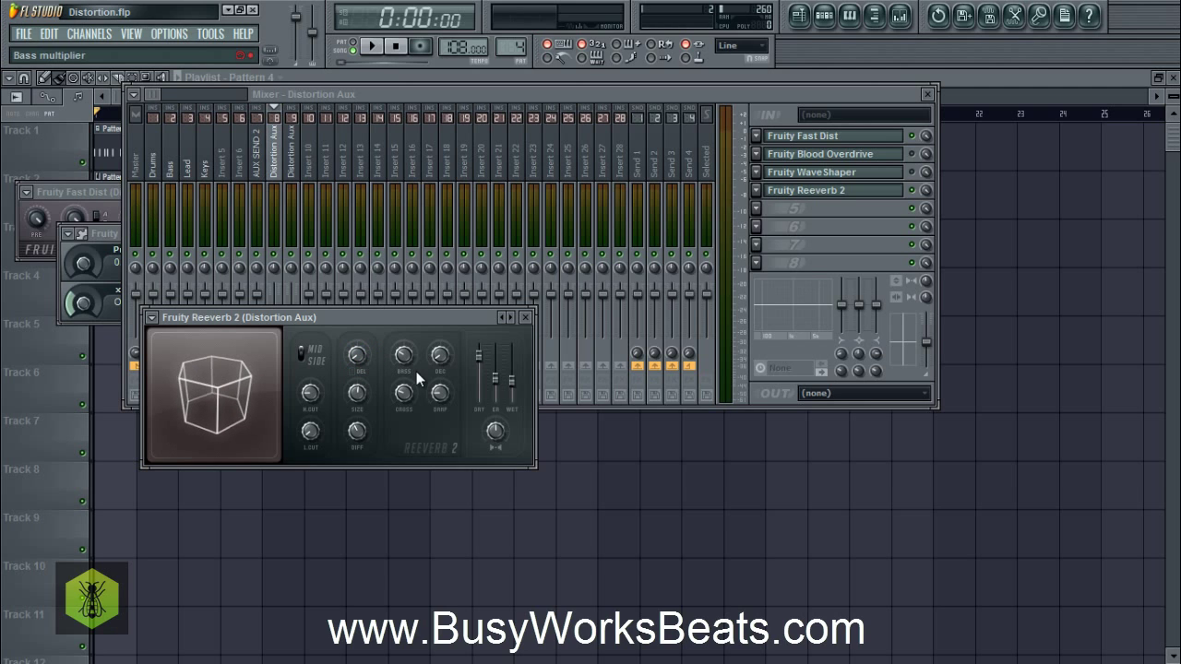
{"action": "left_click", "coordinate": [511, 380]}
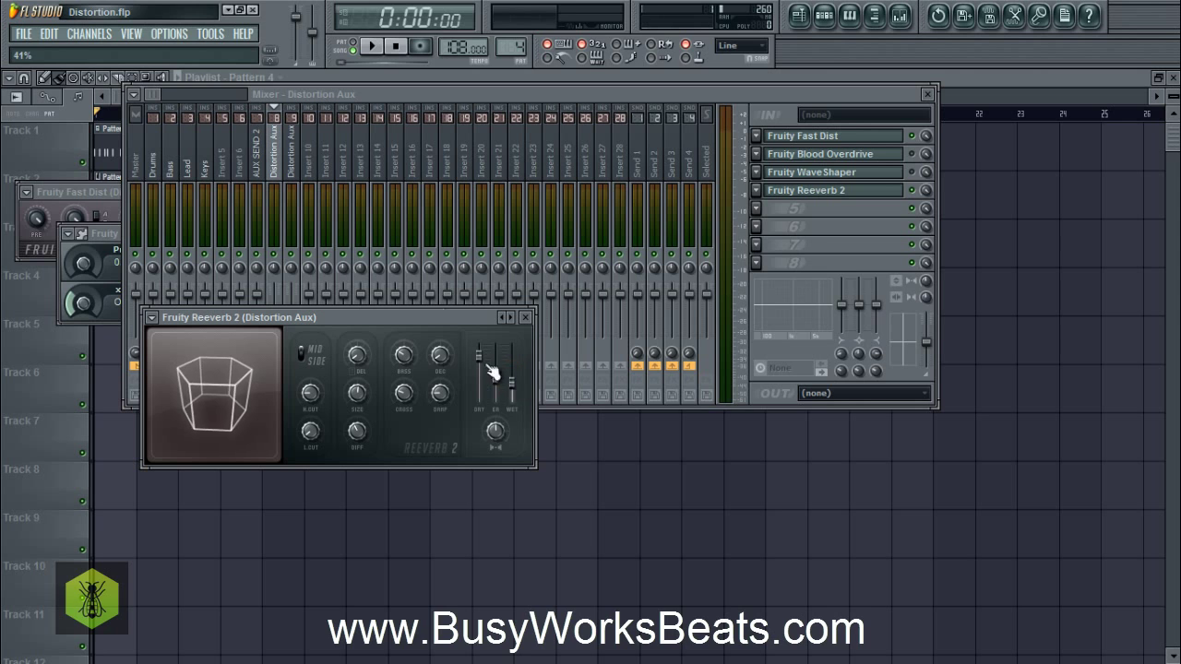
Step: Adjust Fruity Reeverb 2's cut filters during playback, set its wet level to 55% and close the effect
{"action": "left_click", "coordinate": [371, 45]}
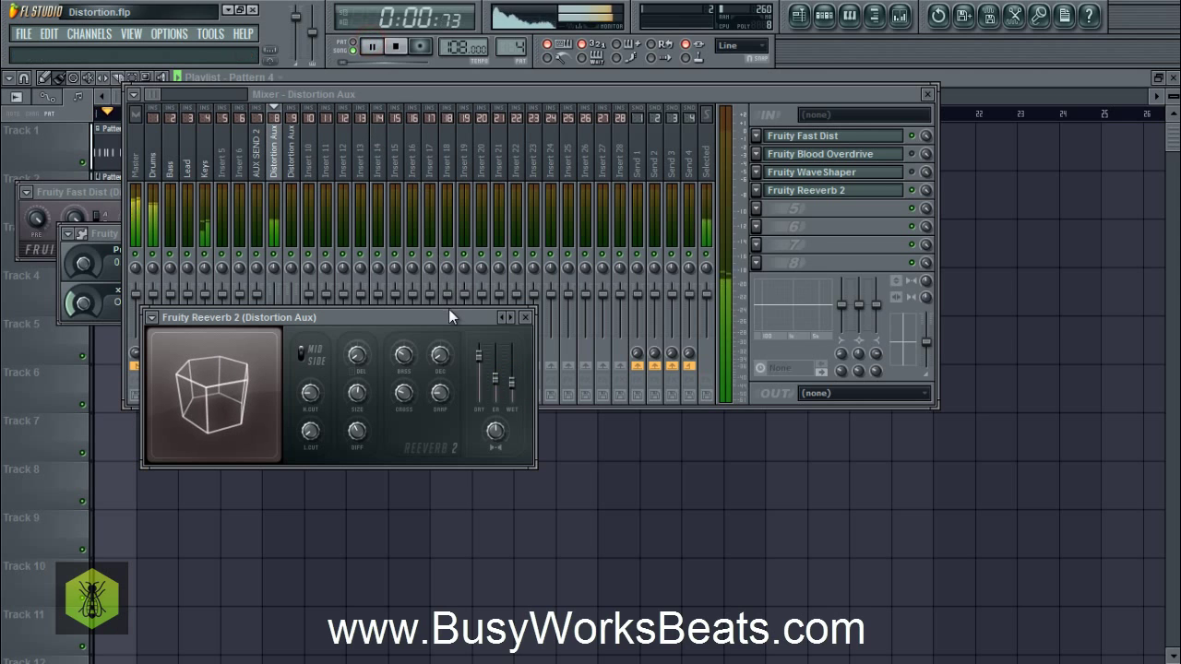
{"action": "left_click", "coordinate": [312, 430]}
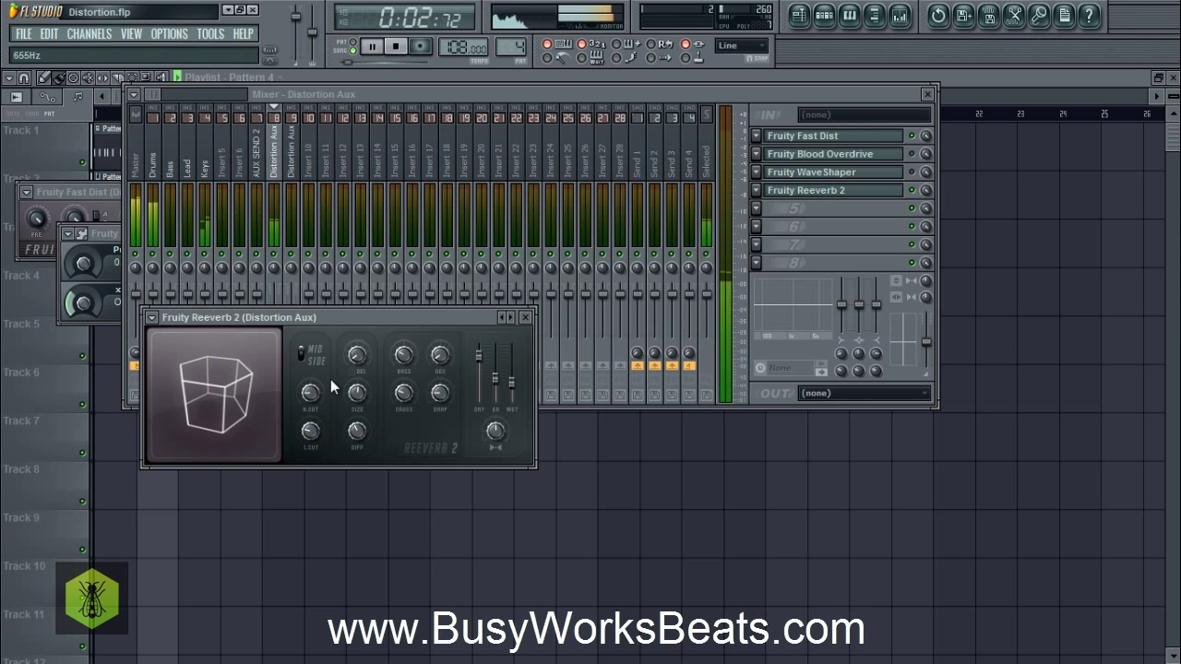
{"action": "left_click", "coordinate": [312, 430]}
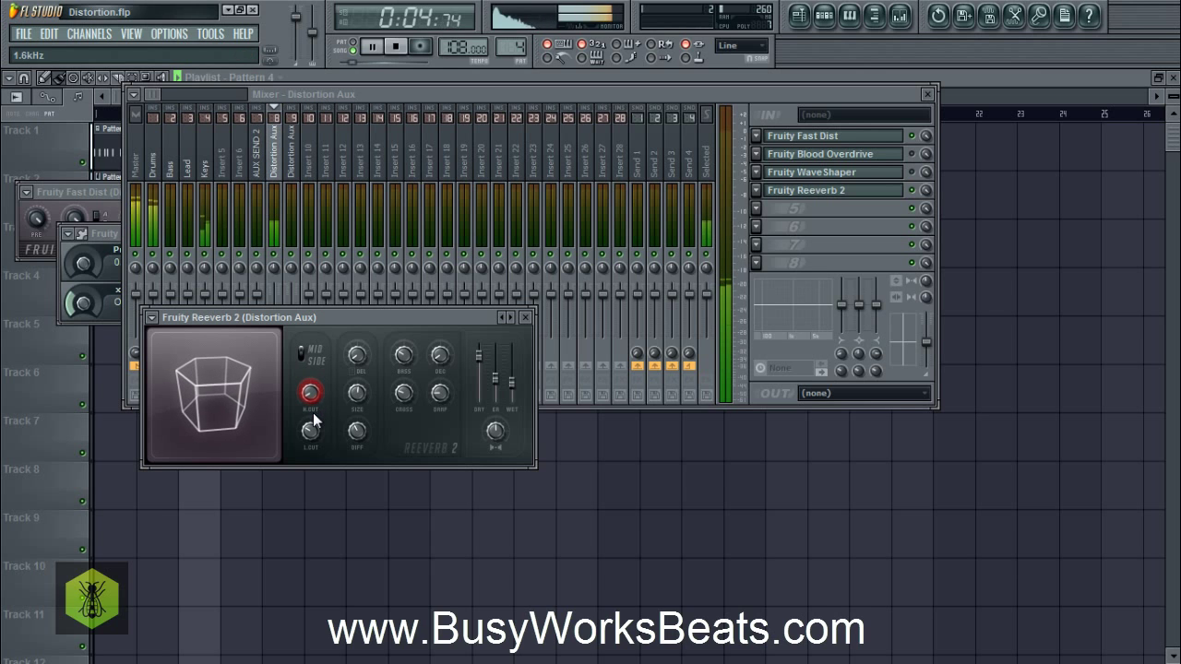
{"action": "left_click", "coordinate": [513, 381]}
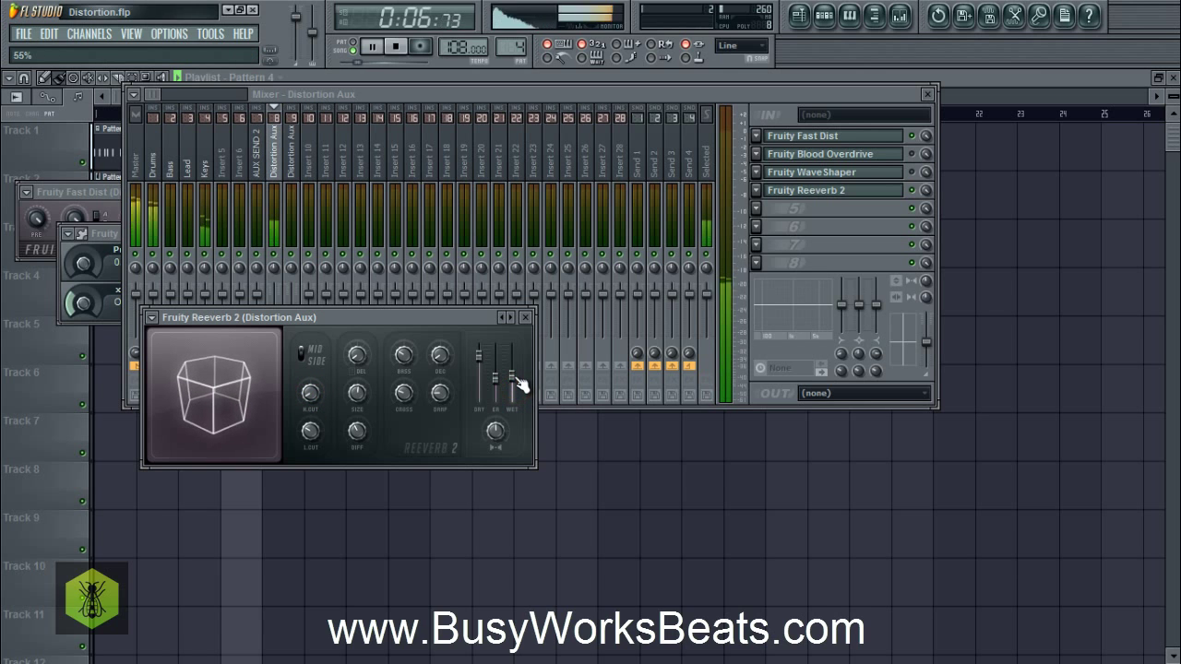
{"action": "left_click", "coordinate": [525, 321]}
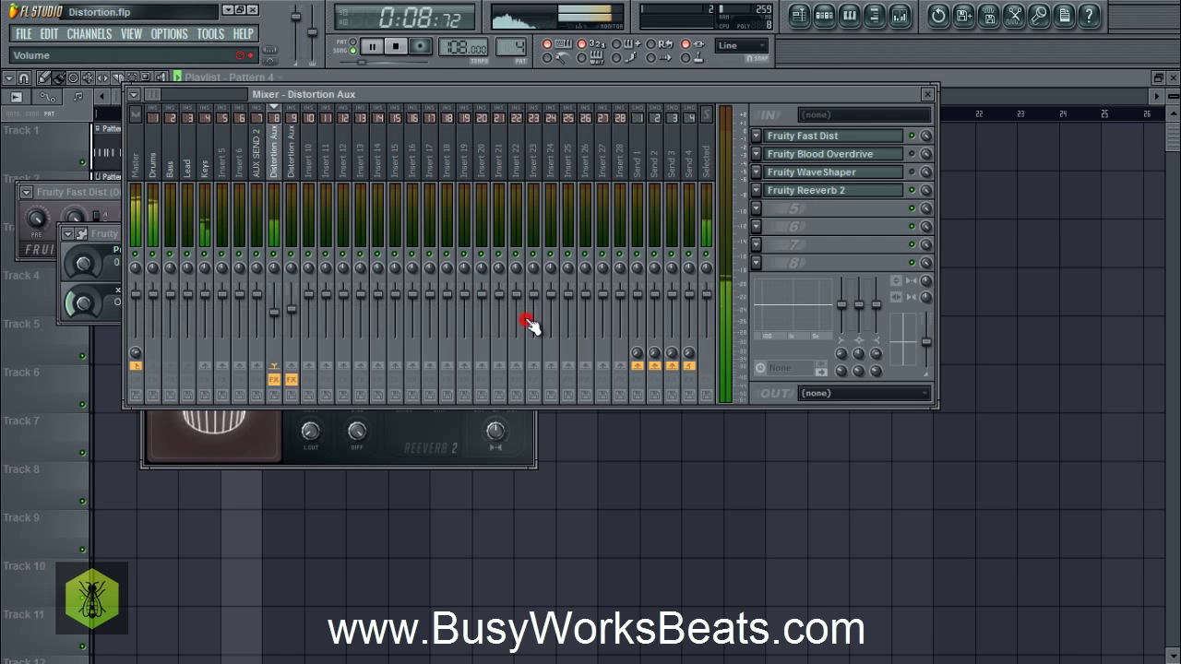
Step: Stop playback and set the Kick LP channel's volume to about 68%
{"action": "left_click", "coordinate": [161, 182]}
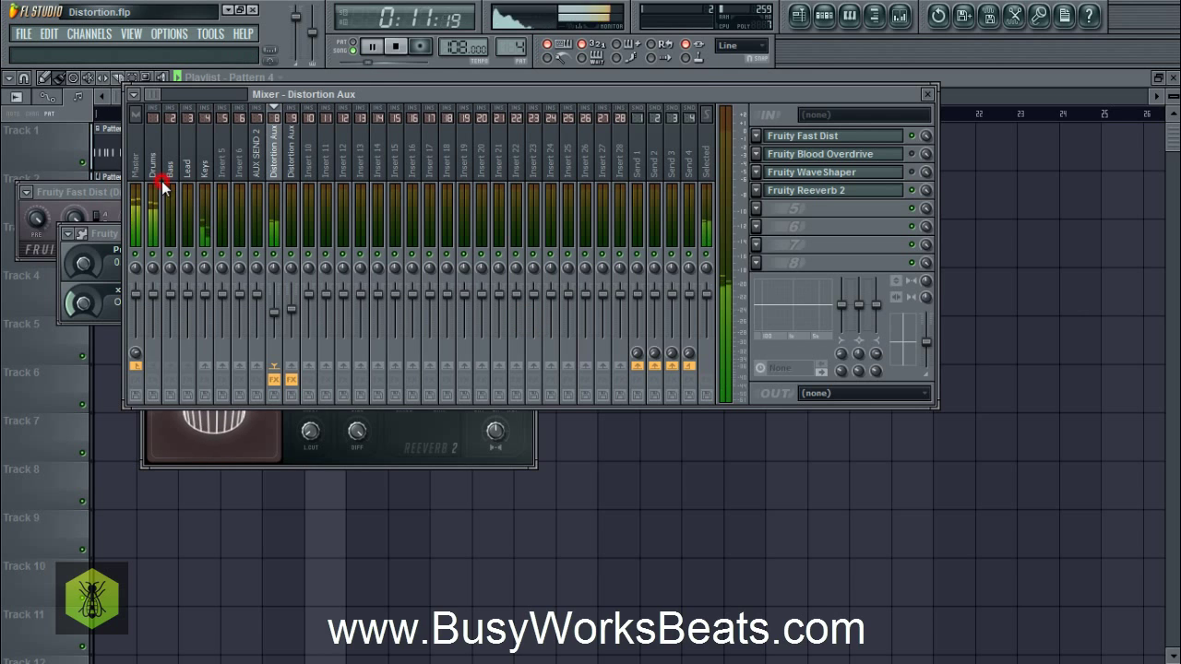
{"action": "left_click", "coordinate": [821, 16]}
{"action": "key", "text": "space"}
{"action": "left_click", "coordinate": [99, 203]}
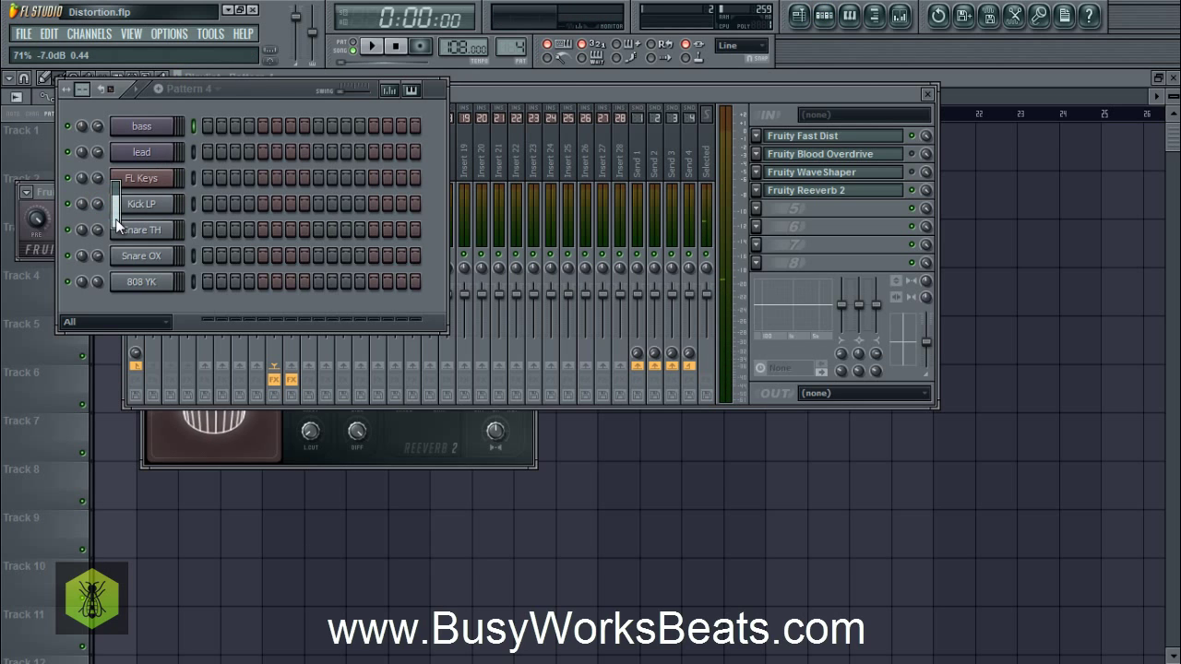
{"action": "left_click", "coordinate": [99, 204]}
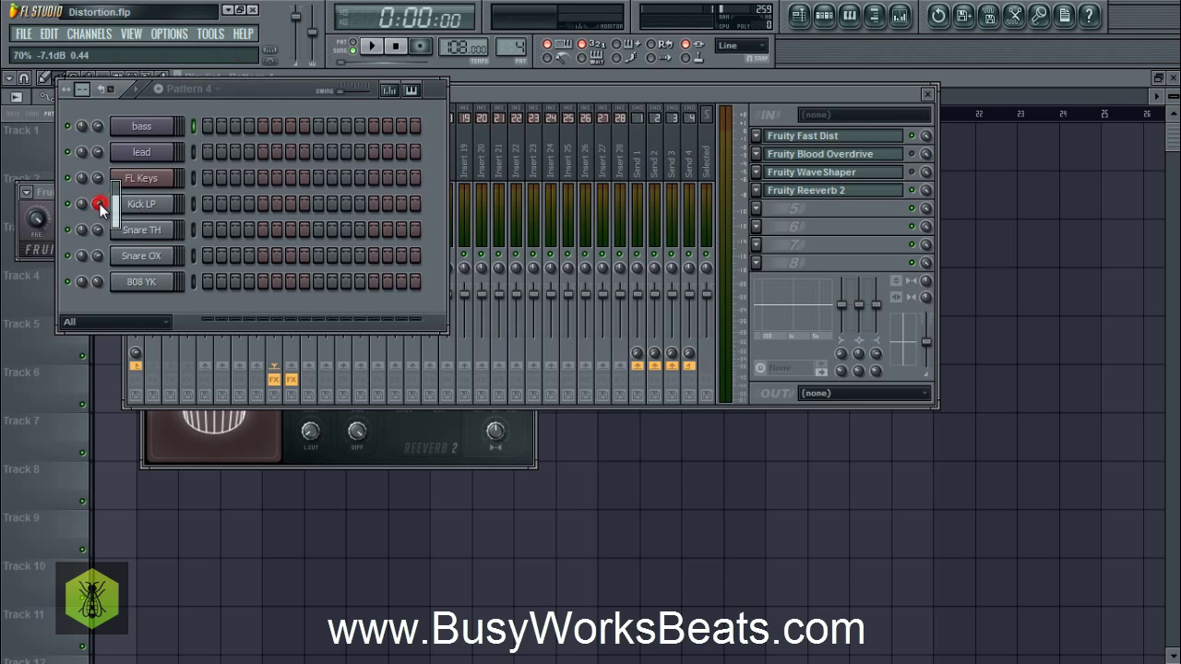
{"action": "left_click_drag", "start_coordinate": [100, 203], "coordinate": [100, 206]}
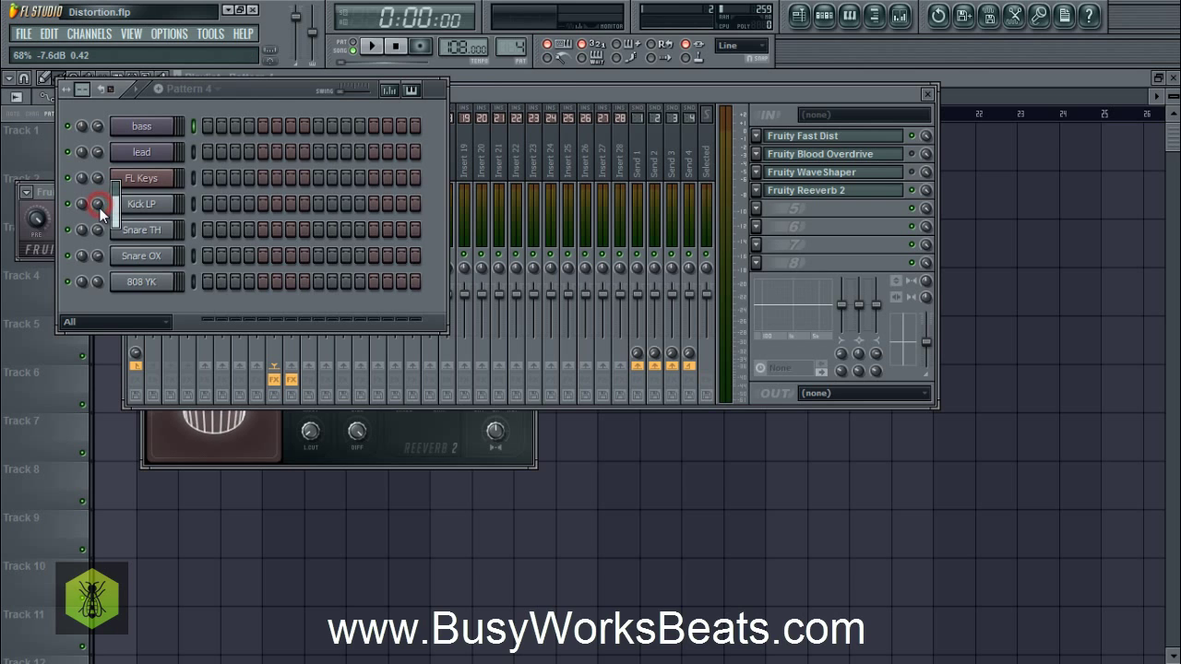
{"action": "left_click", "coordinate": [480, 94]}
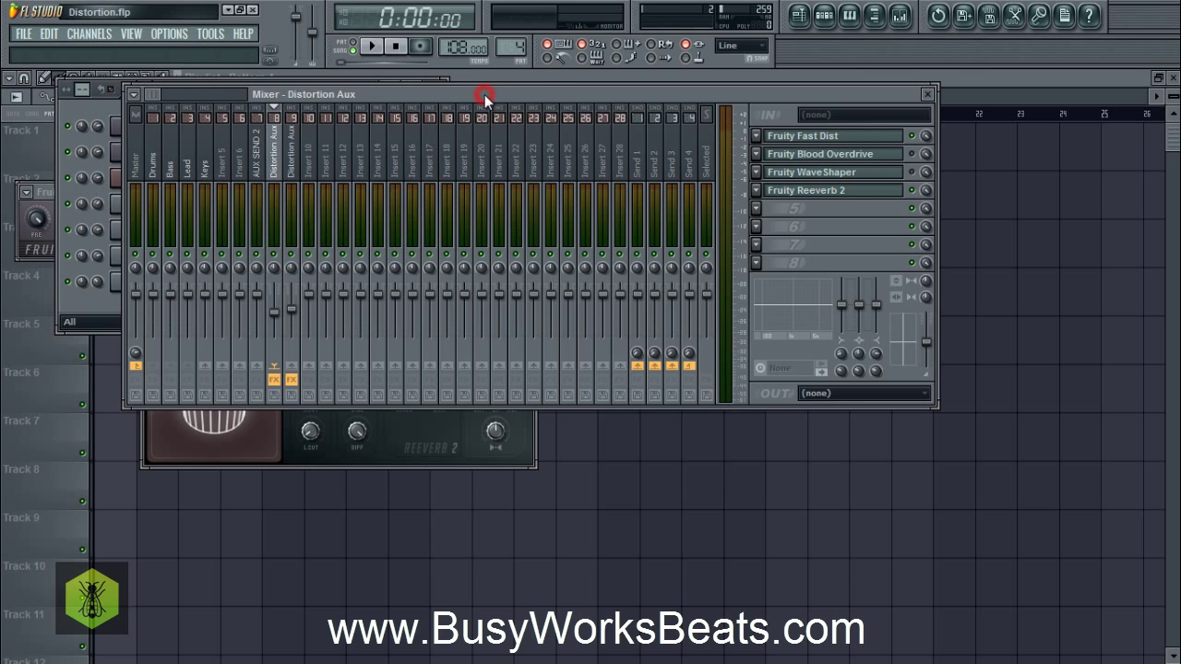
Step: Play the song to hear the kick in the mix, recheck the Kick LP volume and stop playback
{"action": "key", "text": "space"}
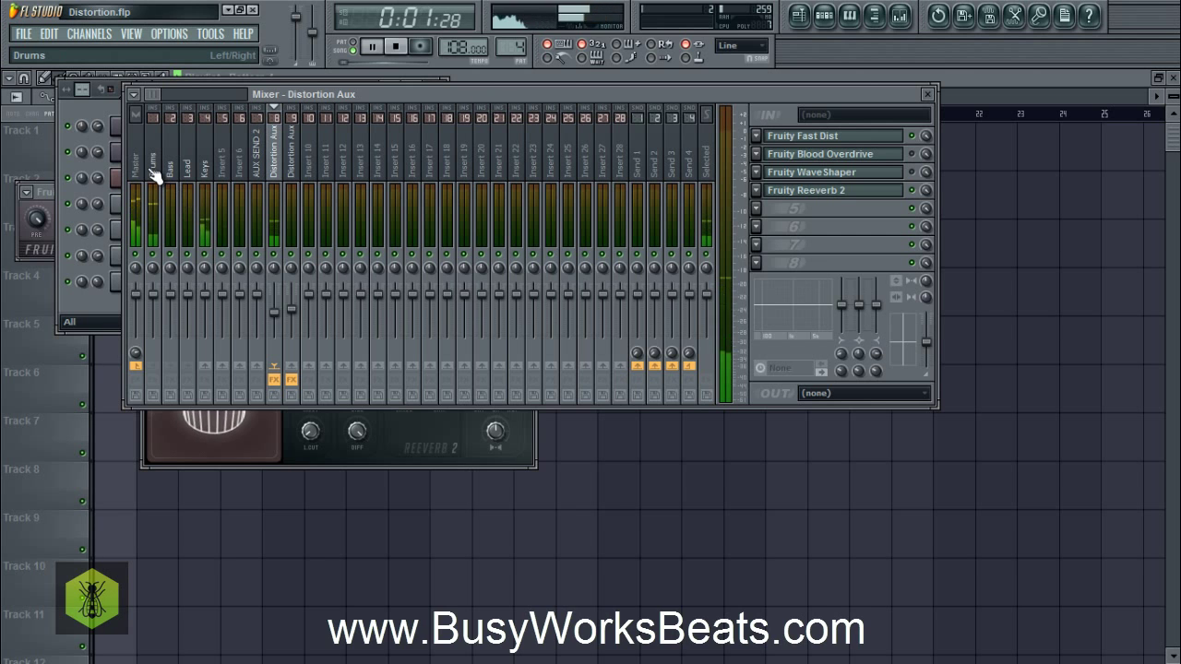
{"action": "left_click", "coordinate": [96, 207]}
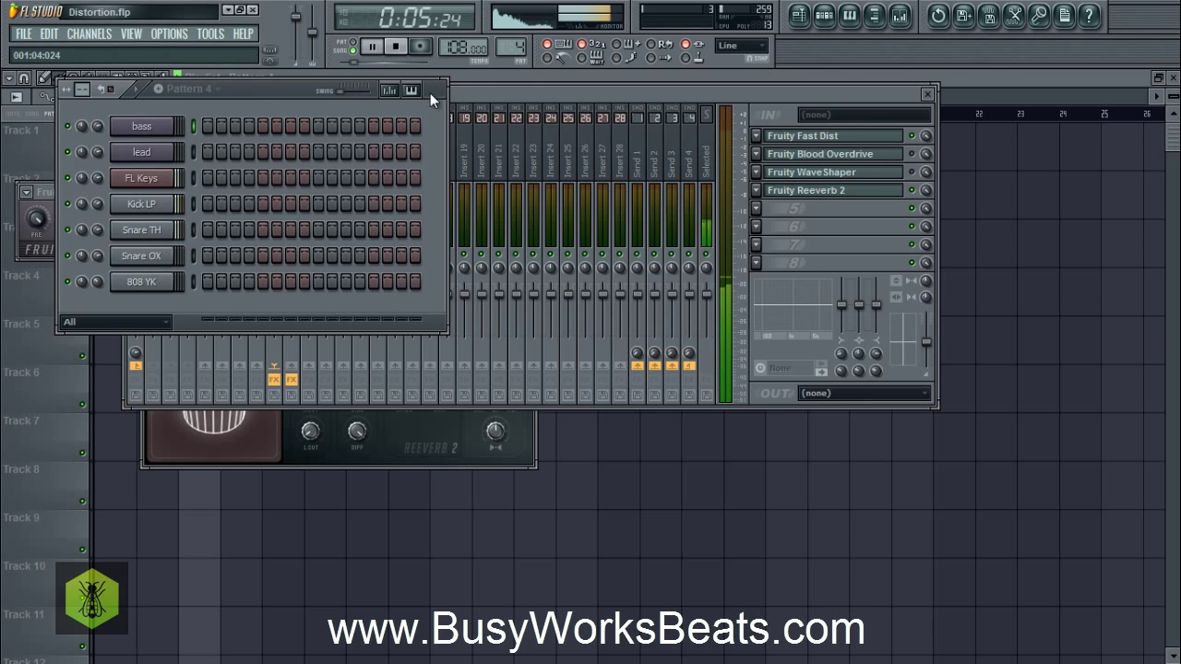
{"action": "left_click_drag", "start_coordinate": [509, 61], "coordinate": [509, 57]}
{"action": "key", "text": "space"}
Step: Select the lead channel and return to Pattern 4 after browsing the pattern numbers
{"action": "left_click", "coordinate": [194, 152]}
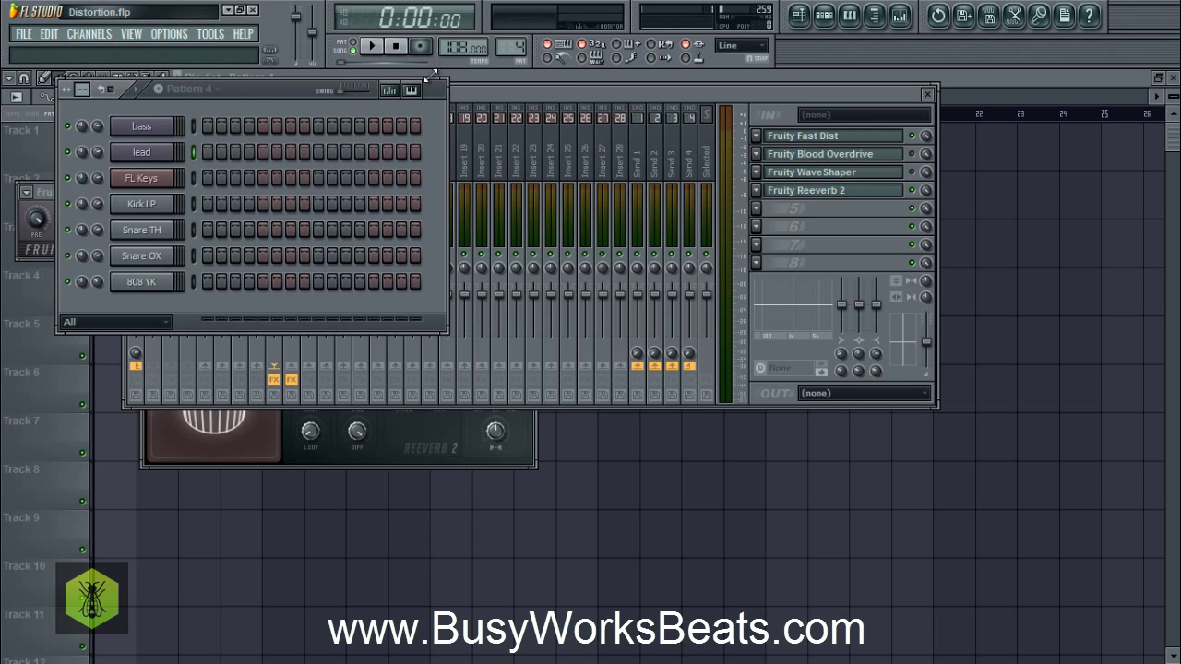
{"action": "left_click_drag", "start_coordinate": [506, 62], "coordinate": [518, 46]}
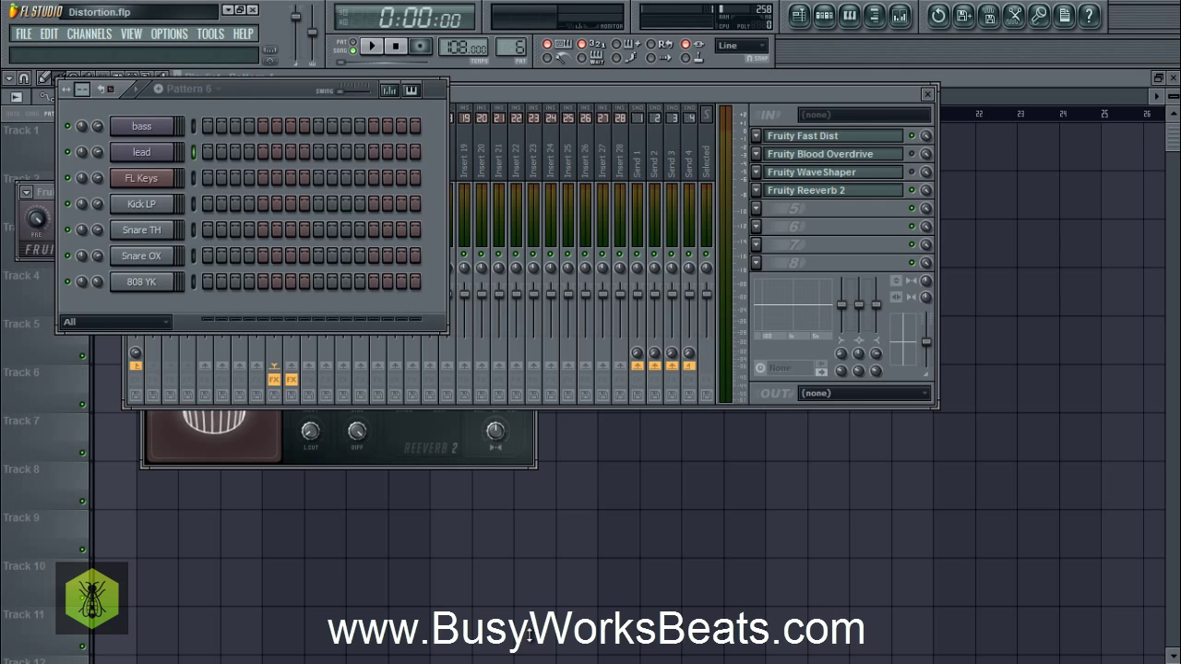
{"action": "key", "text": "KP_Subtract"}
{"action": "key", "text": "KP_Add"}
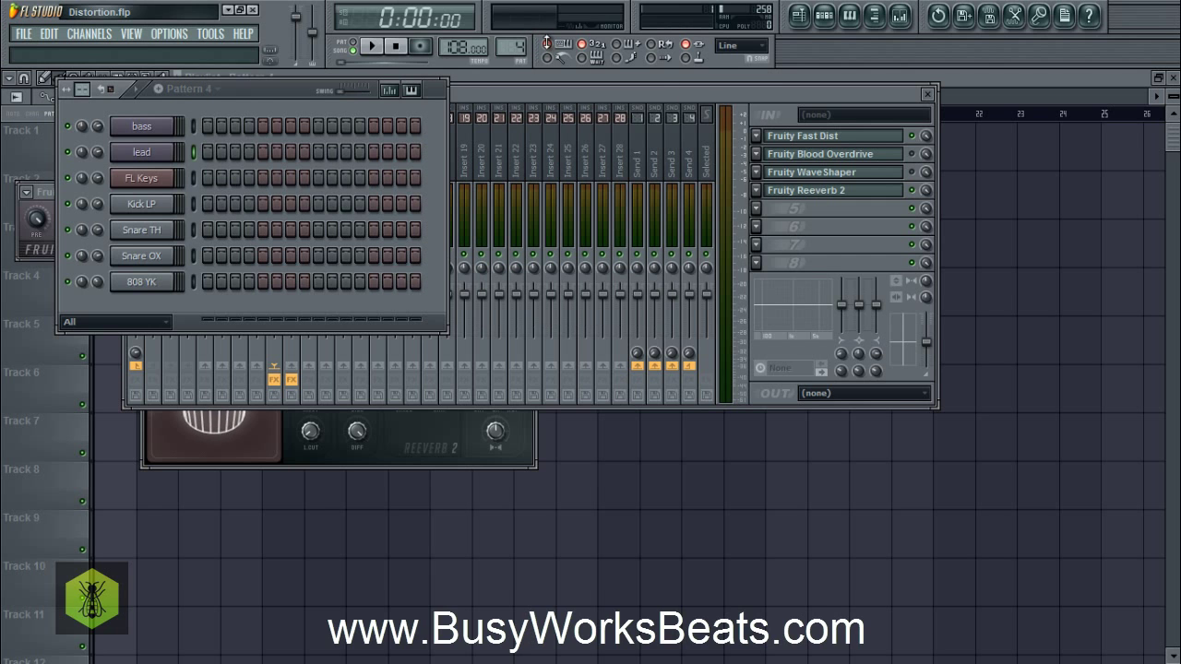
Step: Enable Porta and Mono in the lead channel's polyphony settings, look over its 3x Osc plugin and close the channel settings
{"action": "left_click", "coordinate": [141, 153]}
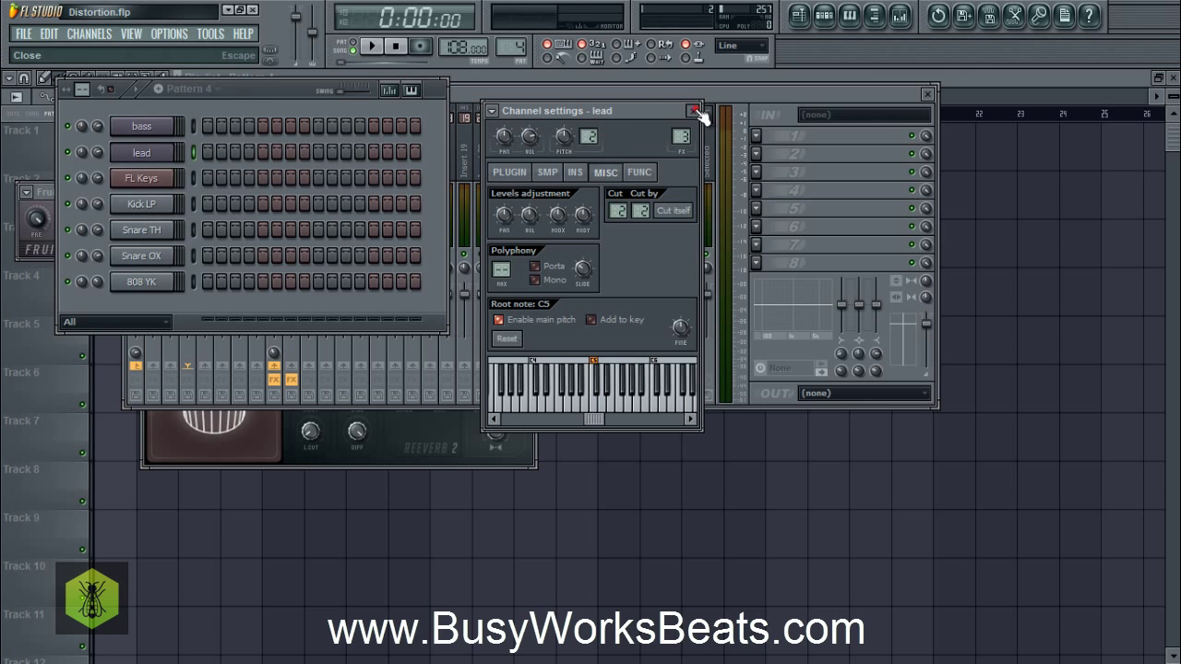
{"action": "left_click", "coordinate": [693, 111]}
{"action": "left_click", "coordinate": [146, 148]}
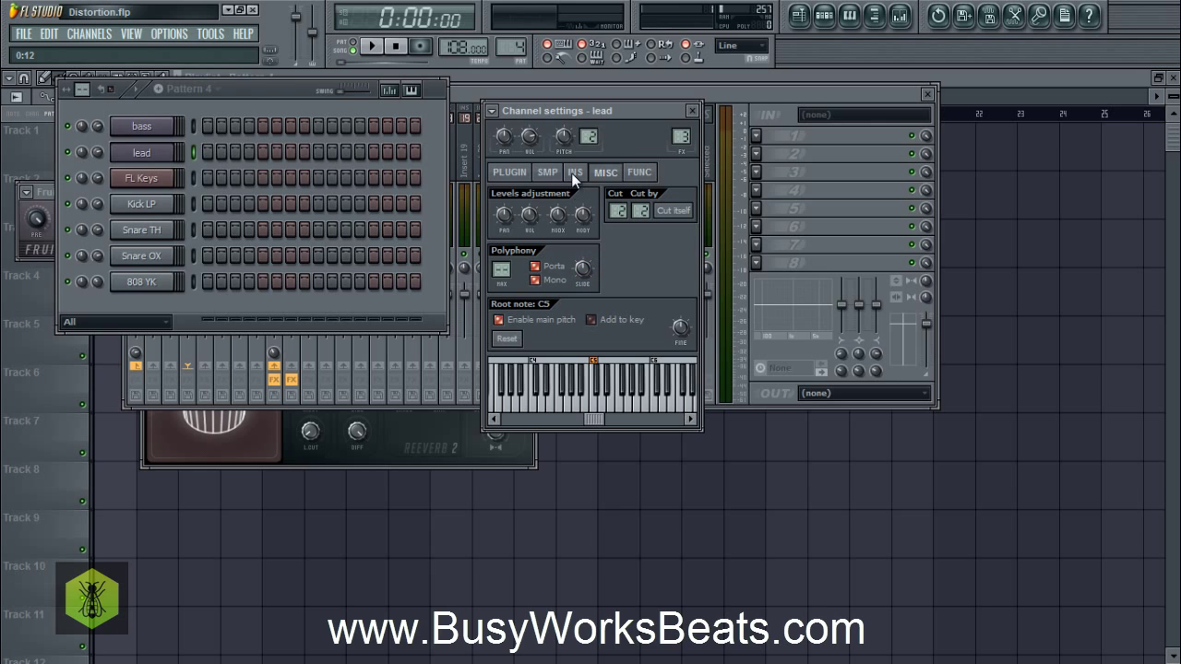
{"action": "left_click", "coordinate": [501, 168]}
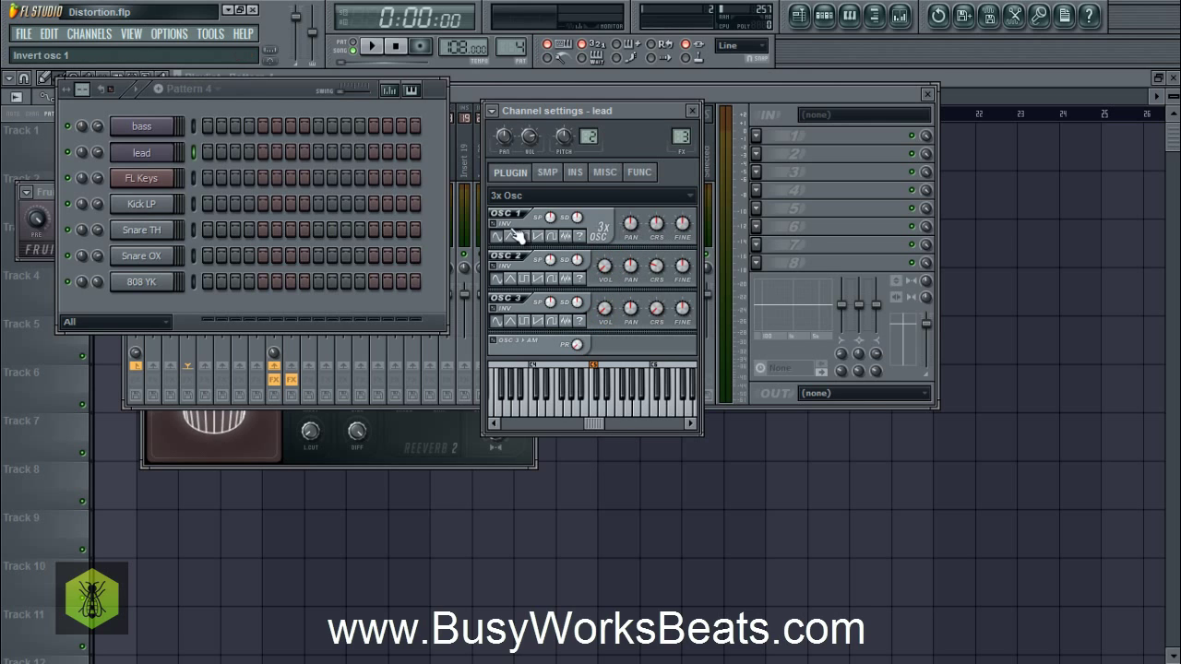
{"action": "left_click", "coordinate": [692, 112]}
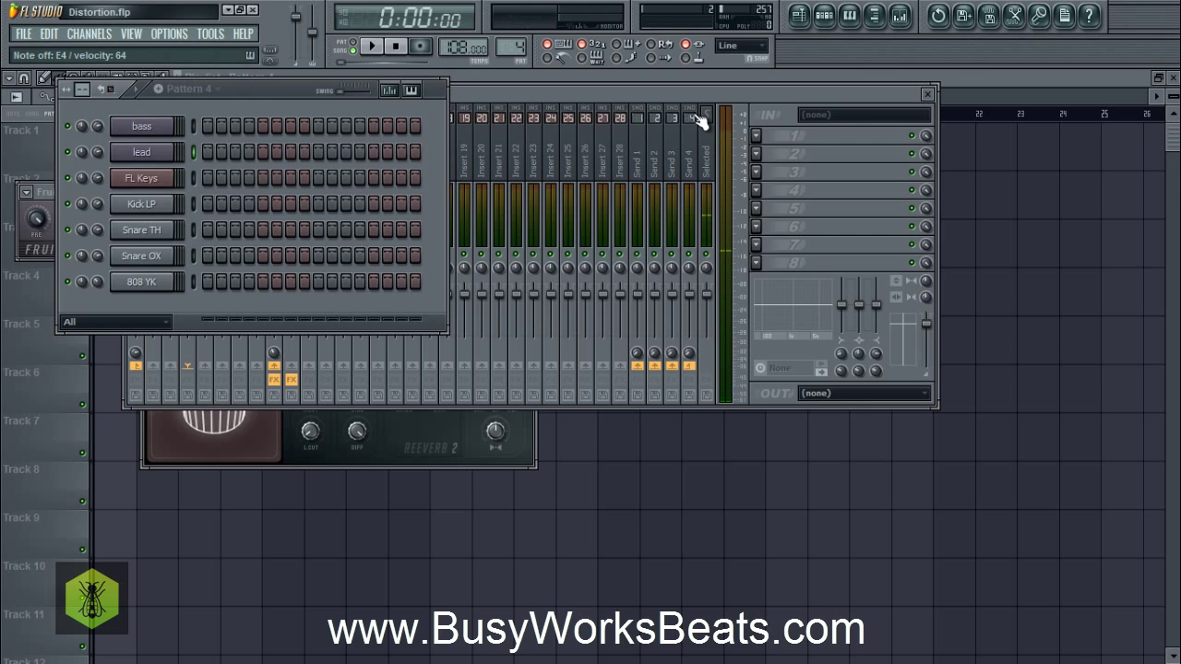
Step: Look over the lead channel's 3x Osc plugin and its portamento and polyphony settings, and close the channel settings
{"action": "left_click", "coordinate": [156, 129]}
{"action": "left_click", "coordinate": [159, 152]}
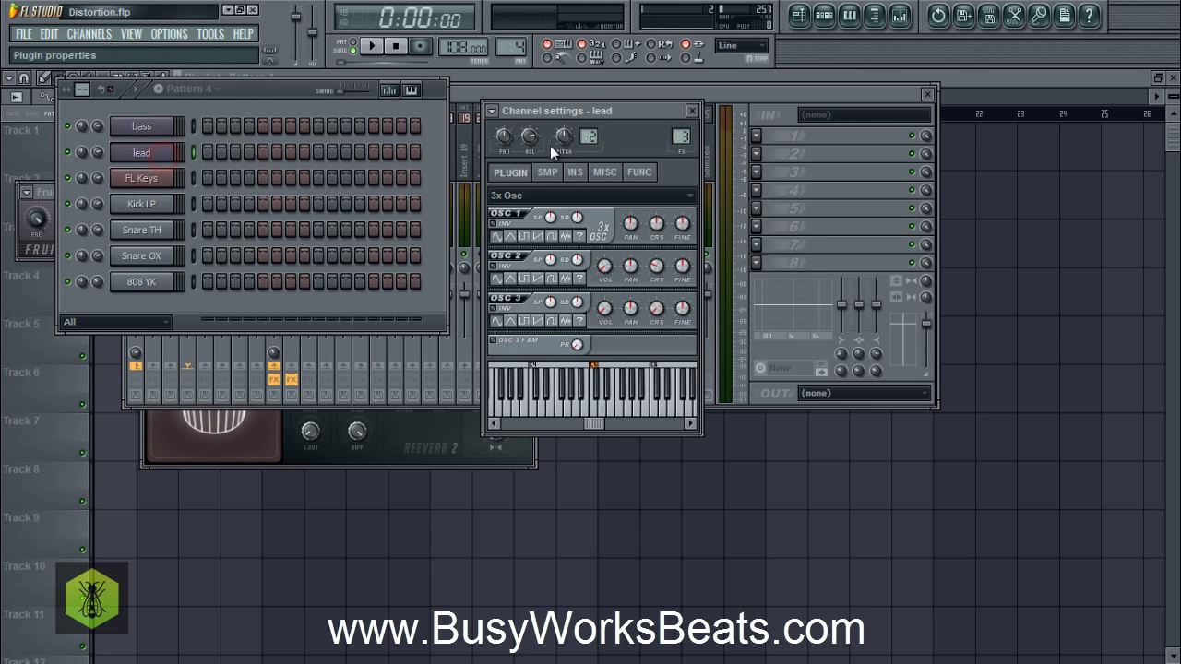
{"action": "left_click", "coordinate": [607, 172]}
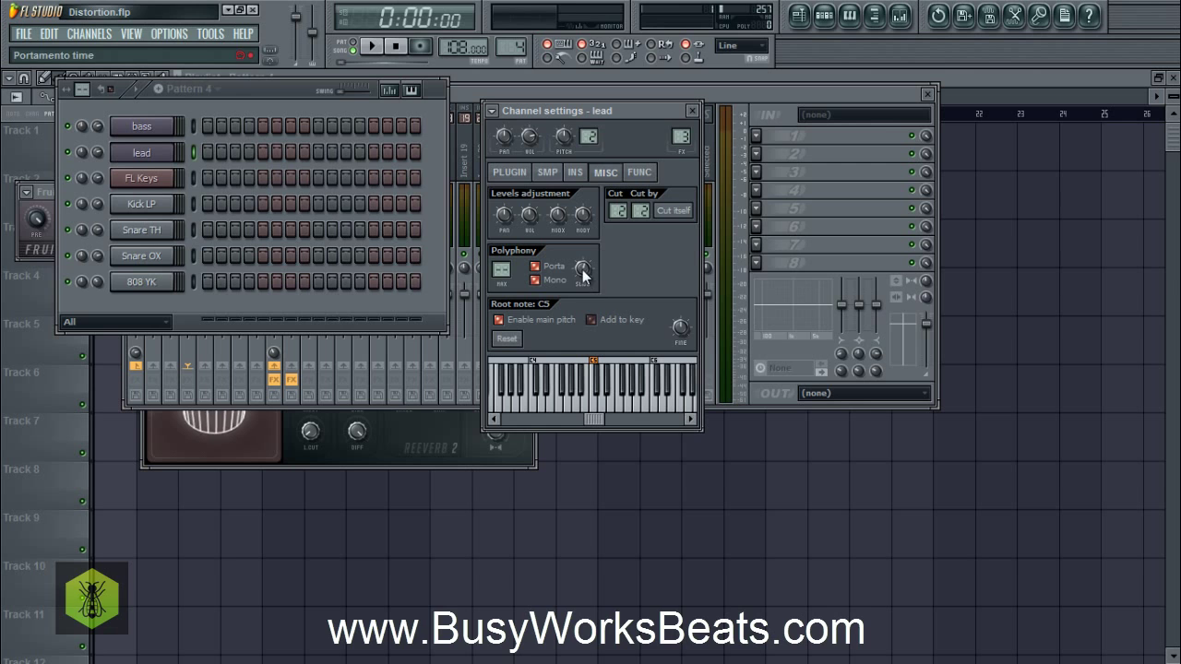
{"action": "left_click", "coordinate": [692, 110]}
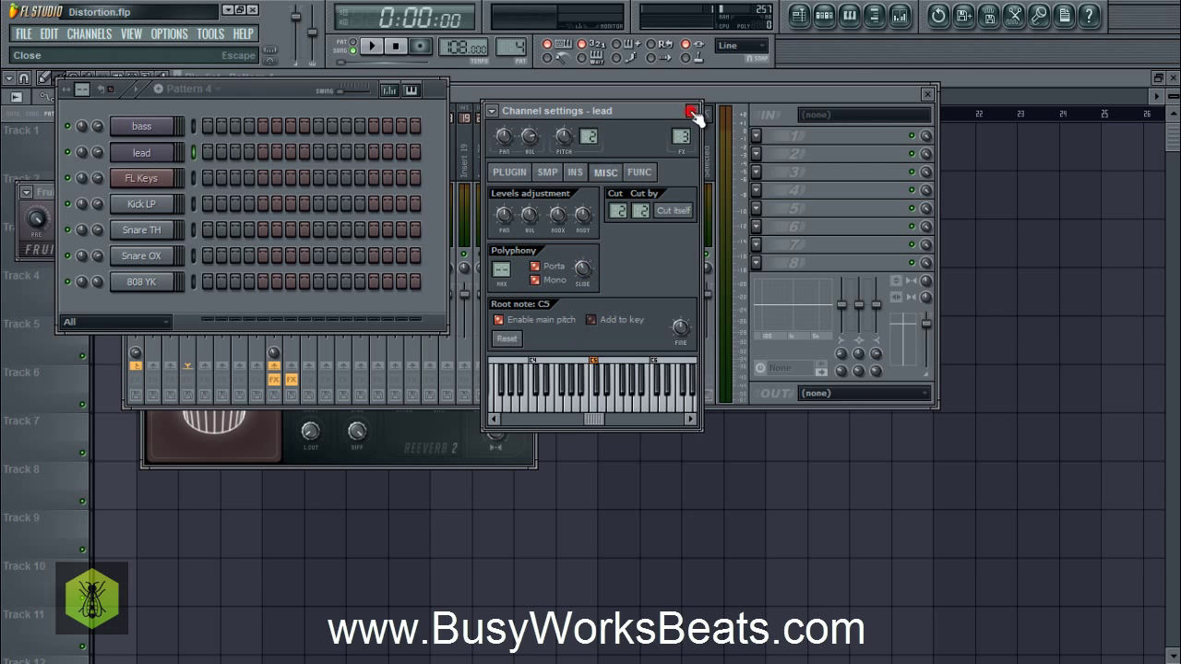
Step: Lower the Lead mixer track's send level to the first Distortion Aux to 0%
{"action": "left_click", "coordinate": [451, 101]}
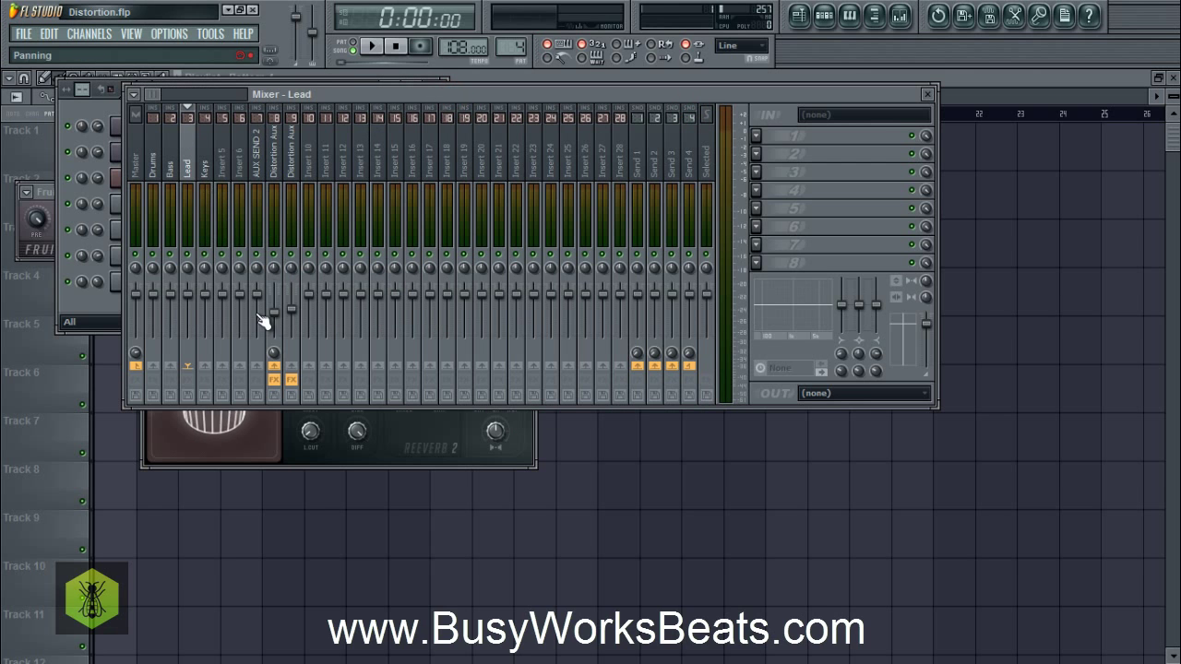
{"action": "left_click_drag", "start_coordinate": [275, 353], "coordinate": [275, 406]}
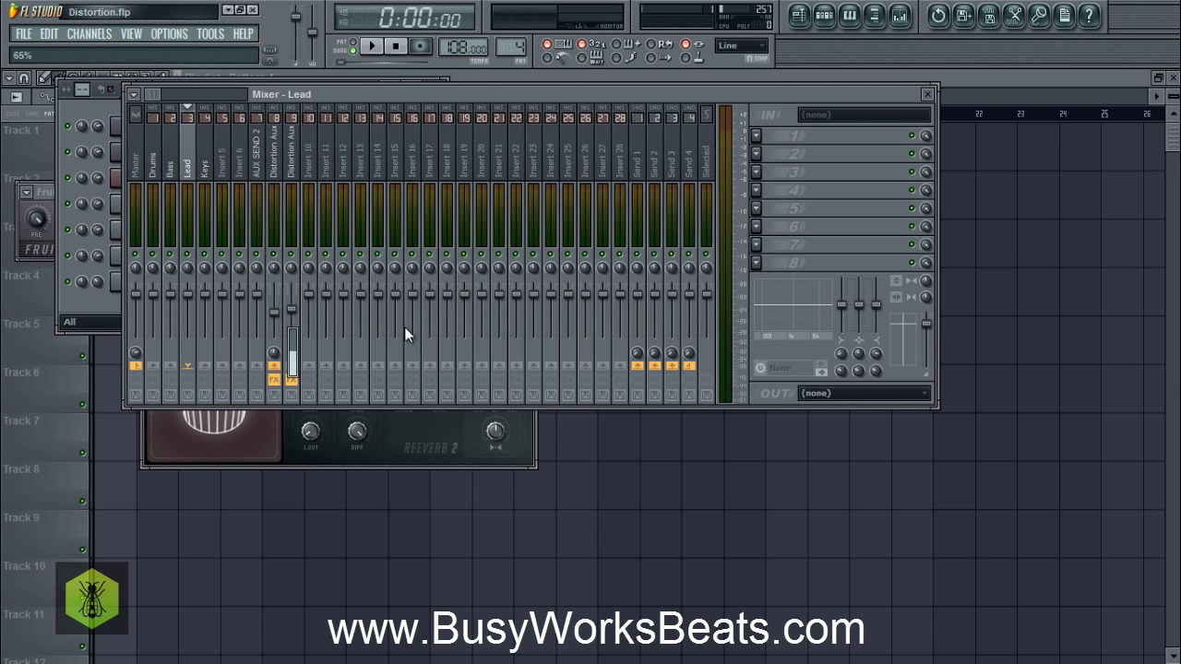
{"action": "left_click_drag", "start_coordinate": [404, 345], "coordinate": [405, 514]}
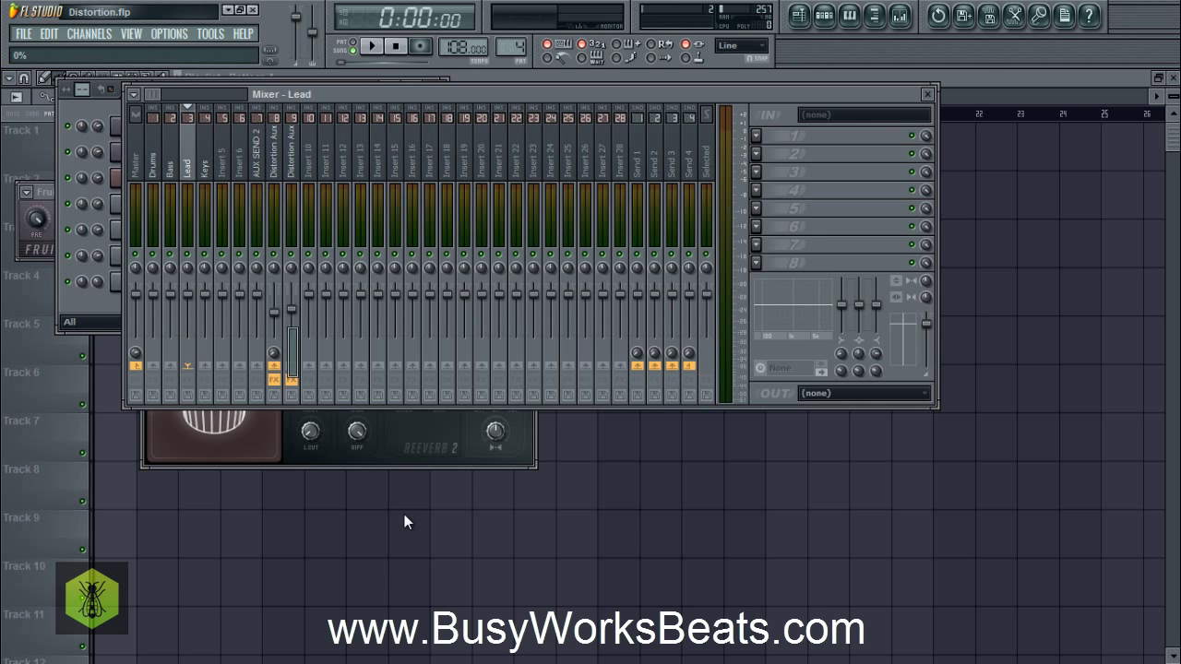
{"action": "left_click_drag", "start_coordinate": [404, 514], "coordinate": [406, 277]}
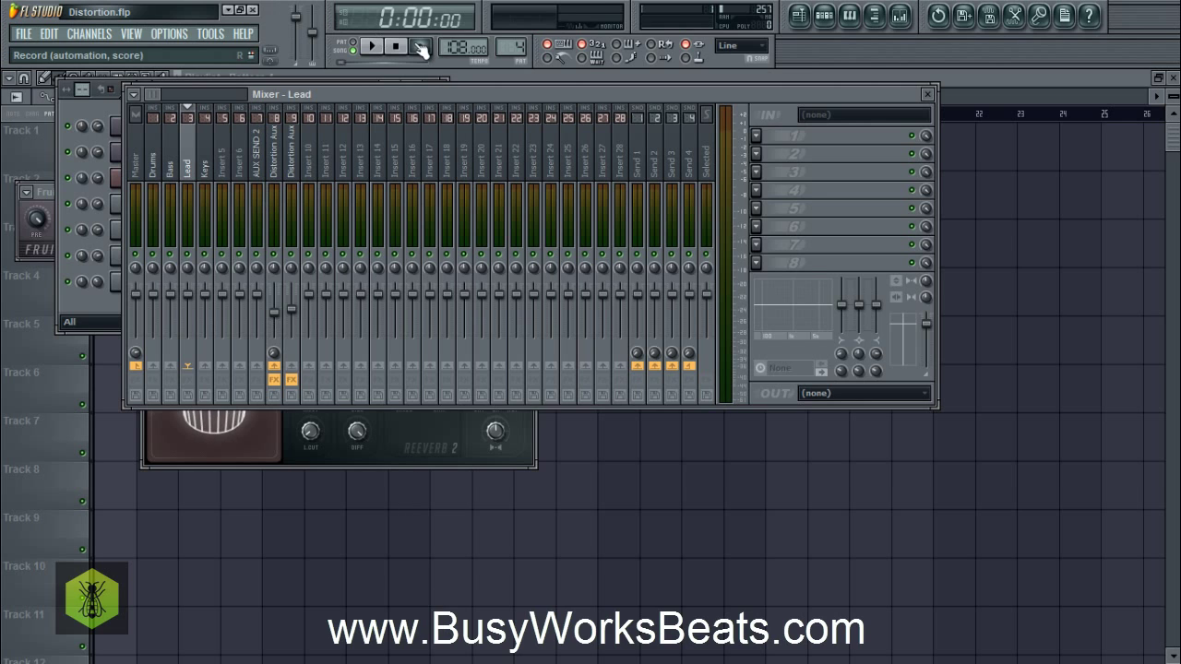
Step: Play the song, raise the wet level of Fruity Reeverb 2 on Distortion Aux to about 88%, and look over its Fruity Fast Dist
{"action": "left_click", "coordinate": [370, 46]}
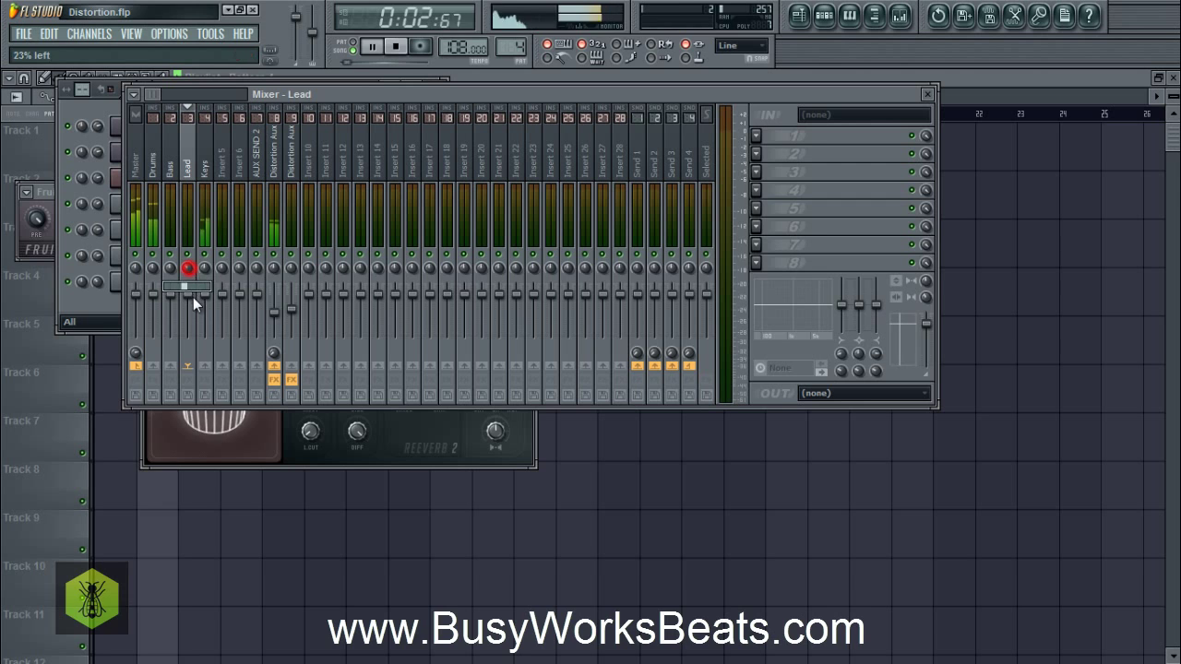
{"action": "left_click", "coordinate": [206, 267]}
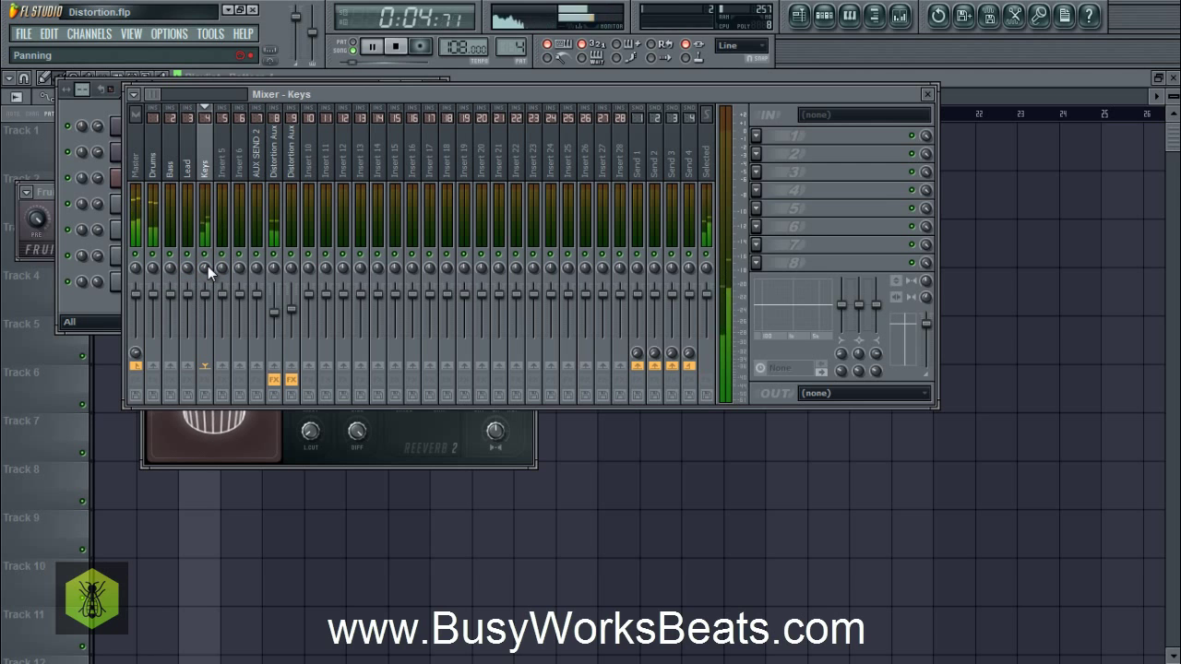
{"action": "left_click", "coordinate": [276, 181]}
{"action": "left_click", "coordinate": [801, 190]}
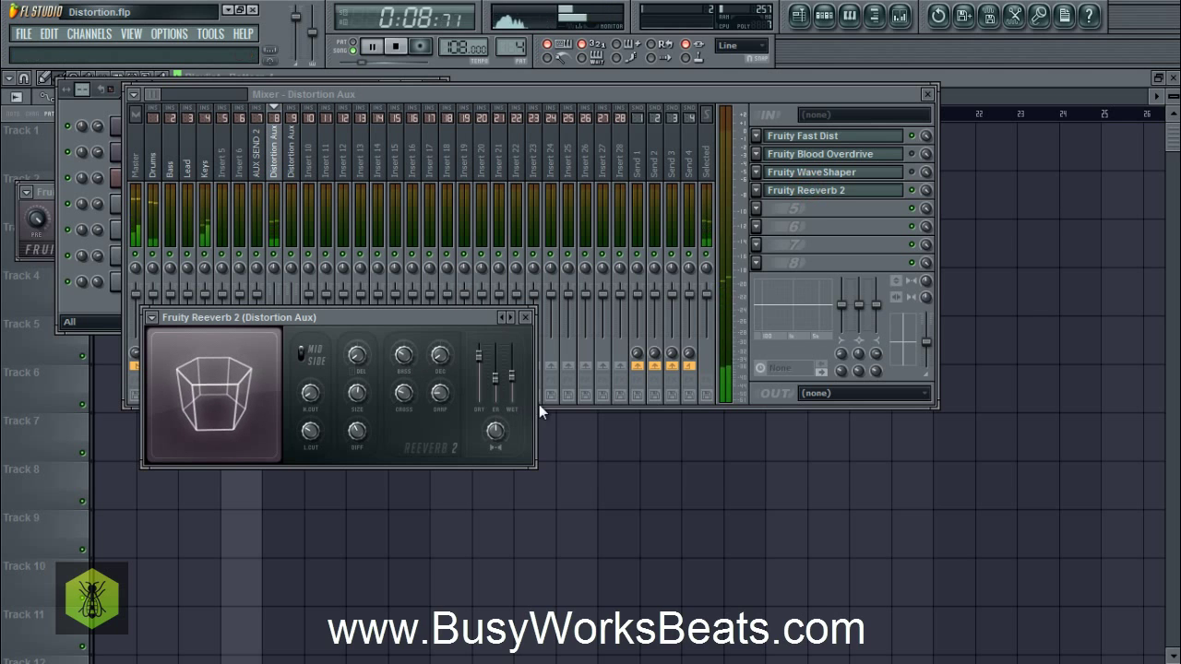
{"action": "left_click_drag", "start_coordinate": [513, 390], "coordinate": [546, 350]}
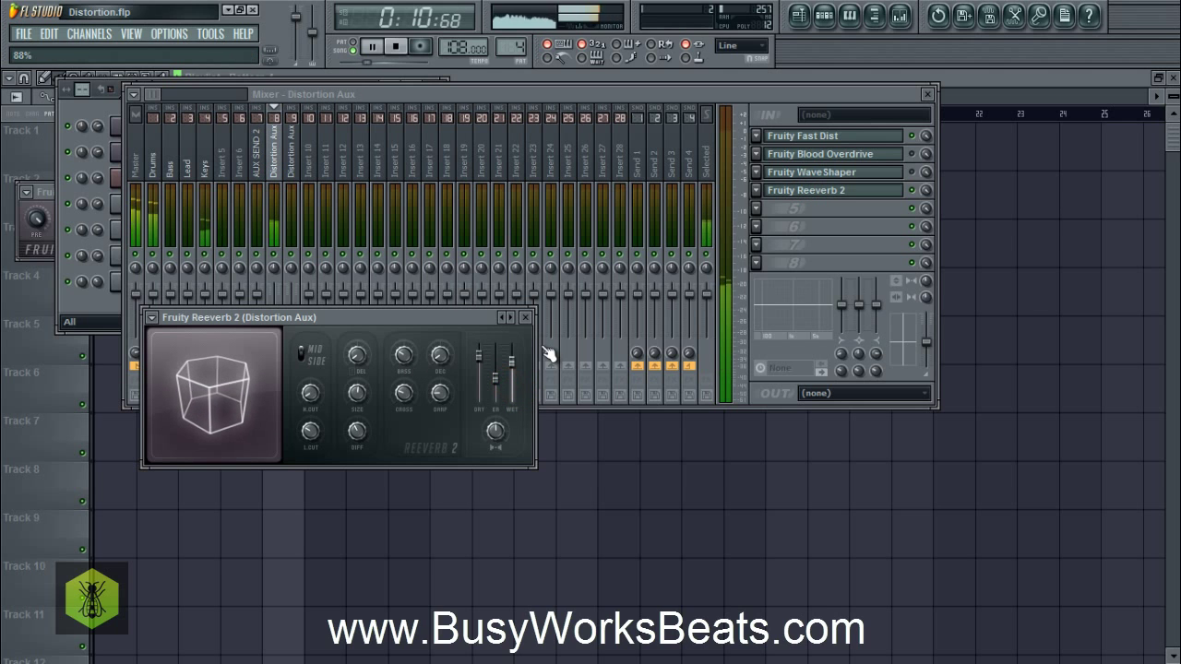
{"action": "left_click", "coordinate": [541, 324]}
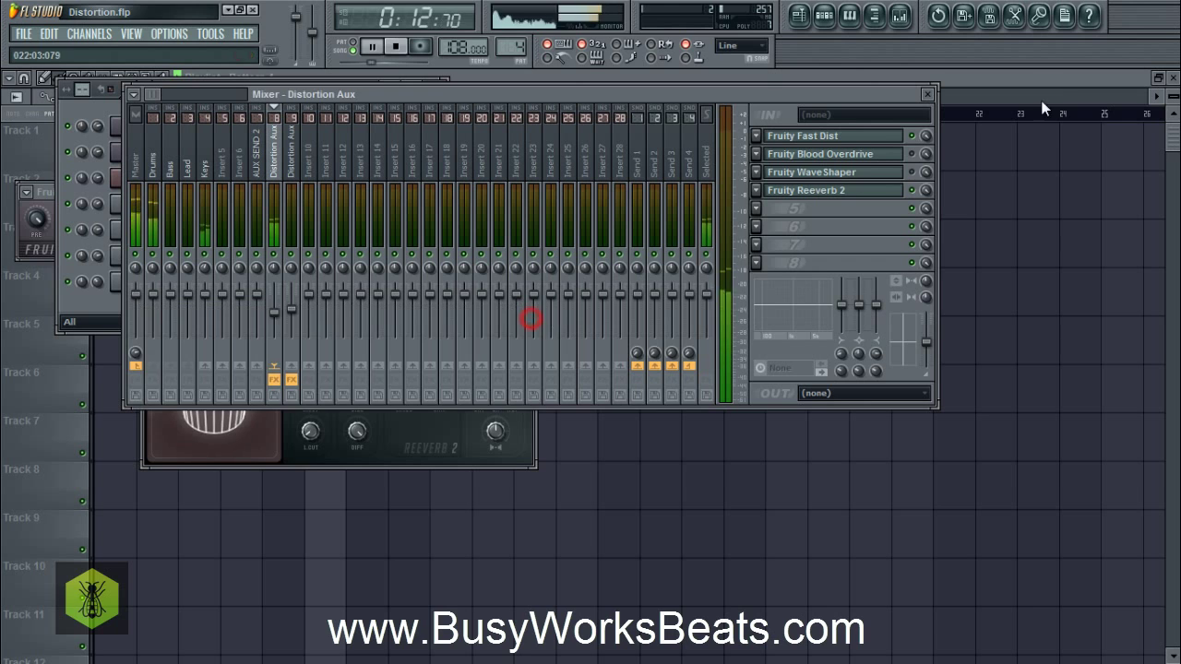
{"action": "left_click", "coordinate": [892, 138]}
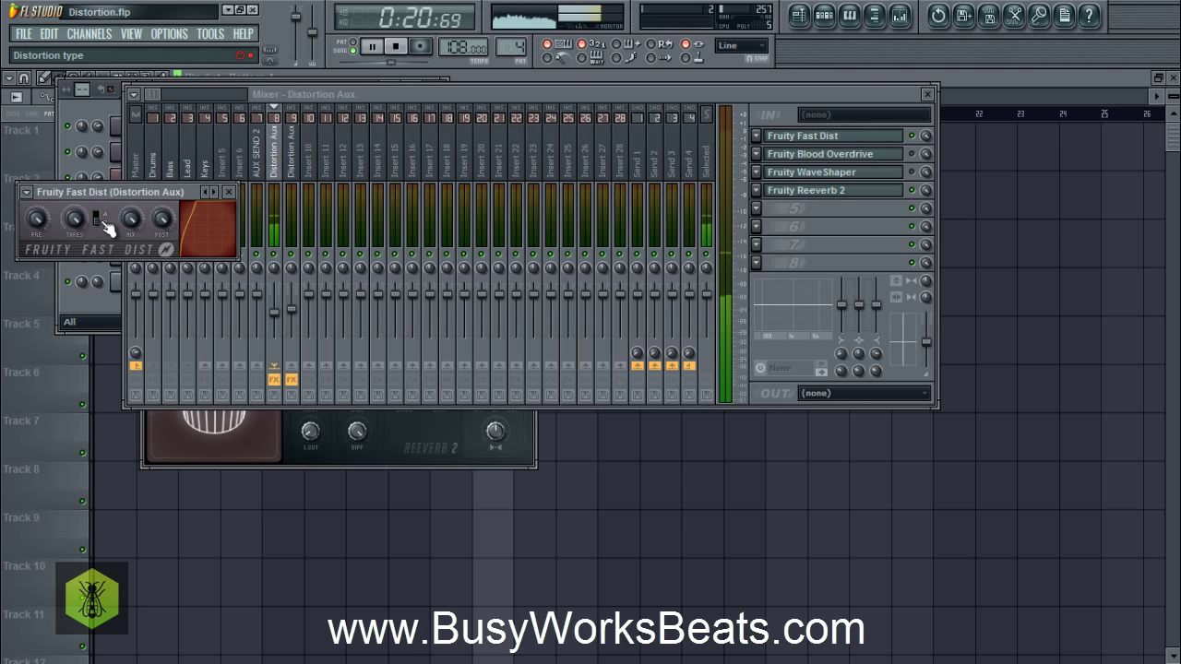
{"action": "left_click", "coordinate": [231, 198]}
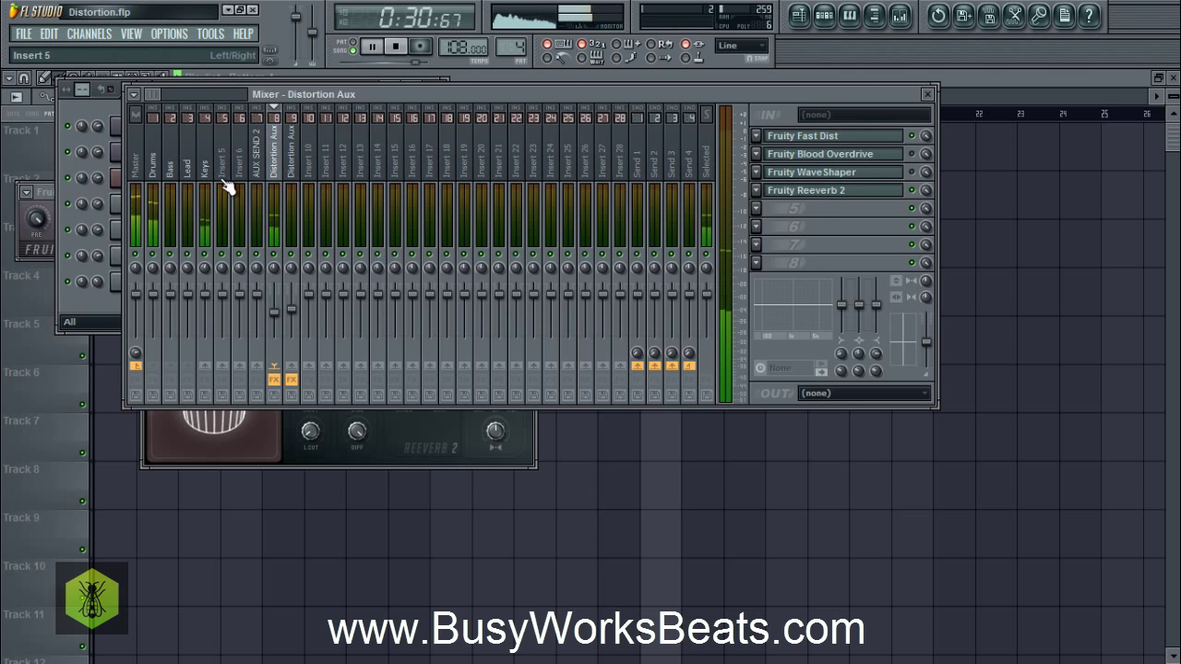
Step: Check that Pattern 4 and the lead channel are selected, try the lead over the song and return to the mixer
{"action": "left_click", "coordinate": [92, 307]}
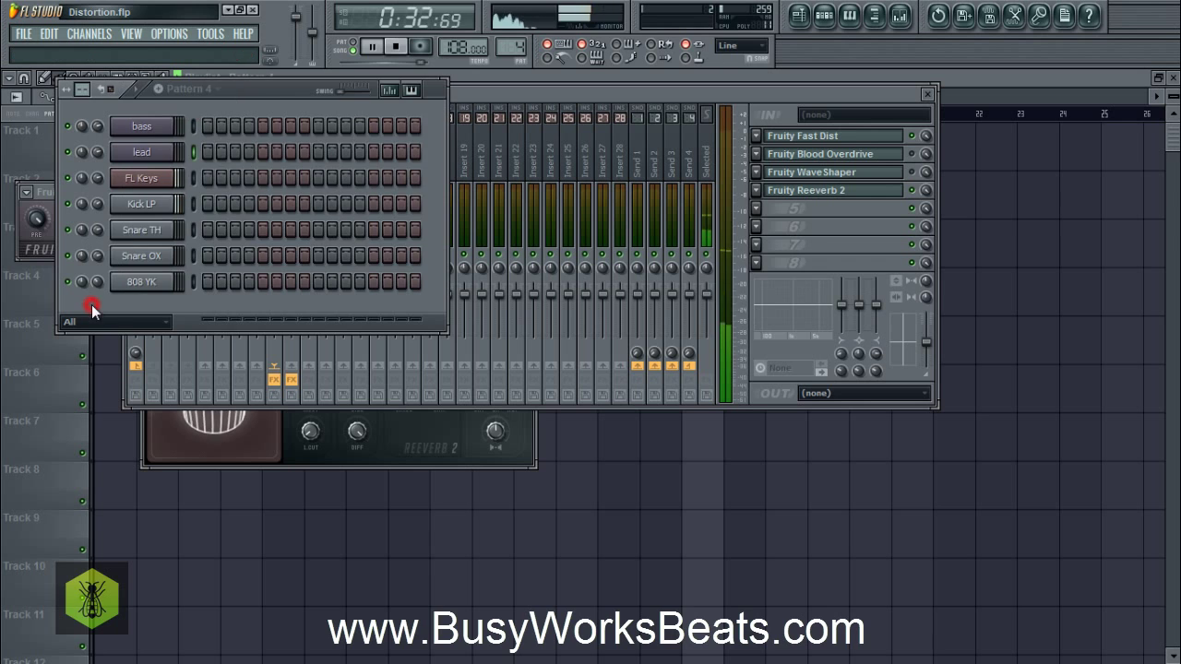
{"action": "left_click_drag", "start_coordinate": [507, 43], "coordinate": [506, 35]}
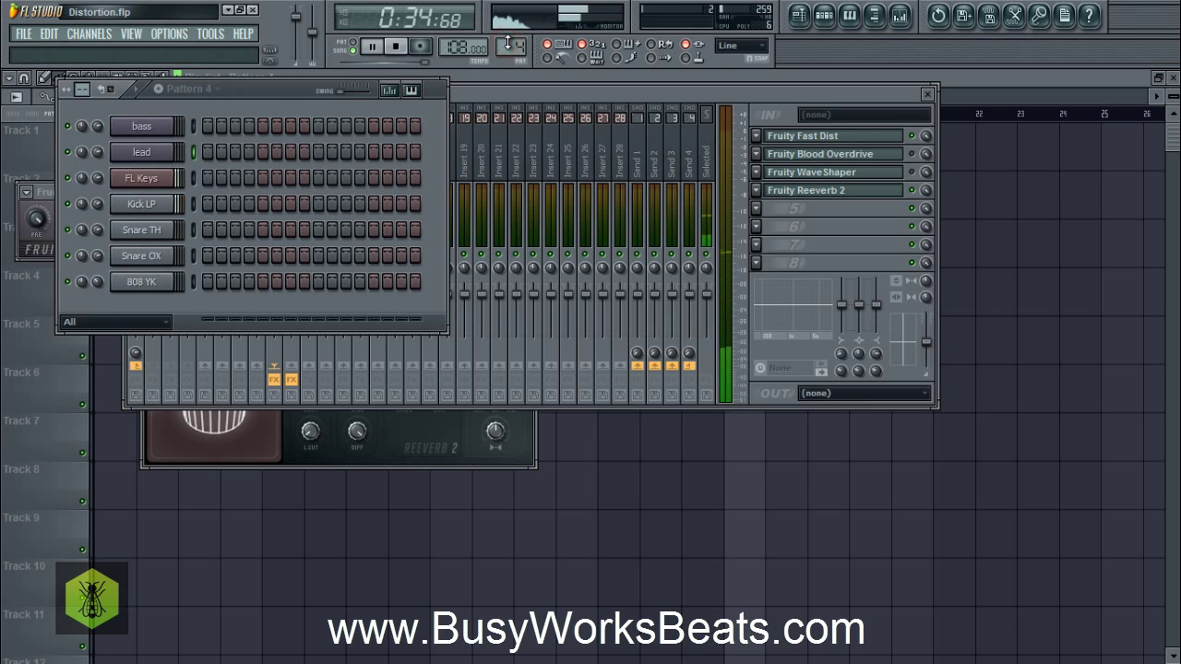
{"action": "left_click", "coordinate": [192, 158]}
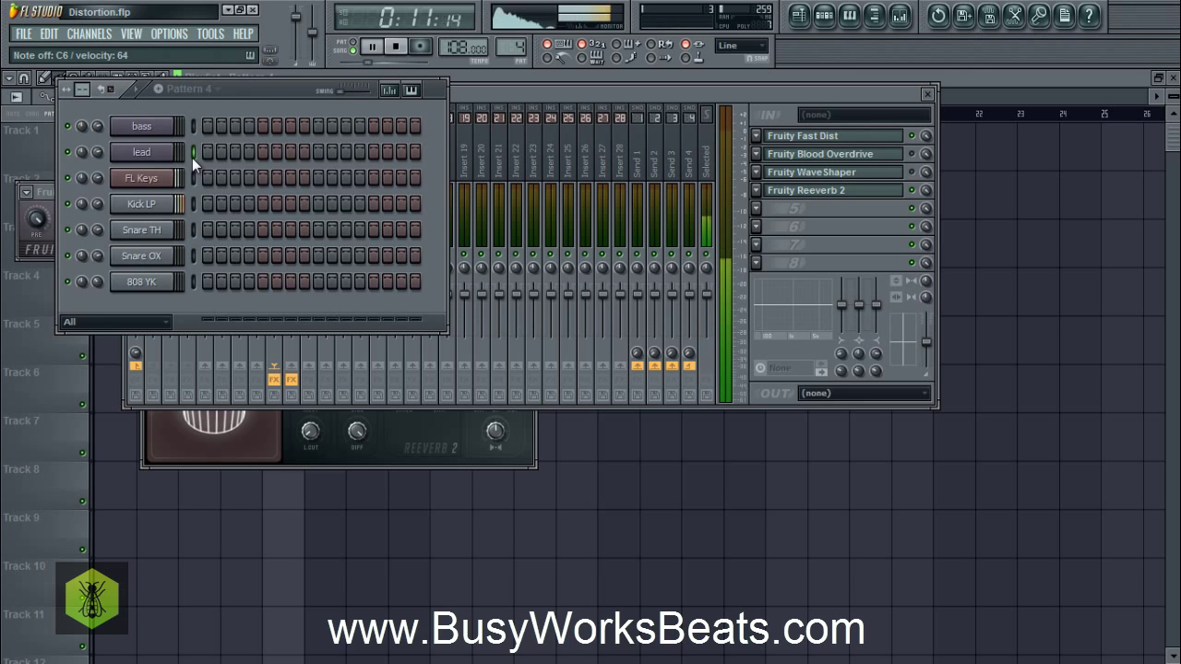
{"action": "left_click", "coordinate": [581, 94]}
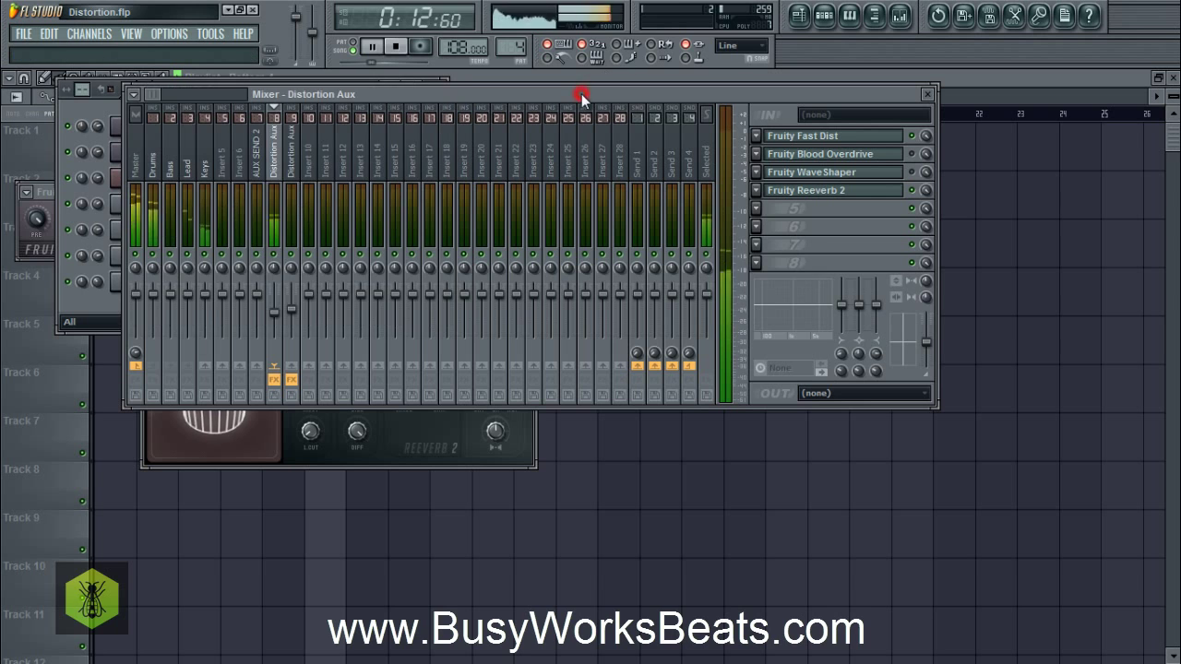
Step: Stop playback and route the Lead mixer track to both Distortion Aux tracks
{"action": "left_click", "coordinate": [186, 170]}
{"action": "left_click", "coordinate": [275, 366]}
{"action": "key", "text": "space"}
{"action": "left_click", "coordinate": [292, 366]}
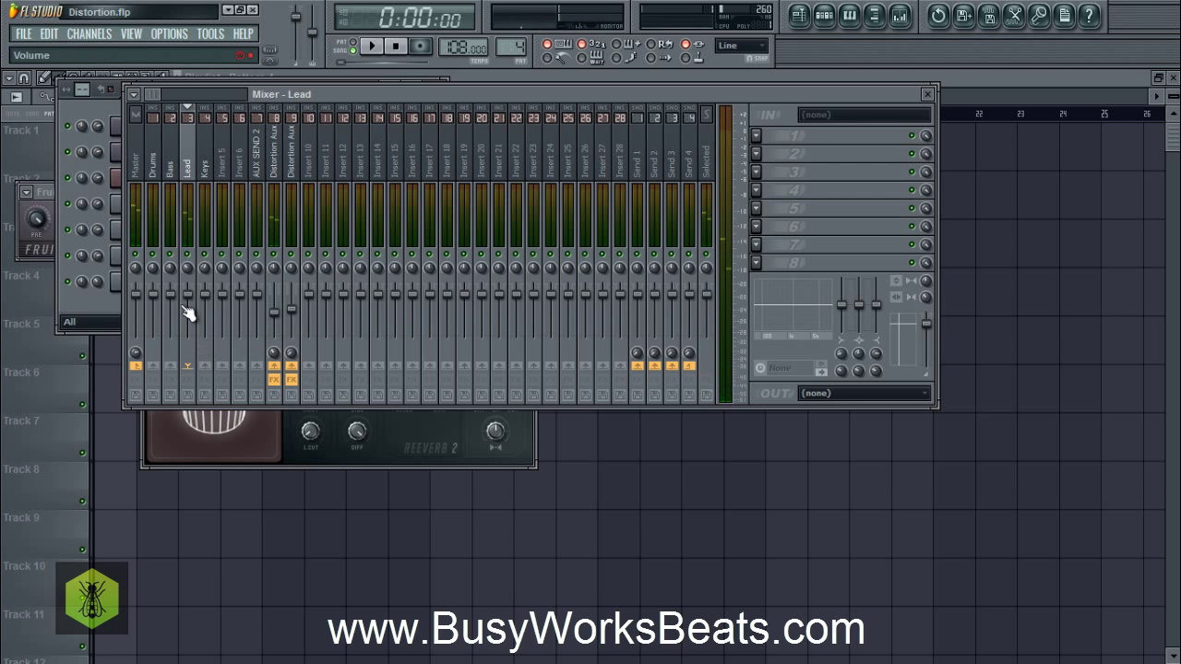
Step: Set the Lead mixer track's volume to about 56% (-10.9 dB) and audition the lead over the playing song
{"action": "left_click_drag", "start_coordinate": [181, 303], "coordinate": [191, 351]}
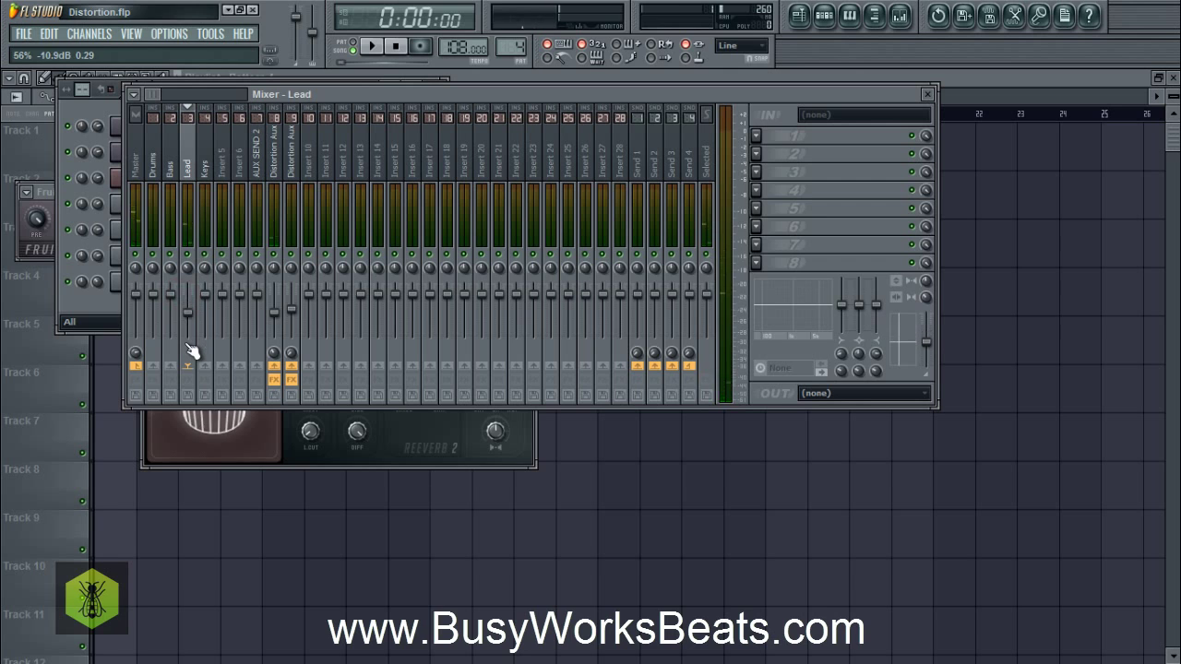
{"action": "key", "text": "space"}
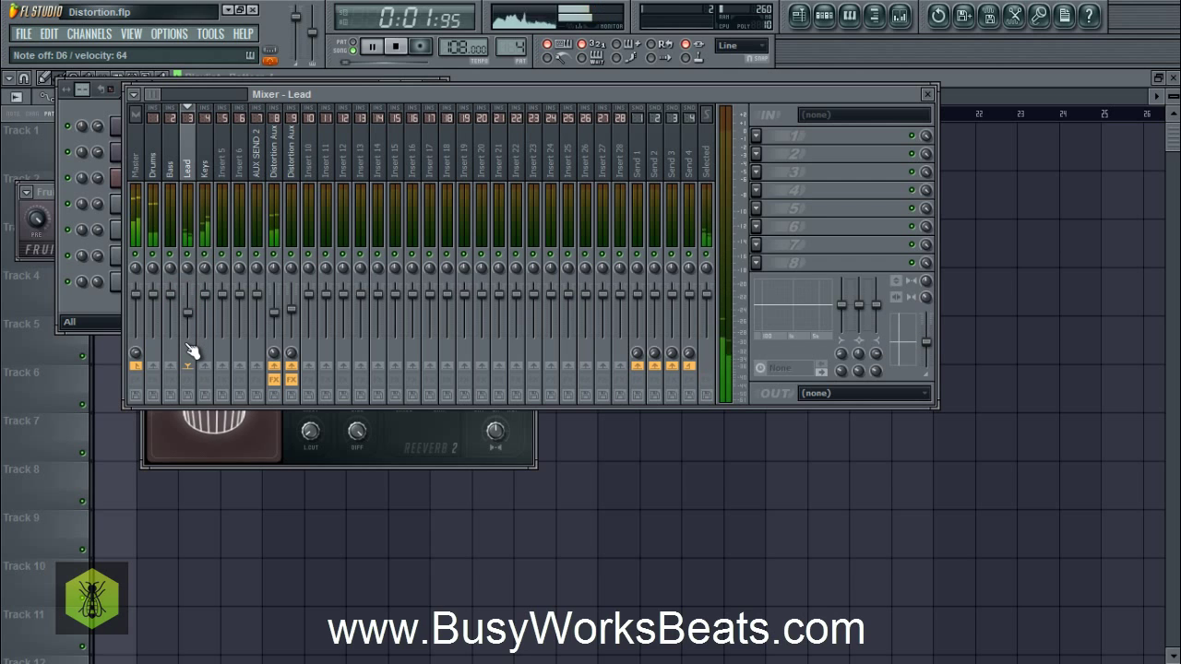
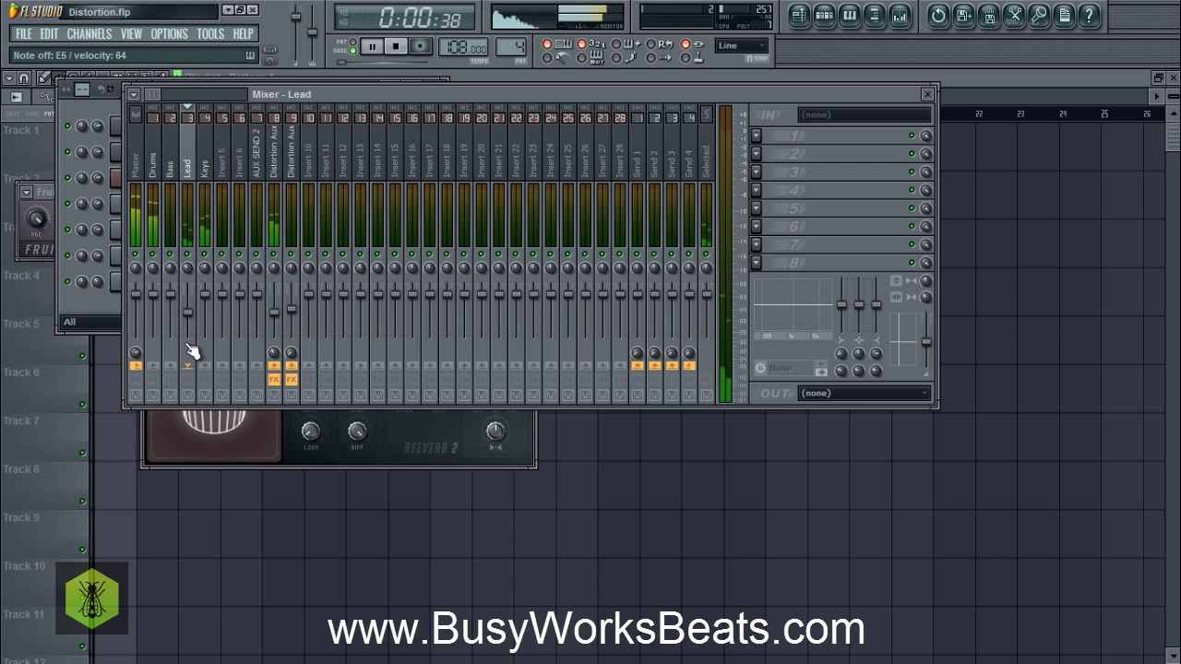
{"action": "key", "text": "space"}
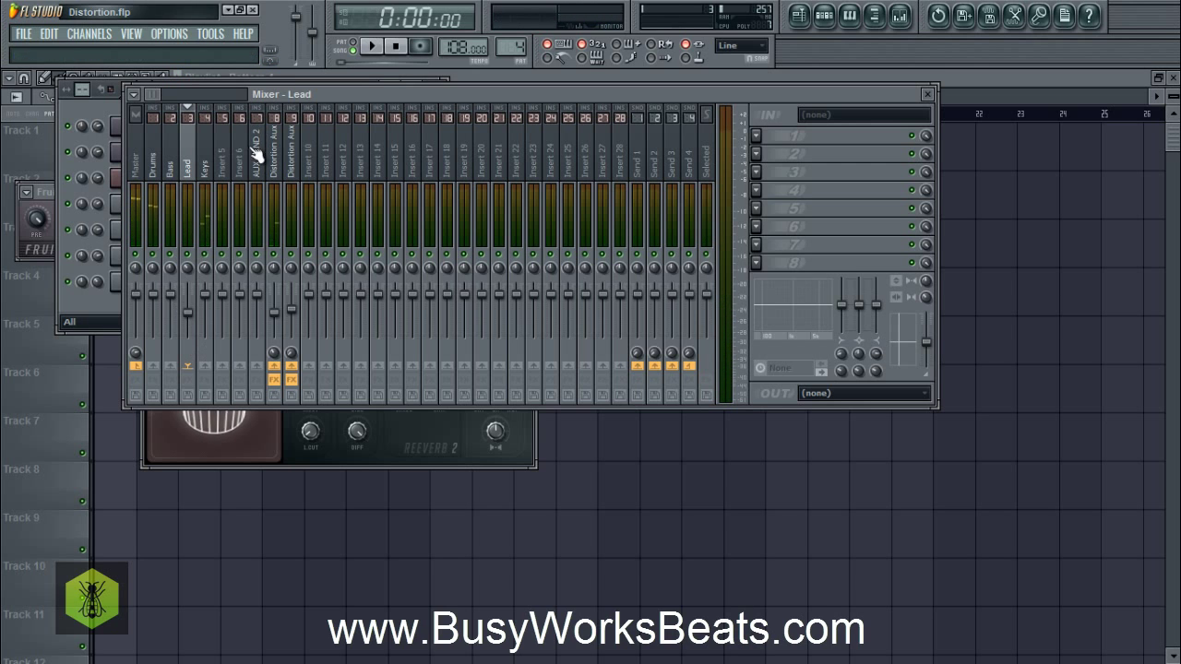
Step: Record a lead part into Pattern 4 as automation and score, and stop and disarm recording
{"action": "left_click", "coordinate": [113, 316]}
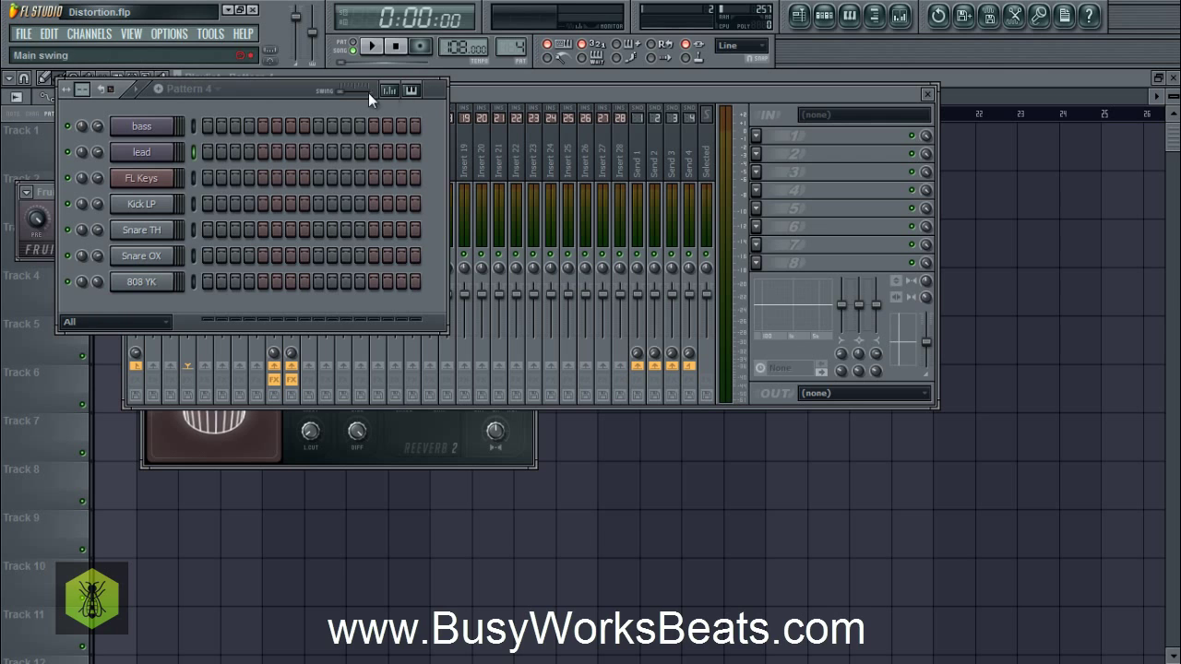
{"action": "left_click", "coordinate": [426, 48]}
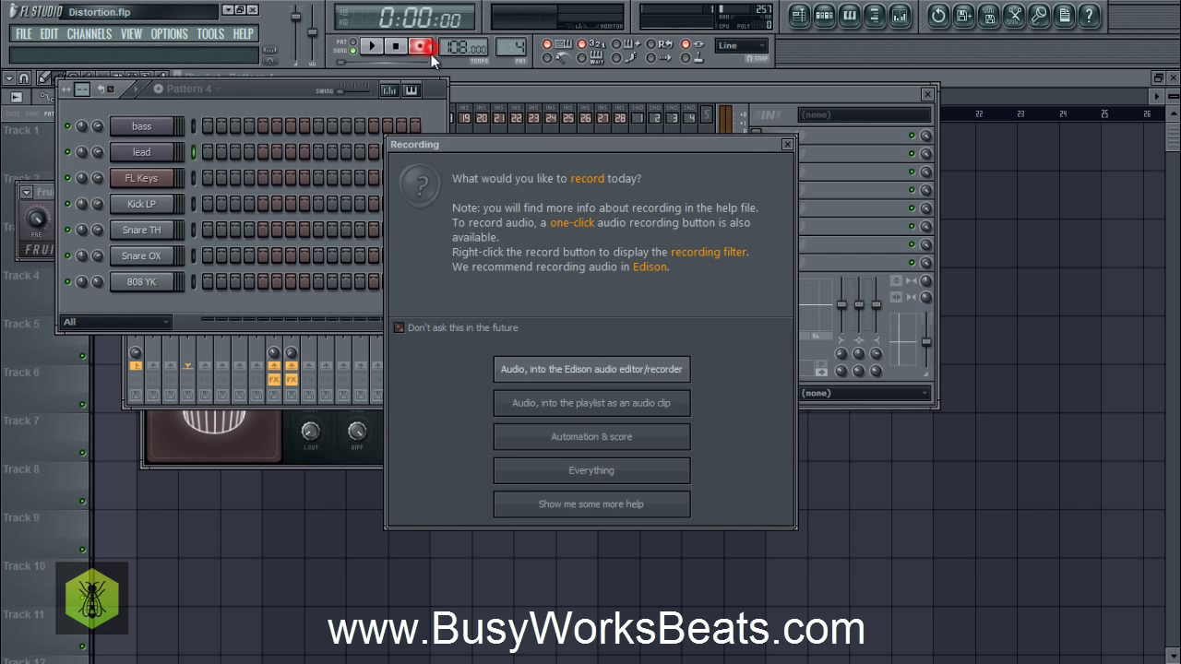
{"action": "left_click", "coordinate": [599, 437]}
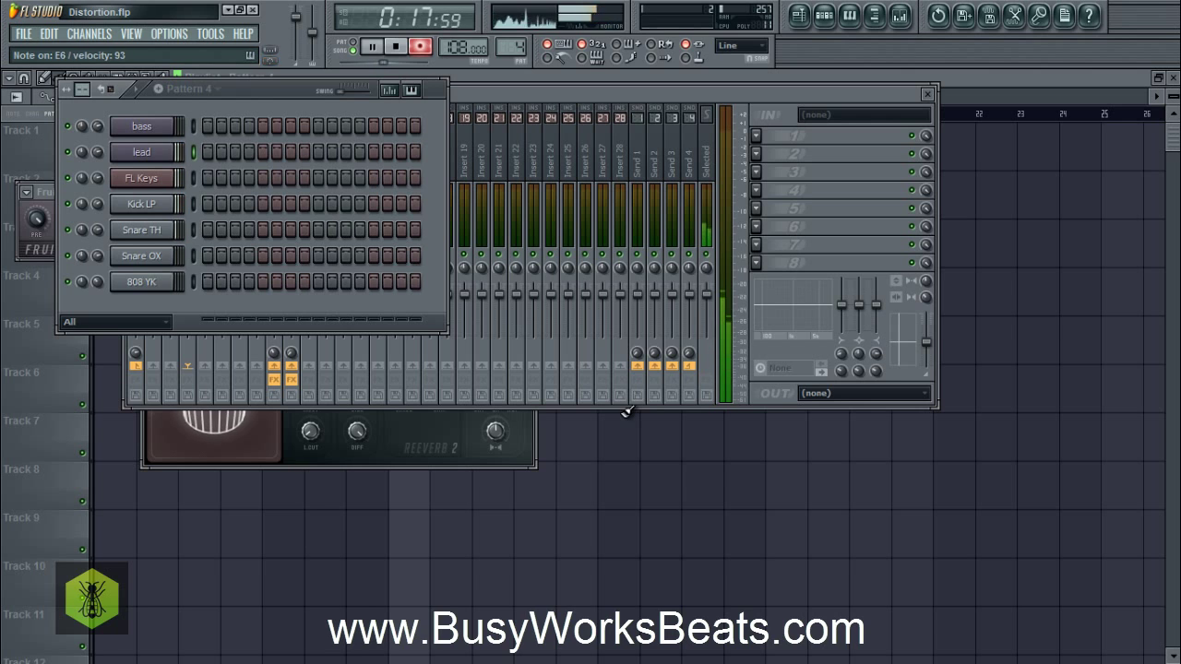
{"action": "key", "text": "space"}
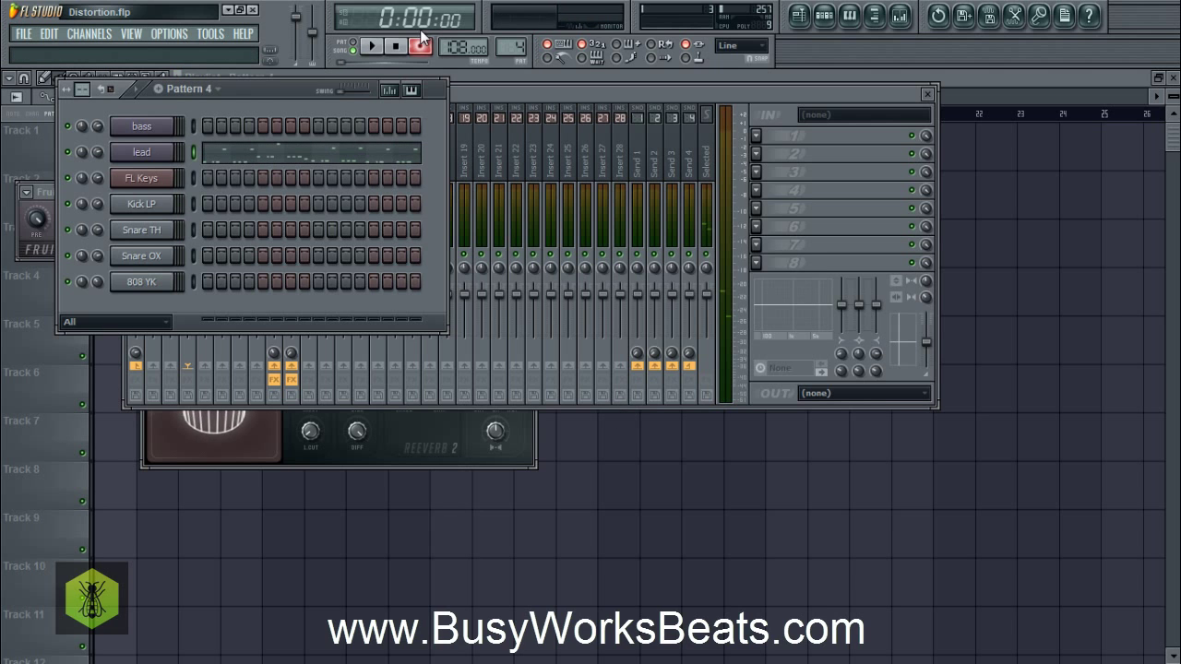
{"action": "left_click", "coordinate": [420, 46]}
Step: View the recorded lead notes in the piano roll, selecting all of them, and close it
{"action": "left_click", "coordinate": [260, 159]}
{"action": "key", "text": "ctrl+a"}
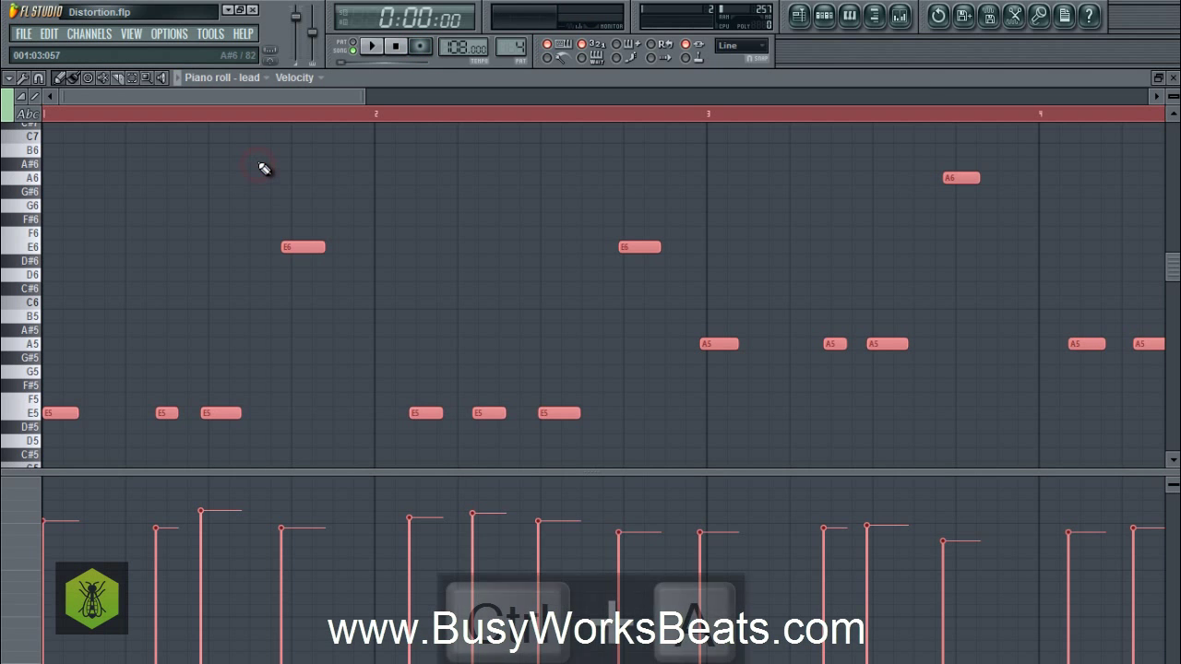
{"action": "left_click", "coordinate": [1172, 78]}
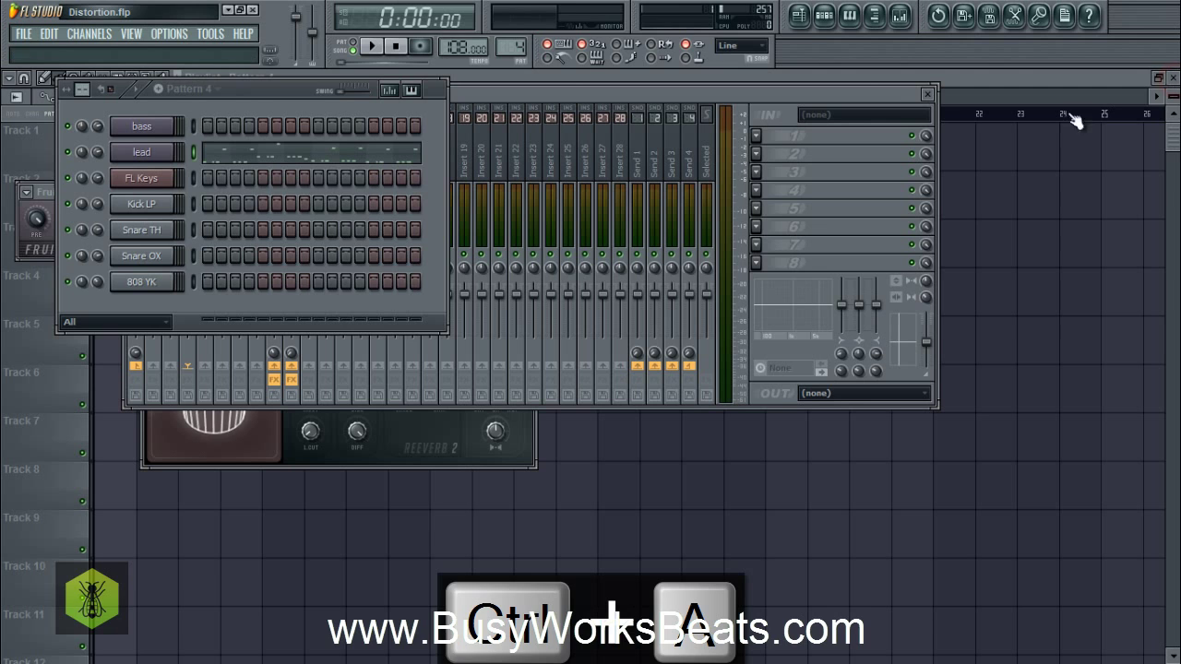
Step: Bypass the first Distortion Aux's effects in the mixer to compare the dry lead sound, and re-enable them
{"action": "left_click", "coordinate": [905, 96]}
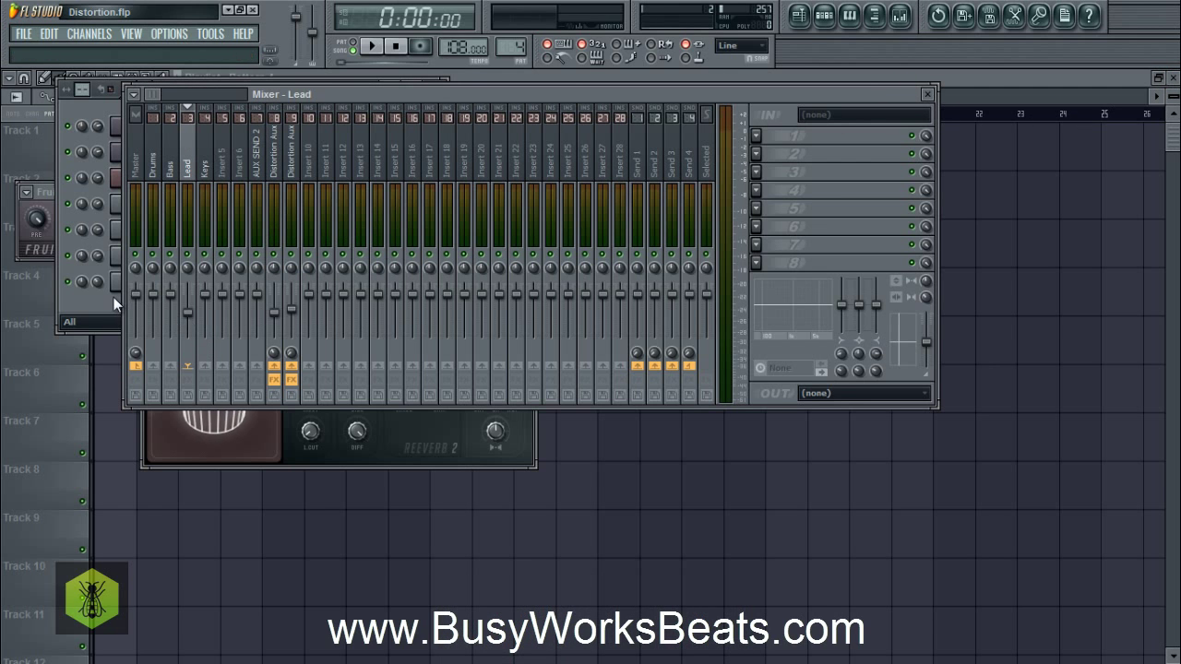
{"action": "left_click", "coordinate": [279, 379]}
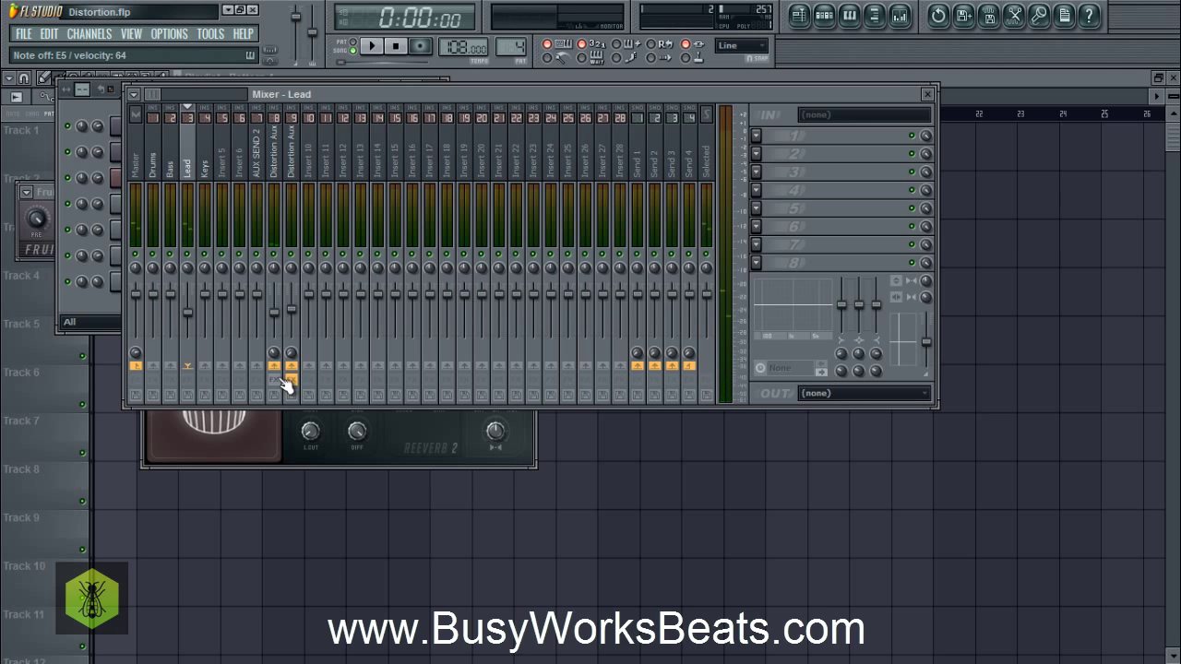
{"action": "left_click", "coordinate": [283, 380]}
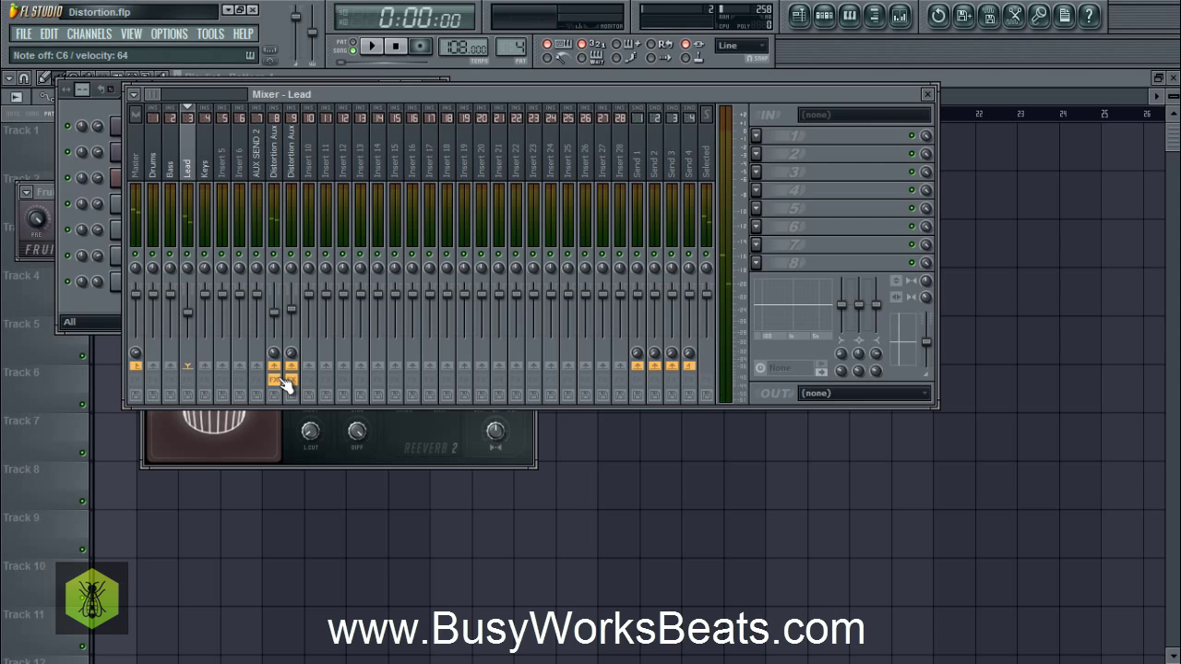
Step: Open the lead notes in the piano roll, change the snap setting, shift all notes slightly later and play the song
{"action": "key", "text": "space"}
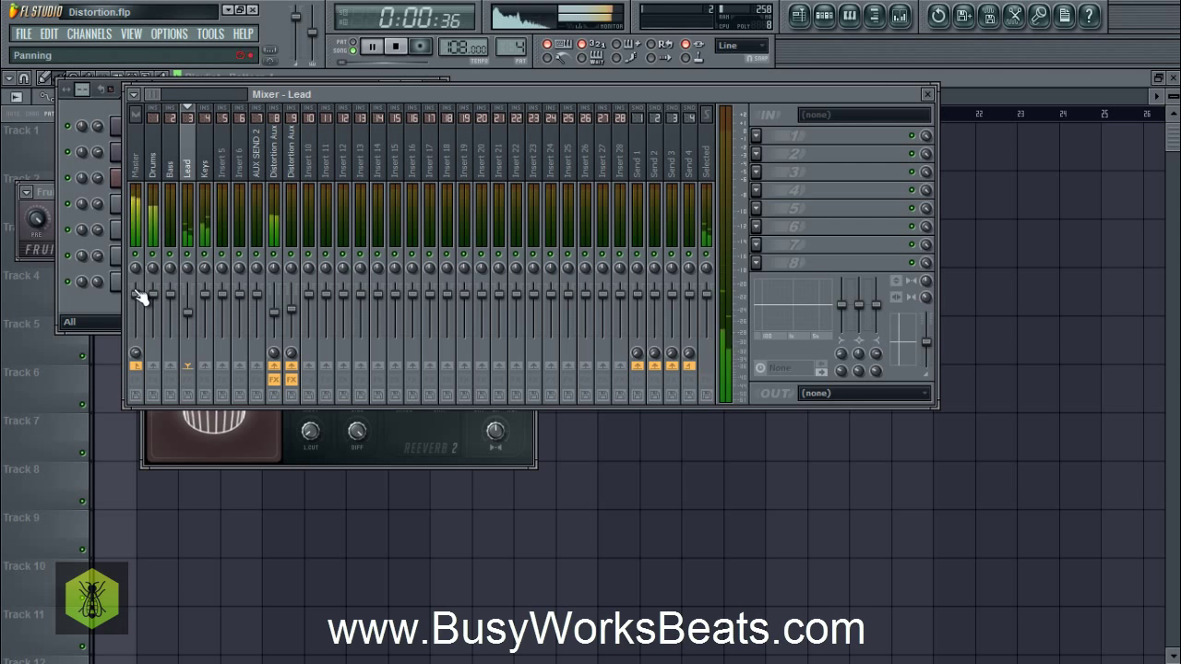
{"action": "key", "text": "space"}
{"action": "left_click", "coordinate": [106, 299]}
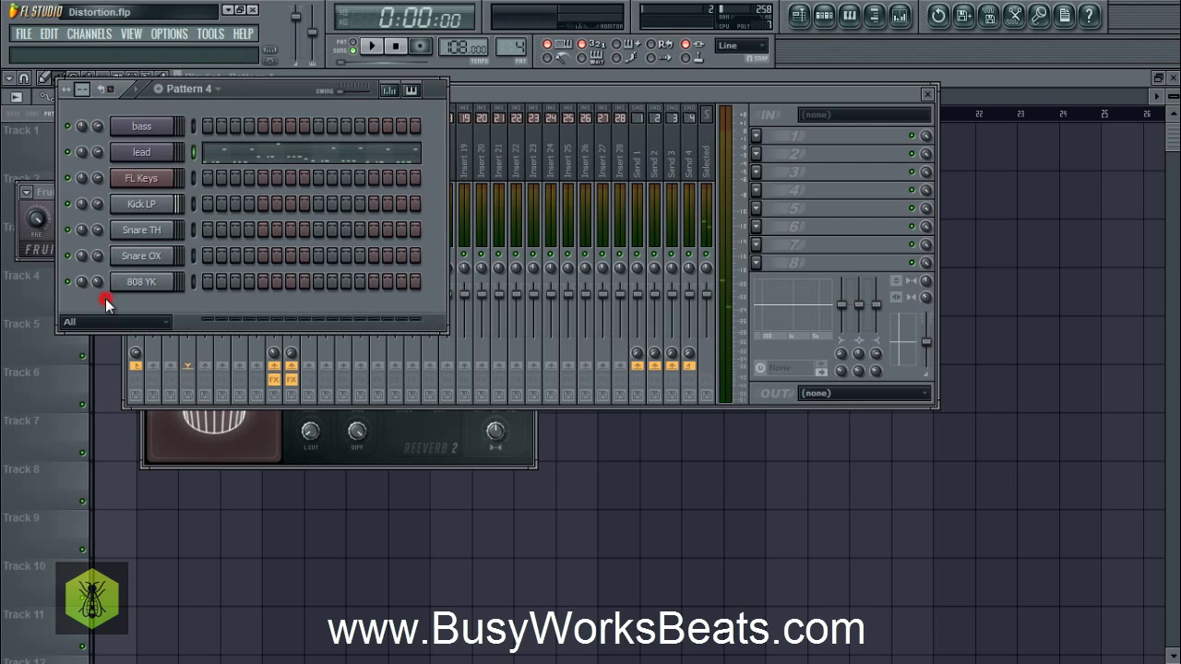
{"action": "left_click", "coordinate": [295, 146]}
{"action": "key", "text": "ctrl+a"}
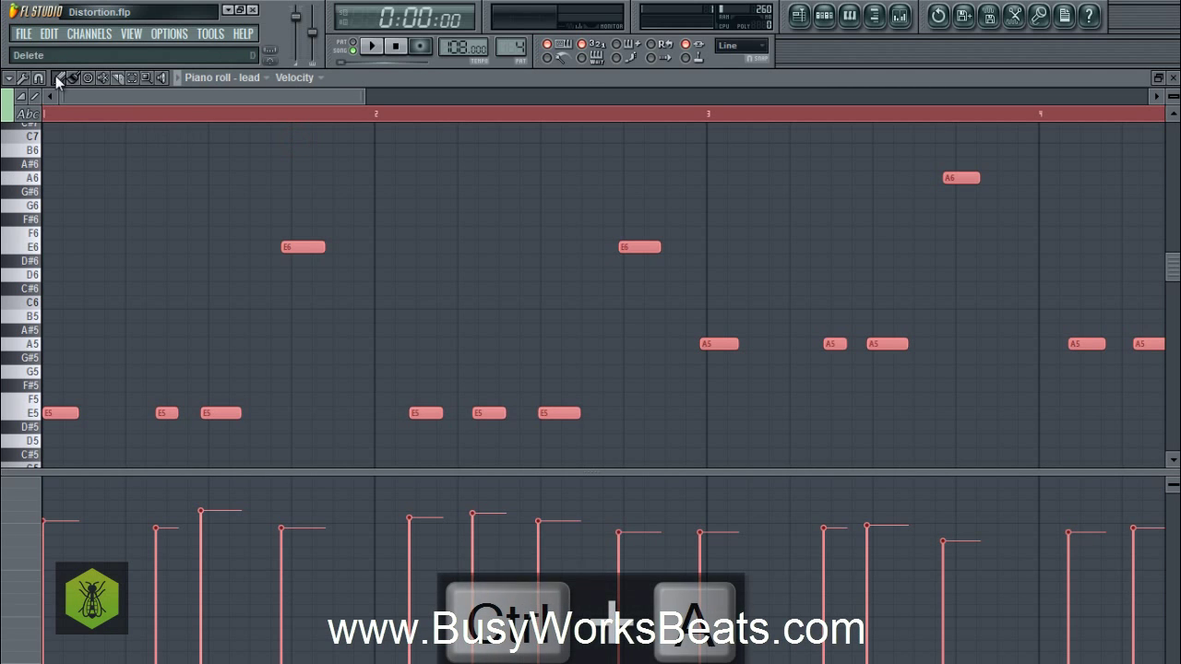
{"action": "left_click", "coordinate": [40, 79]}
{"action": "left_click", "coordinate": [54, 117]}
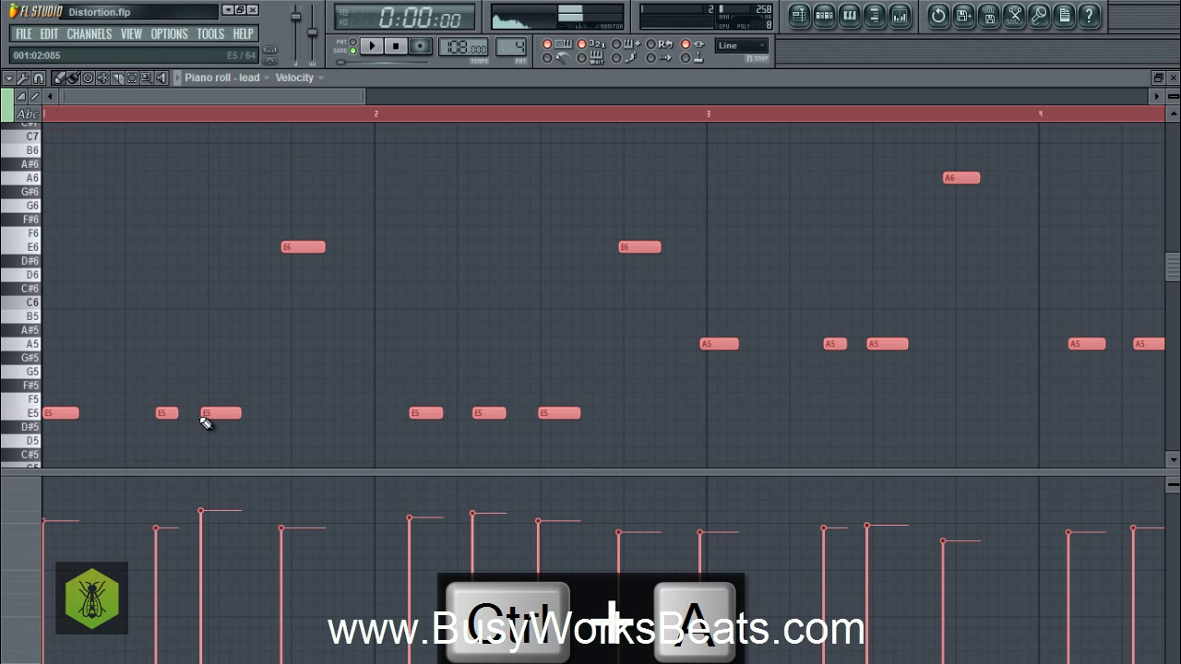
{"action": "left_click_drag", "start_coordinate": [206, 416], "coordinate": [214, 416]}
{"action": "key", "text": "space"}
{"action": "left_click", "coordinate": [188, 382]}
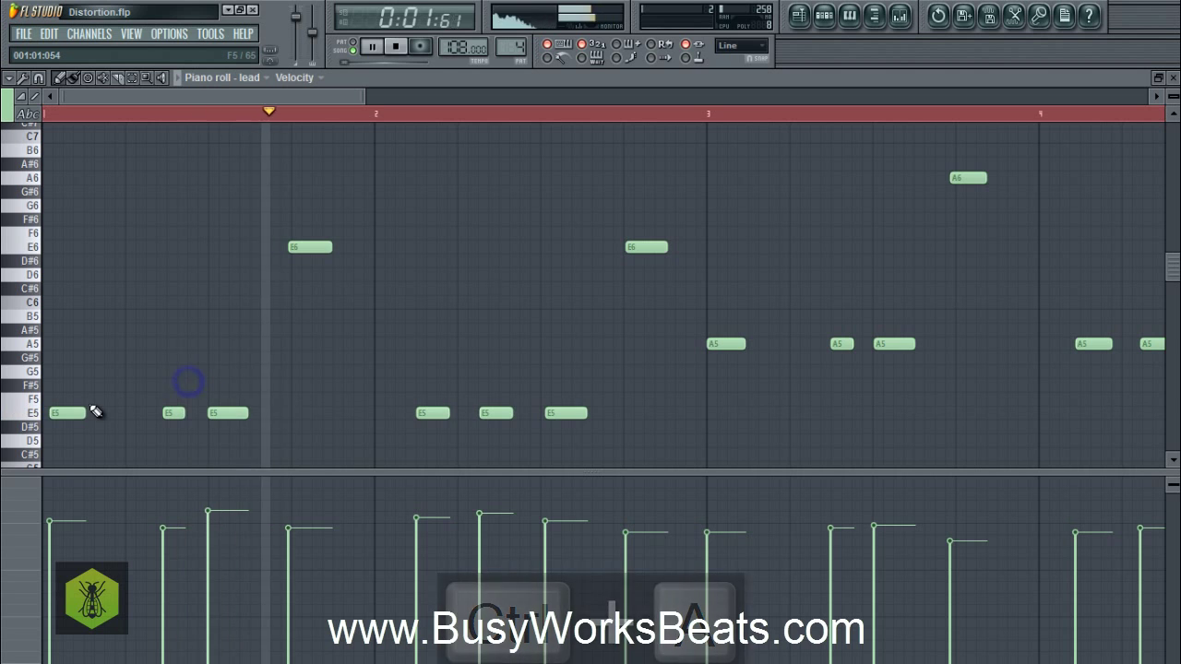
Step: Quantize all the lead notes, close the piano roll and return to the mixer
{"action": "key", "text": "ctrl+a"}
{"action": "left_click_drag", "start_coordinate": [92, 409], "coordinate": [95, 413]}
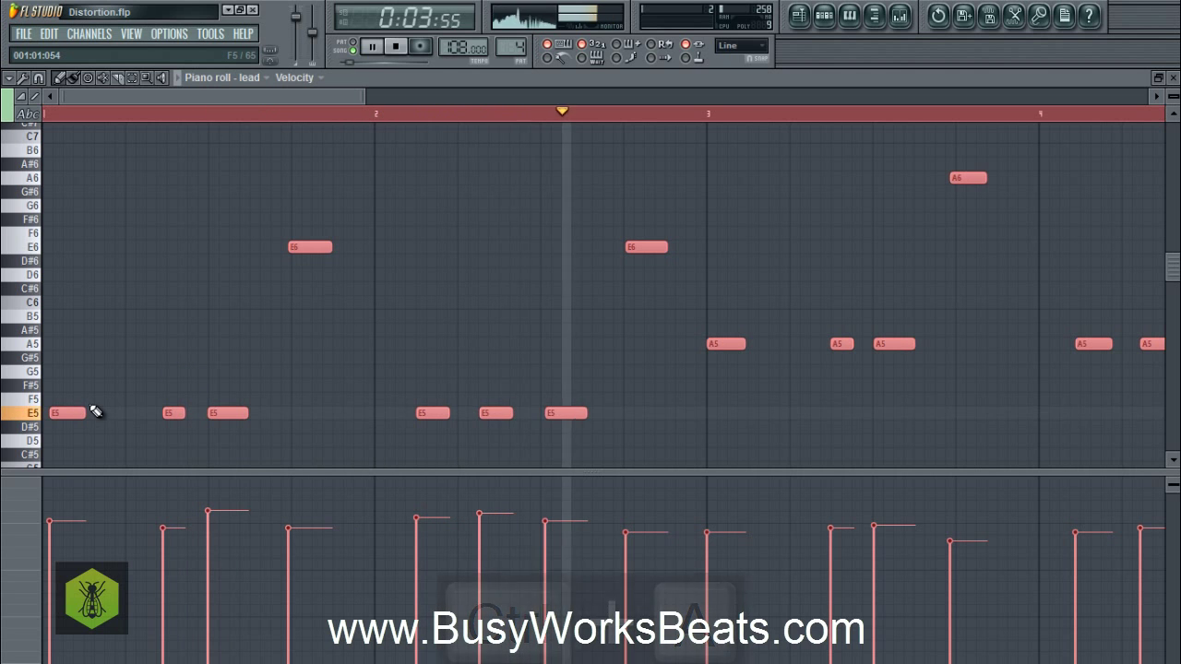
{"action": "key", "text": "alt+q"}
{"action": "key", "text": "Return"}
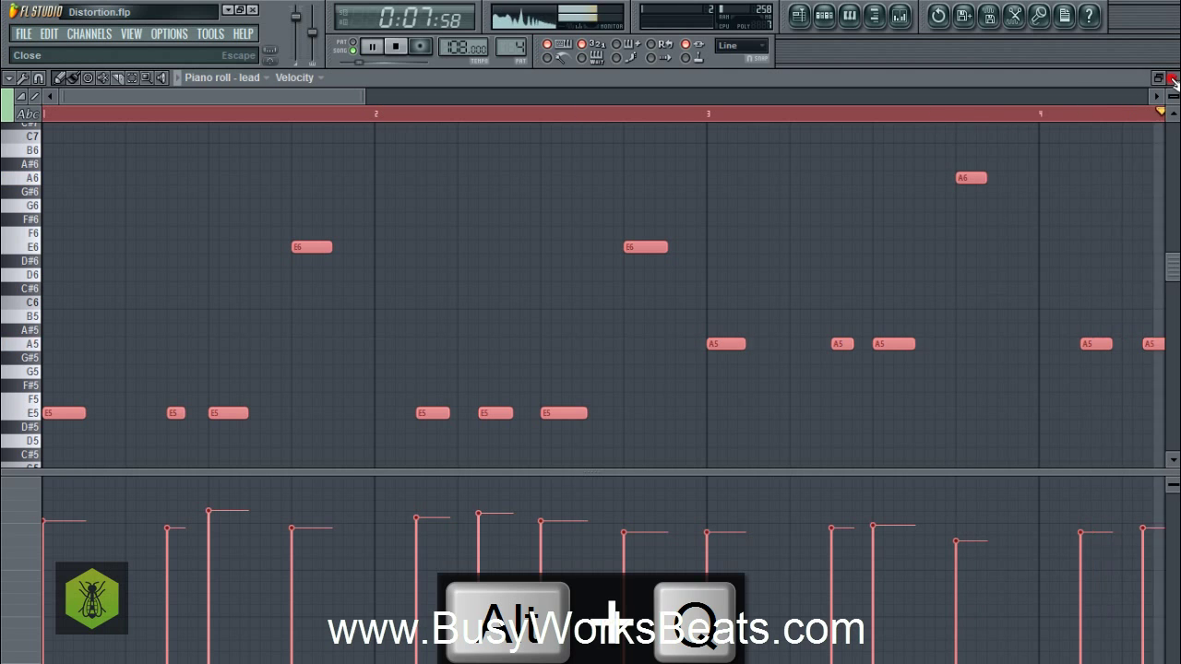
{"action": "key", "text": "F7"}
{"action": "left_click", "coordinate": [477, 92]}
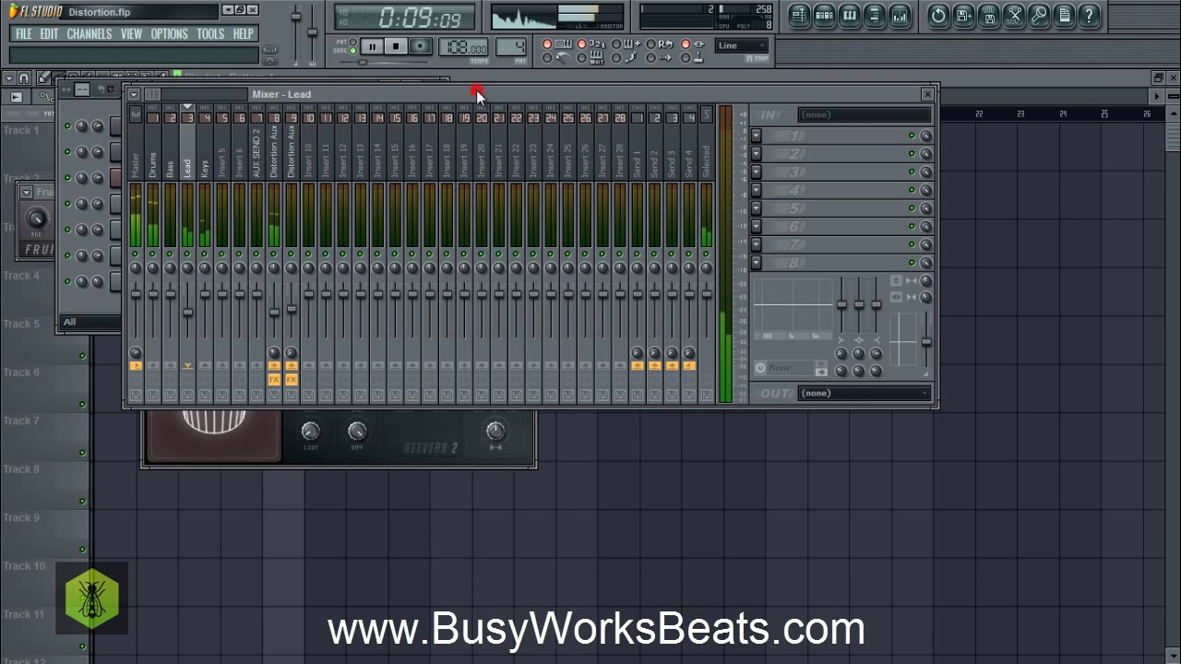
Step: Lower the Lead and Drums mixer track volumes while the song plays, and select the Lead track
{"action": "left_click_drag", "start_coordinate": [188, 296], "coordinate": [190, 323]}
{"action": "left_click_drag", "start_coordinate": [190, 264], "coordinate": [157, 311]}
{"action": "left_click", "coordinate": [191, 317]}
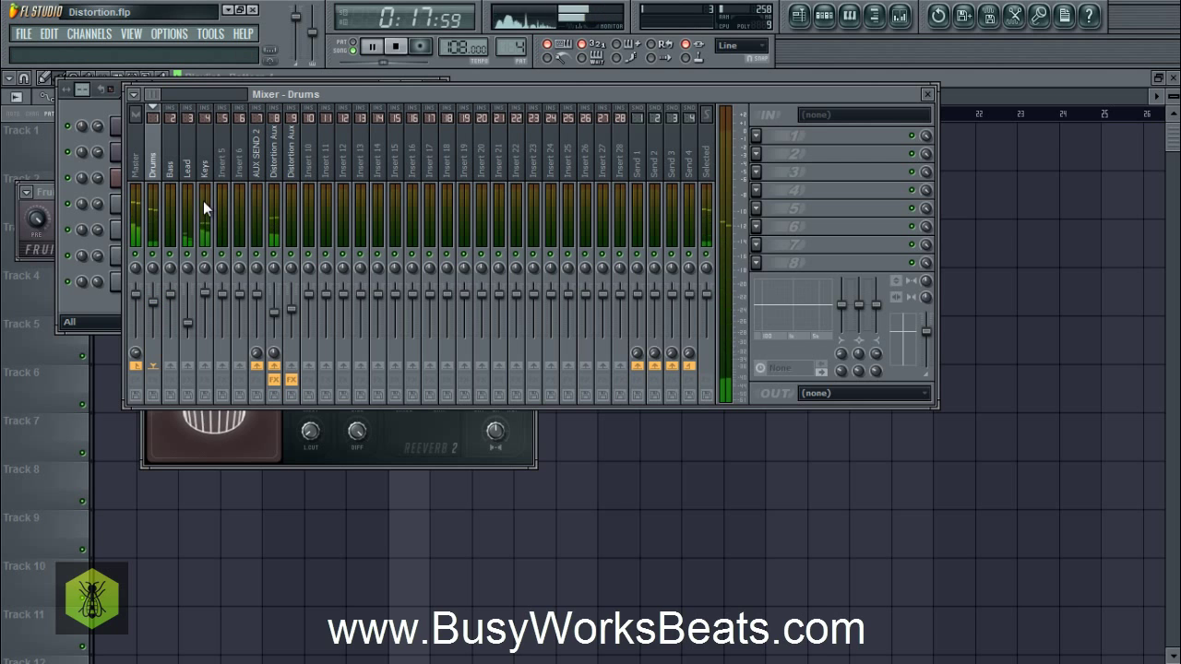
{"action": "left_click", "coordinate": [190, 177]}
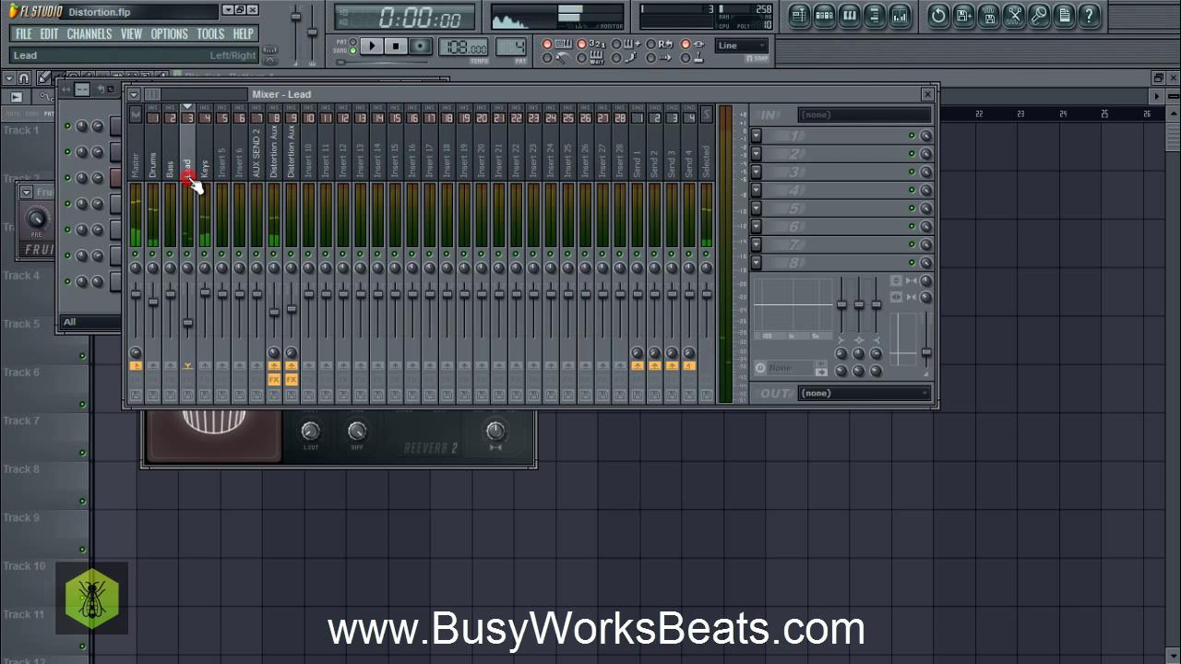
Step: Place a second Pattern 4 clip at bar 9 on playlist Track 3 and save the project
{"action": "left_click", "coordinate": [214, 419]}
{"action": "left_click", "coordinate": [226, 472]}
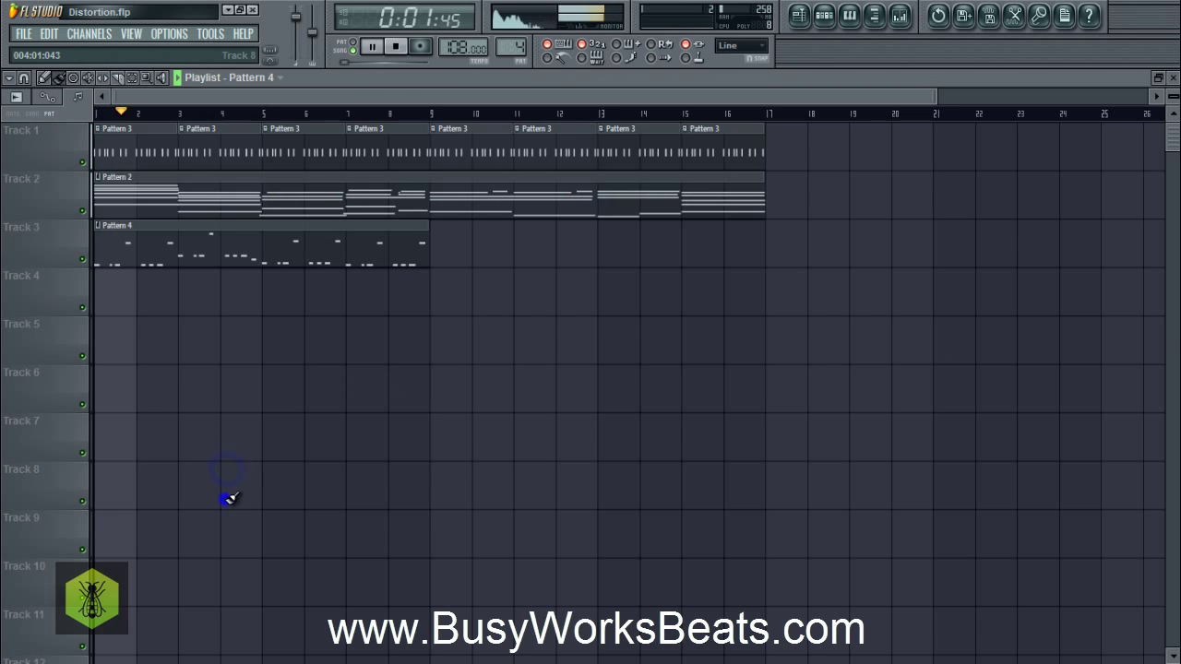
{"action": "left_click", "coordinate": [444, 242]}
{"action": "key", "text": "ctrl+s"}
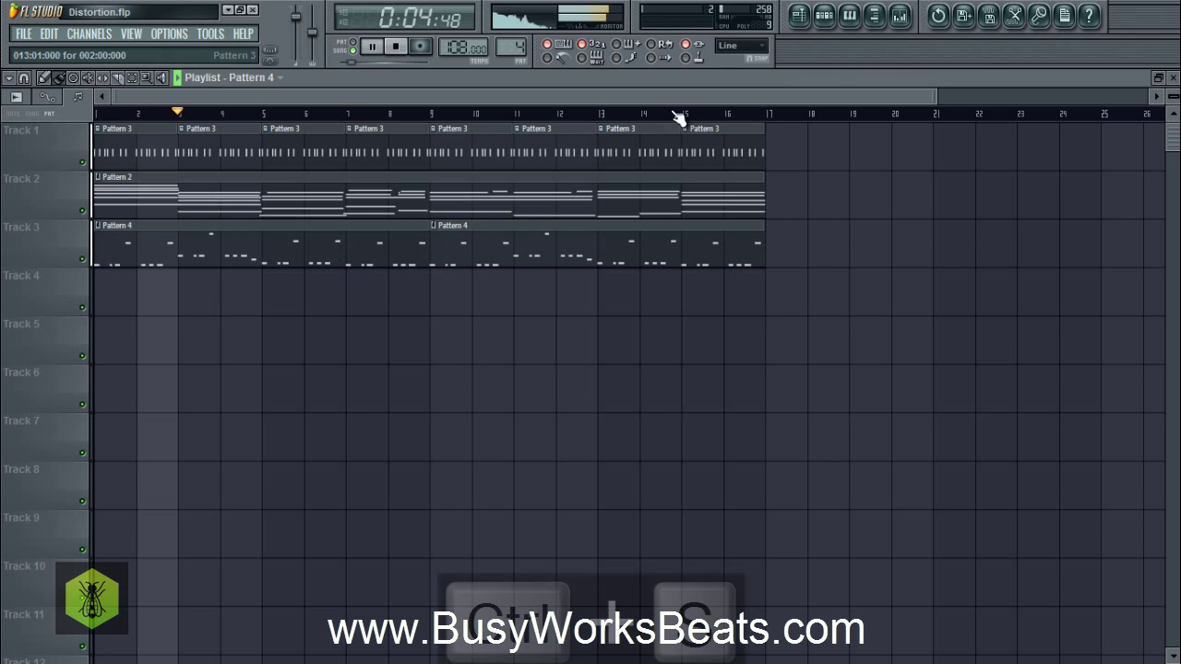
Step: Inspect the Lead track and the effects on both Distortion Aux tracks in the mixer during playback
{"action": "left_click", "coordinate": [899, 16]}
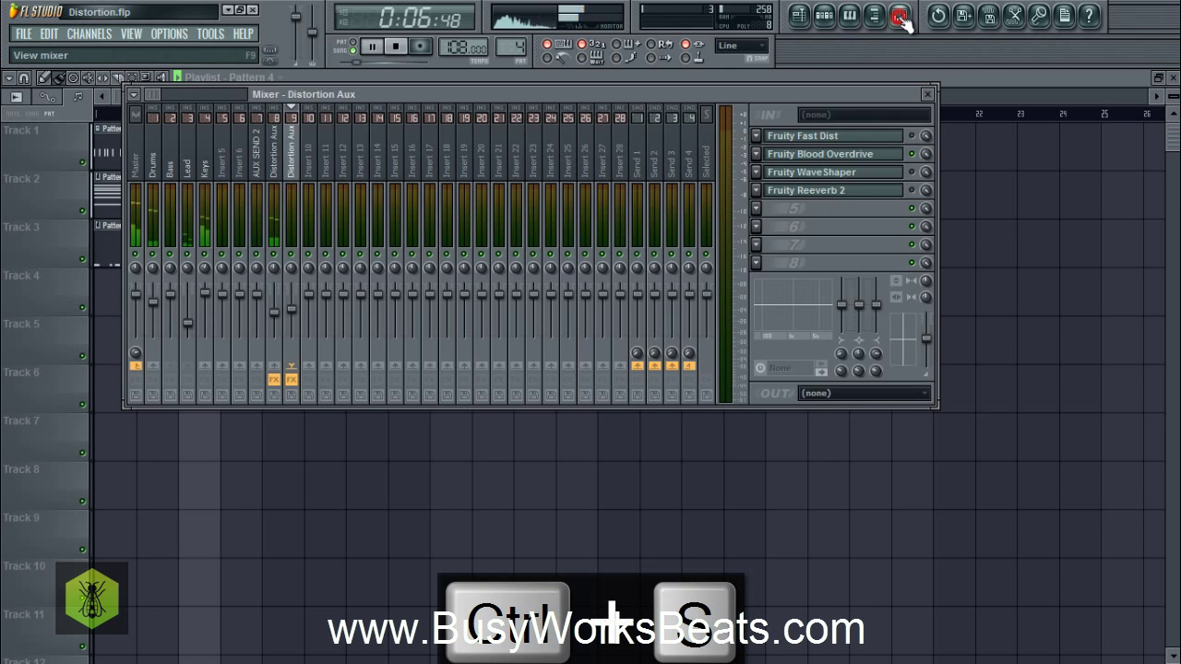
{"action": "left_click", "coordinate": [188, 177]}
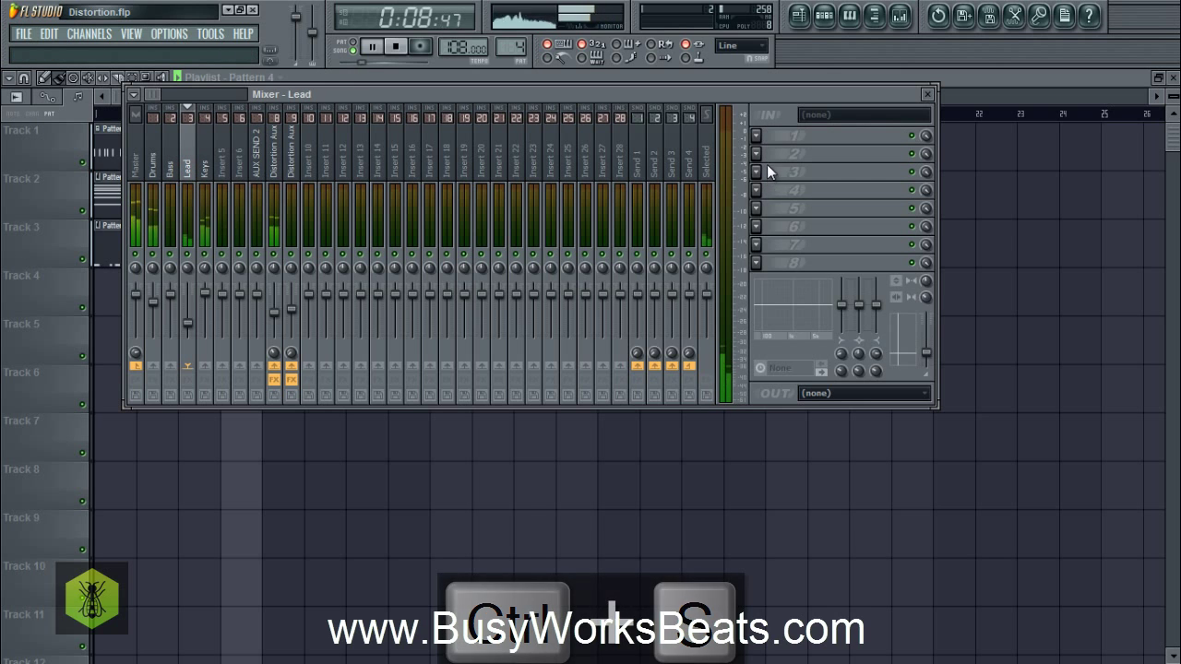
{"action": "left_click", "coordinate": [284, 173]}
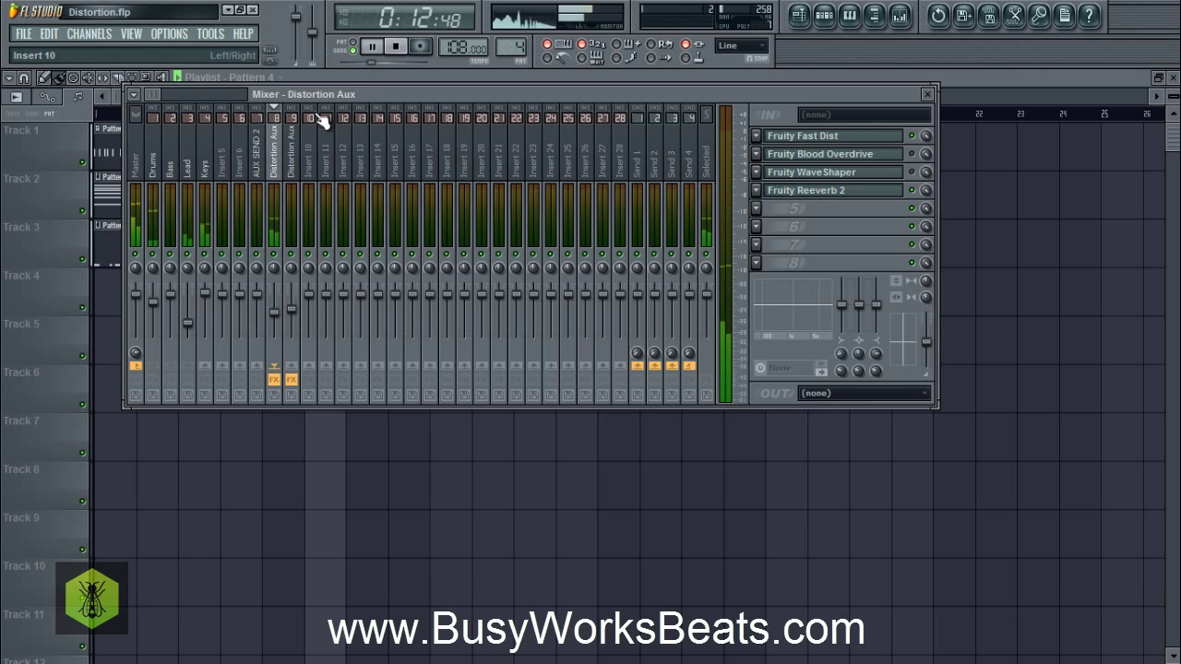
{"action": "left_click", "coordinate": [294, 157]}
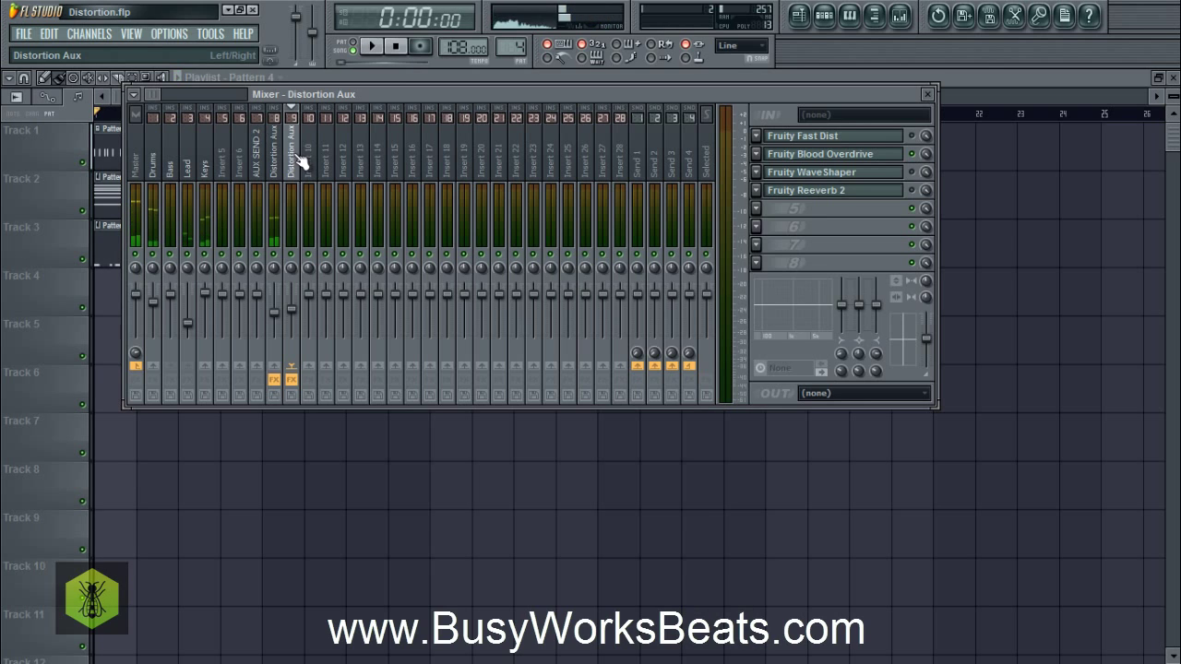
Step: Create an automation clip for the Lead track's send to the first Distortion Aux and show it in the playlist
{"action": "left_click", "coordinate": [188, 173]}
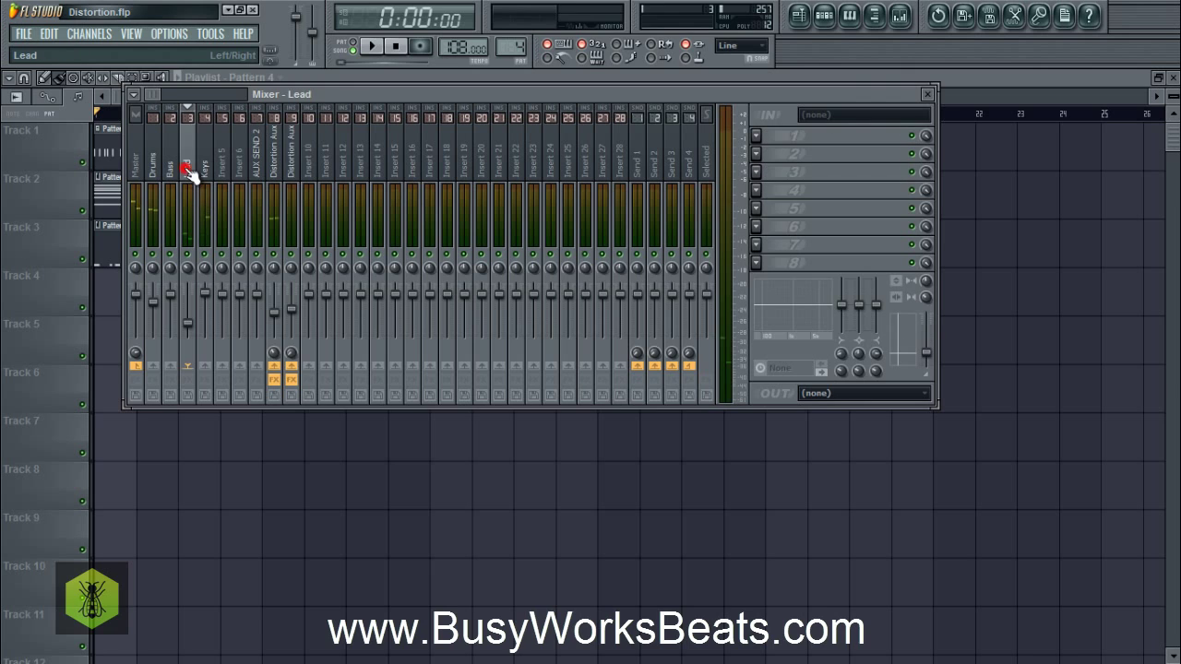
{"action": "right_click", "coordinate": [273, 353]}
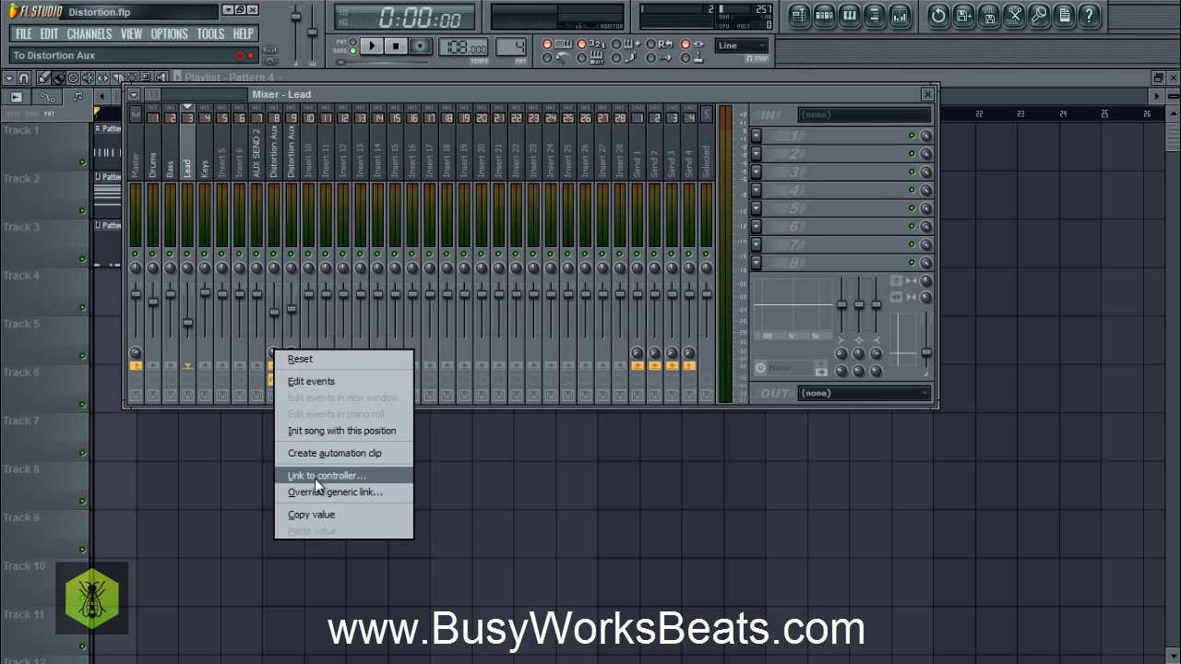
{"action": "left_click", "coordinate": [340, 453]}
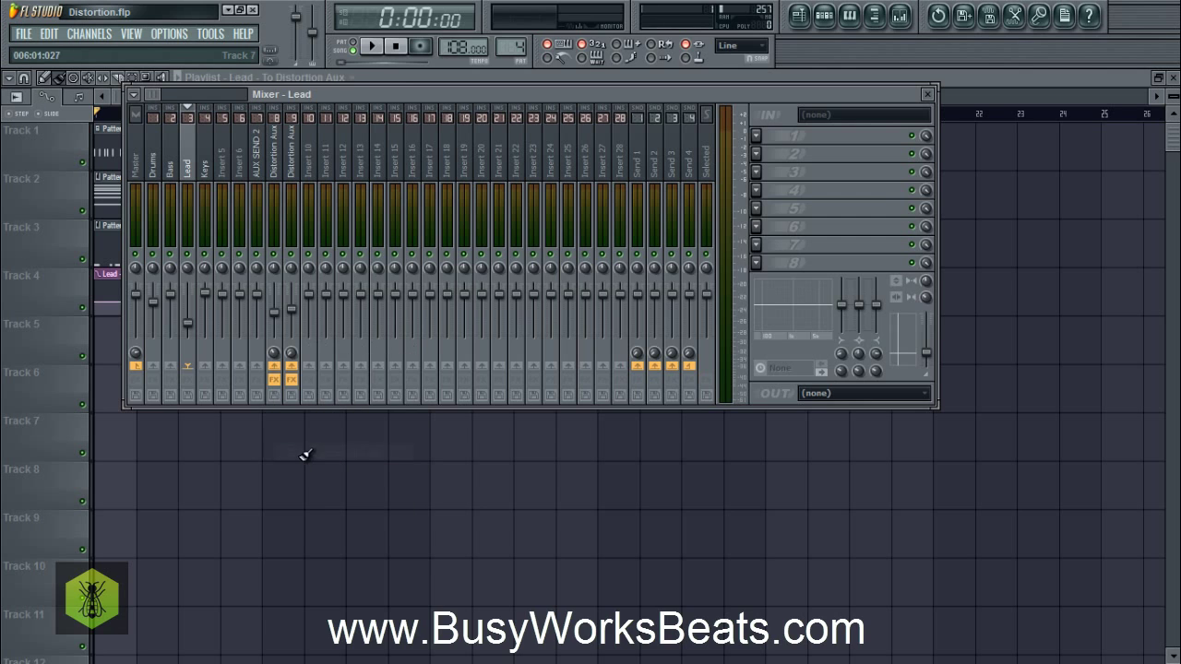
{"action": "left_click", "coordinate": [295, 459]}
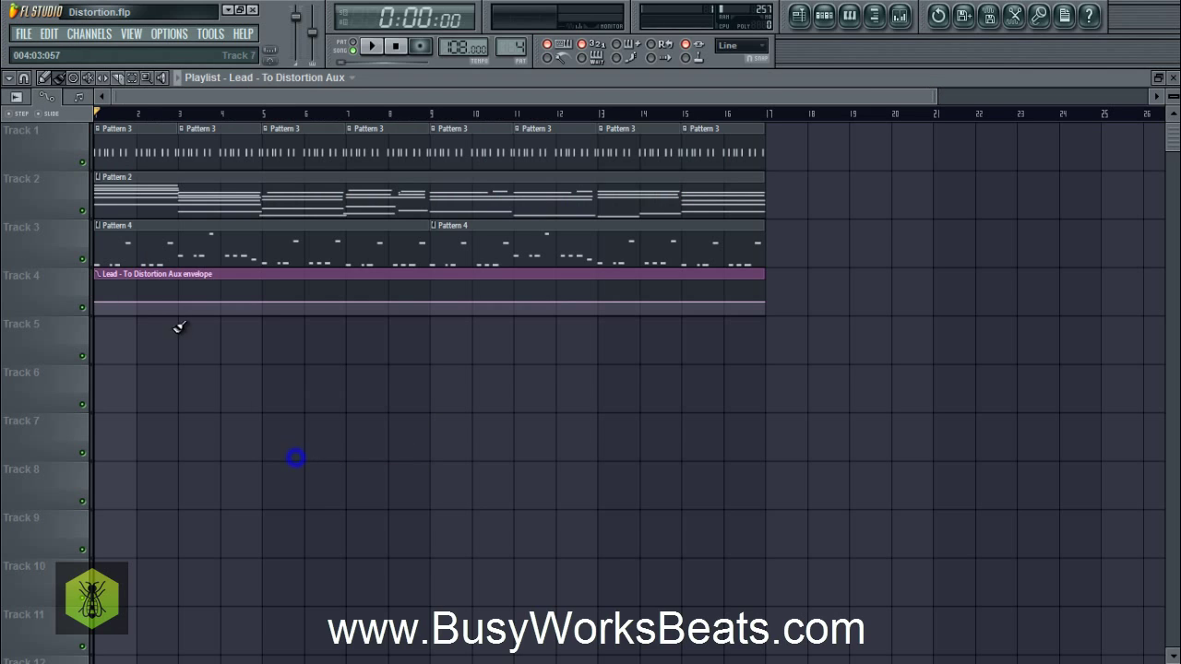
Step: Set the playlist snap to Bar and lower the Lead send envelope's first point to the minimum
{"action": "left_click", "coordinate": [27, 78]}
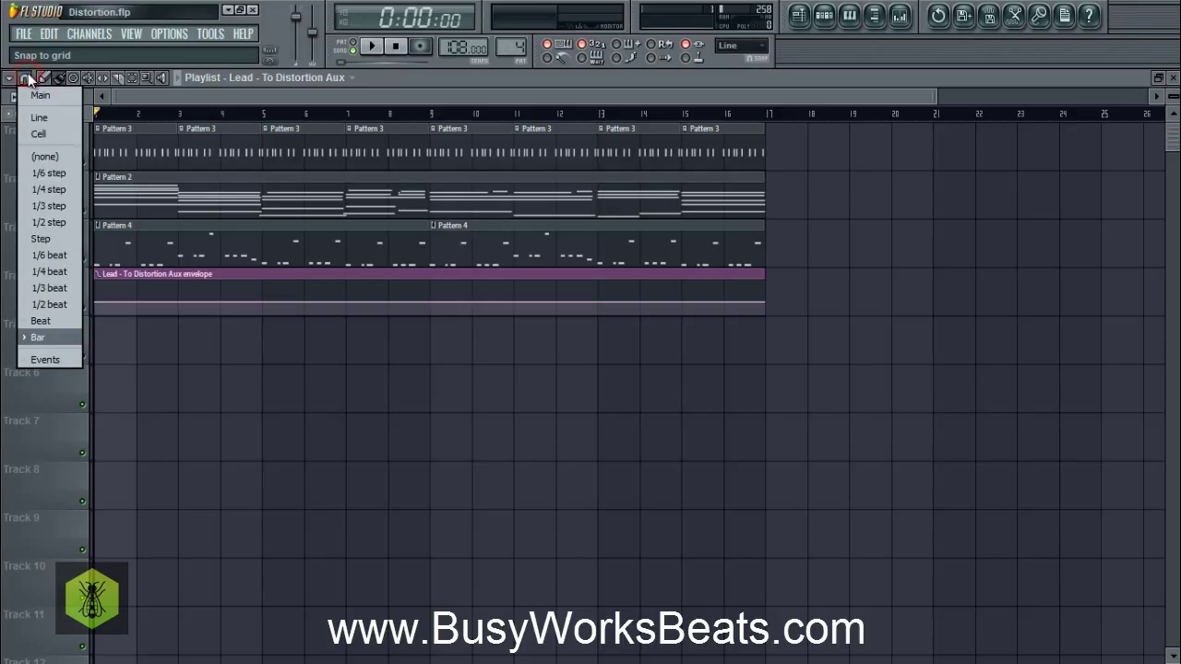
{"action": "left_click", "coordinate": [62, 342]}
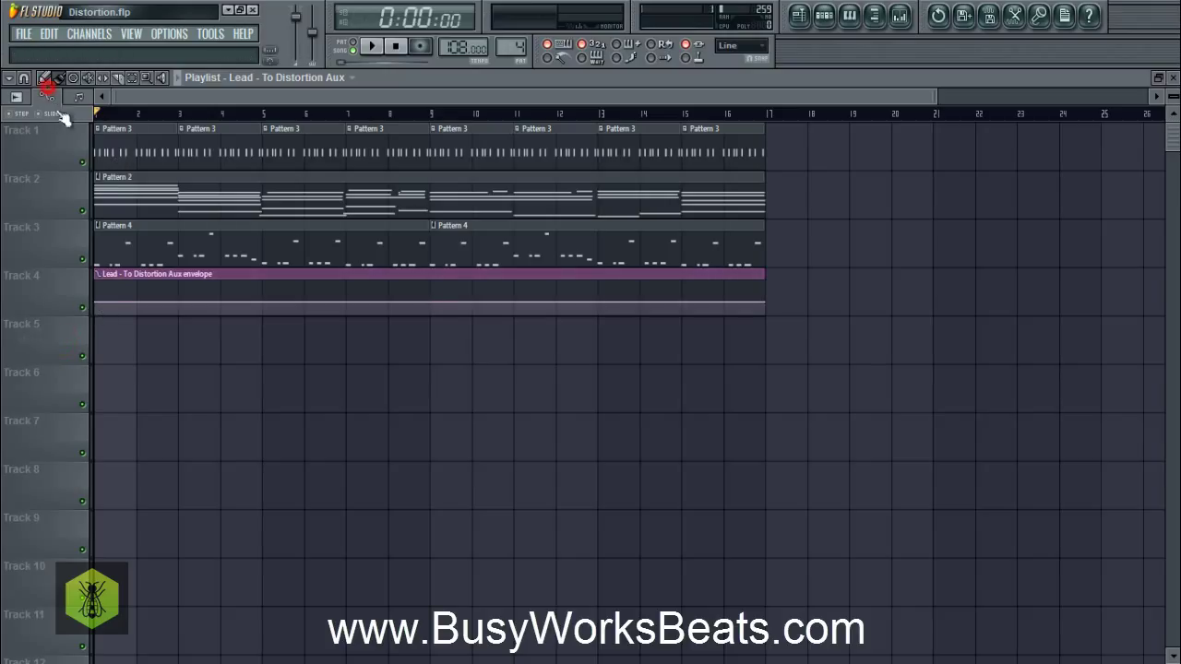
{"action": "left_click", "coordinate": [44, 79]}
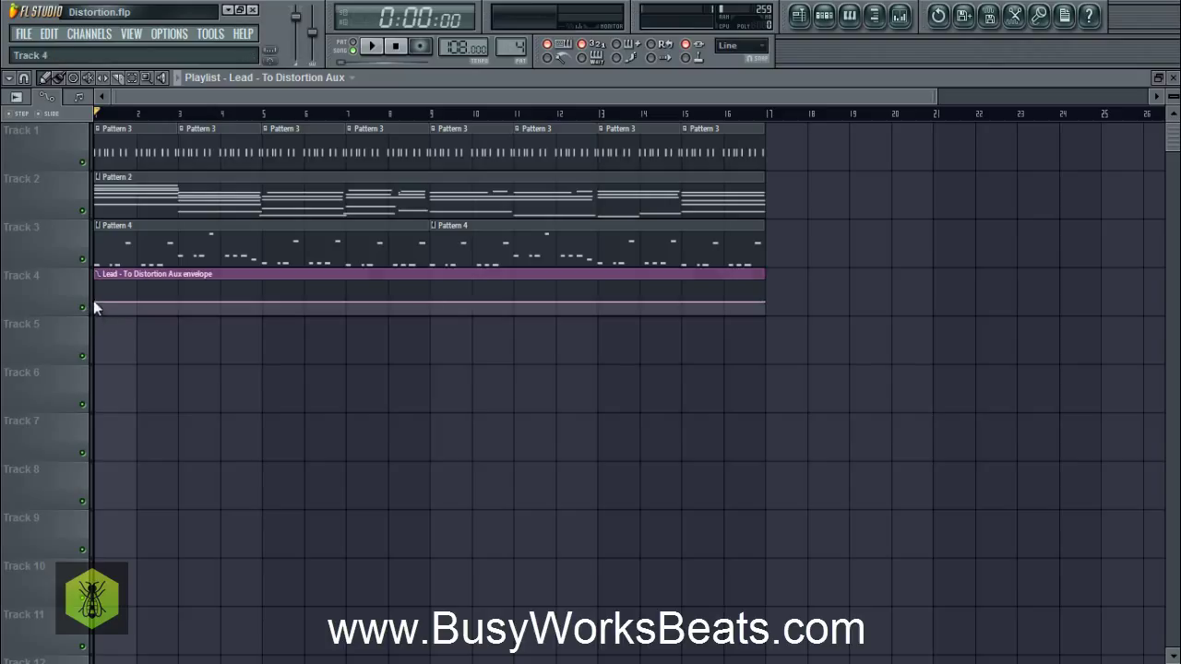
{"action": "left_click_drag", "start_coordinate": [96, 303], "coordinate": [101, 334]}
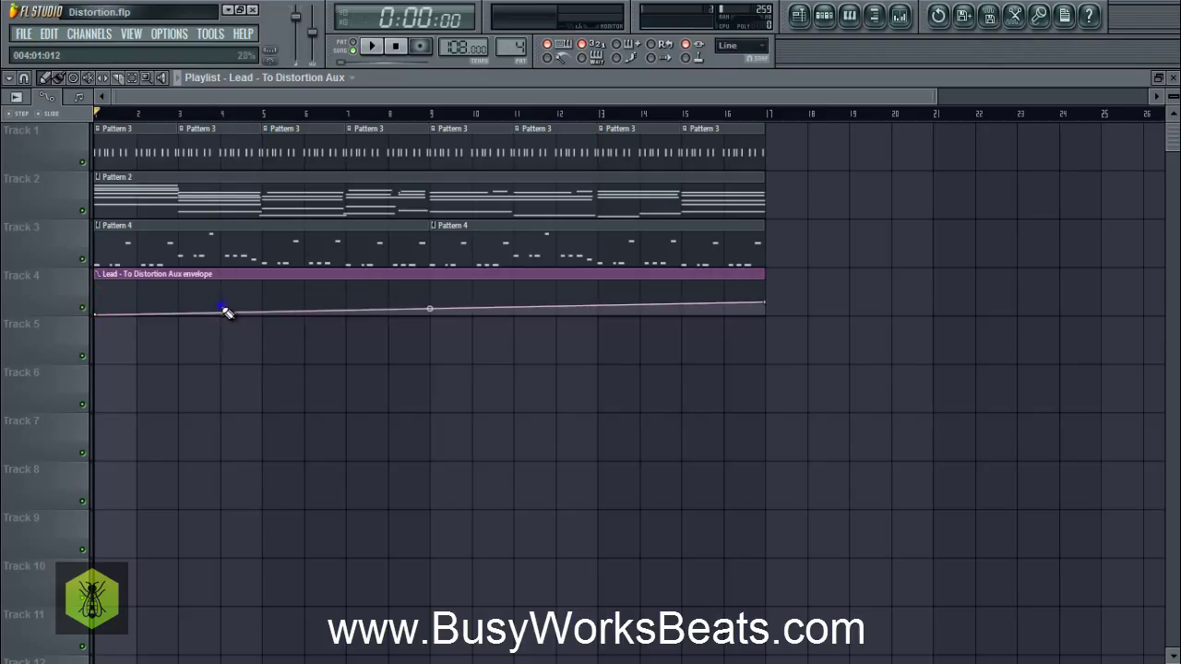
Step: Add points to the Lead send envelope at bars 4, 5 and 6, peaking at bar 5 and dropping near the minimum at bar 6
{"action": "right_click", "coordinate": [218, 276]}
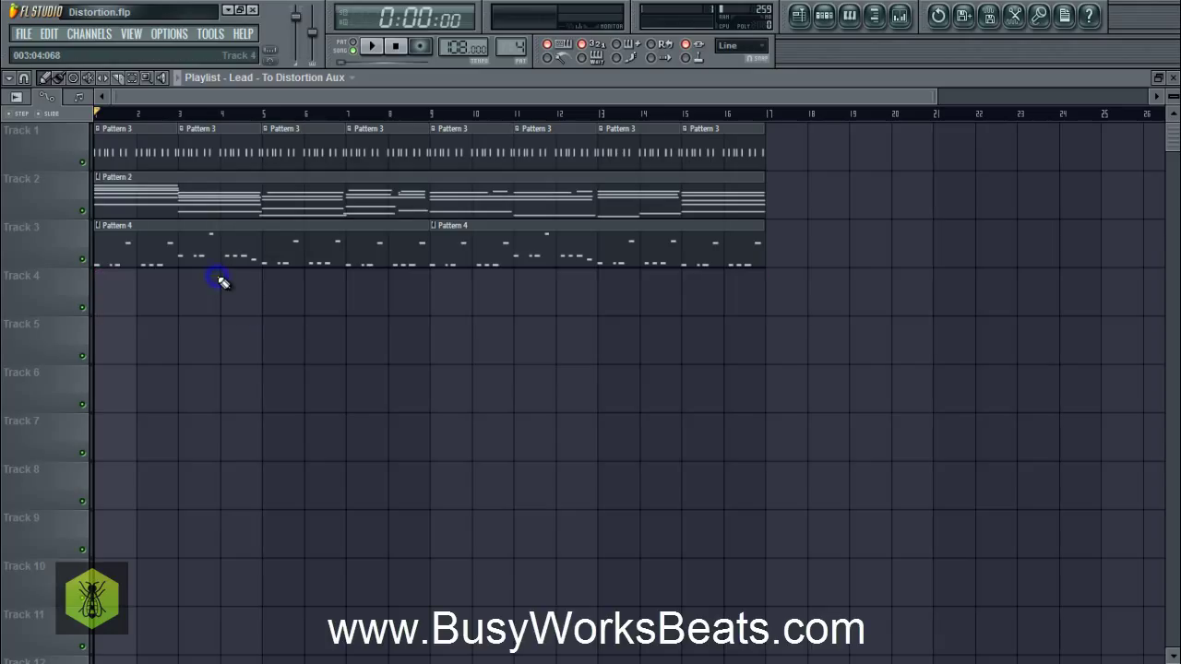
{"action": "key", "text": "ctrl+z"}
{"action": "right_click", "coordinate": [219, 299]}
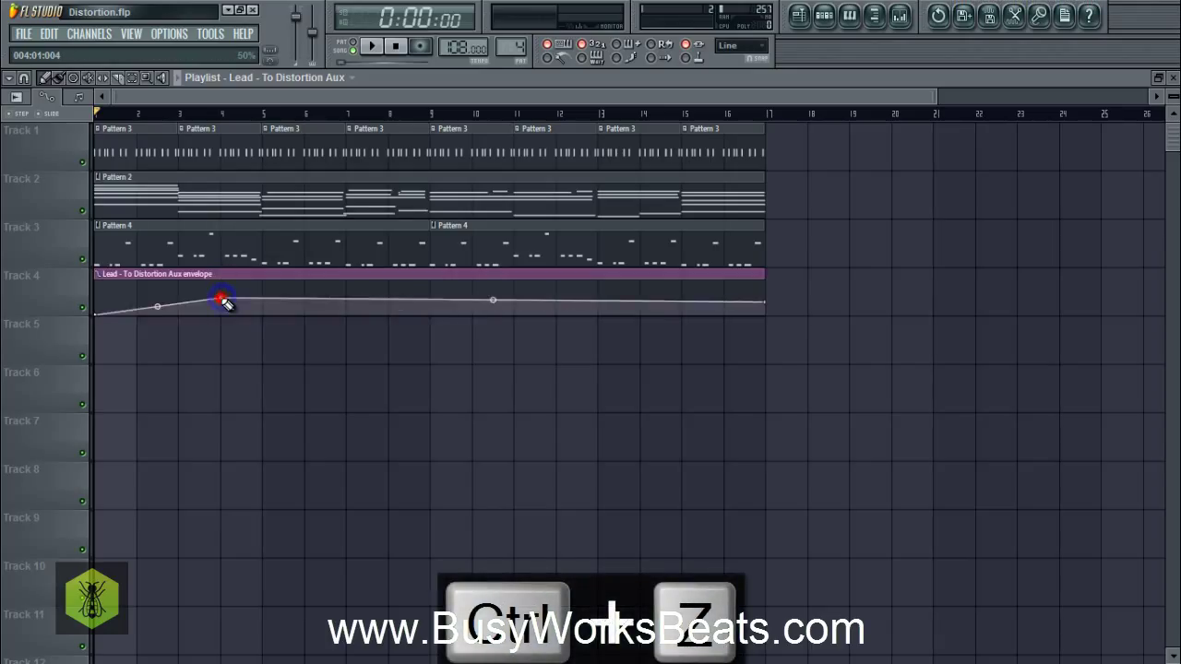
{"action": "left_click_drag", "start_coordinate": [221, 301], "coordinate": [228, 322]}
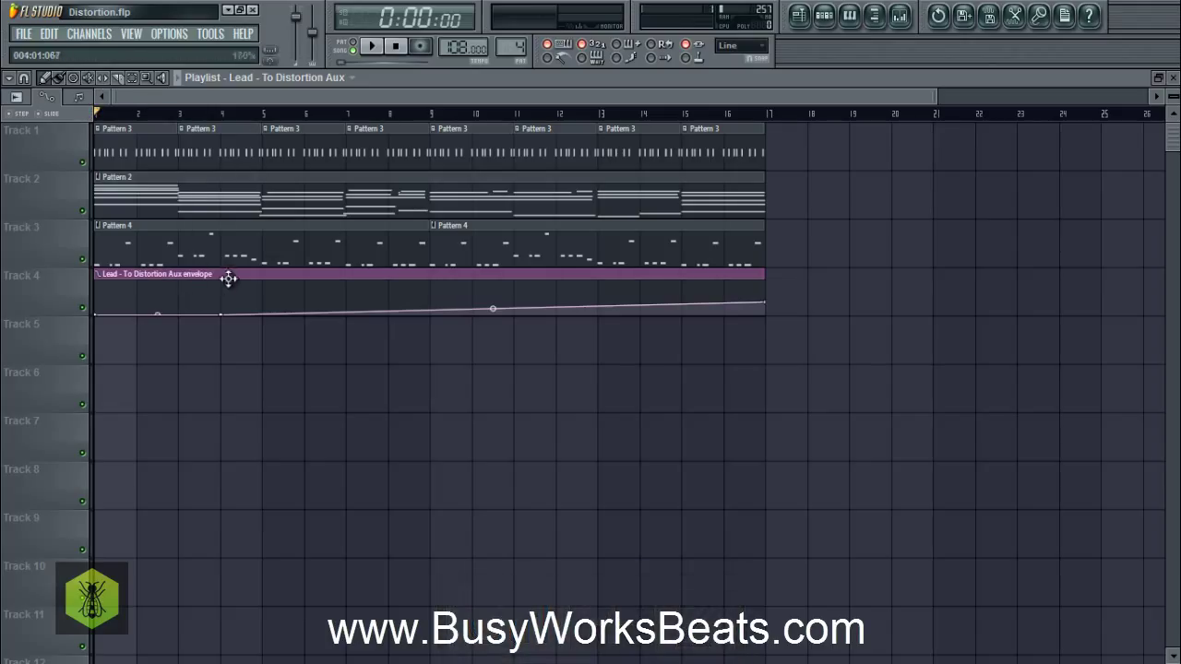
{"action": "left_click", "coordinate": [44, 79]}
{"action": "left_click_drag", "start_coordinate": [220, 310], "coordinate": [263, 281]}
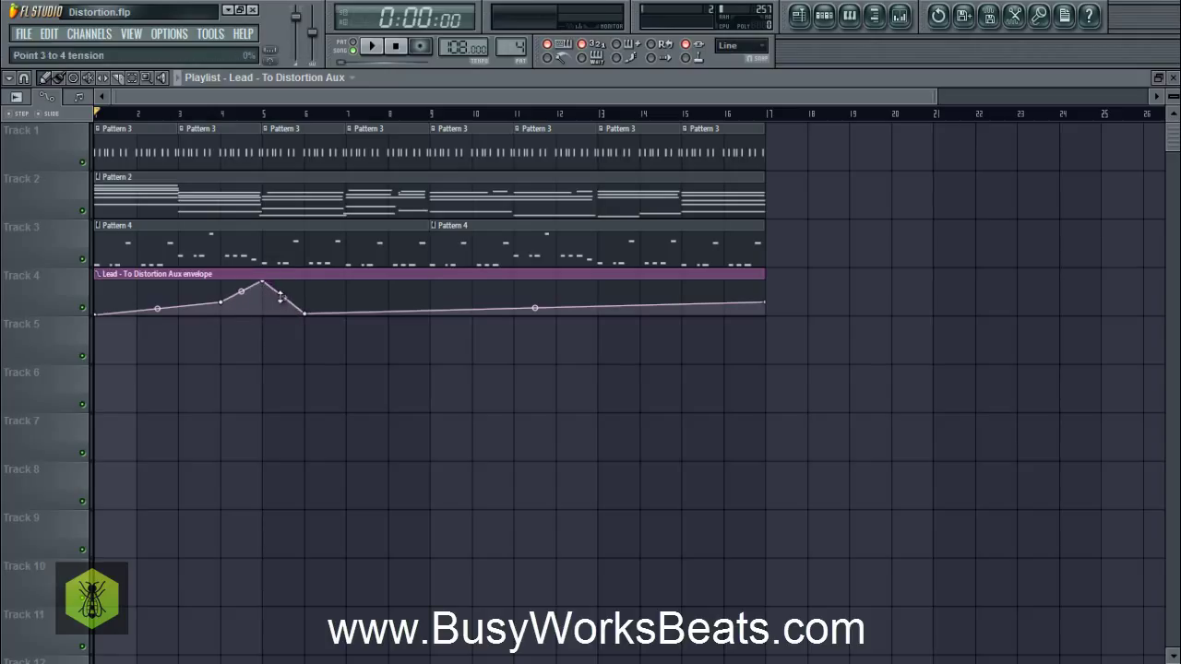
Step: Curve the envelope segments on both sides of the bar 5 peak inward while auditioning the song, and stop playback
{"action": "key", "text": "space"}
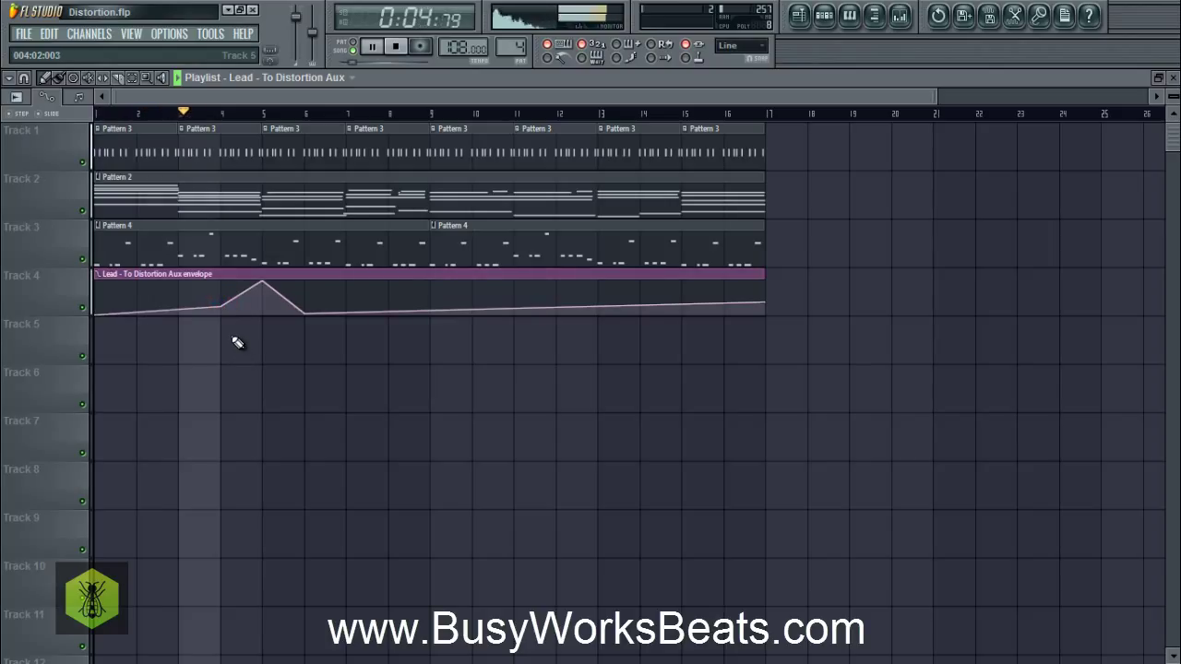
{"action": "left_click_drag", "start_coordinate": [241, 296], "coordinate": [281, 339]}
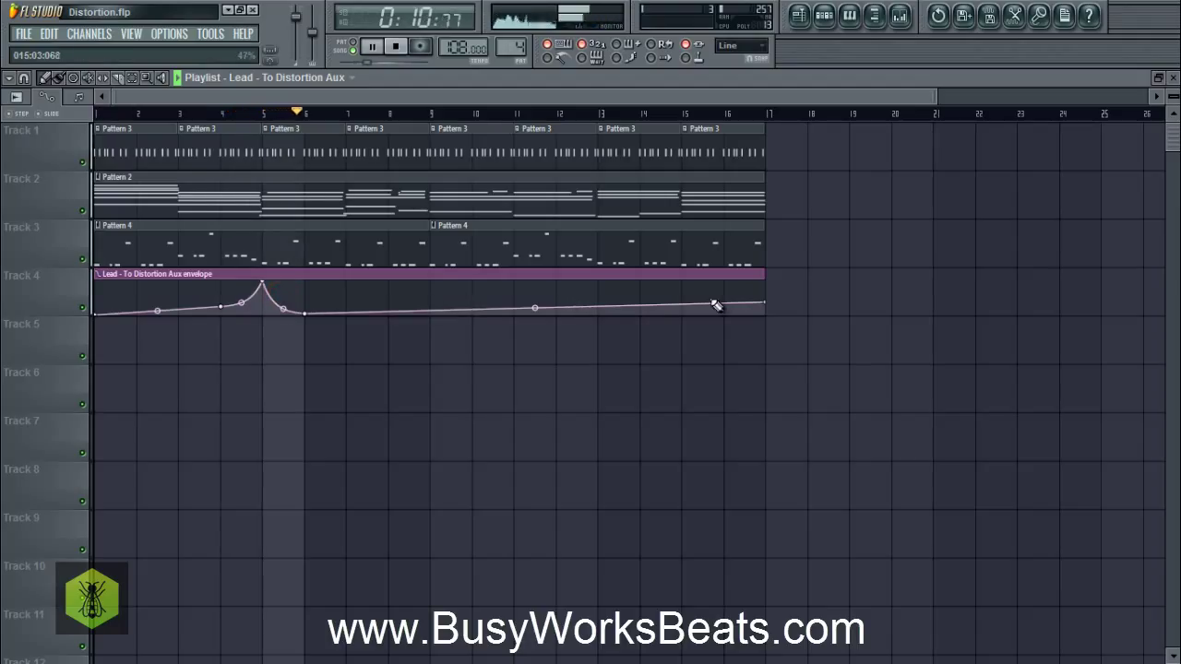
{"action": "key", "text": "space"}
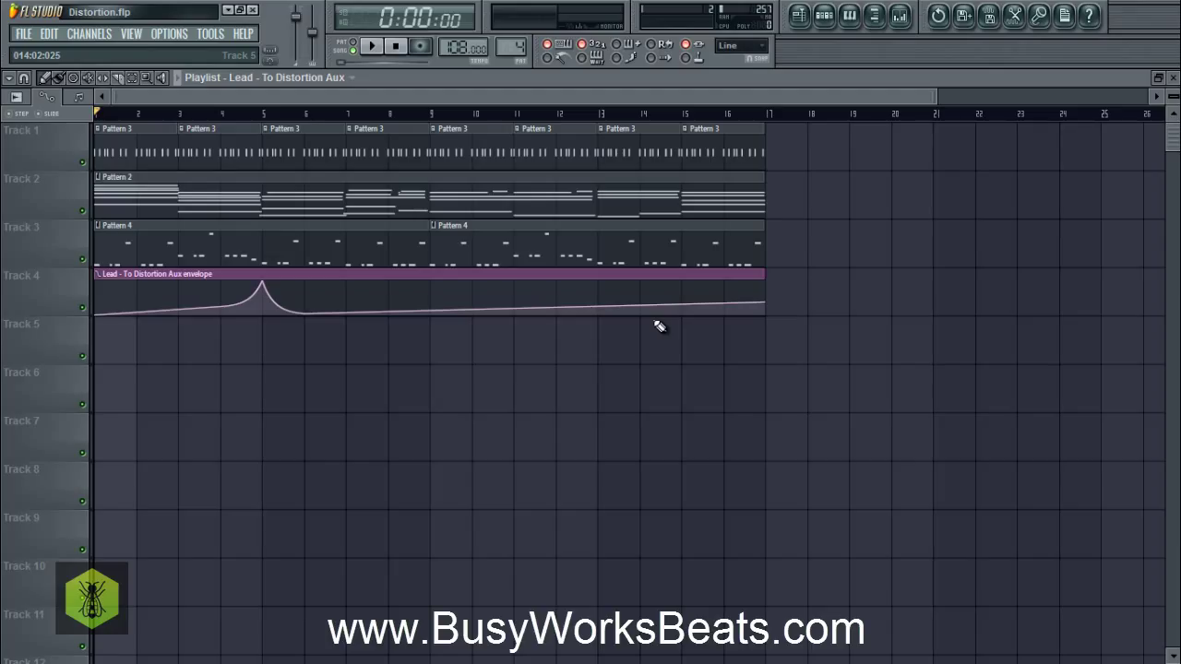
Step: Reopen the mixer and review the Lead track's sends to the Distortion Aux tracks
{"action": "left_click", "coordinate": [899, 15]}
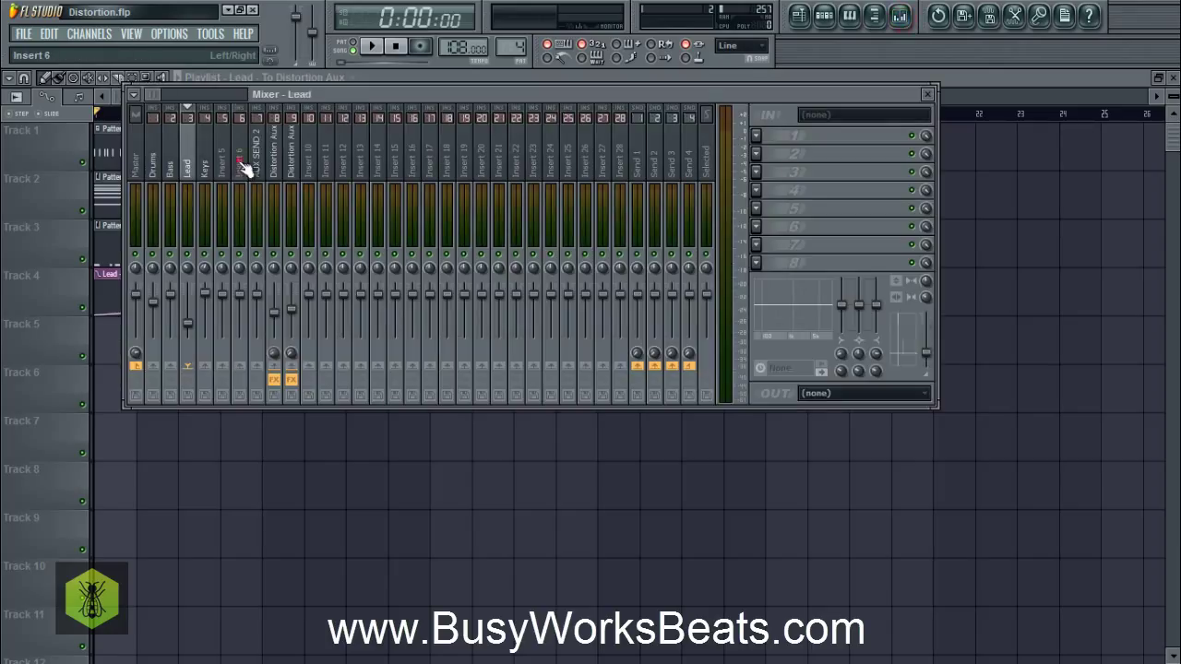
{"action": "left_click", "coordinate": [248, 168]}
{"action": "left_click", "coordinate": [181, 189]}
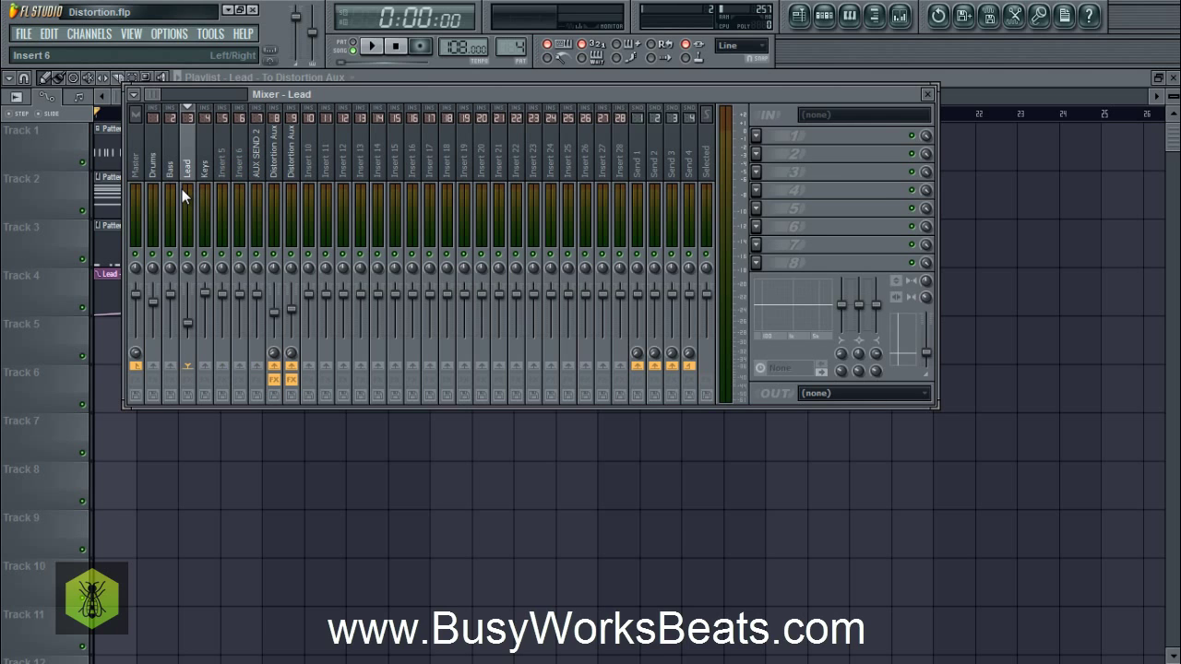